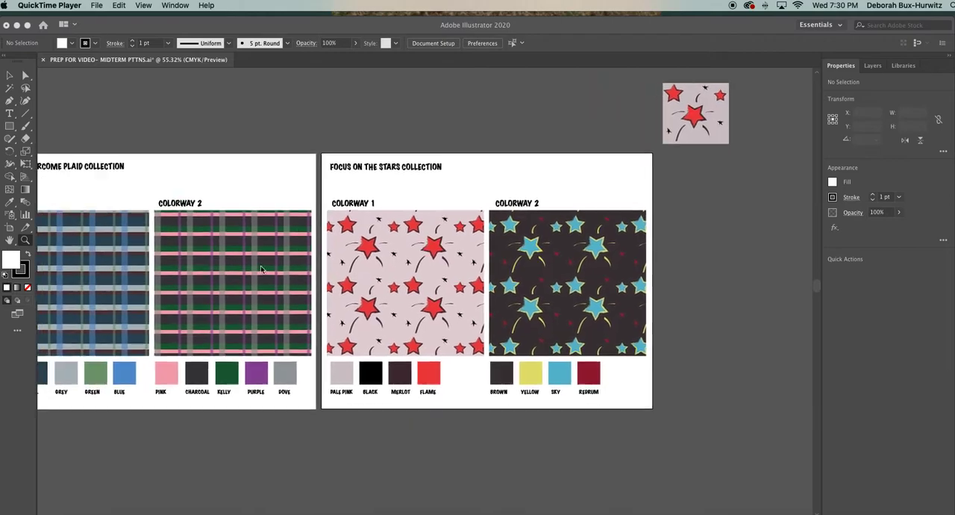
pyautogui.hscroll(-5, 260, 269)
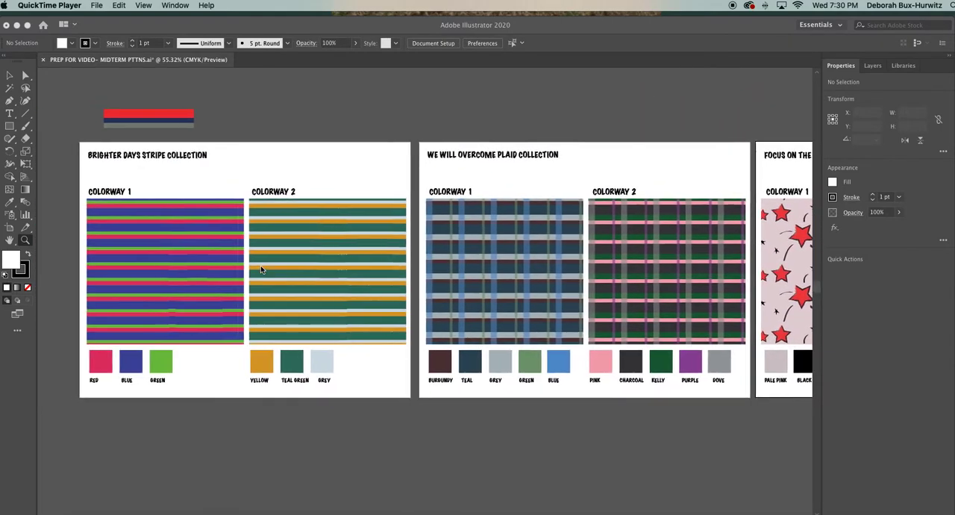
# Look over the stripe, plaid and stars collection artboards and the empty space beyond the last one.
pyautogui.hscroll(3, 260, 270)
pyautogui.hscroll(10, 260, 270)
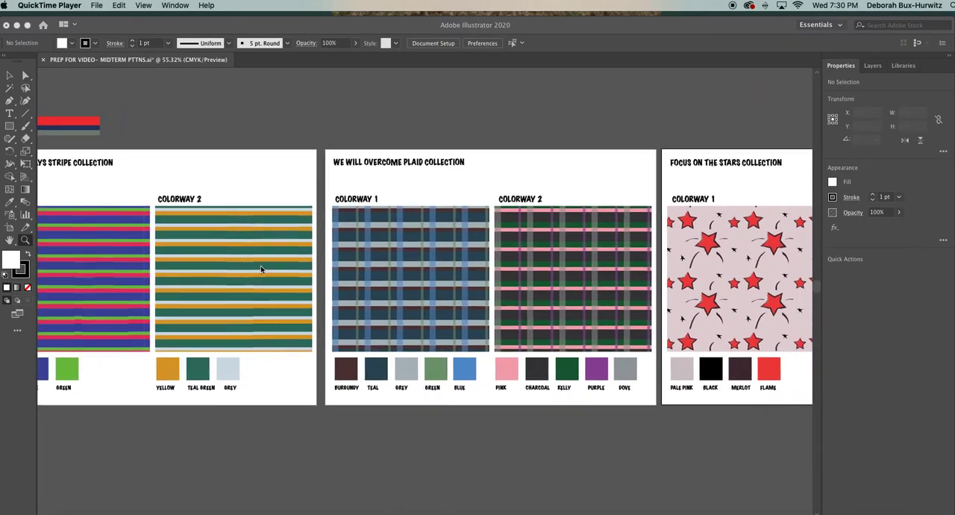
pyautogui.hscroll(12, 261, 269)
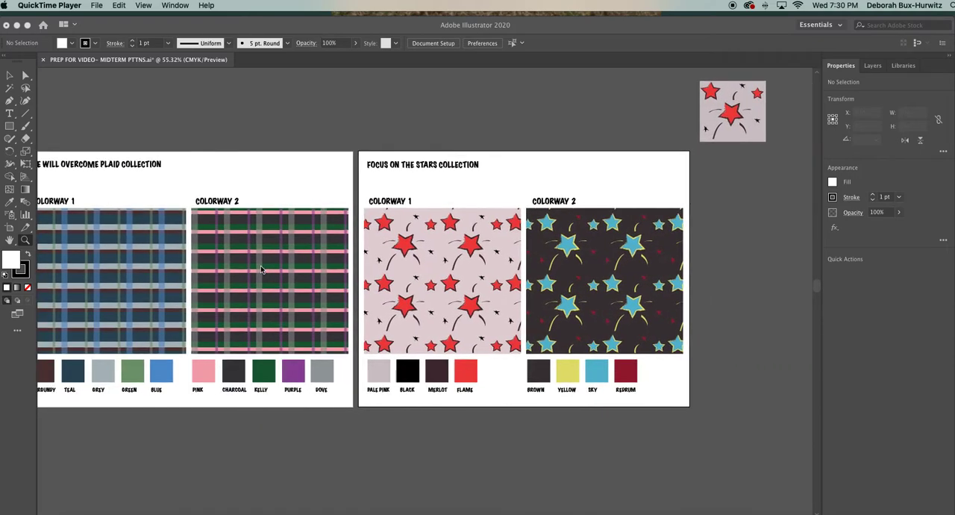
pyautogui.hscroll(-1, 262, 269)
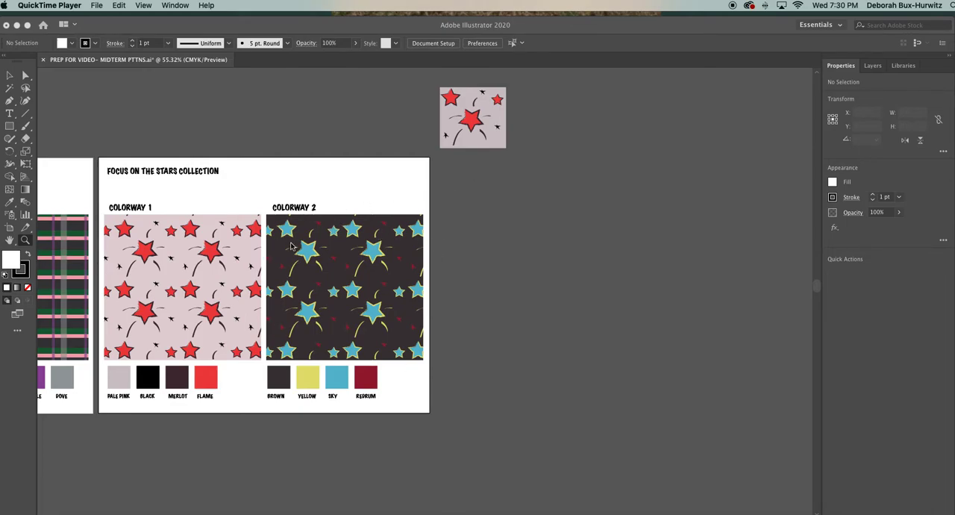
pyautogui.hscroll(-5, 290, 242)
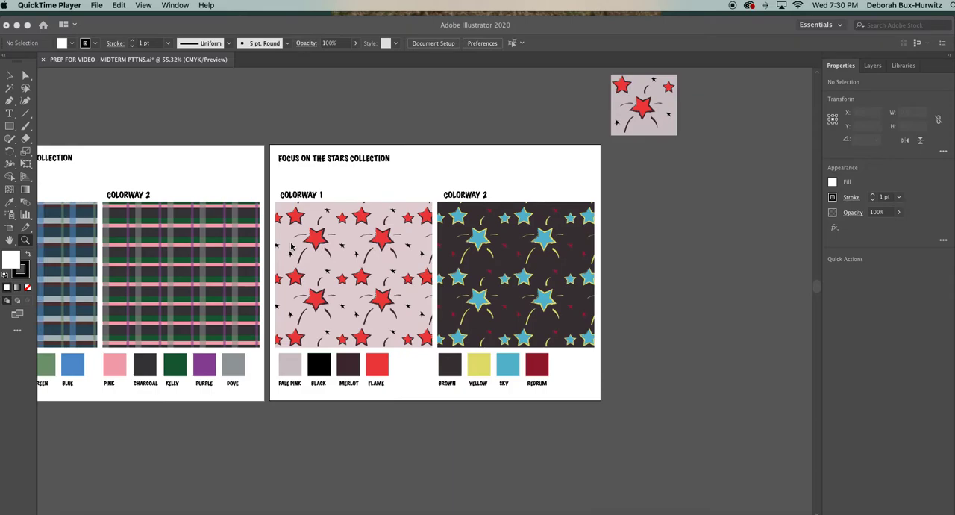
pyautogui.hscroll(6, 291, 244)
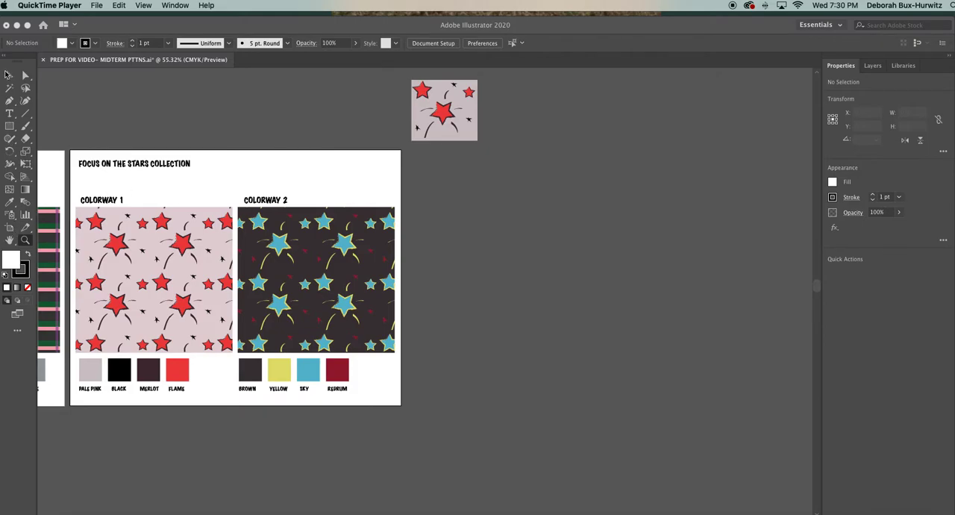
# Draw a new artboard about 11.67 by 8.5 in just beyond the stars collection artboard.
pyautogui.click(10, 231)
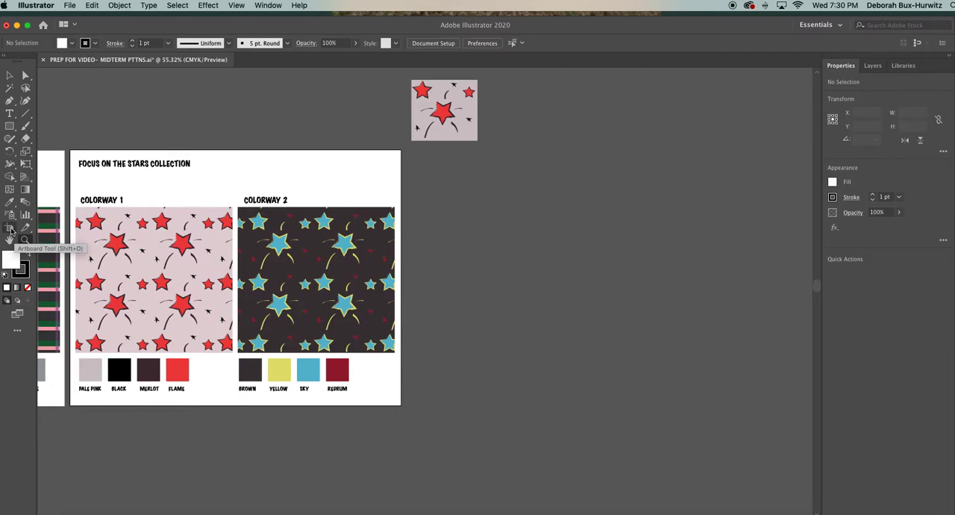
pyautogui.click(10, 229)
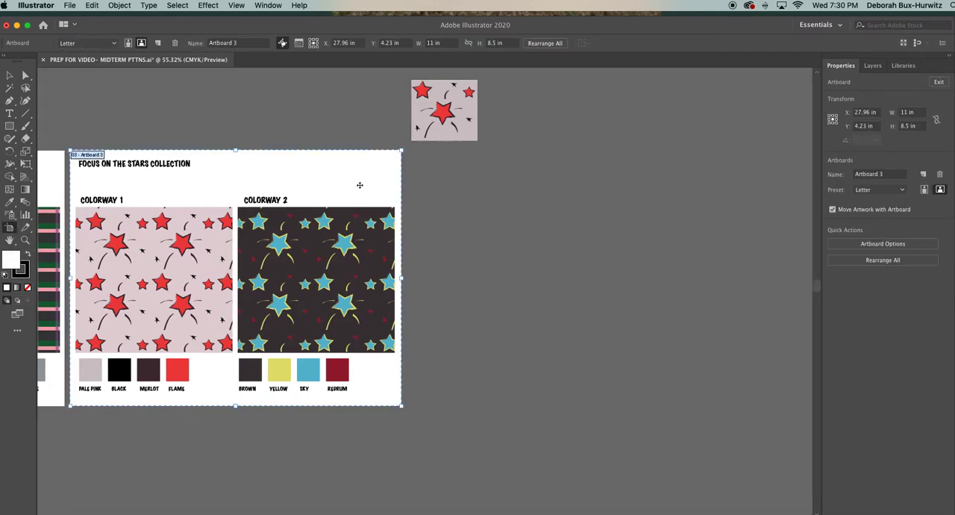
pyautogui.press('super+minus')
pyautogui.hscroll(-3, 262, 217)
pyautogui.hscroll(-10, 262, 216)
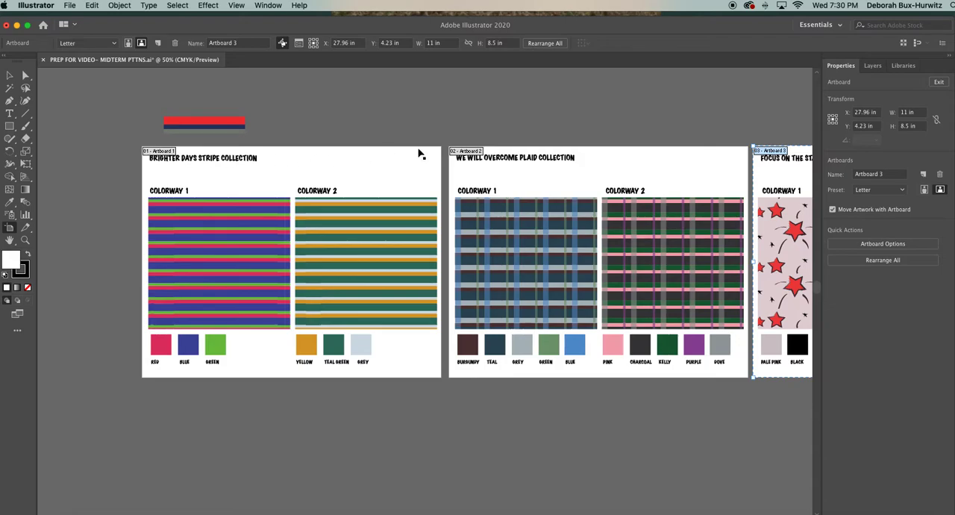
pyautogui.hscroll(7, 539, 163)
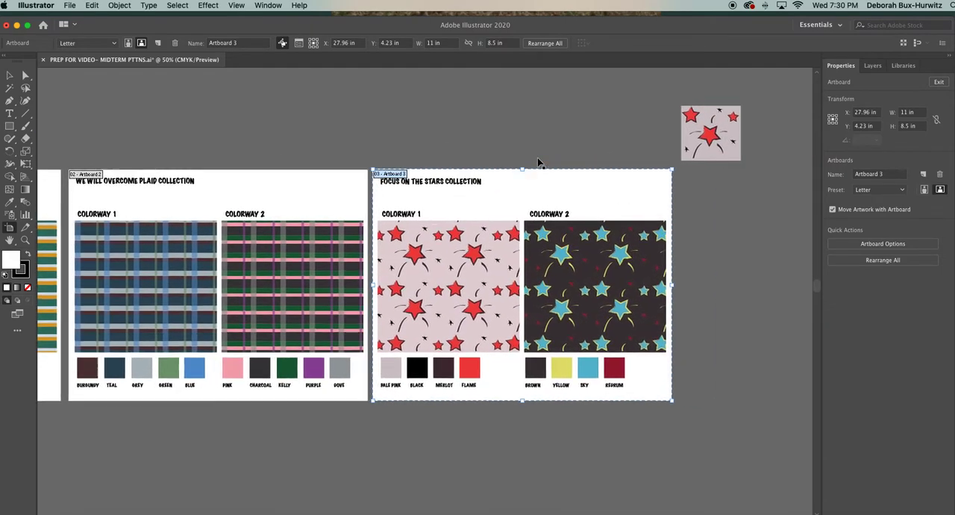
pyautogui.hscroll(3, 540, 163)
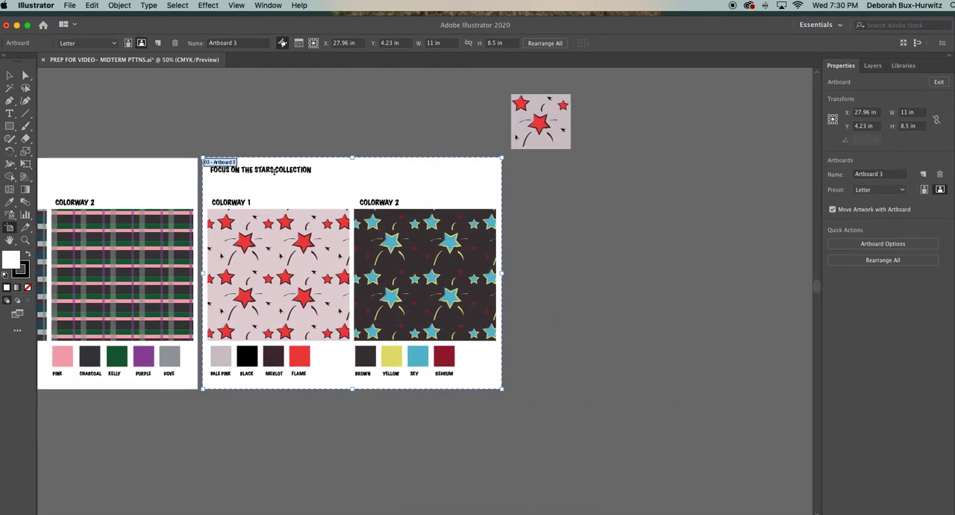
pyautogui.hscroll(5, 405, 174)
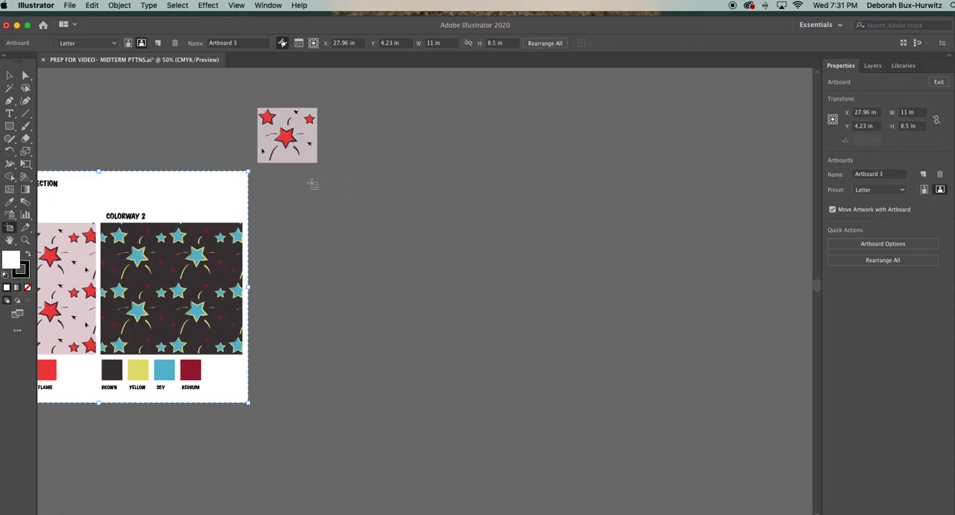
pyautogui.moveTo(255, 173); pyautogui.dragTo(571, 403)
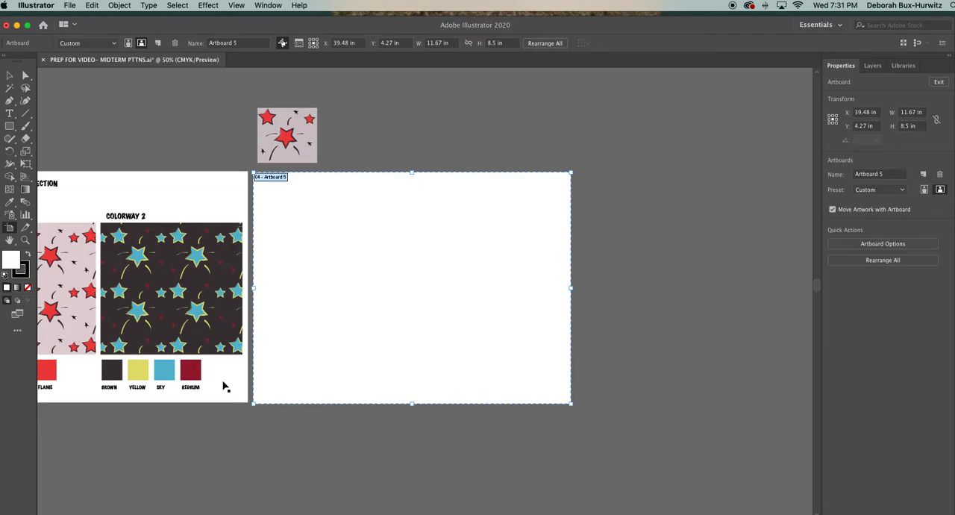
# Set the new artboard's size to the Letter preset and move it closer to the stars collection artboard.
pyautogui.hscroll(-5, 223, 387)
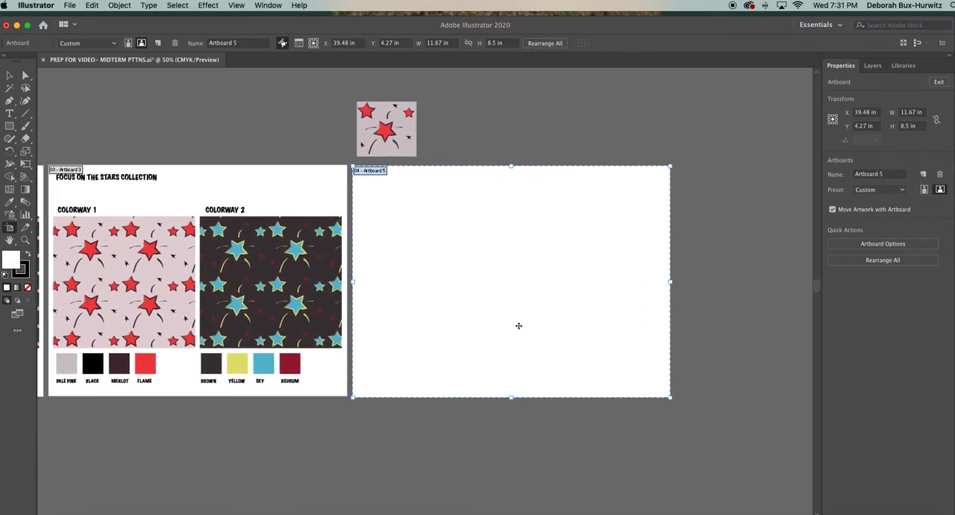
pyautogui.hscroll(6, 518, 325)
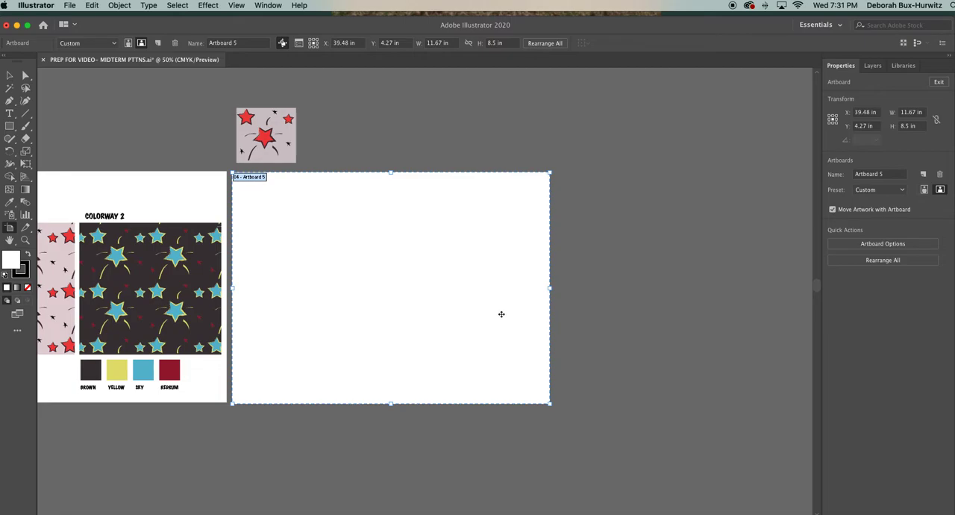
pyautogui.doubleClick(472, 371)
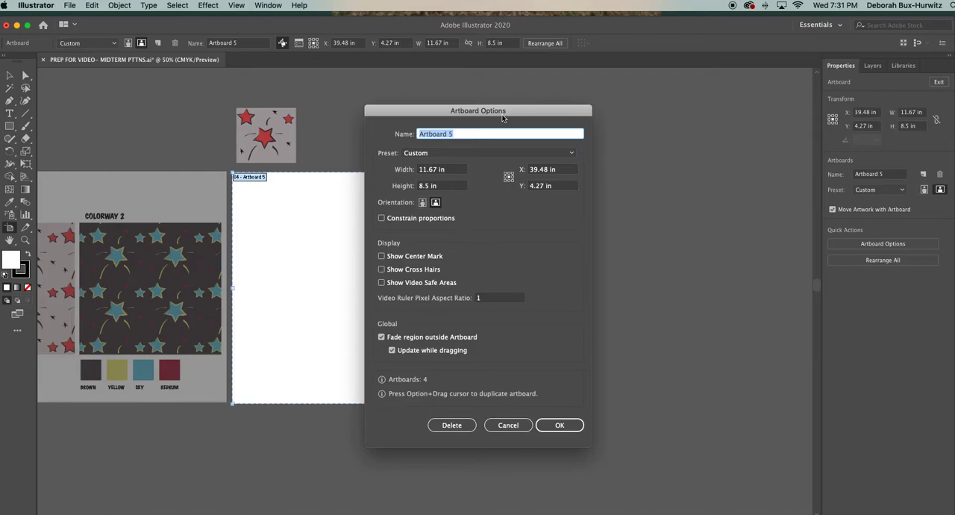
pyautogui.click(571, 153)
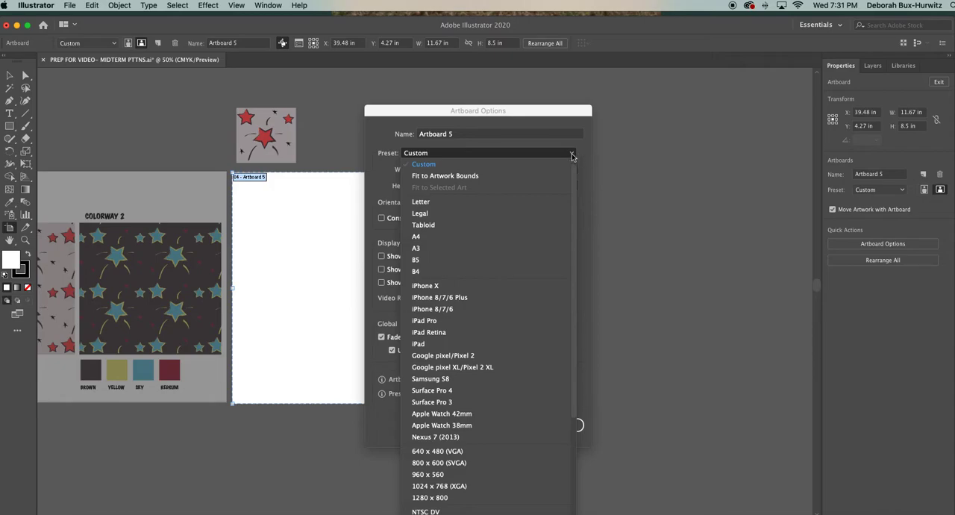
pyautogui.click(487, 203)
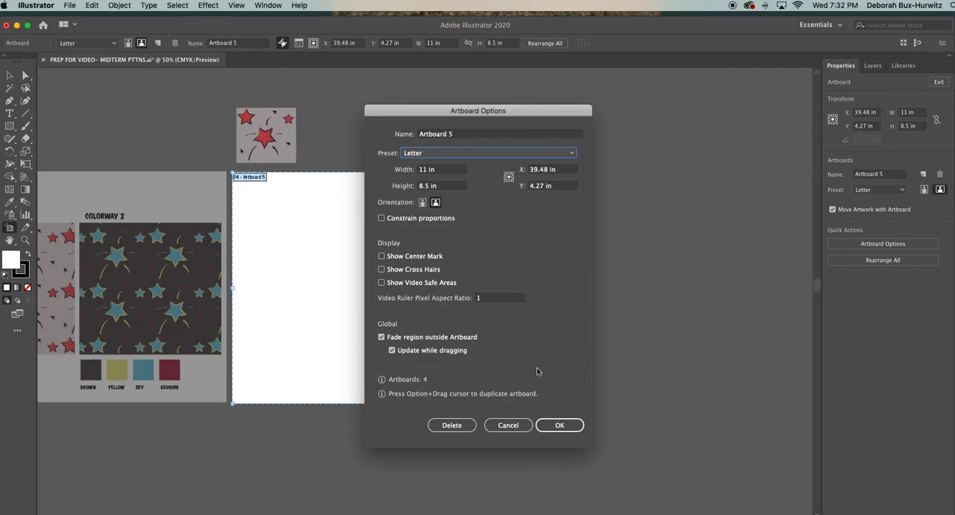
pyautogui.click(561, 426)
pyautogui.click(561, 426)
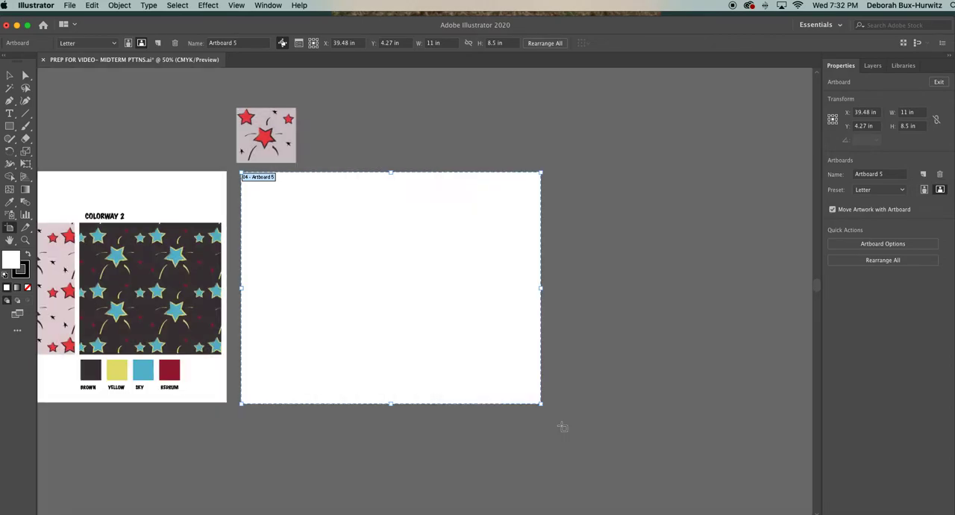
pyautogui.moveTo(383, 297)
pyautogui.mouseDown()
pyautogui.moveTo(369, 297)
pyautogui.moveTo(396, 296)
pyautogui.moveTo(380, 296)
pyautogui.moveTo(383, 425)
pyautogui.moveTo(374, 298)
pyautogui.mouseUp()
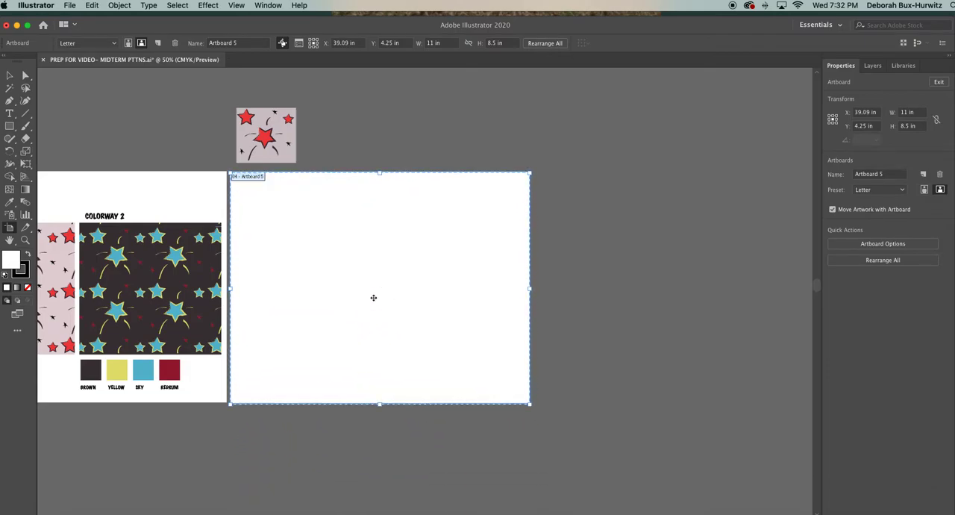
# Select all four artboards and align them by their top edges.
pyautogui.press('super+minus')
pyautogui.press('super+minus')
pyautogui.press('super+minus')
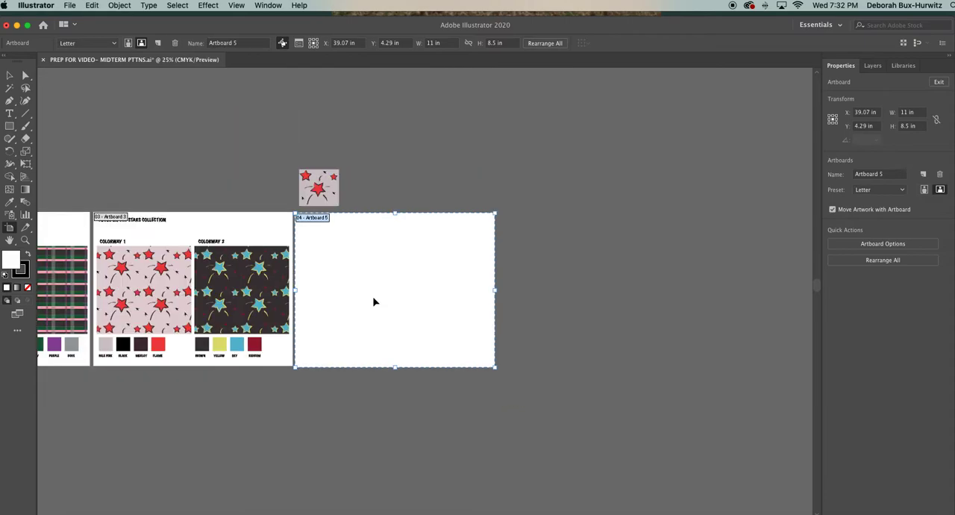
pyautogui.hscroll(-3, 295, 297)
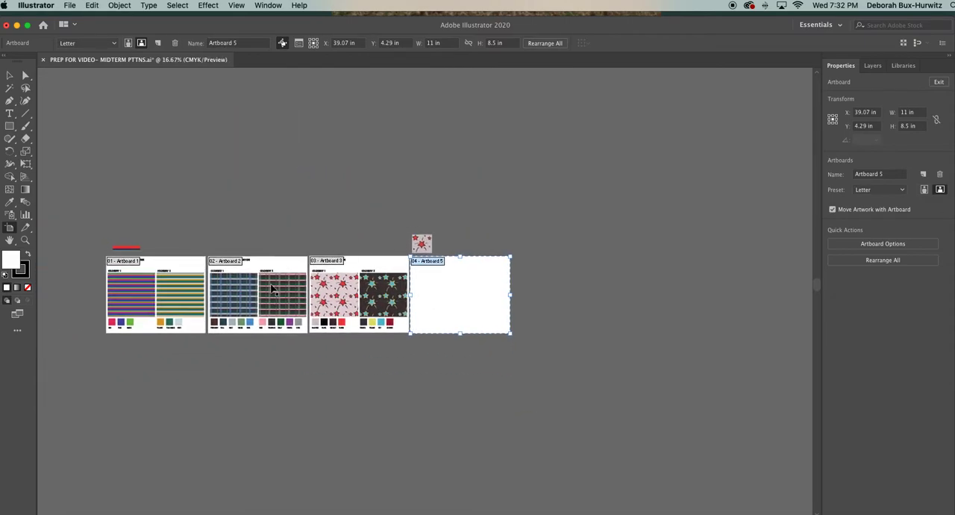
pyautogui.click(193, 265)
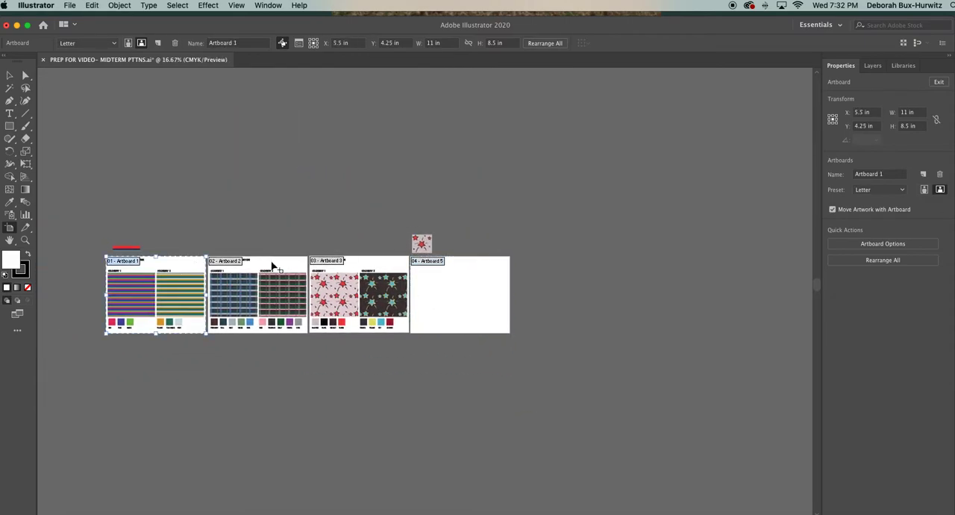
pyautogui.keyDown('shift'); pyautogui.click(273, 267); pyautogui.keyUp('shift')
pyautogui.keyDown('shift'); pyautogui.click(358, 266); pyautogui.keyUp('shift')
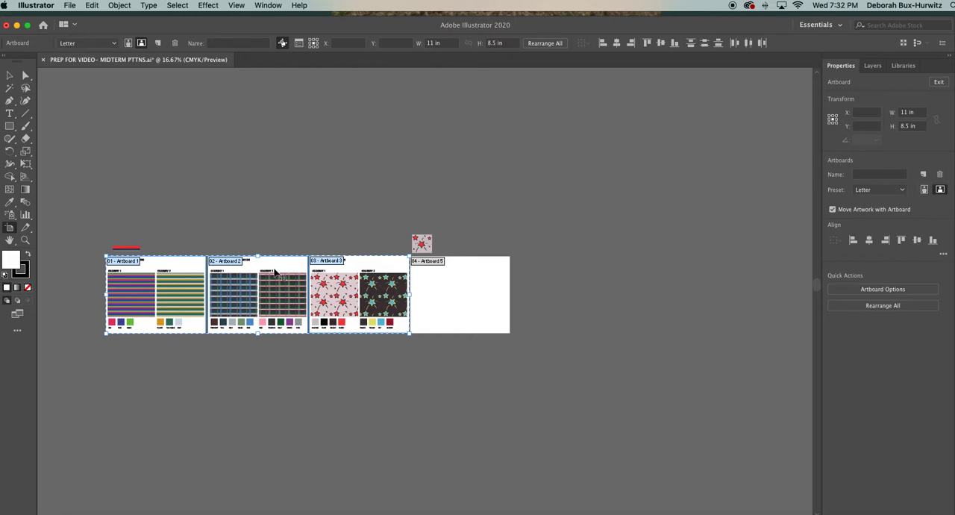
pyautogui.keyDown('shift'); pyautogui.click(452, 280); pyautogui.keyUp('shift')
pyautogui.click(268, 5)
pyautogui.click(286, 143)
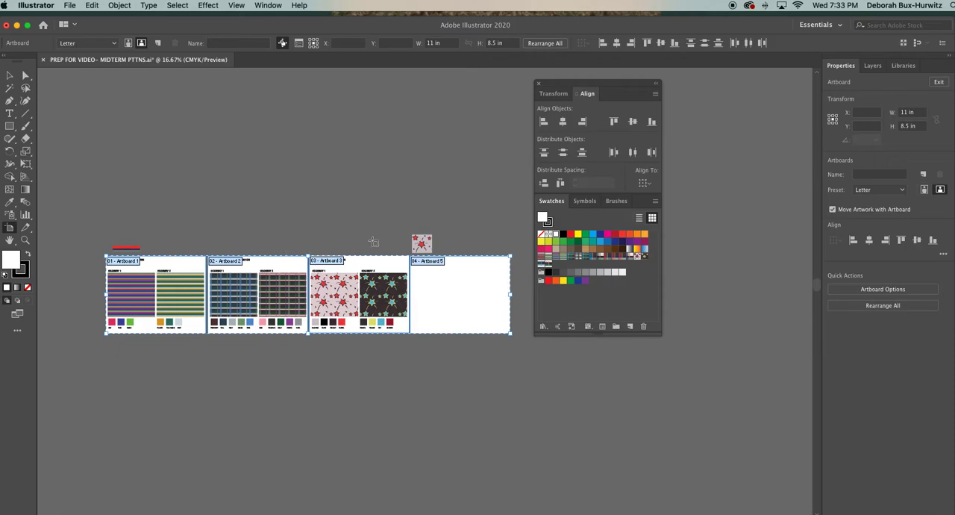
pyautogui.click(613, 122)
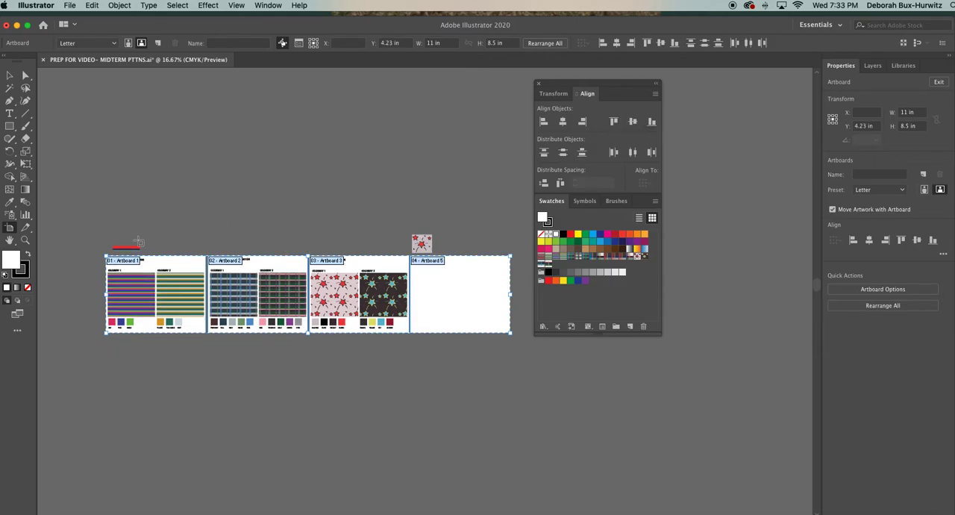
# Dismiss the alignment options and zoom in on the stars collection artboard and the blank artboard beside it.
pyautogui.click(10, 75)
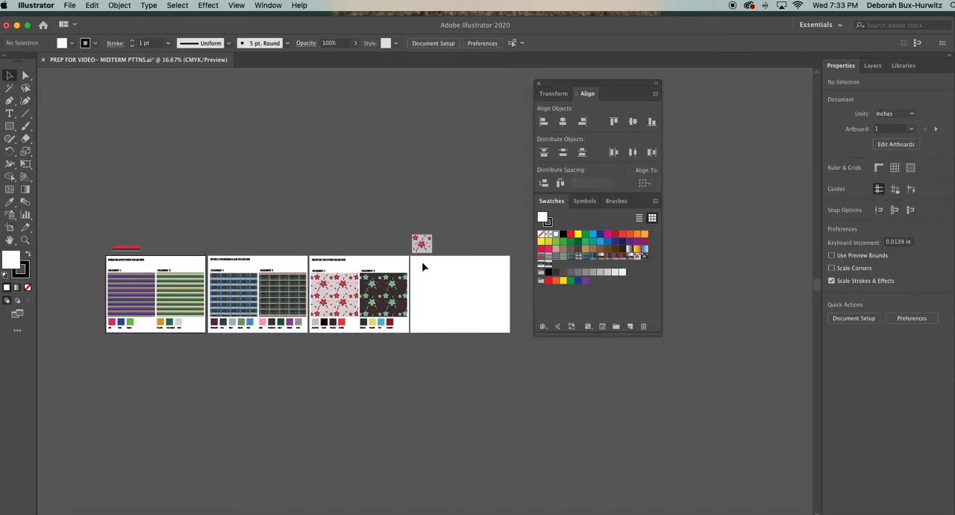
pyautogui.click(24, 239)
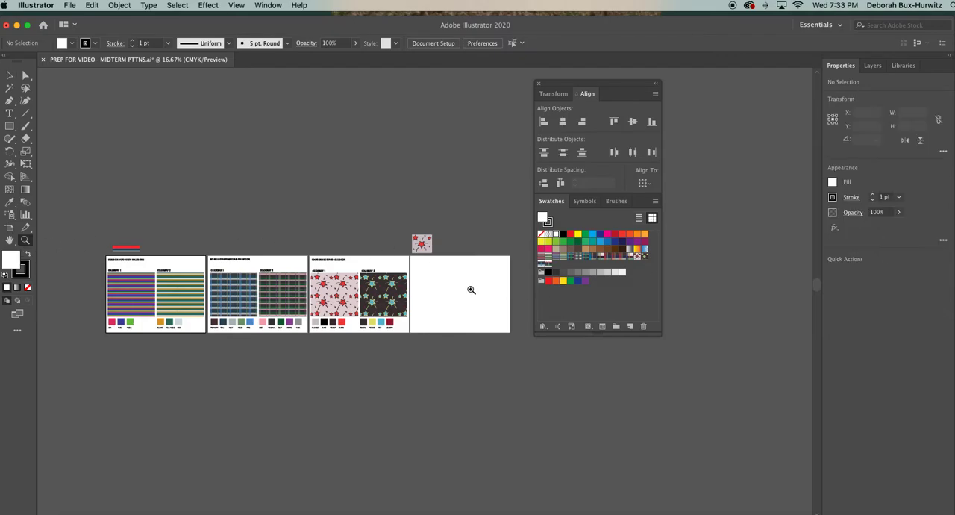
pyautogui.click(469, 289)
pyautogui.click(416, 292)
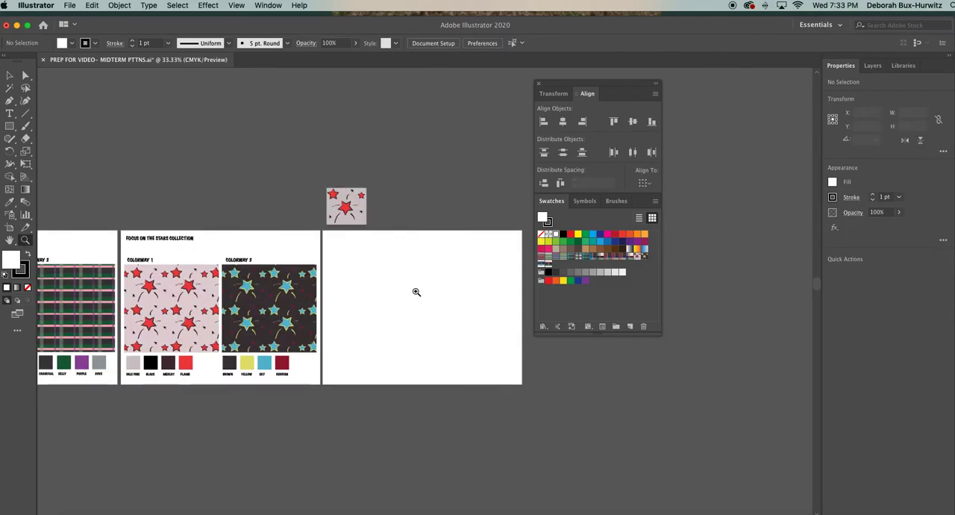
pyautogui.click(538, 83)
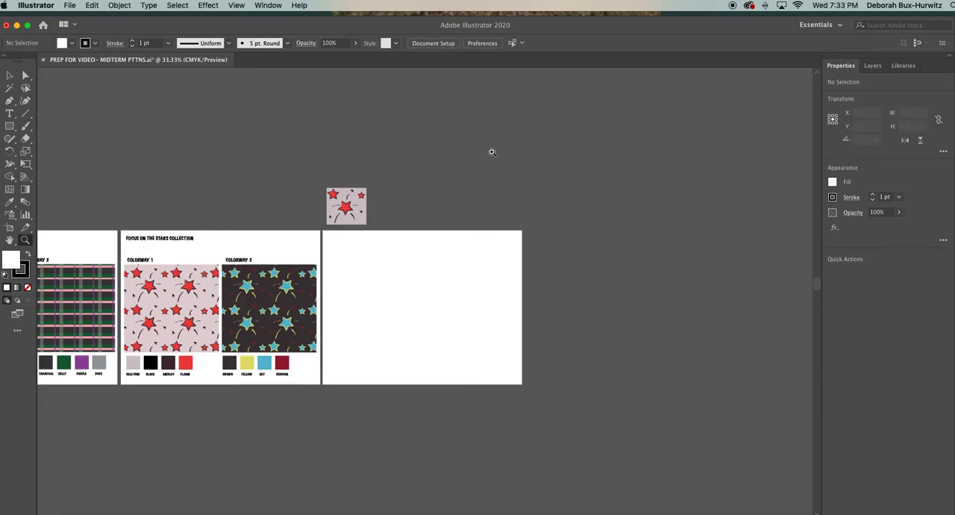
pyautogui.hscroll(-5, 436, 265)
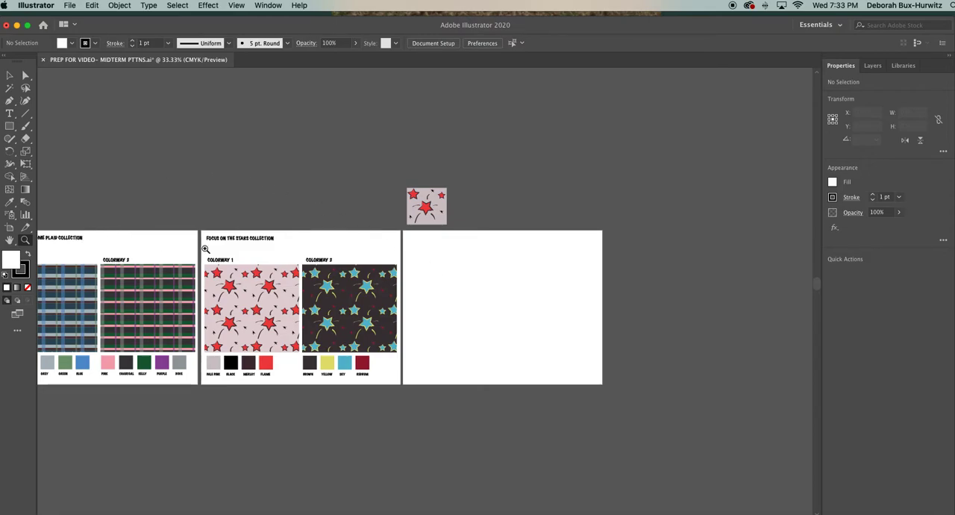
pyautogui.click(407, 271)
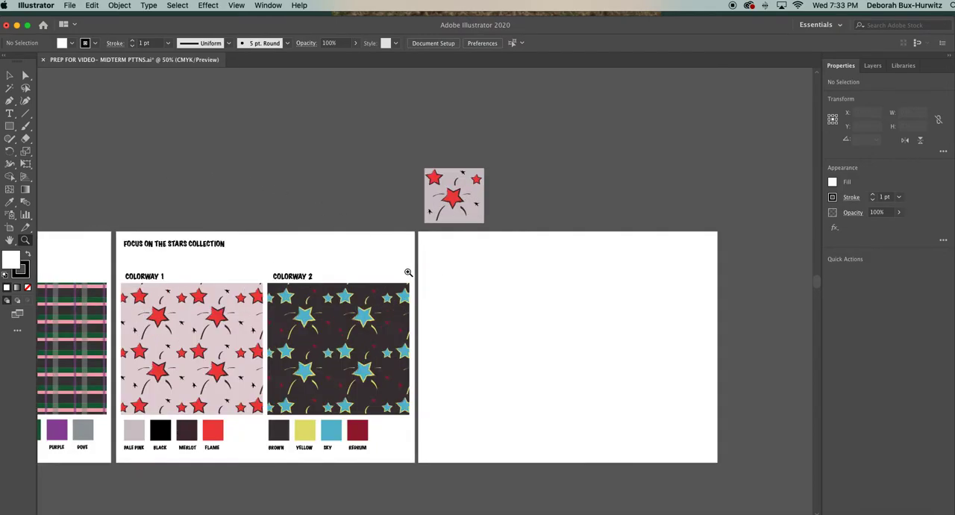
pyautogui.scroll(-1, 407, 271)
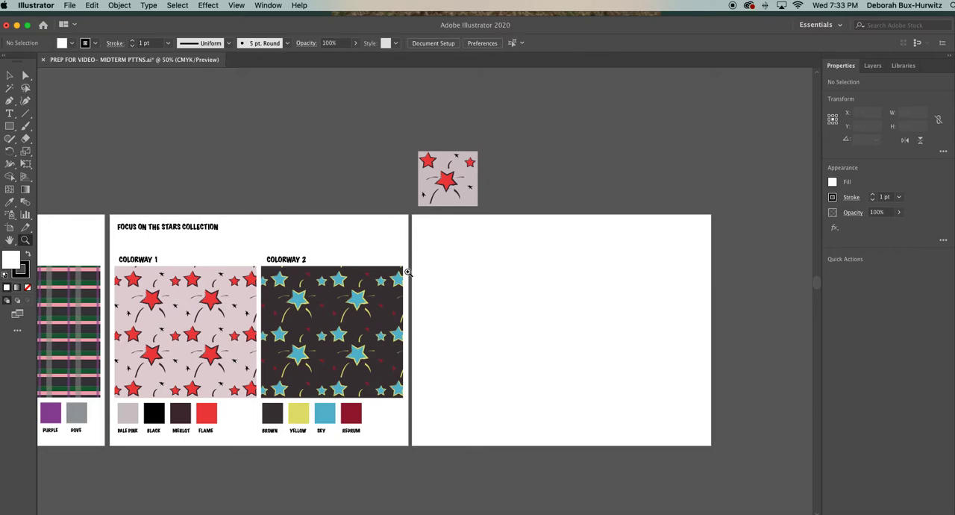
pyautogui.click(408, 272)
pyautogui.scroll(-3, 408, 272)
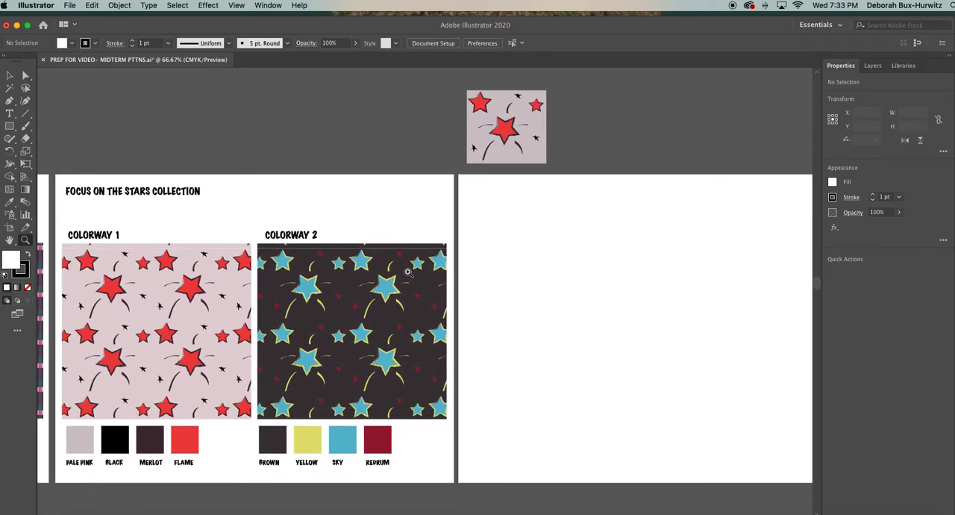
pyautogui.click(10, 75)
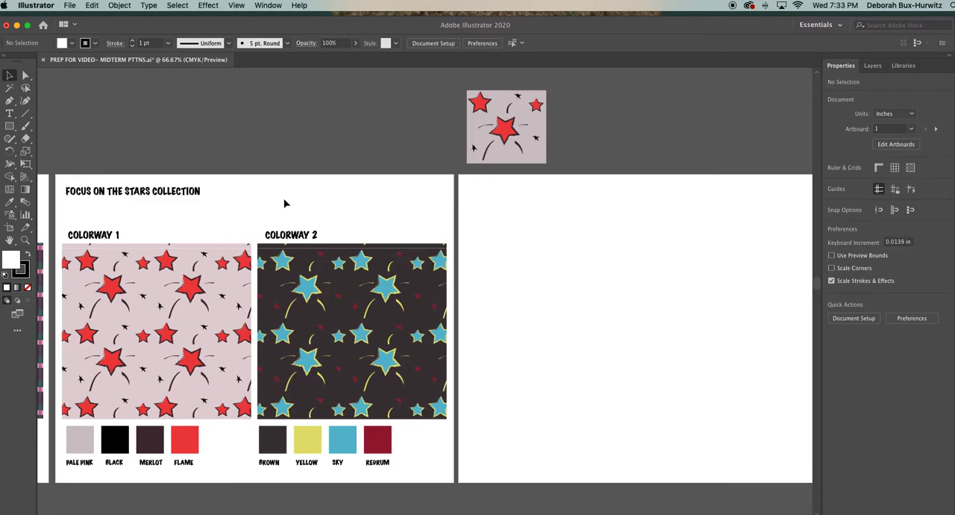
# Examine both colorways of the stars collection up close, including their patterns and labelled color swatches.
pyautogui.scroll(-2, 300, 212)
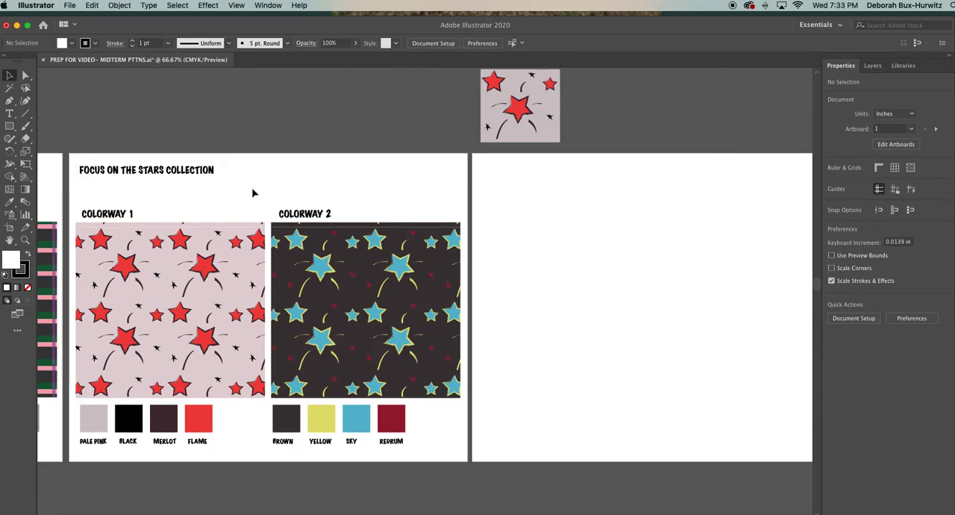
pyautogui.scroll(1, 254, 200)
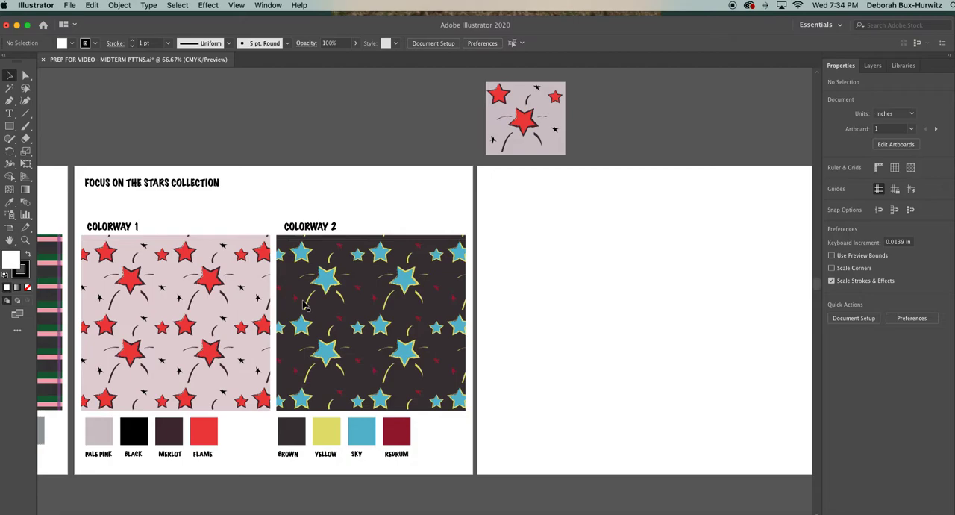
pyautogui.scroll(-1, 303, 305)
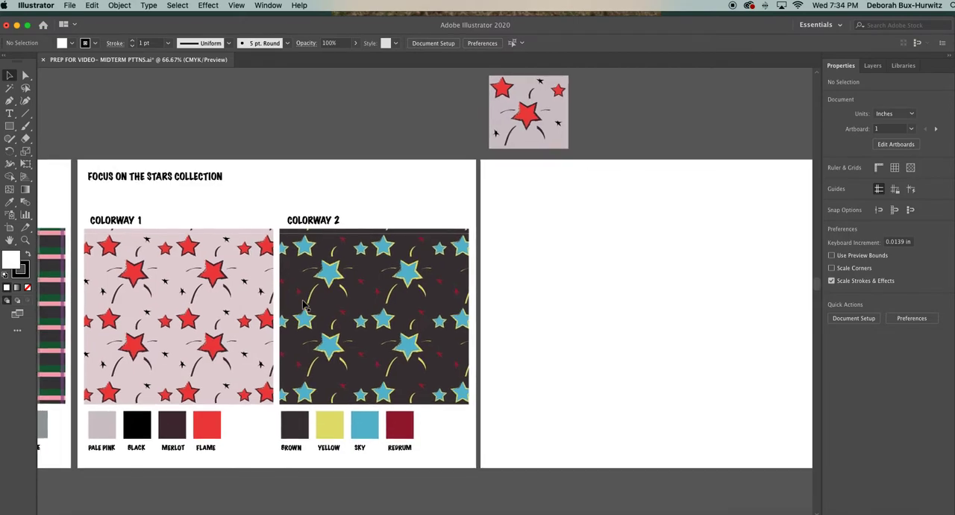
pyautogui.click(24, 239)
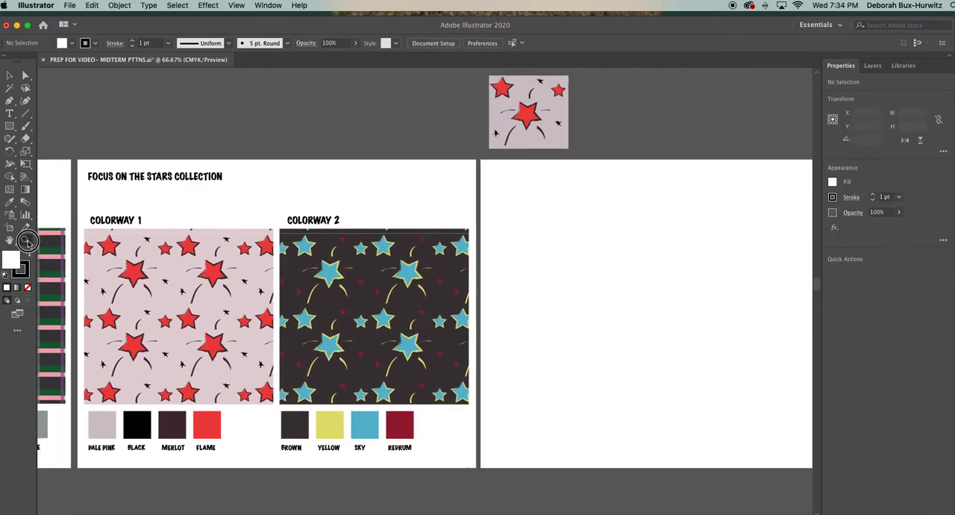
pyautogui.click(323, 296)
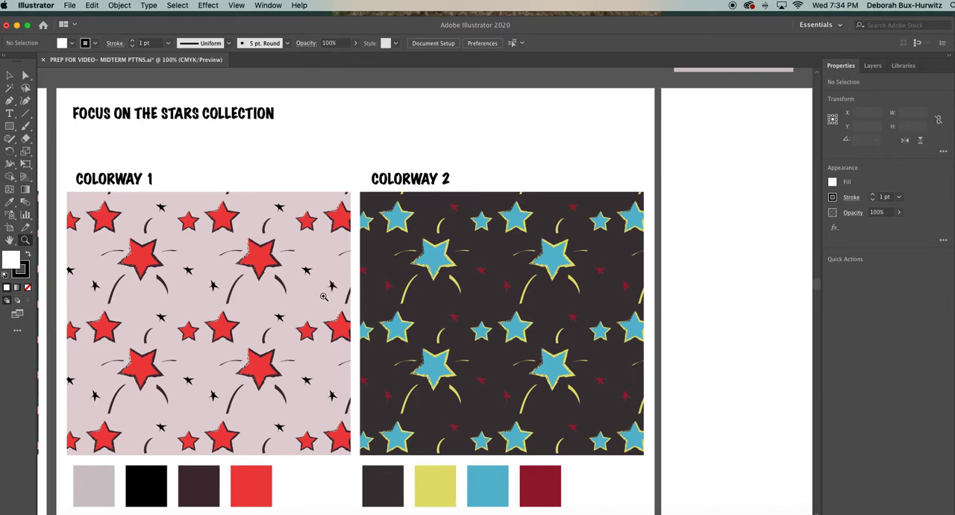
pyautogui.click(323, 296)
pyautogui.scroll(-1, 315, 277)
pyautogui.hscroll(-1, 315, 277)
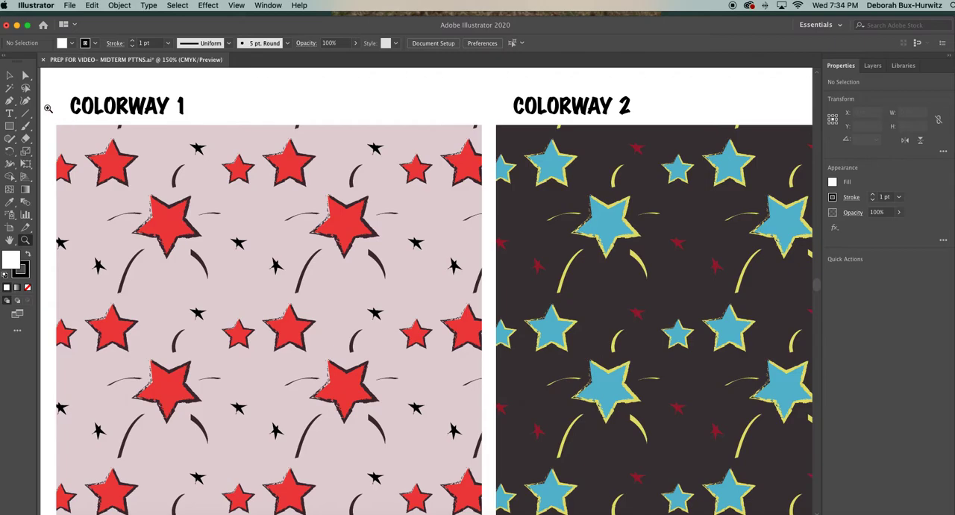
pyautogui.click(11, 76)
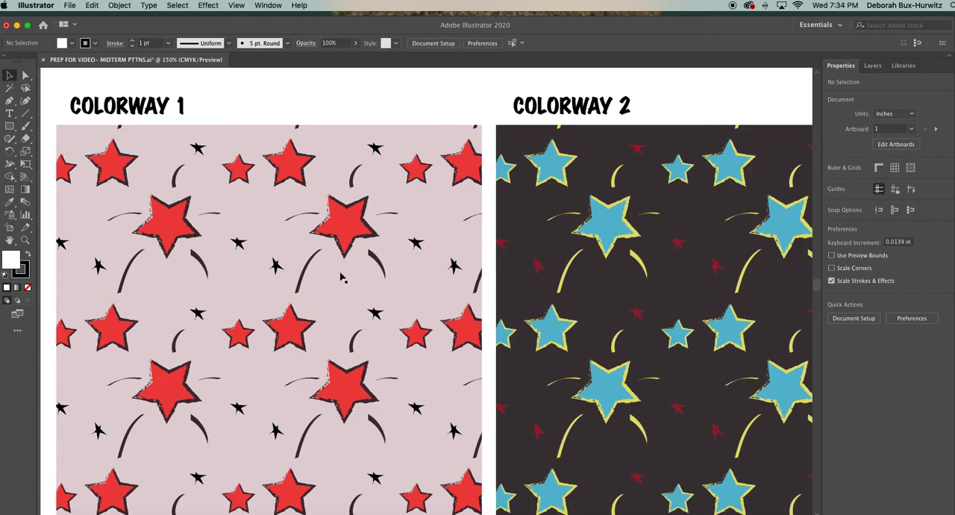
pyautogui.scroll(-2, 342, 278)
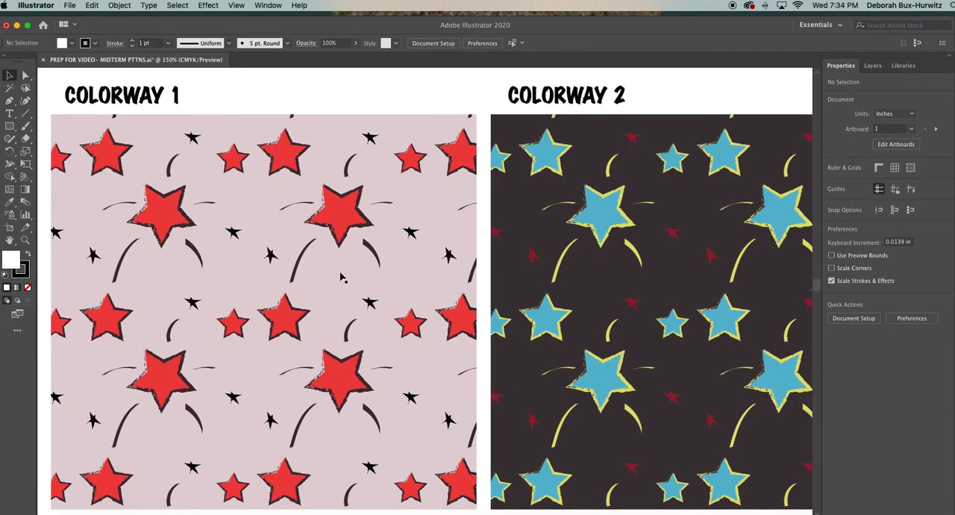
pyautogui.press('super+minus')
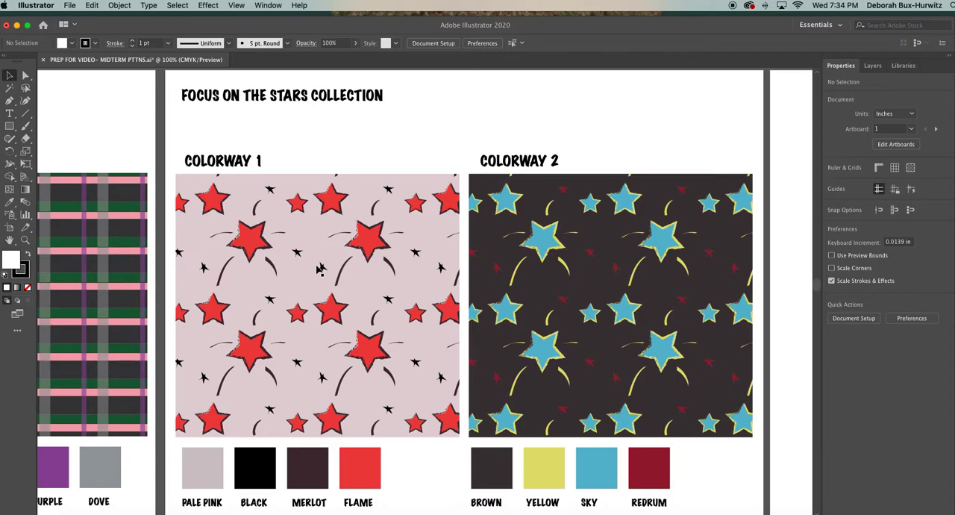
pyautogui.hscroll(2, 318, 269)
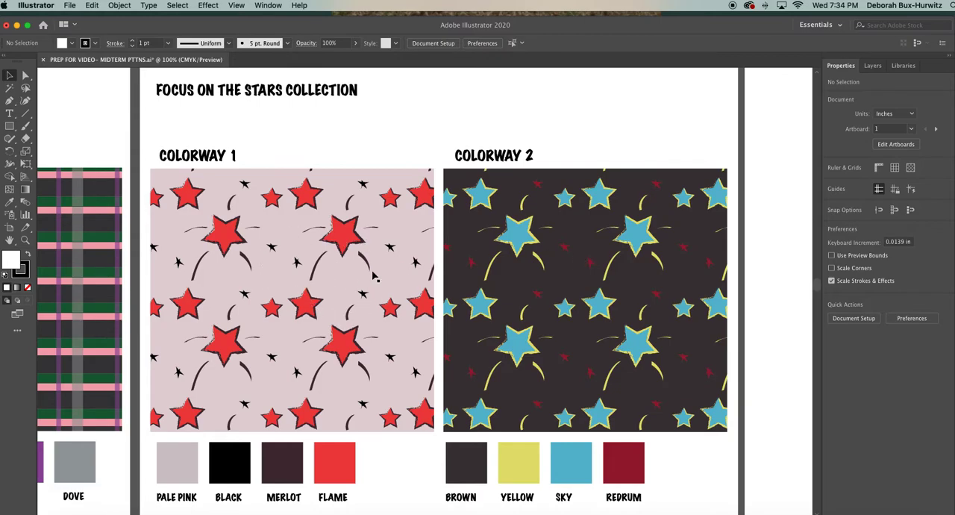
pyautogui.scroll(-3, 569, 293)
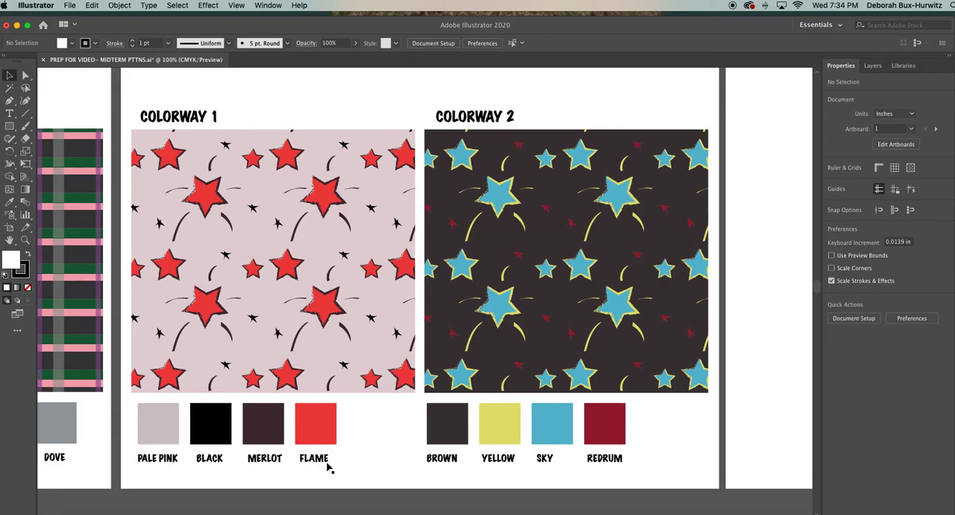
pyautogui.hscroll(2, 364, 401)
pyautogui.scroll(1, 365, 400)
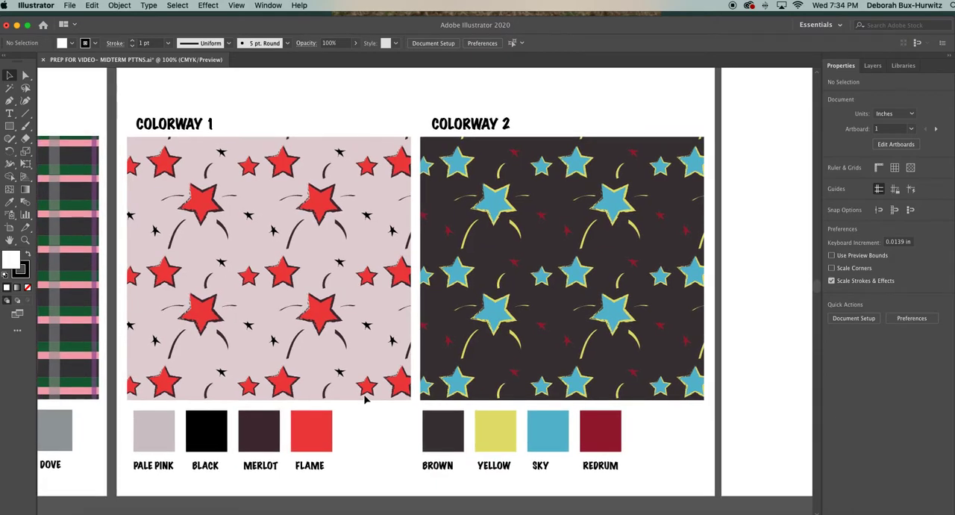
# Select the whole star pattern tile above the artboards, move it into the blank artboard's upper-left corner and deselect it.
pyautogui.press('super+minus')
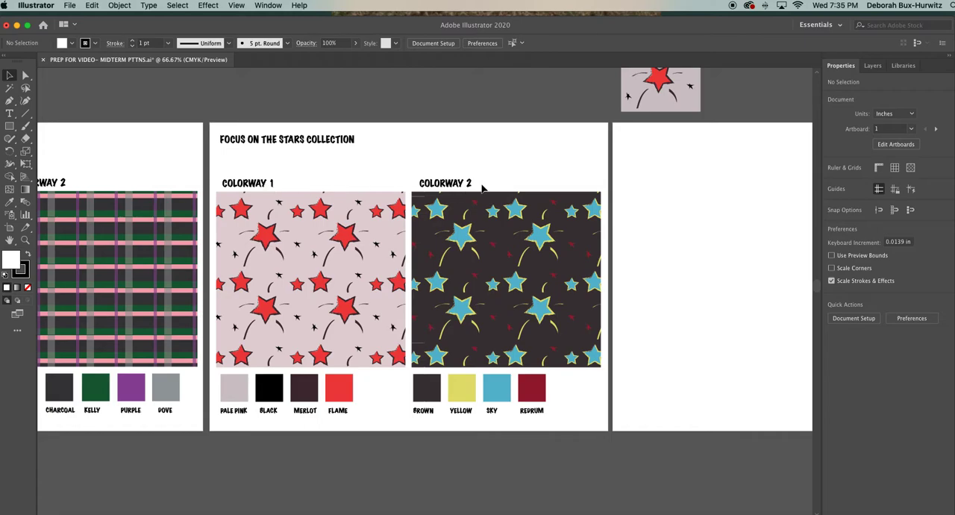
pyautogui.hscroll(3, 481, 188)
pyautogui.hscroll(5, 451, 193)
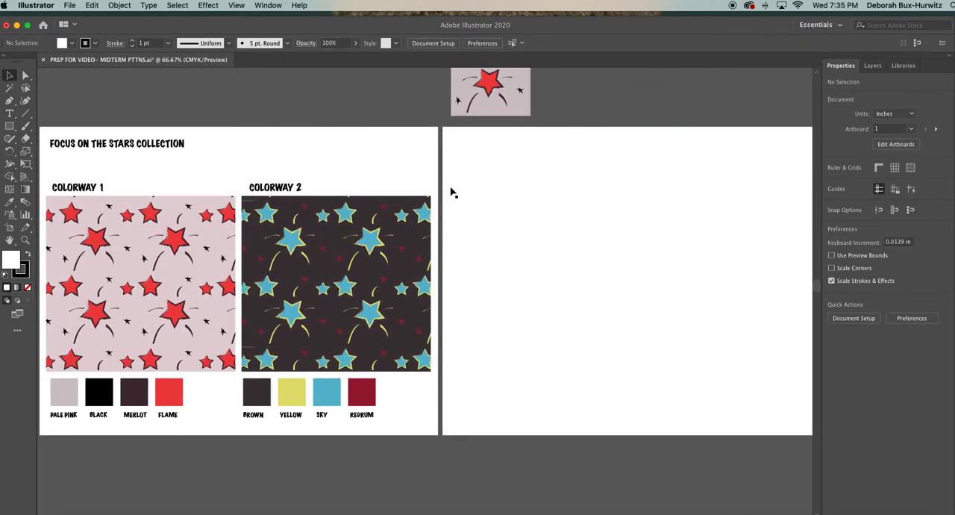
pyautogui.hscroll(3, 451, 192)
pyautogui.hscroll(1, 451, 192)
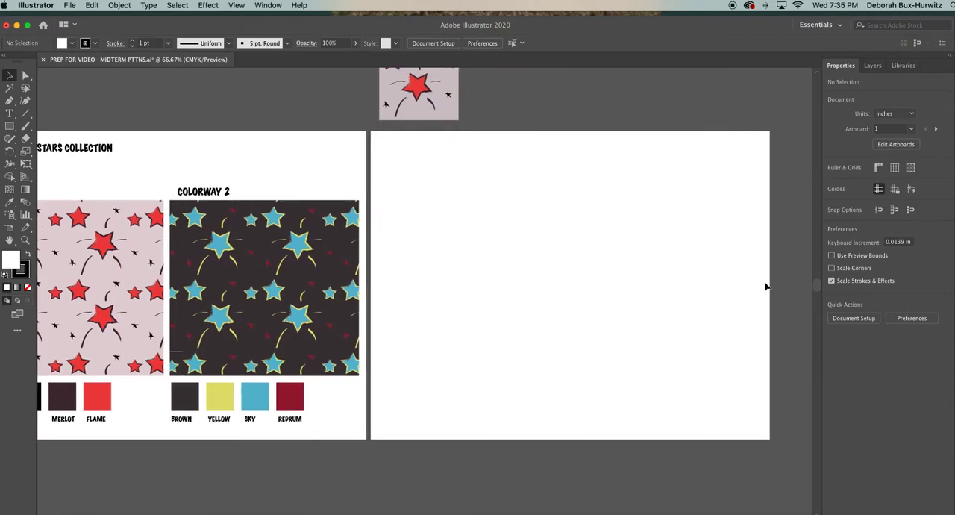
pyautogui.moveTo(816, 285); pyautogui.dragTo(813, 279)
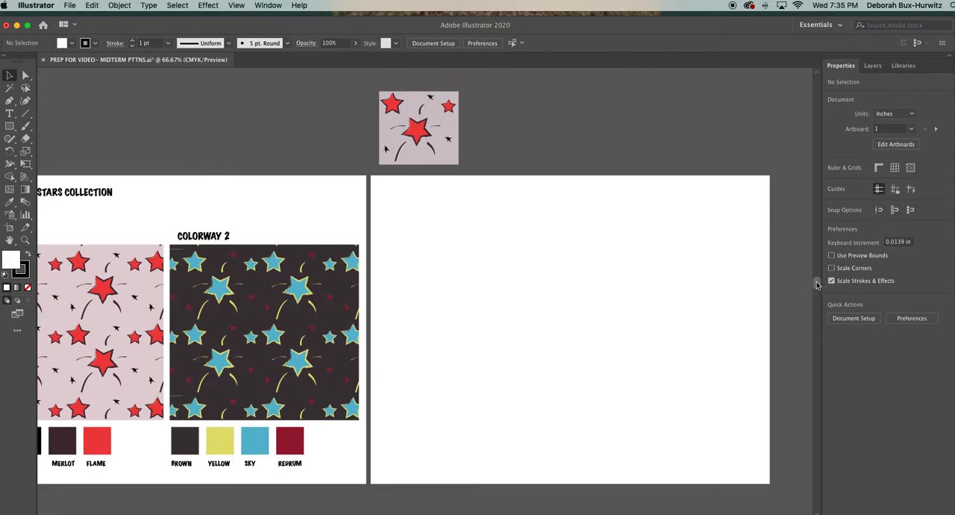
pyautogui.click(9, 75)
pyautogui.moveTo(375, 87); pyautogui.dragTo(467, 179)
pyautogui.moveTo(451, 114); pyautogui.dragTo(461, 211)
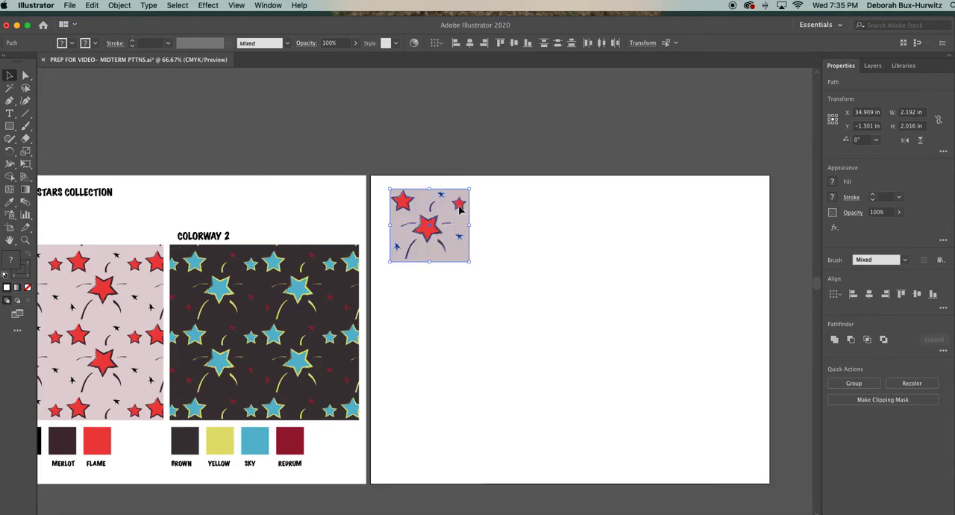
pyautogui.click(516, 214)
# Examine the motifs and background of the star pattern tile up close on the new artboard.
pyautogui.press('z')
pyautogui.click(485, 238)
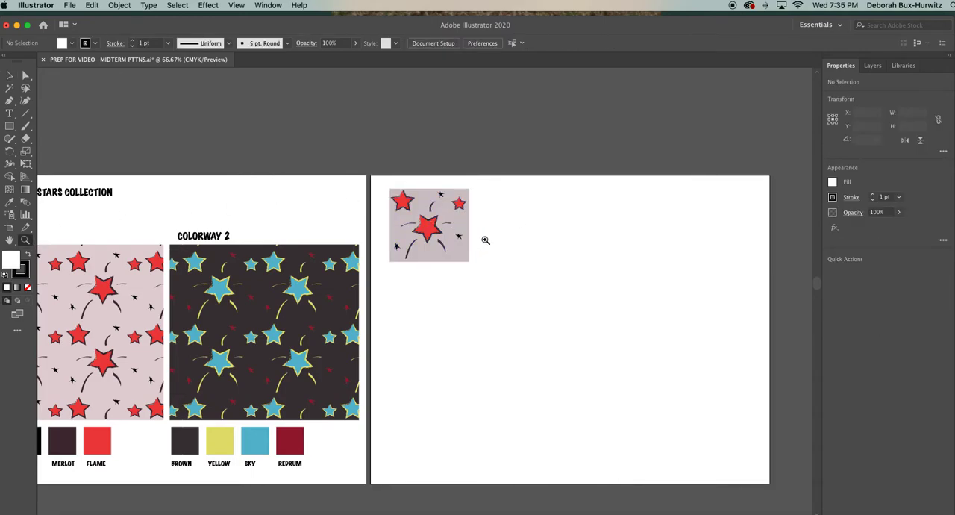
pyautogui.click(471, 280)
pyautogui.scroll(-5, 470, 282)
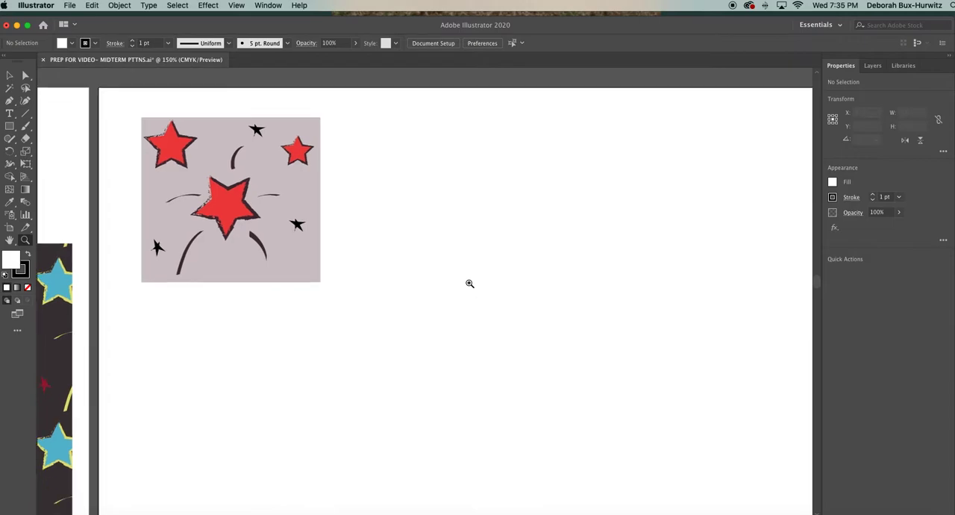
pyautogui.scroll(-1, 469, 284)
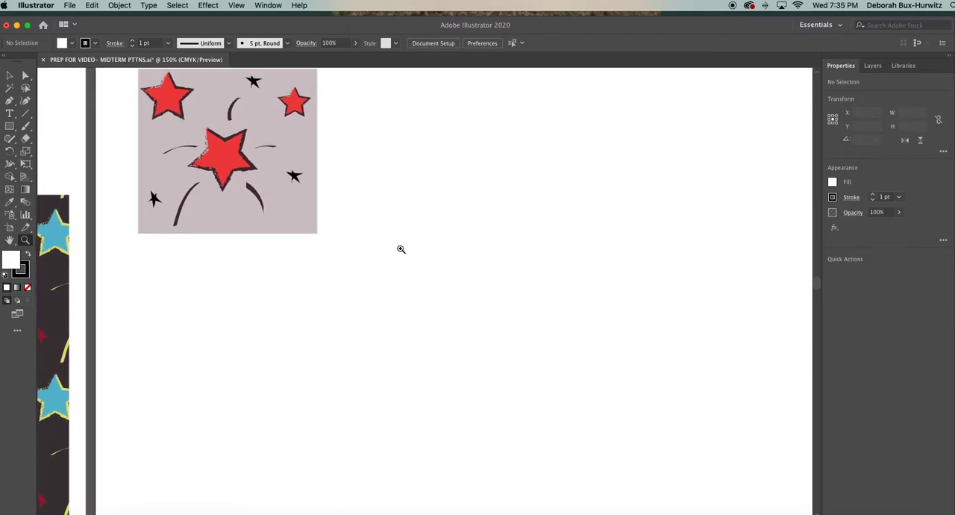
pyautogui.click(10, 263)
pyautogui.scroll(3, 247, 278)
pyautogui.scroll(1, 247, 278)
pyautogui.scroll(-2, 247, 278)
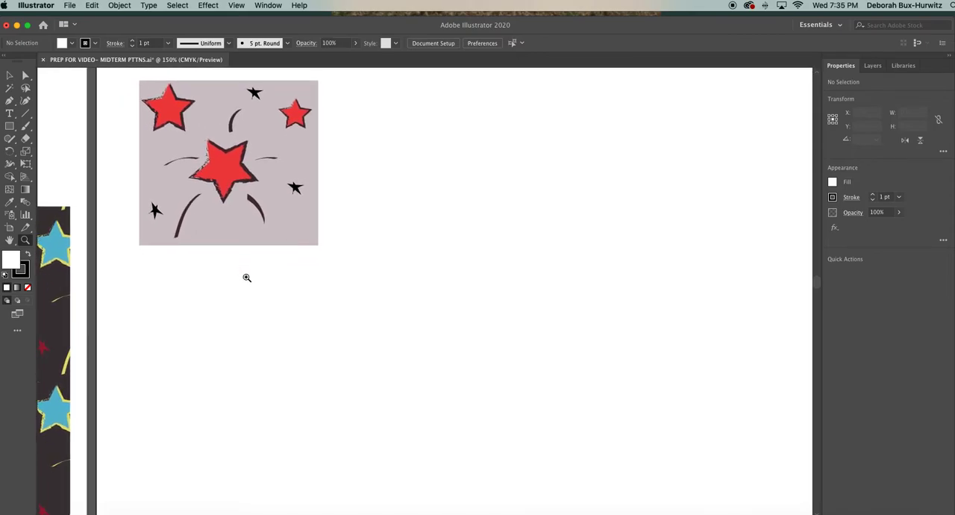
pyautogui.scroll(1, 247, 278)
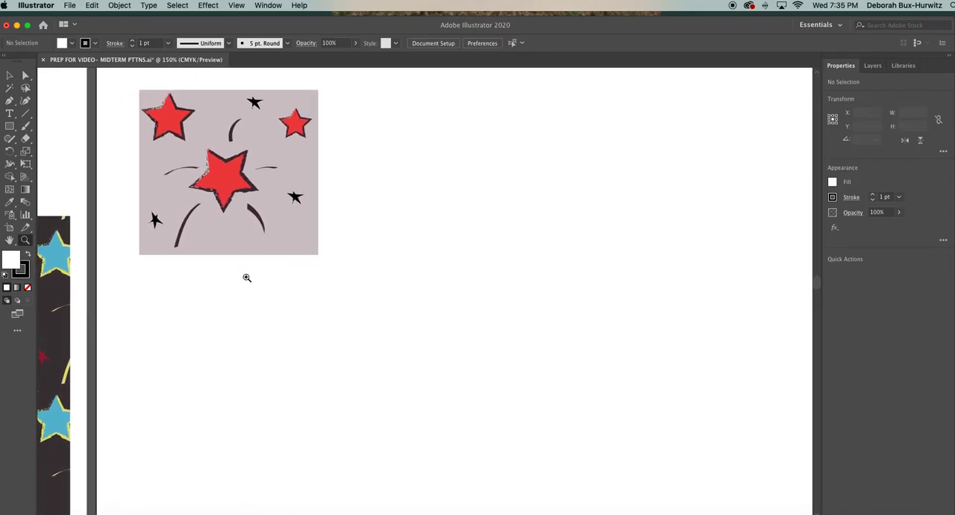
pyautogui.scroll(2, 246, 277)
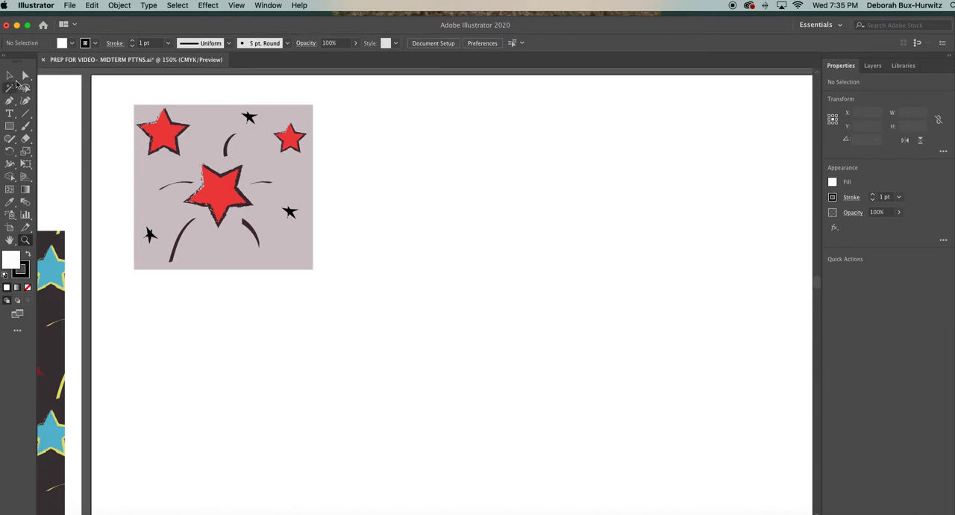
pyautogui.click(9, 75)
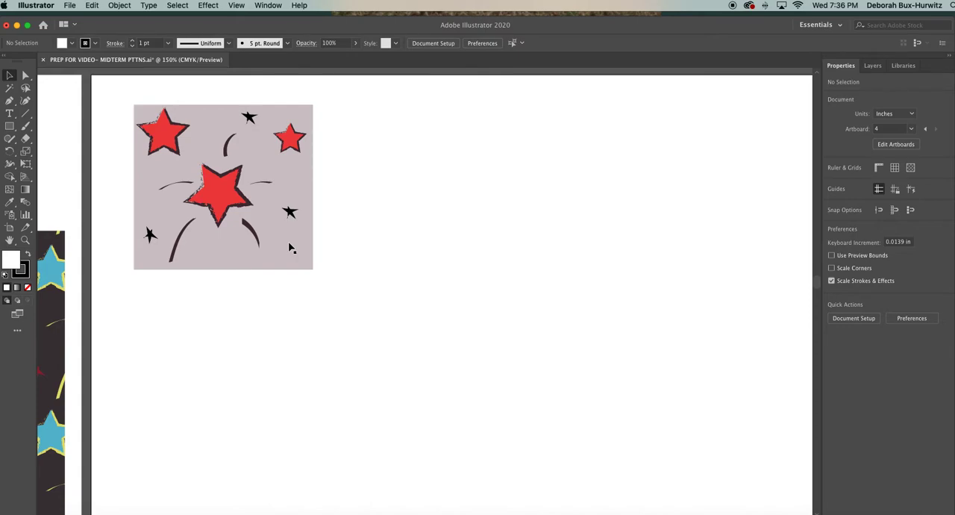
pyautogui.scroll(-1, 289, 248)
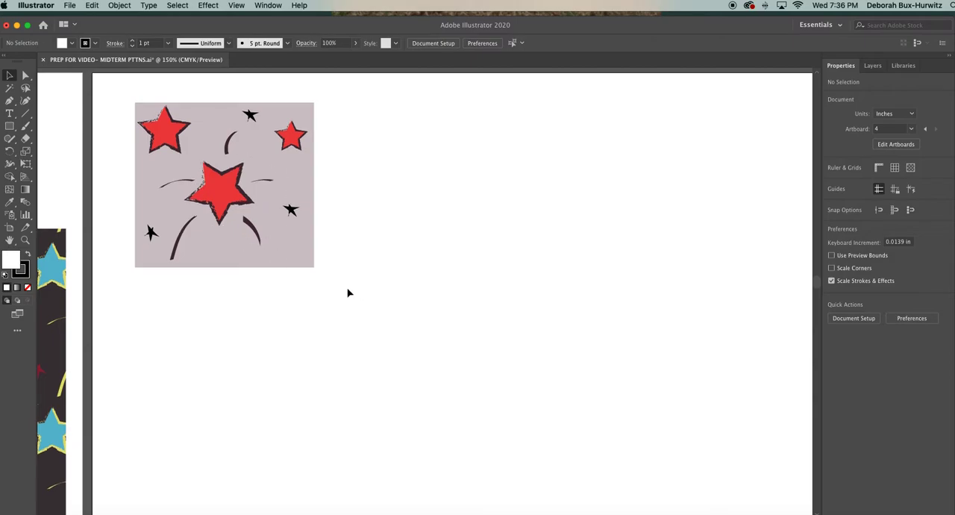
pyautogui.scroll(-1, 348, 293)
pyautogui.hscroll(1, 348, 293)
pyautogui.scroll(-2, 348, 293)
pyautogui.hscroll(1, 348, 294)
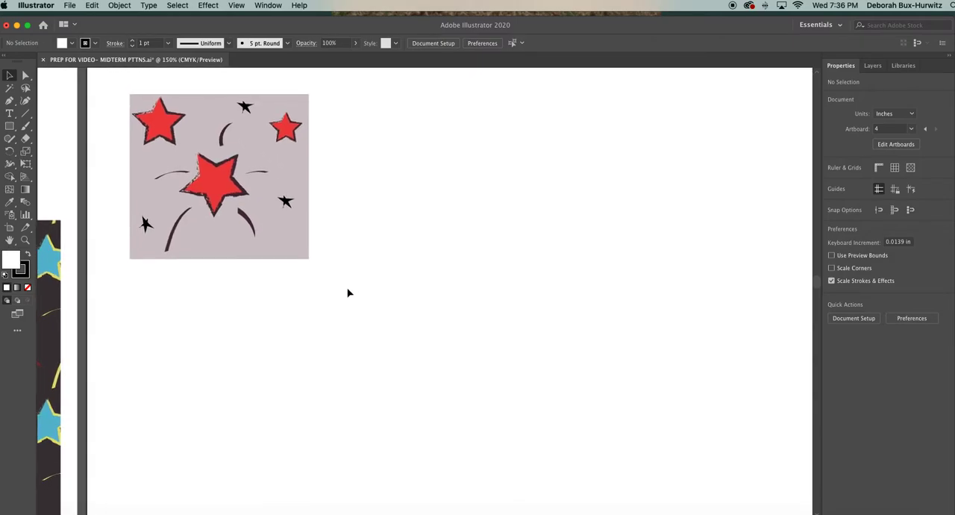
pyautogui.scroll(-2, 348, 293)
pyautogui.hscroll(1, 347, 293)
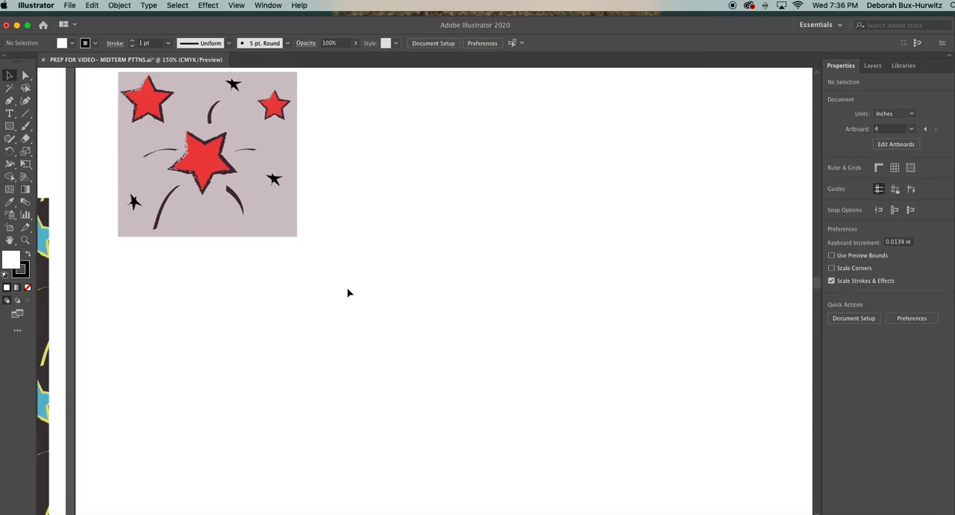
pyautogui.scroll(-1, 347, 293)
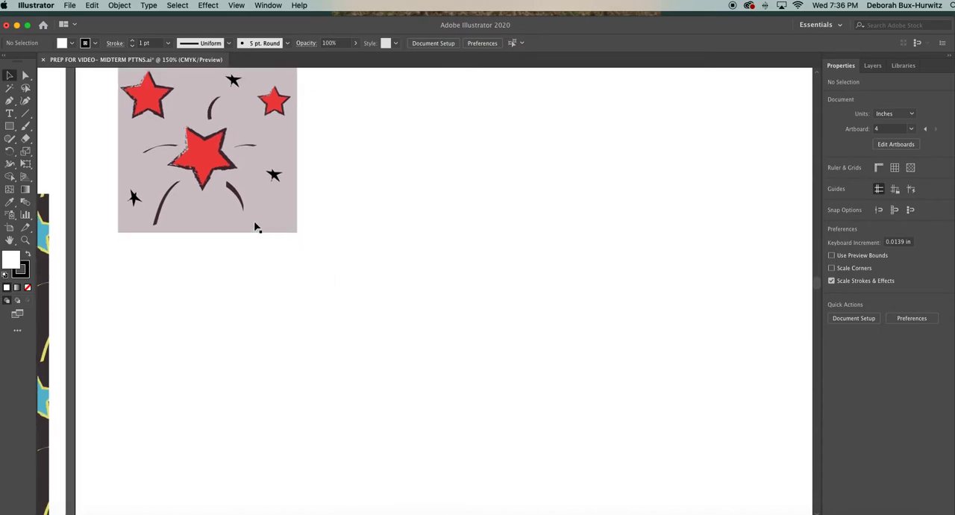
pyautogui.scroll(2, 256, 228)
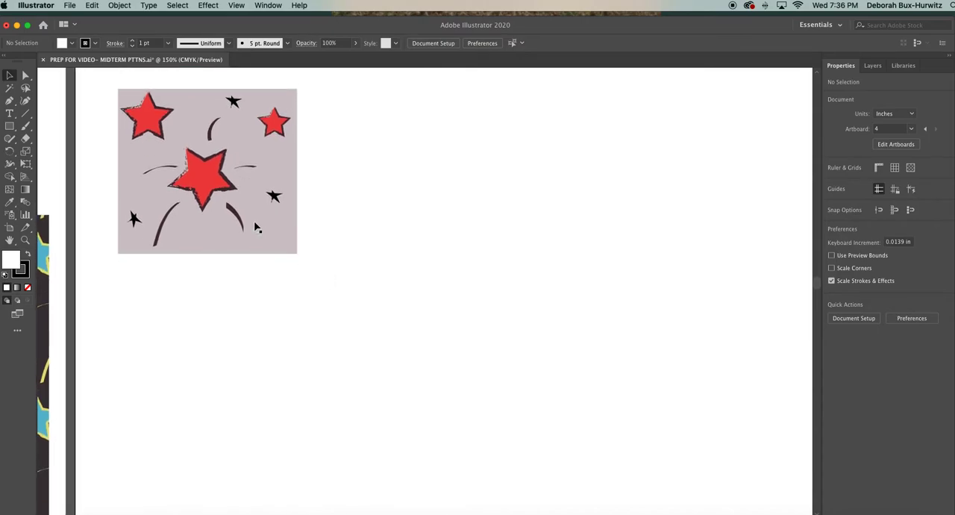
# Review the drawing tools in the shape, pencil and pen groups, activating the Pencil tool and finally the Pen tool.
pyautogui.click(9, 126)
pyautogui.moveTo(9, 126); pyautogui.dragTo(43, 128)
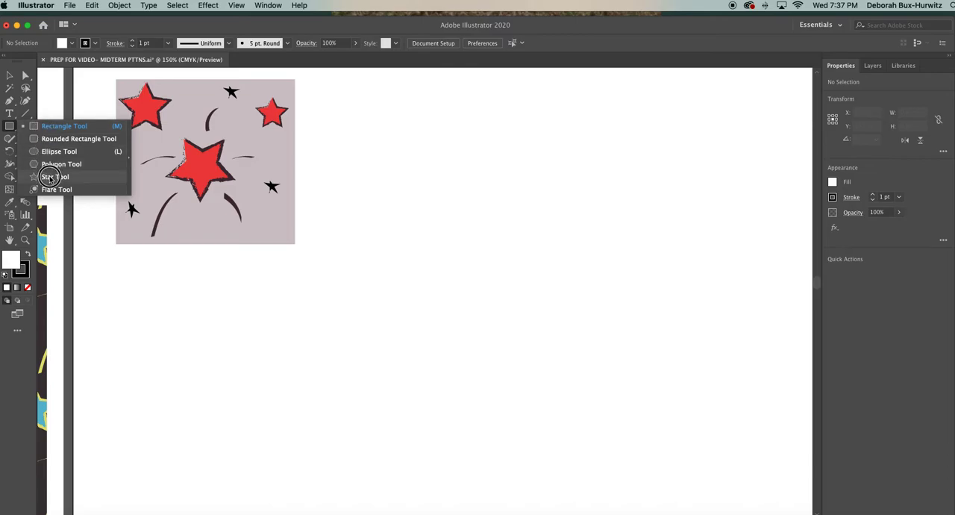
pyautogui.moveTo(46, 152); pyautogui.dragTo(48, 129)
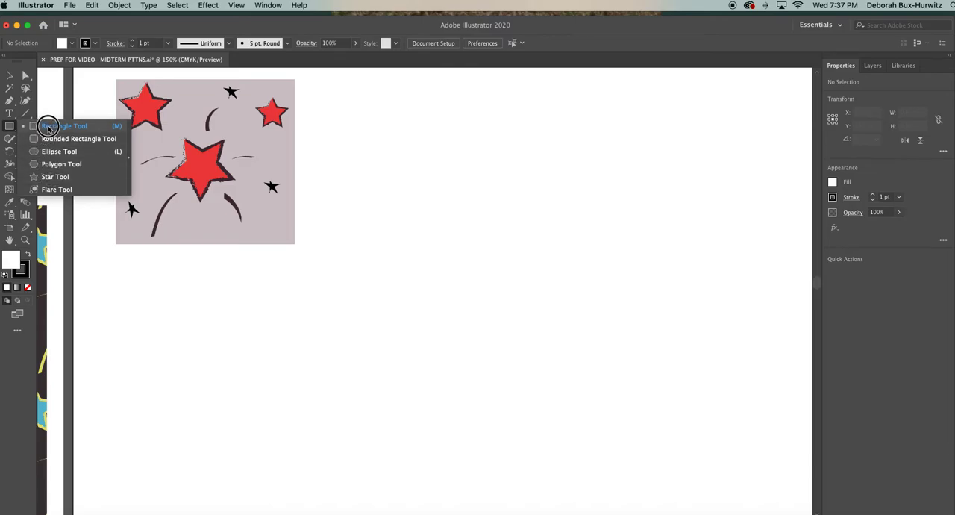
pyautogui.moveTo(49, 129)
pyautogui.mouseDown()
pyautogui.moveTo(10, 139)
pyautogui.moveTo(35, 140)
pyautogui.mouseUp()
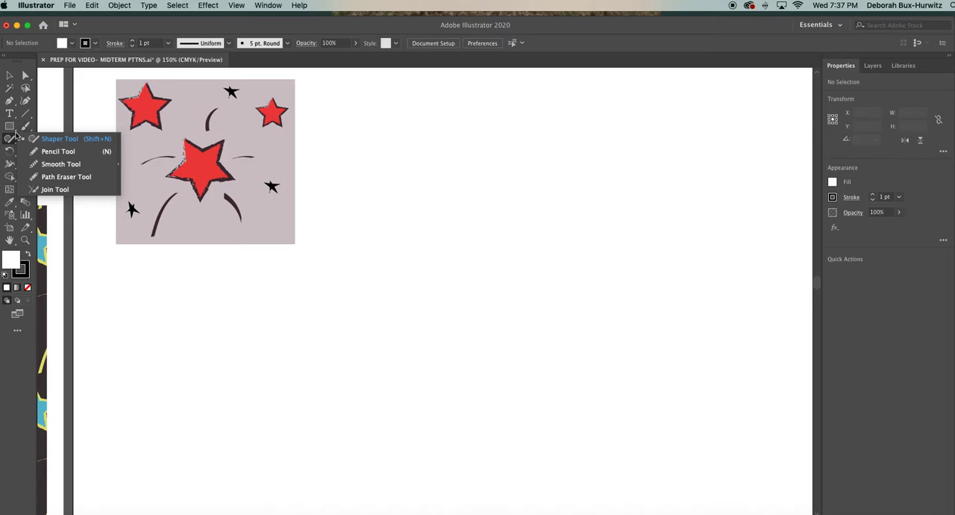
pyautogui.click(15, 142)
pyautogui.moveTo(15, 142)
pyautogui.mouseDown()
pyautogui.moveTo(30, 140)
pyautogui.moveTo(31, 171)
pyautogui.moveTo(30, 154)
pyautogui.mouseUp()
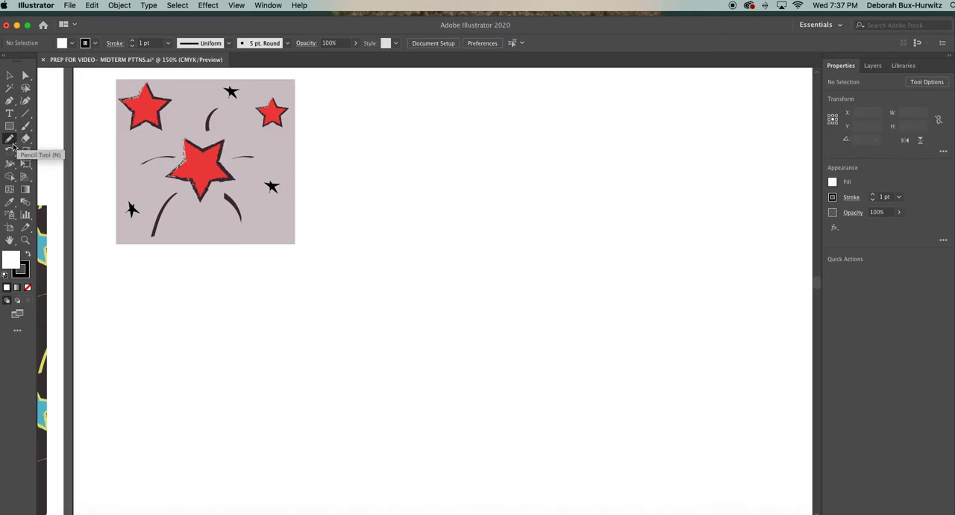
pyautogui.click(13, 145)
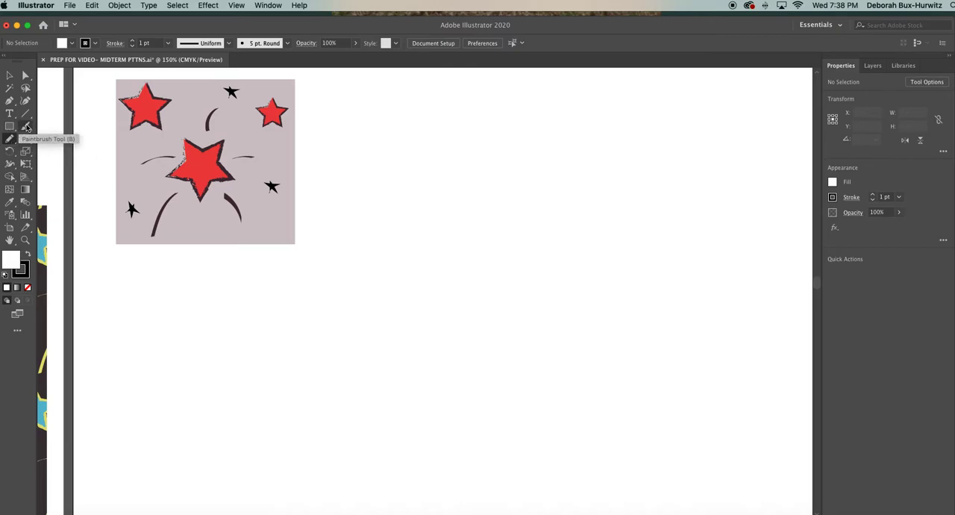
pyautogui.click(13, 105)
pyautogui.moveTo(14, 105); pyautogui.dragTo(33, 104)
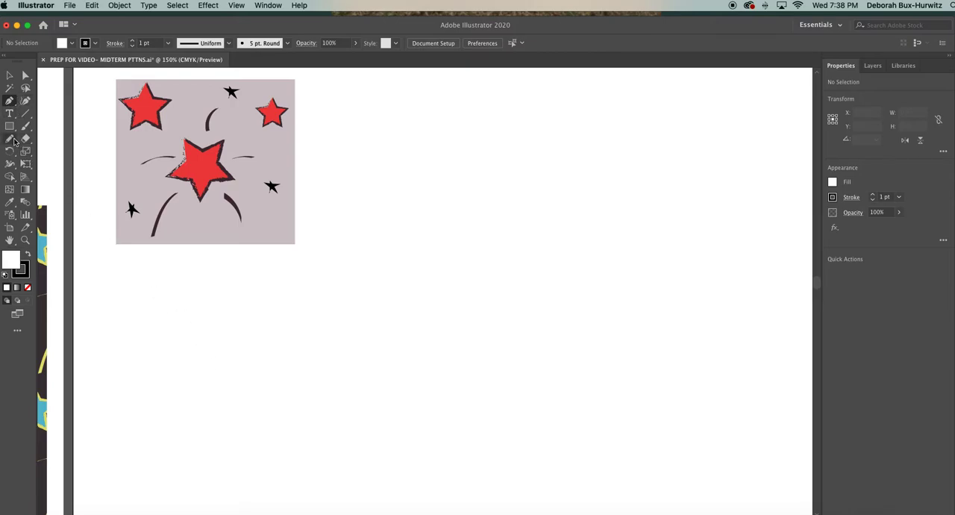
# Draw a slightly tilted five-pointed star about 0.6 in wide with the Star tool in the blank area below the pattern tile.
pyautogui.moveTo(10, 126); pyautogui.dragTo(48, 176)
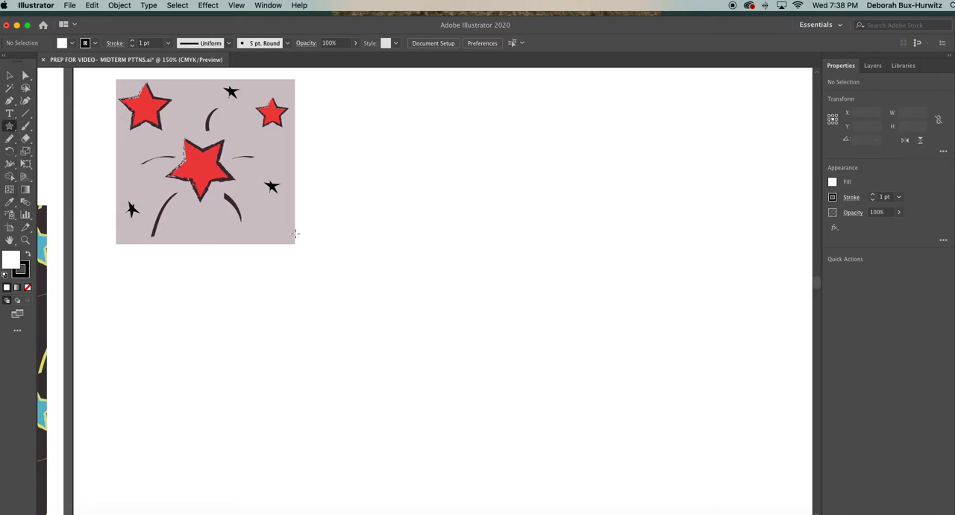
pyautogui.moveTo(10, 126); pyautogui.dragTo(46, 176)
pyautogui.moveTo(408, 281); pyautogui.dragTo(426, 299)
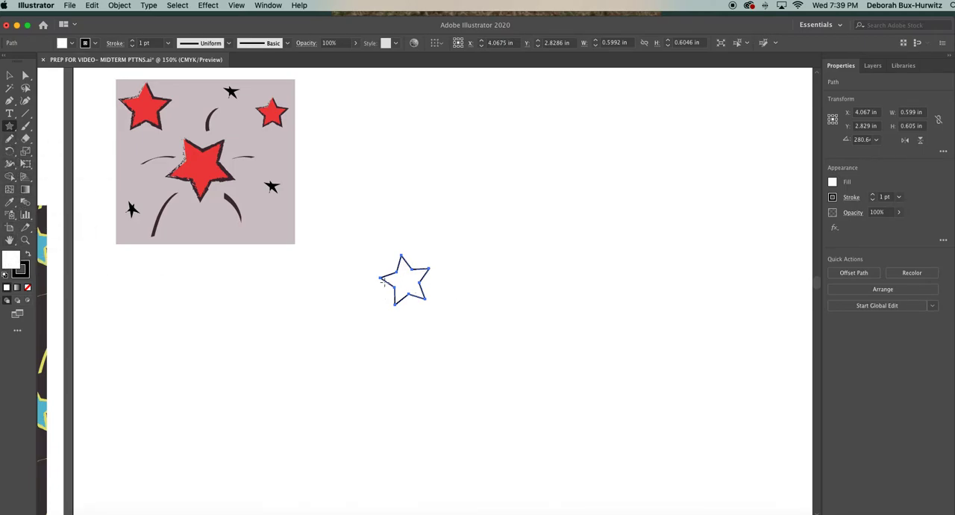
# Fill the new star with red E01414, make its stroke the active color attribute and dismiss the floating color panels.
pyautogui.doubleClick(12, 263)
pyautogui.click(211, 249)
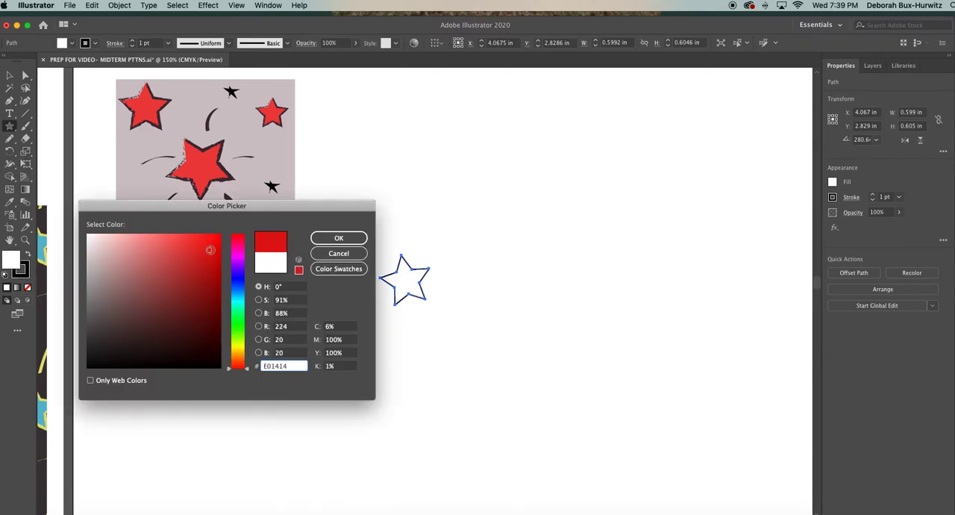
pyautogui.click(338, 237)
pyautogui.click(23, 273)
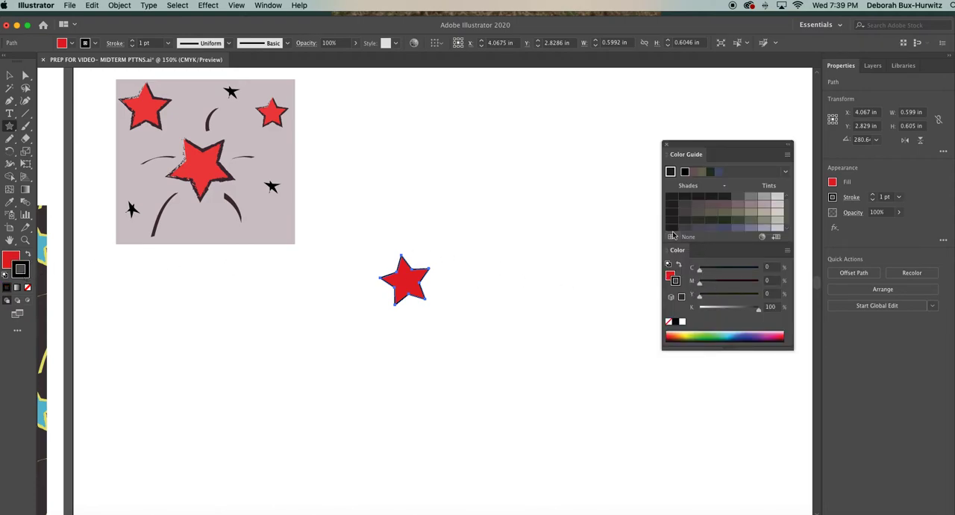
pyautogui.click(667, 146)
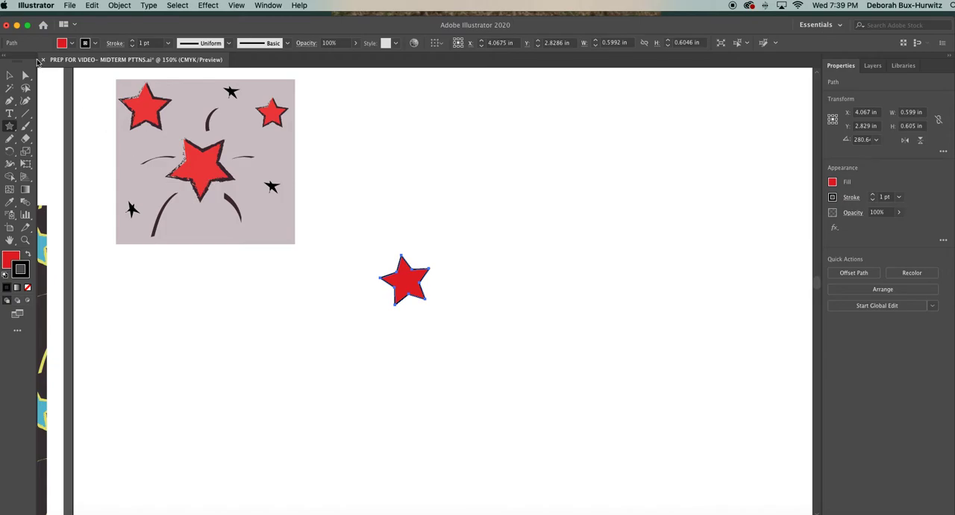
# Activate the Direct Selection tool, show the Brushes panel and place its panel group to the right of the star.
pyautogui.click(25, 76)
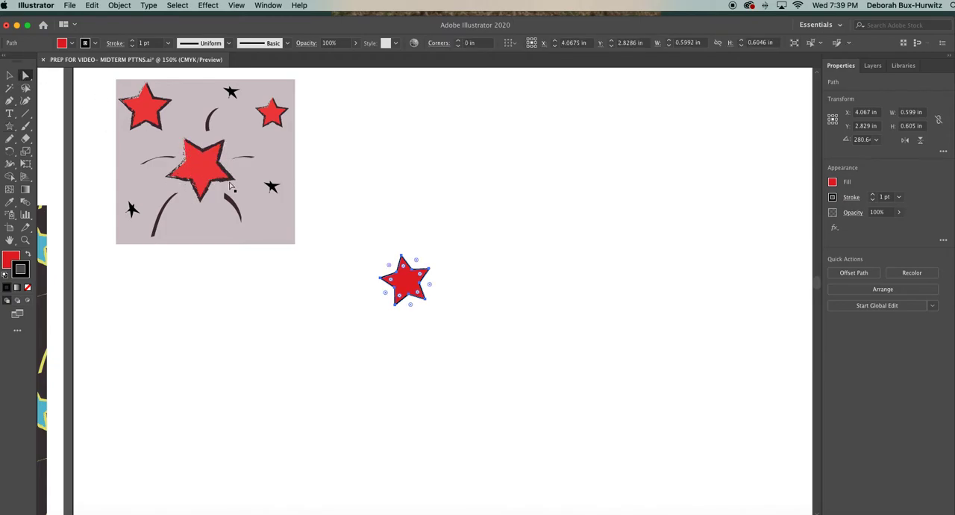
pyautogui.click(268, 6)
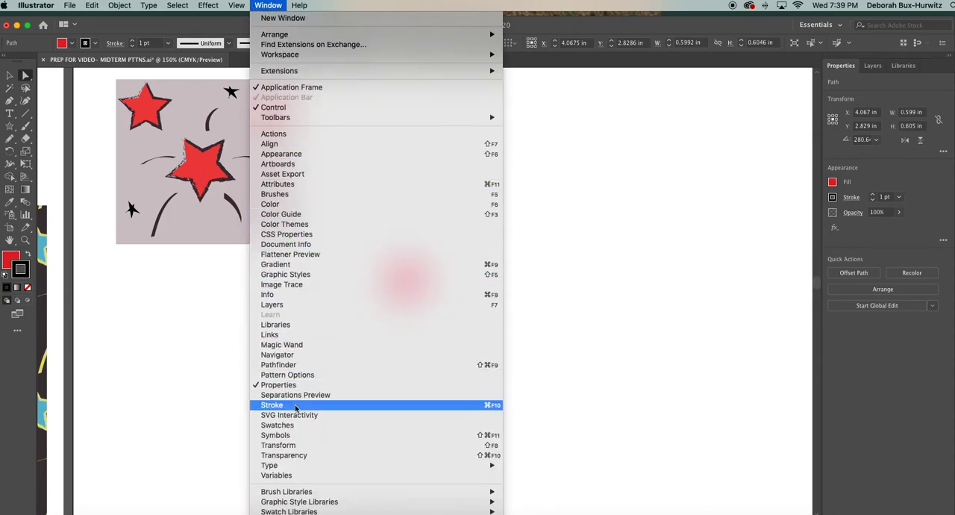
pyautogui.click(298, 196)
pyautogui.moveTo(553, 82); pyautogui.dragTo(662, 75)
pyautogui.click(267, 5)
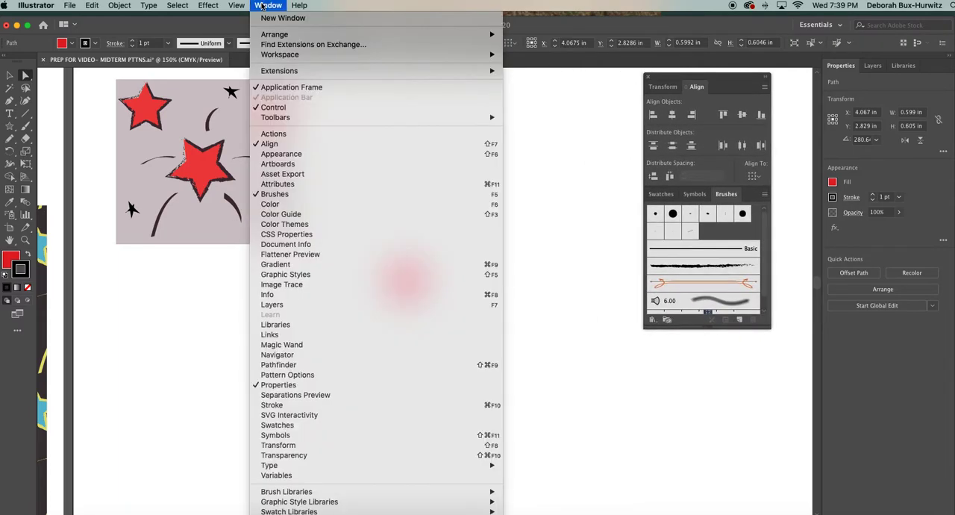
pyautogui.click(270, 144)
pyautogui.click(274, 8)
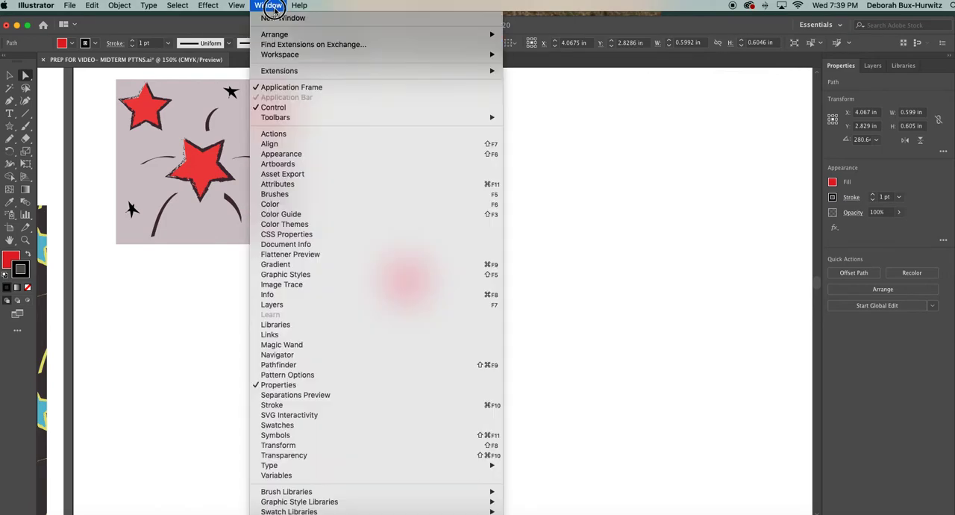
pyautogui.click(286, 196)
# Show the Stroke panel and arrange it beside the Brushes panel group so both stay clear of the star.
pyautogui.click(267, 5)
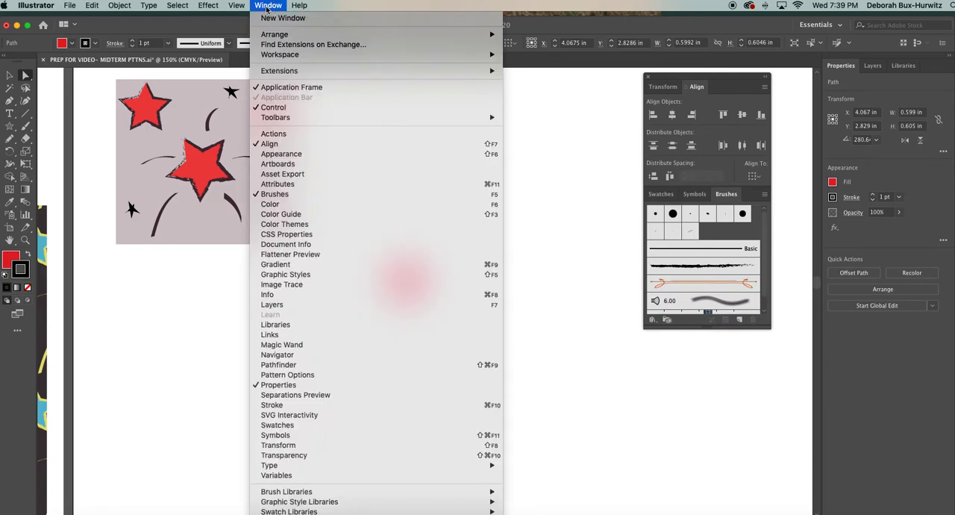
pyautogui.click(281, 405)
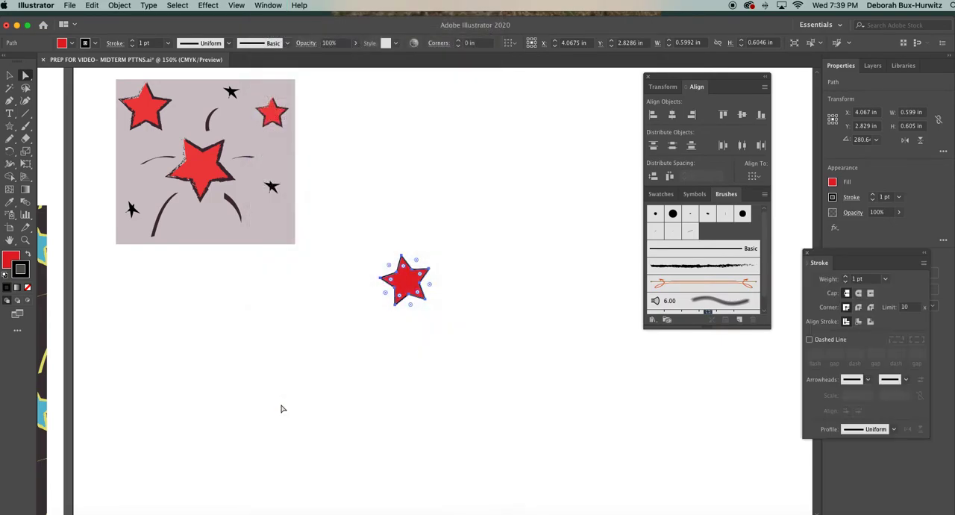
pyautogui.moveTo(823, 264)
pyautogui.mouseDown()
pyautogui.moveTo(782, 265)
pyautogui.moveTo(787, 282)
pyautogui.mouseUp()
pyautogui.moveTo(676, 76); pyautogui.dragTo(616, 80)
pyautogui.moveTo(789, 274); pyautogui.dragTo(754, 271)
pyautogui.click(815, 299)
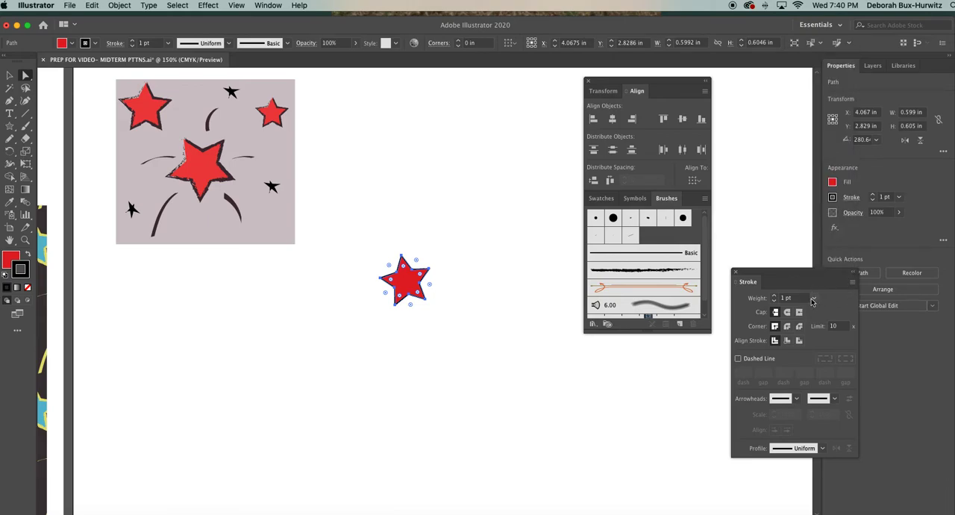
# Review the available brushes and the brush library categories, including Artistic, Borders and Vector Packs.
pyautogui.scroll(-2, 705, 231)
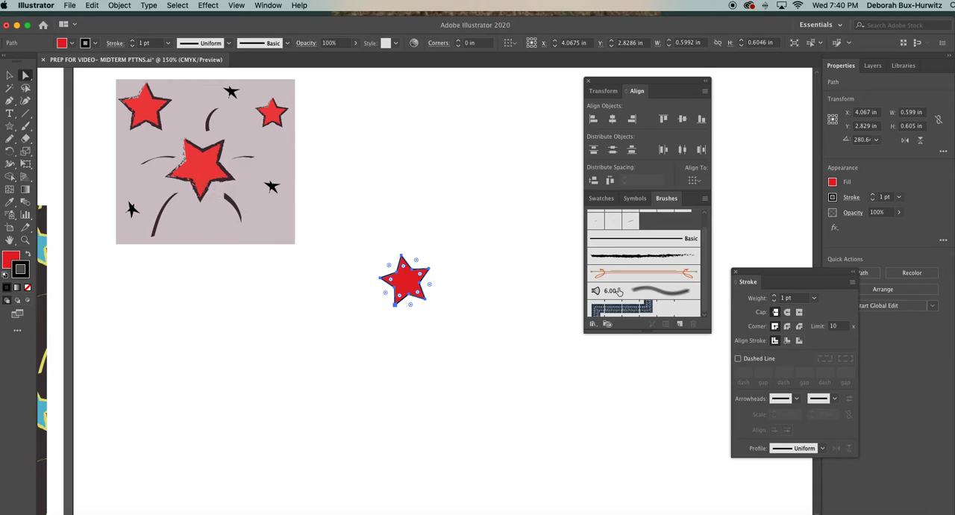
pyautogui.click(592, 324)
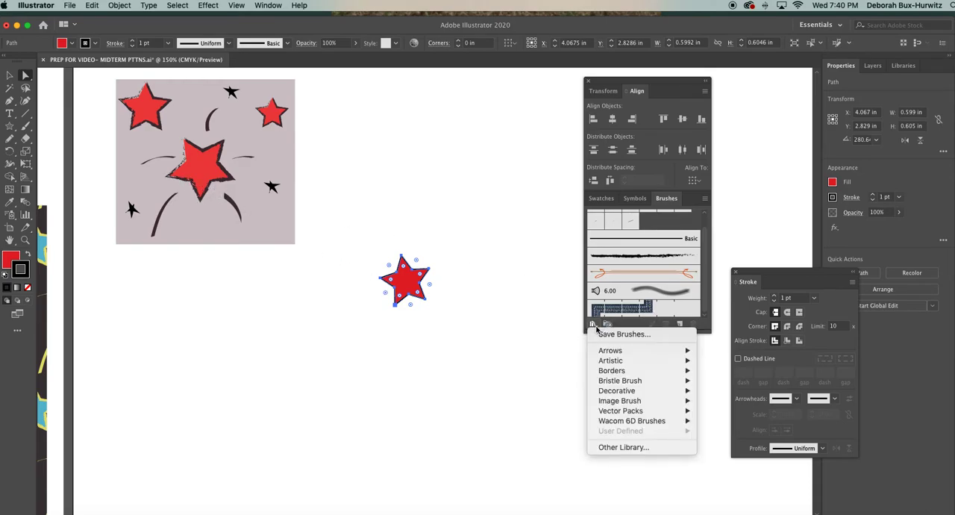
pyautogui.click(592, 325)
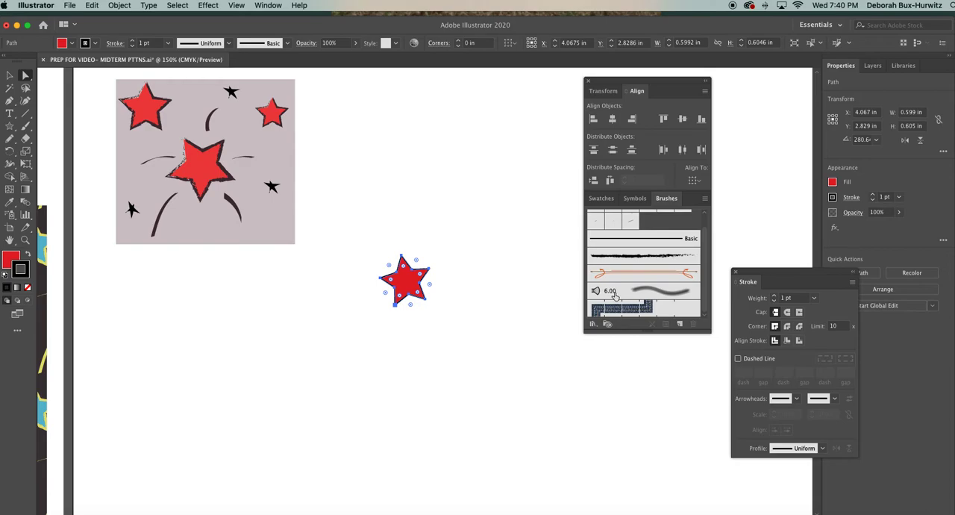
pyautogui.scroll(2, 703, 241)
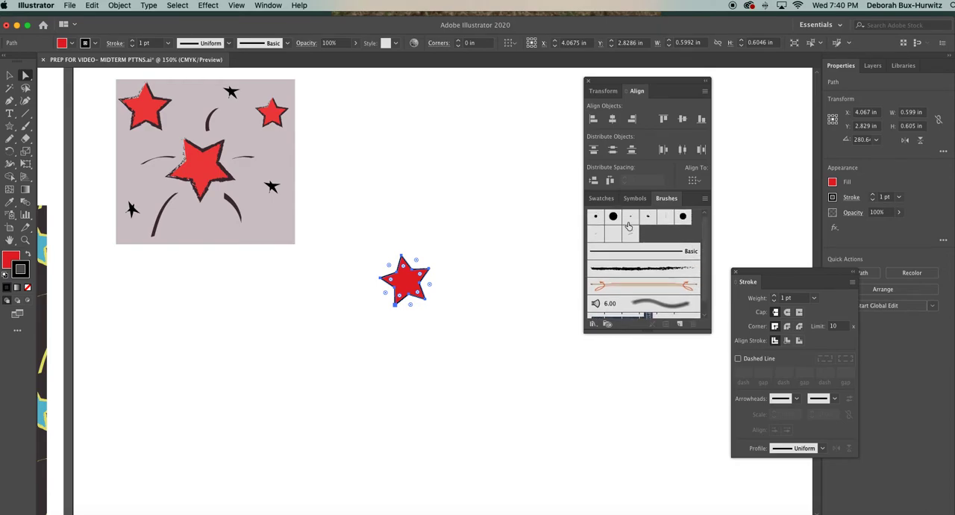
pyautogui.scroll(-2, 705, 231)
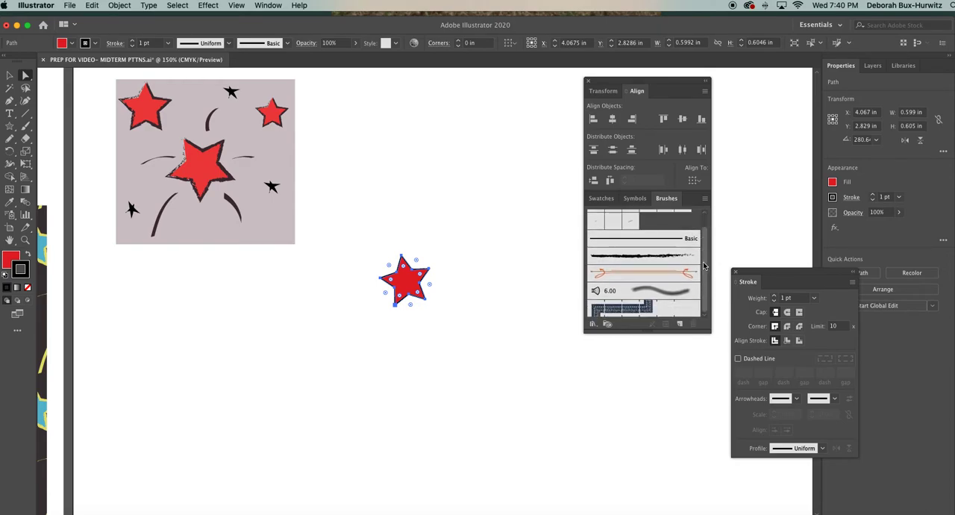
pyautogui.click(596, 327)
pyautogui.moveTo(603, 364)
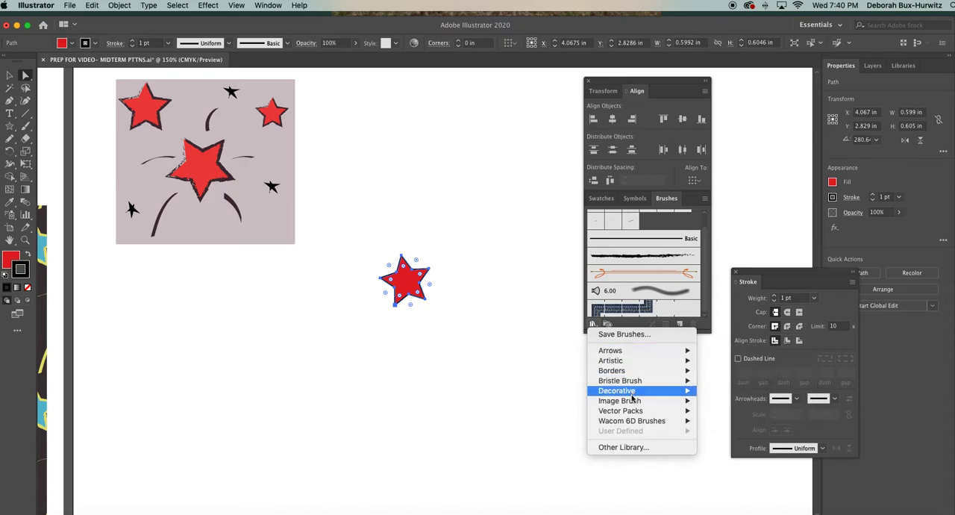
pyautogui.moveTo(637, 356)
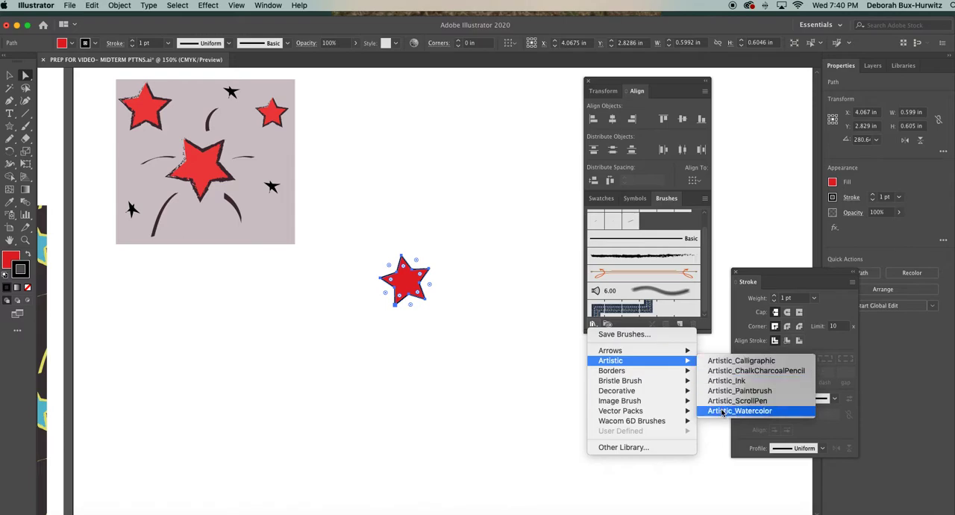
pyautogui.moveTo(685, 370)
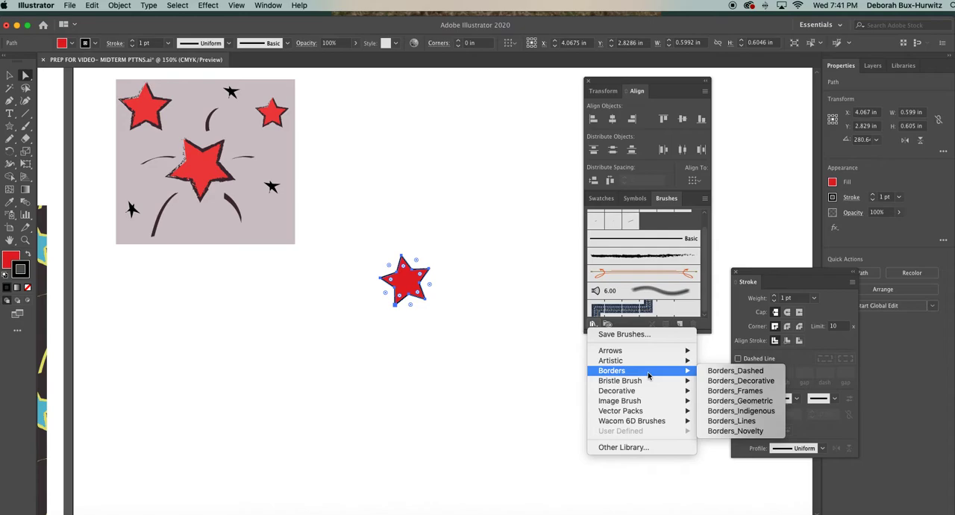
pyautogui.moveTo(646, 387)
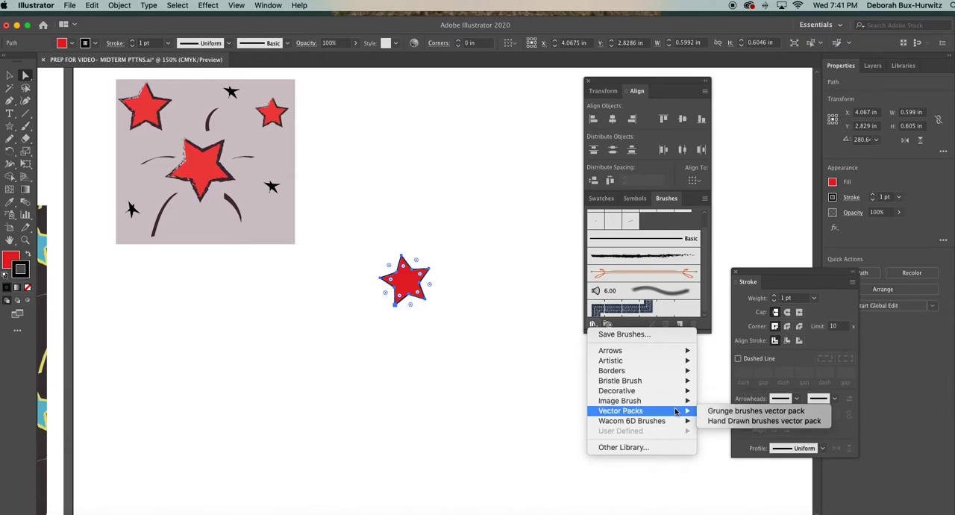
pyautogui.moveTo(674, 423)
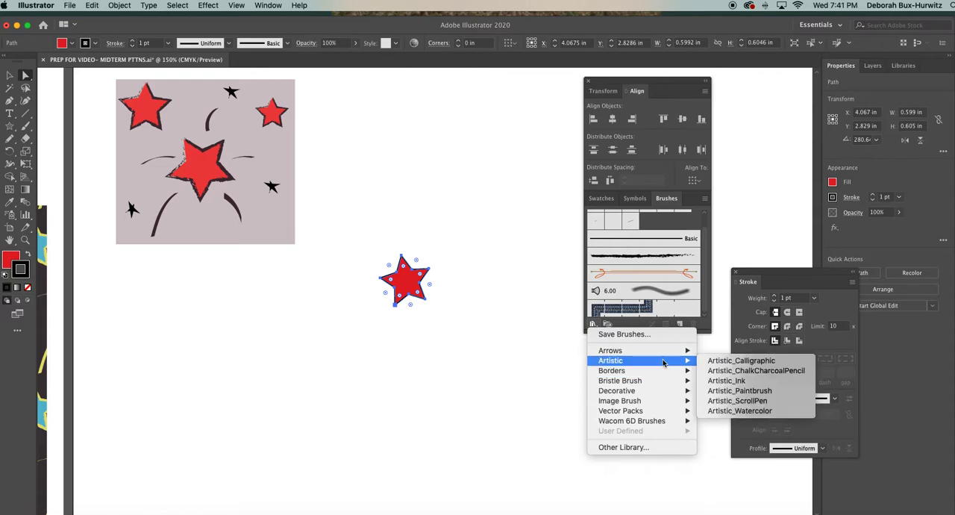
# Open the Artistic_Calligraphic brush library and place it below and to the right of the star.
pyautogui.click(720, 361)
pyautogui.moveTo(555, 319); pyautogui.dragTo(604, 402)
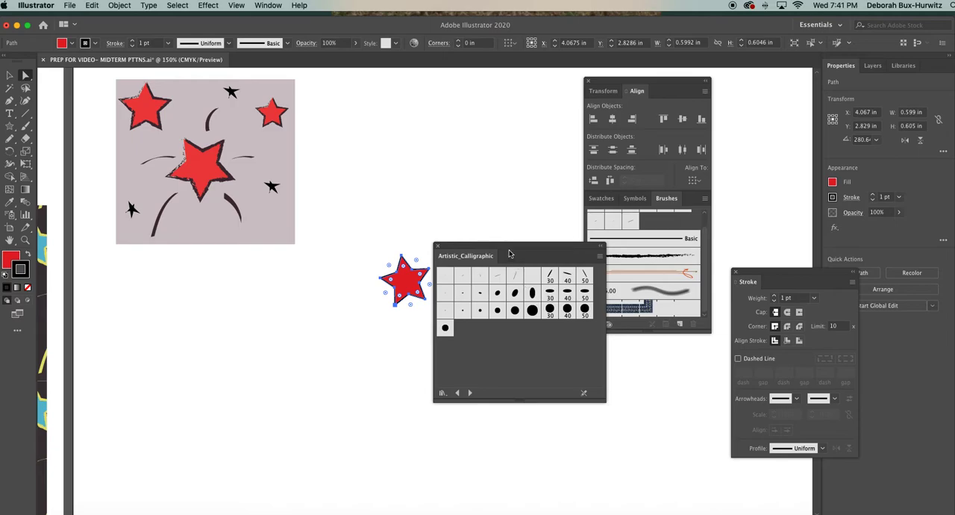
pyautogui.moveTo(510, 249)
pyautogui.mouseDown()
pyautogui.moveTo(532, 265)
pyautogui.moveTo(520, 328)
pyautogui.mouseUp()
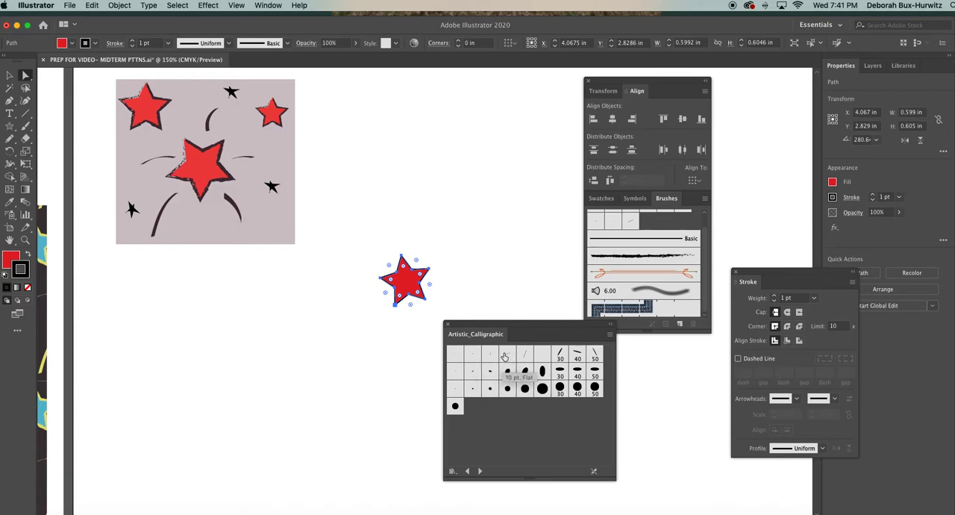
# Apply the rough charcoal-like brush to the red star's outline and examine the textured edge at 300% zoom.
pyautogui.click(631, 258)
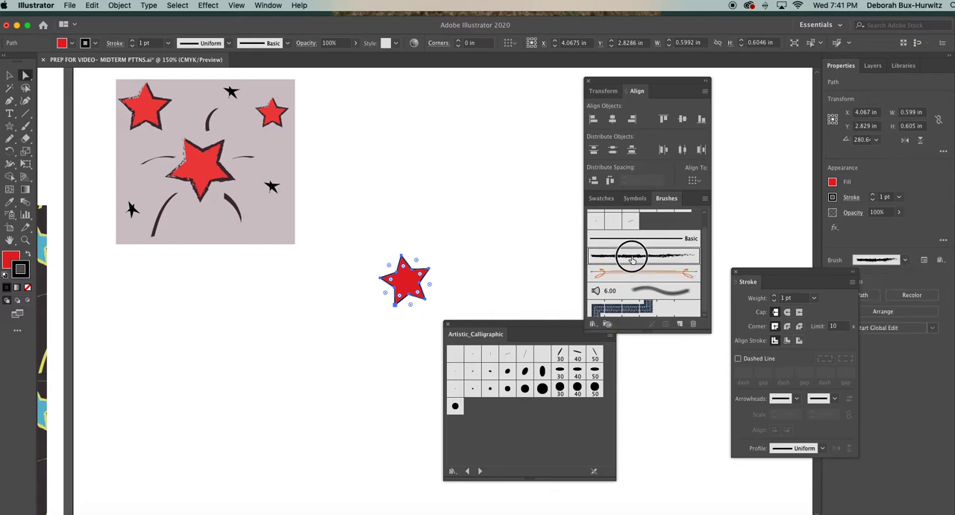
pyautogui.click(438, 241)
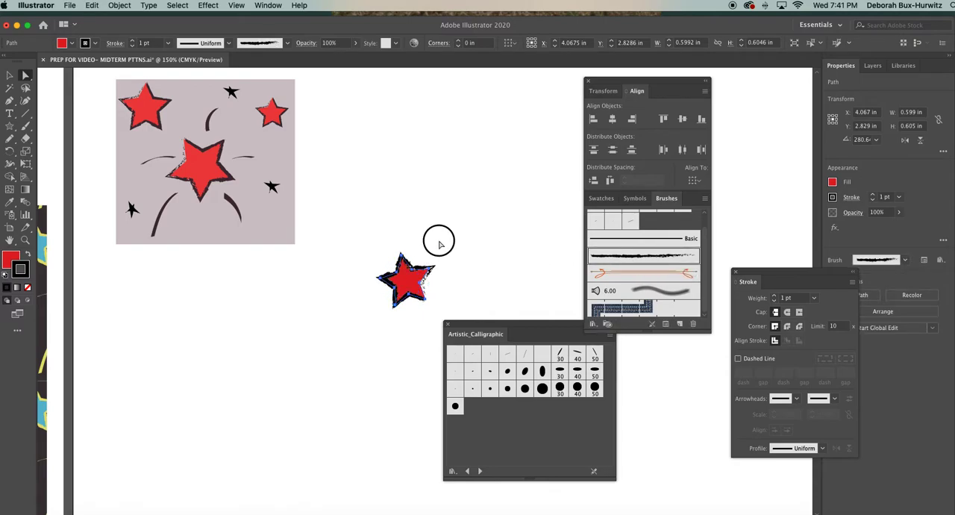
pyautogui.click(410, 268)
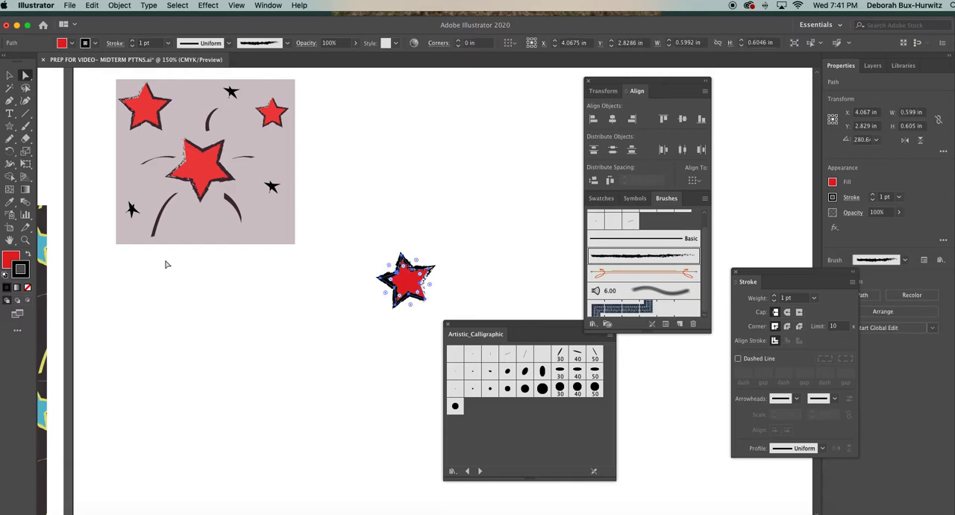
pyautogui.click(24, 239)
pyautogui.click(443, 279)
pyautogui.click(444, 279)
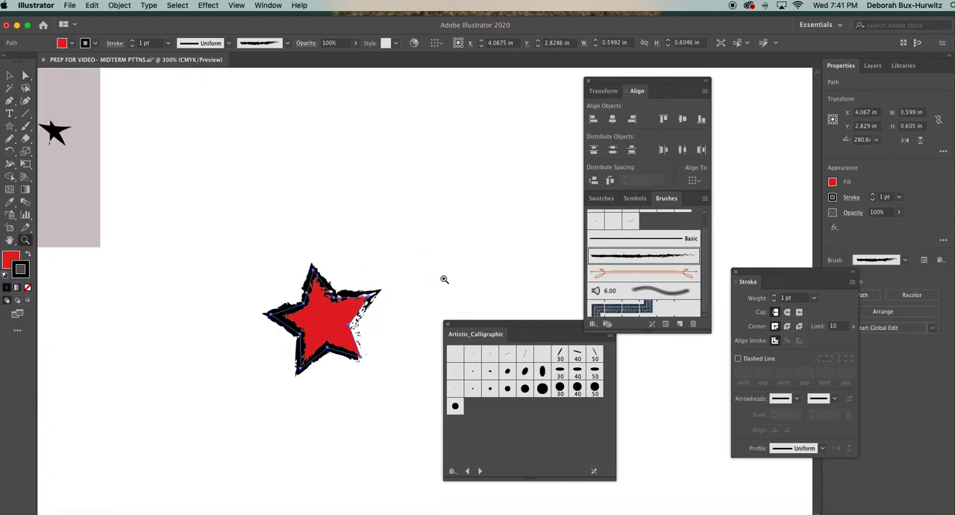
pyautogui.click(25, 75)
pyautogui.click(347, 240)
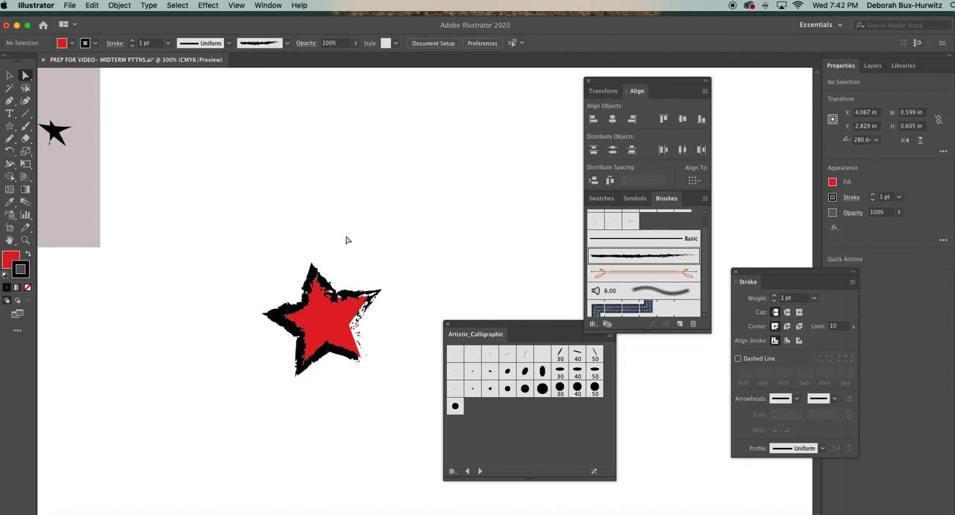
pyautogui.click(302, 307)
pyautogui.click(304, 251)
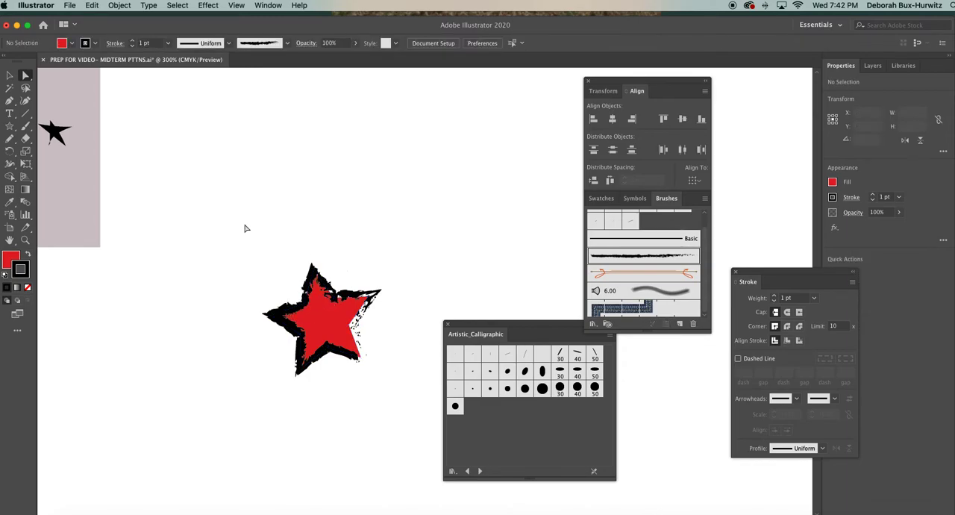
# Select the whole red star, set its stroke weight to 0.5 pt and deselect it.
pyautogui.click(9, 75)
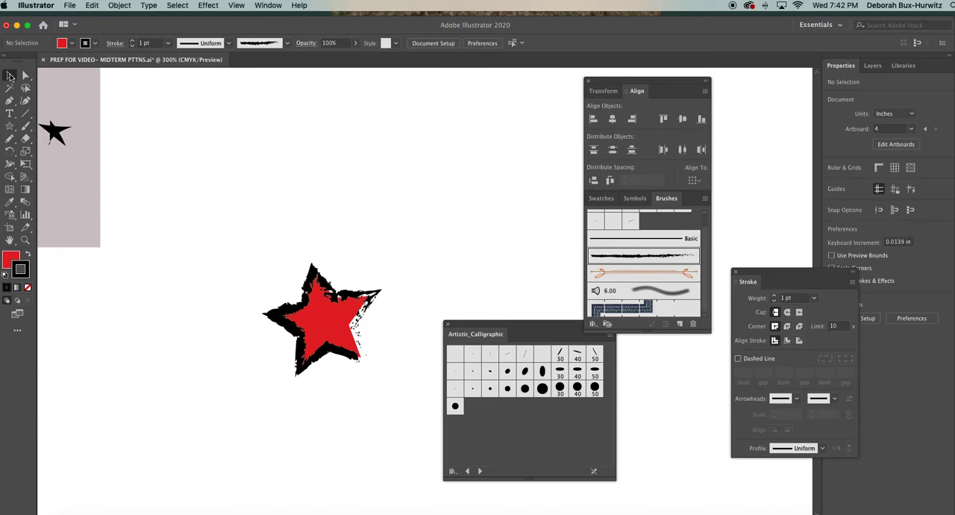
pyautogui.click(287, 317)
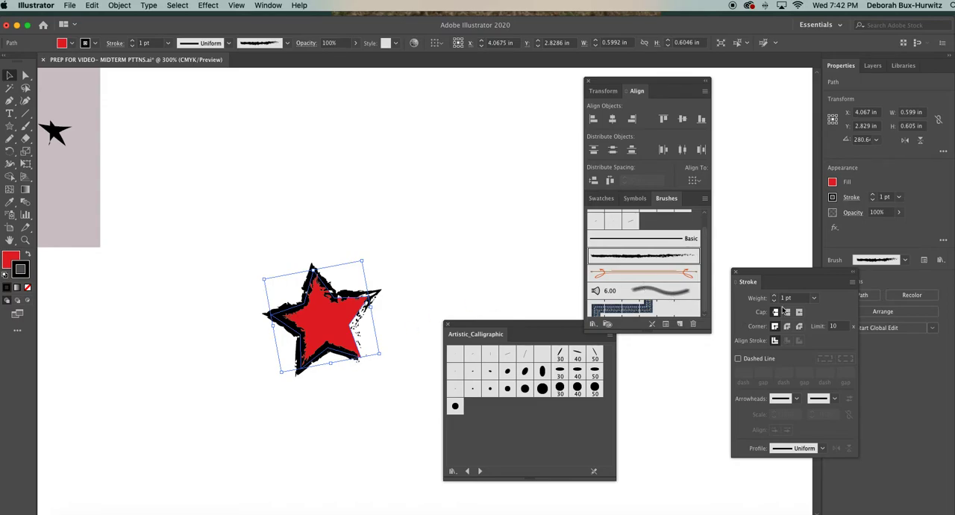
pyautogui.click(814, 299)
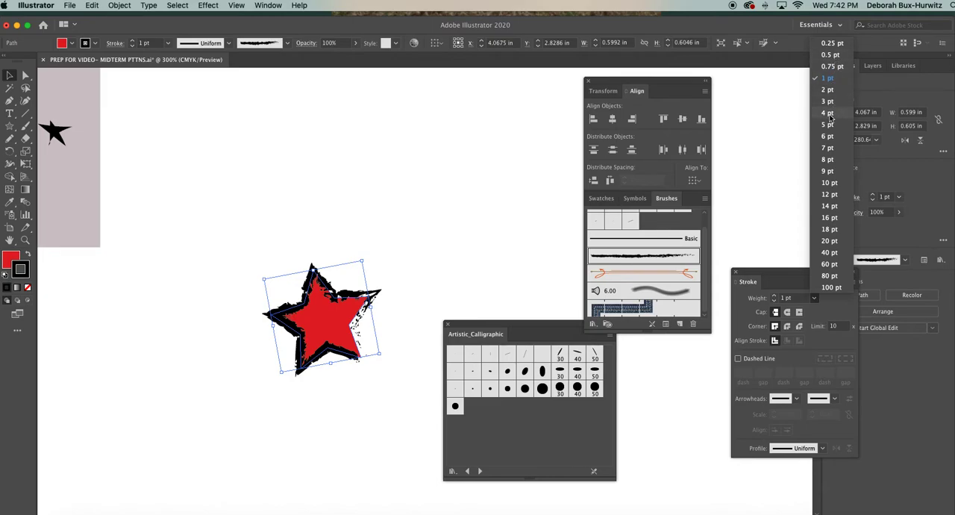
pyautogui.click(831, 57)
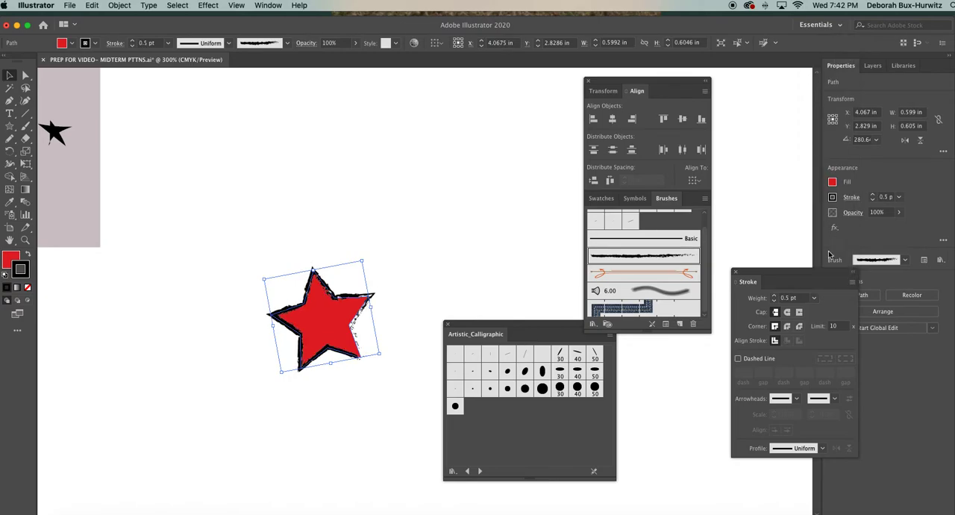
pyautogui.click(424, 314)
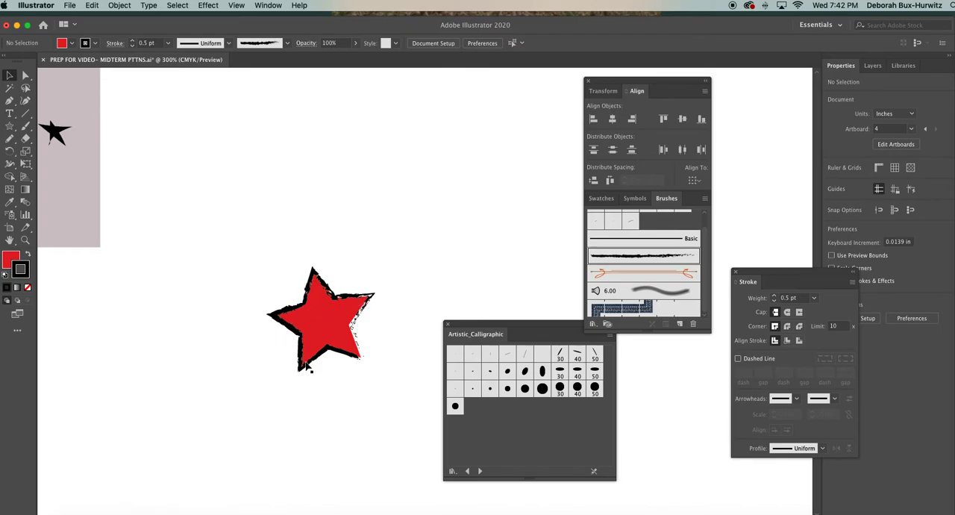
# Try stroke weights of 9 pt, 3 pt and 2 pt on the red star's textured outline, and return it to 0.5 pt.
pyautogui.click(351, 299)
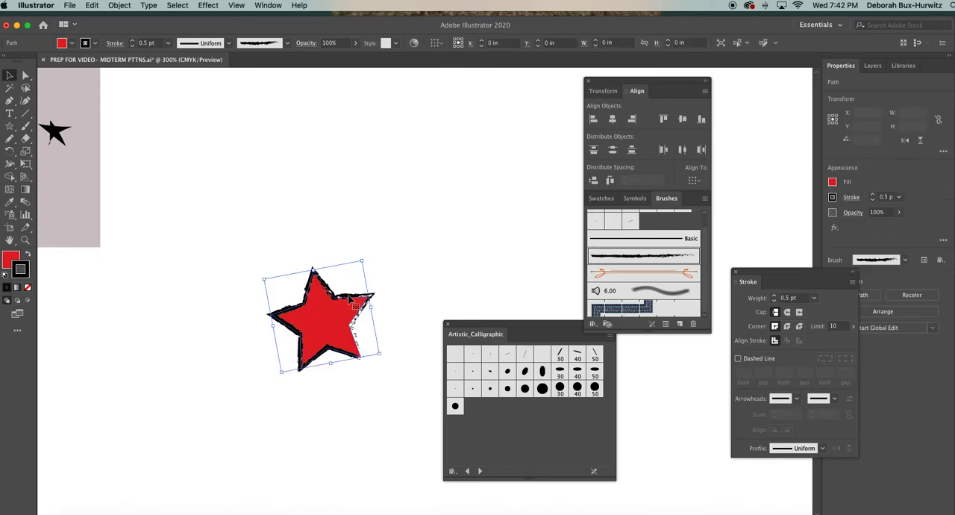
pyautogui.click(813, 297)
pyautogui.click(833, 173)
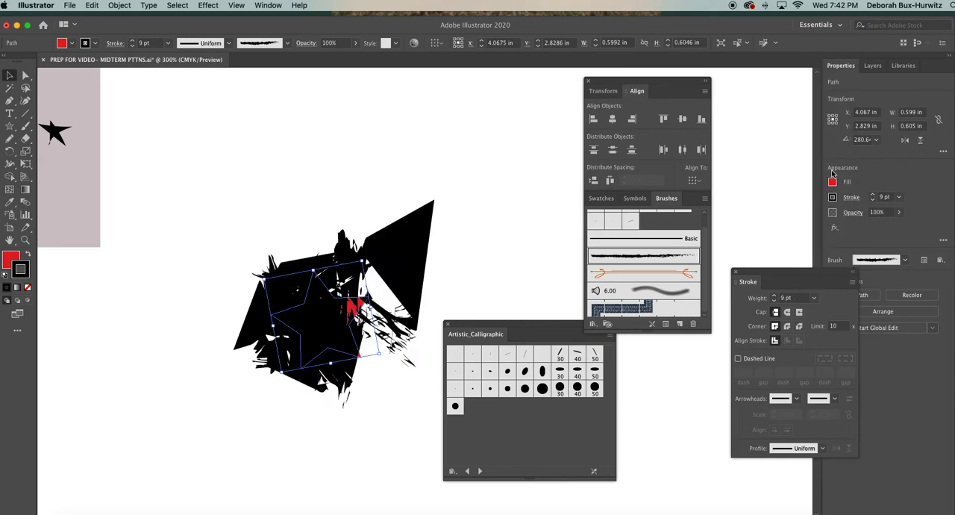
pyautogui.click(814, 298)
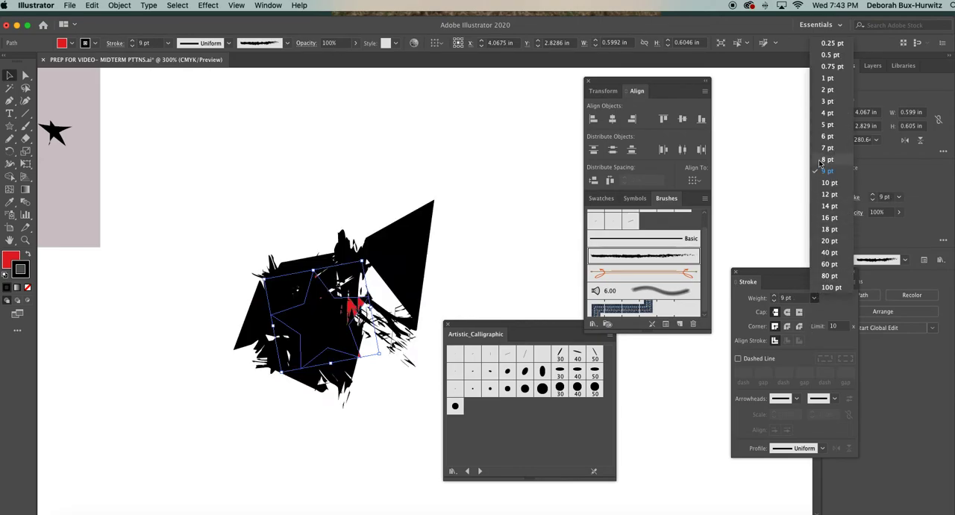
pyautogui.click(821, 104)
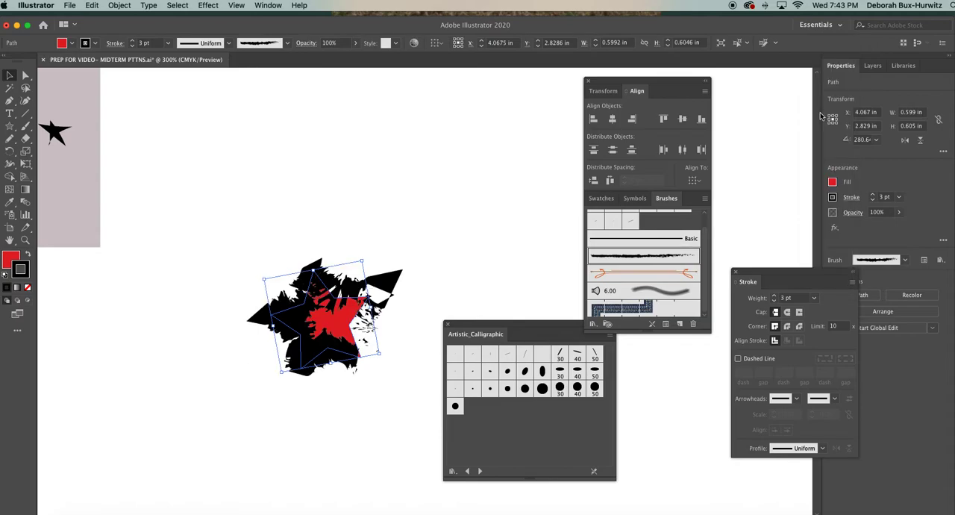
pyautogui.click(813, 298)
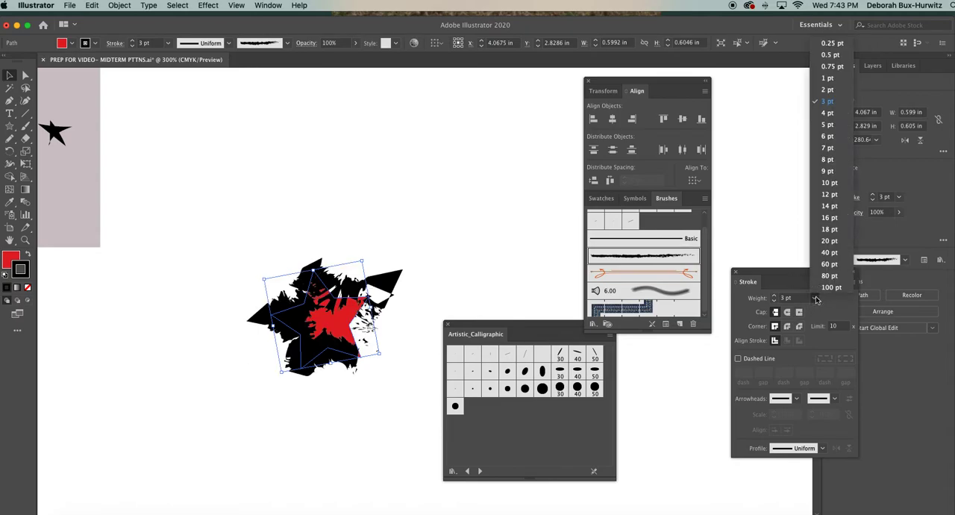
pyautogui.click(830, 89)
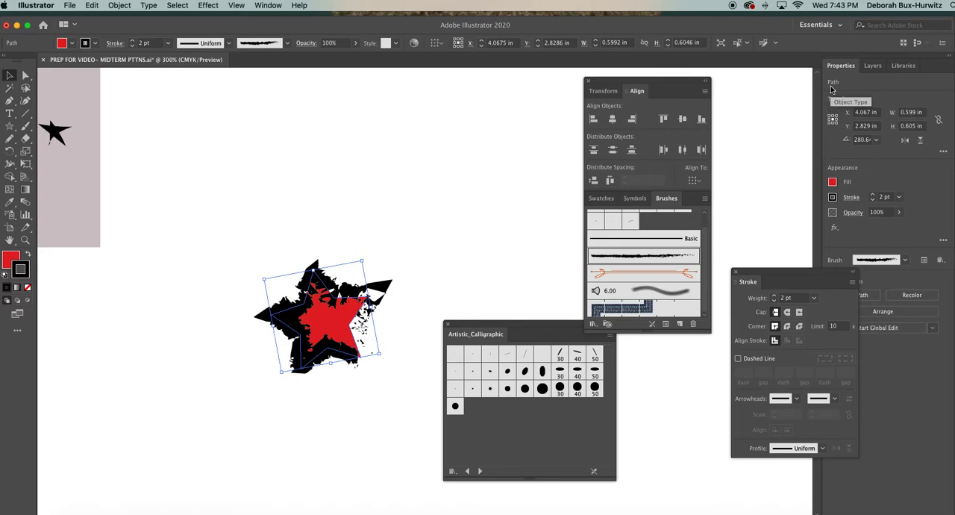
pyautogui.click(814, 298)
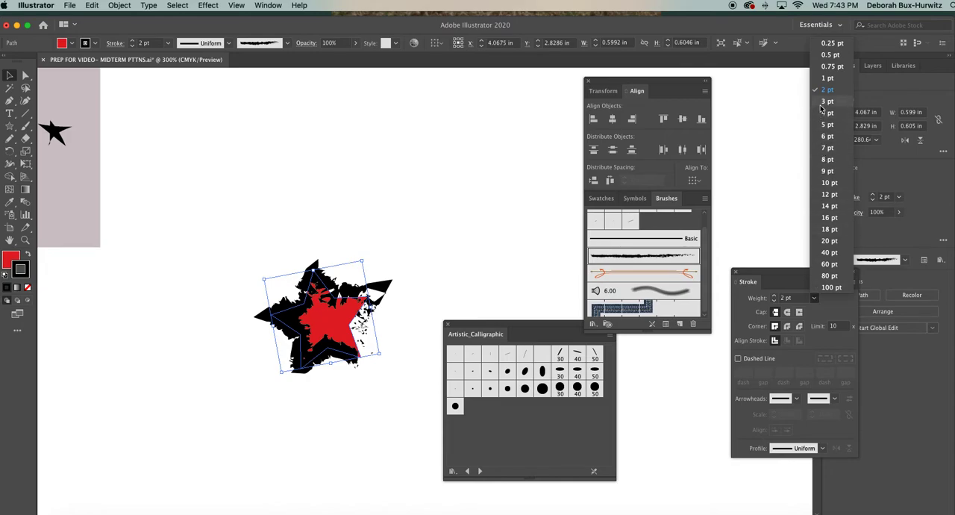
pyautogui.click(828, 55)
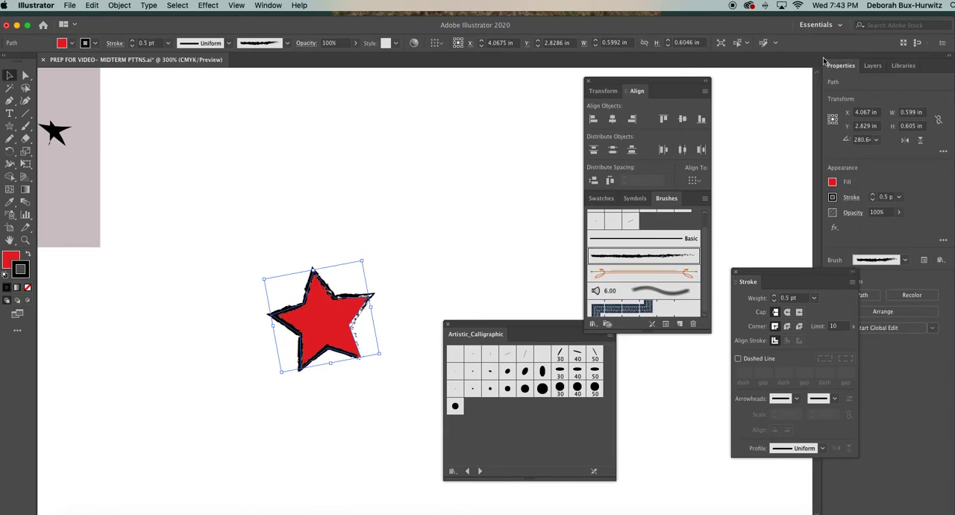
pyautogui.click(399, 311)
pyautogui.click(348, 300)
pyautogui.click(377, 267)
pyautogui.click(814, 298)
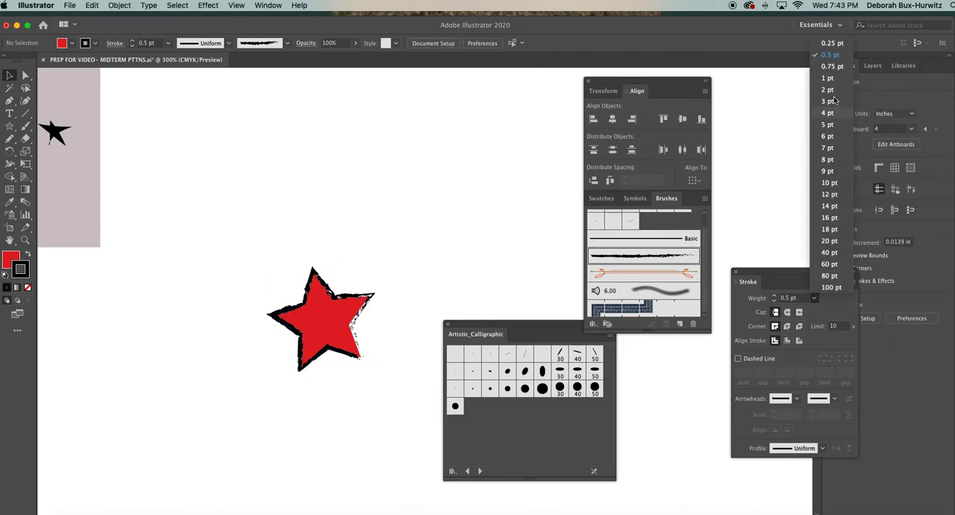
pyautogui.click(832, 55)
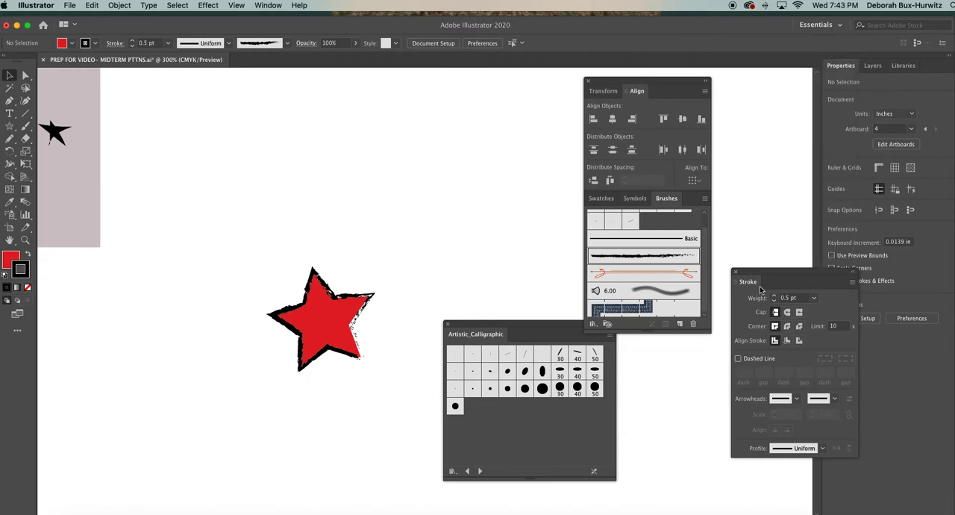
pyautogui.moveTo(760, 272); pyautogui.dragTo(754, 272)
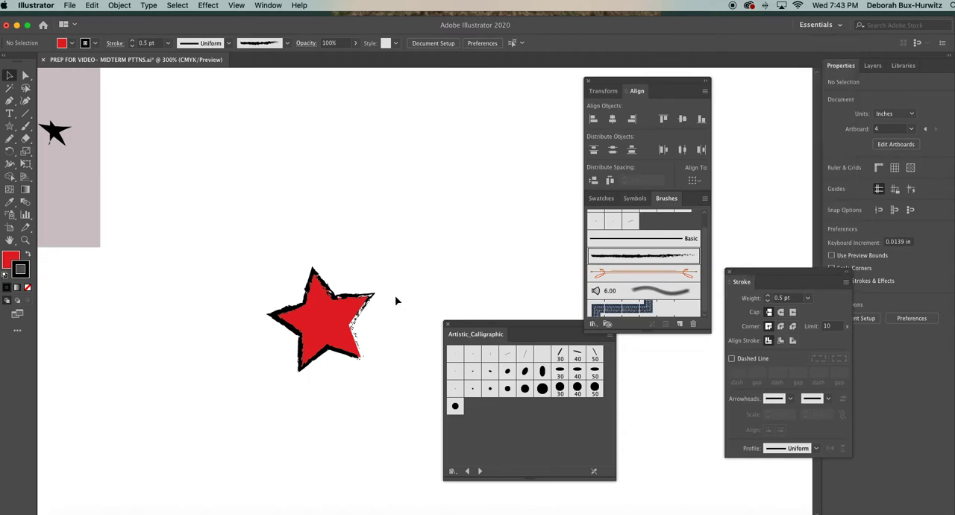
# Set the red star's stroke color to dark brown 3D2C31 and deselect the star.
pyautogui.click(358, 301)
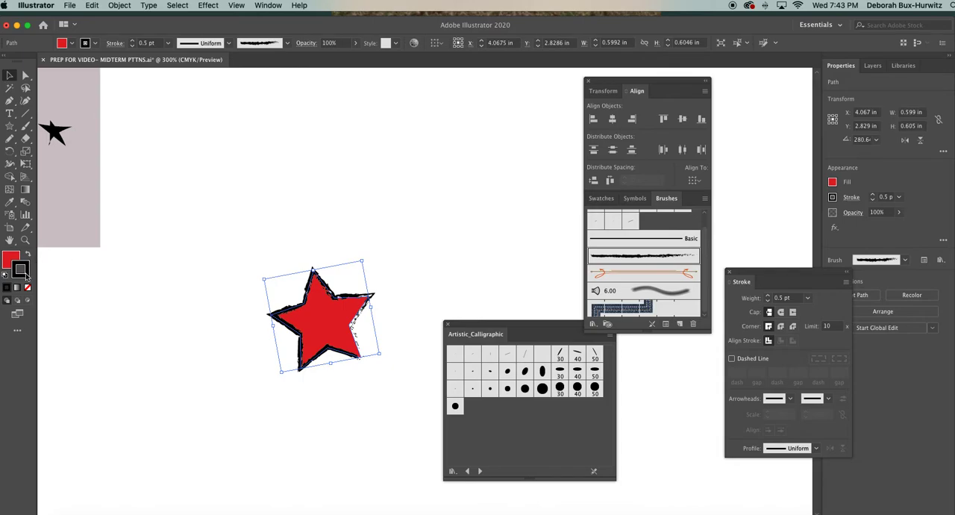
pyautogui.doubleClick(23, 270)
pyautogui.moveTo(149, 204)
pyautogui.mouseDown()
pyautogui.moveTo(160, 348)
pyautogui.moveTo(184, 326)
pyautogui.moveTo(206, 107)
pyautogui.moveTo(381, 85)
pyautogui.moveTo(429, 93)
pyautogui.mouseUp()
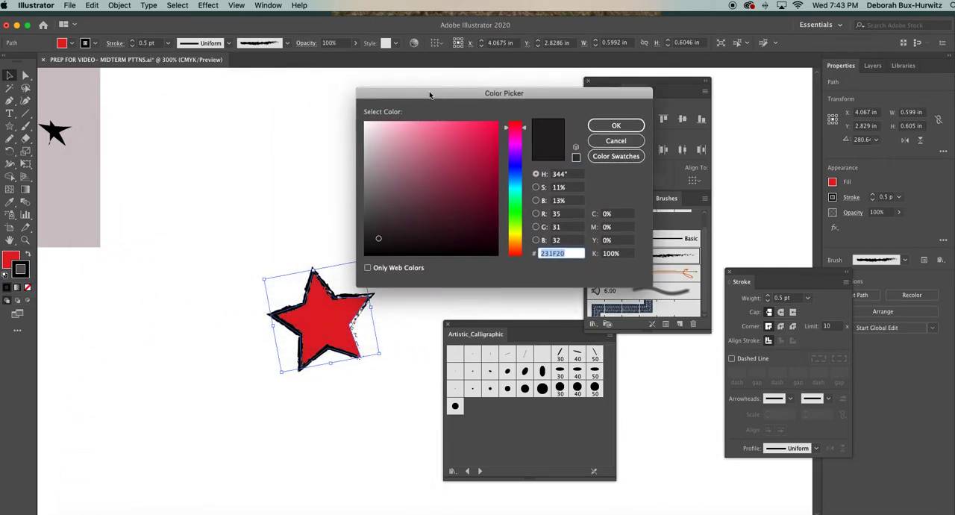
pyautogui.click(405, 224)
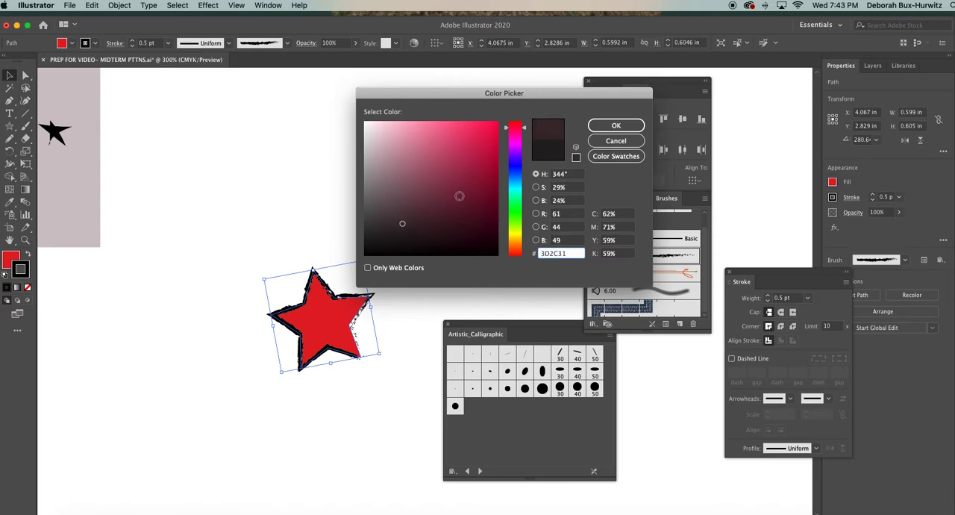
pyautogui.click(616, 125)
pyautogui.click(333, 249)
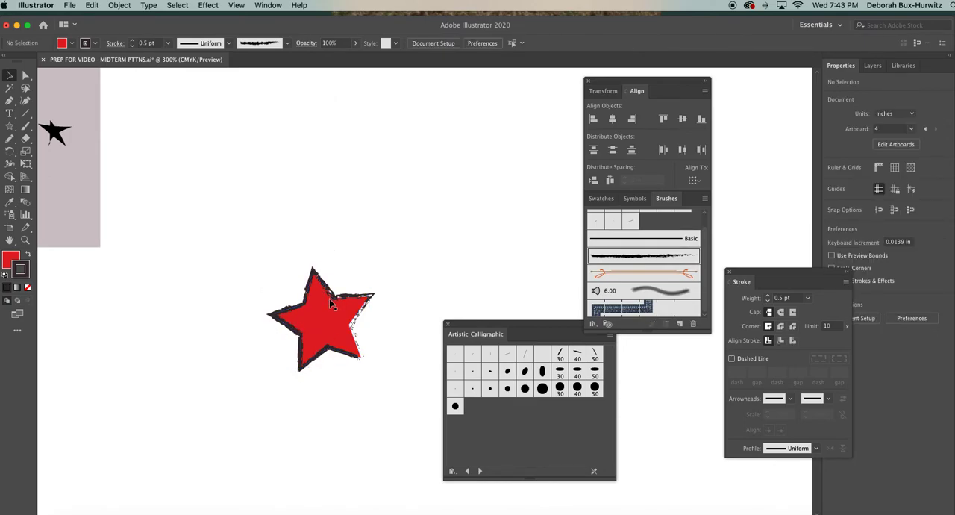
# Move the red star closer to the pattern tile and rotate it so that one point faces down.
pyautogui.press('super+minus')
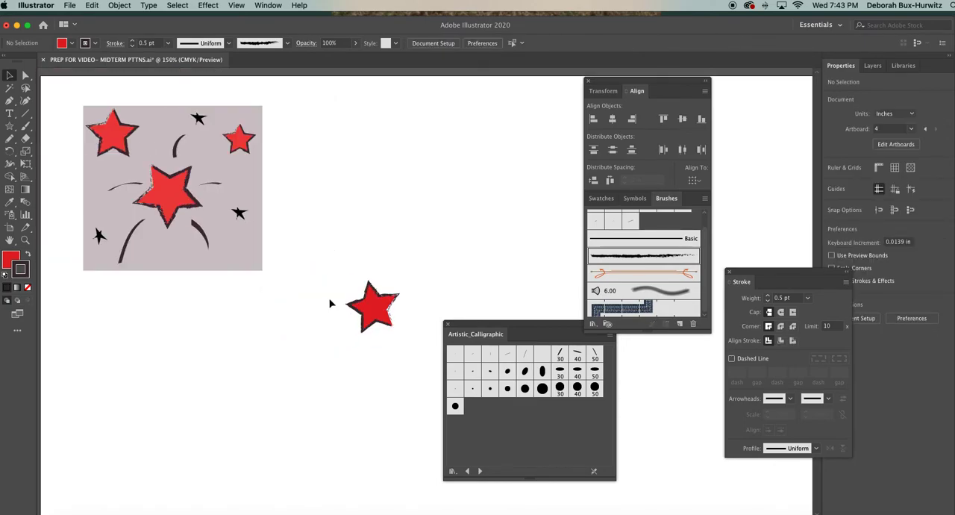
pyautogui.click(380, 302)
pyautogui.moveTo(374, 288); pyautogui.dragTo(328, 273)
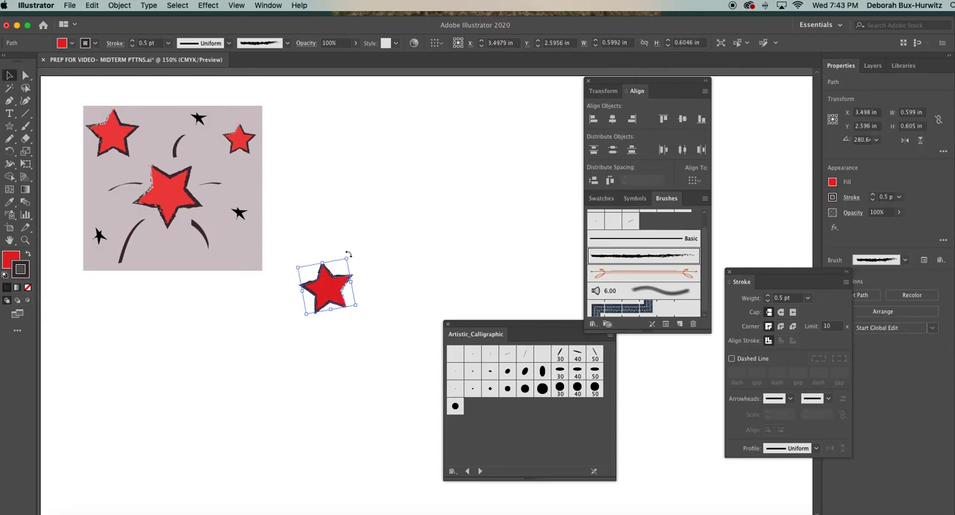
pyautogui.click(370, 284)
pyautogui.click(340, 285)
pyautogui.moveTo(348, 254); pyautogui.dragTo(335, 252)
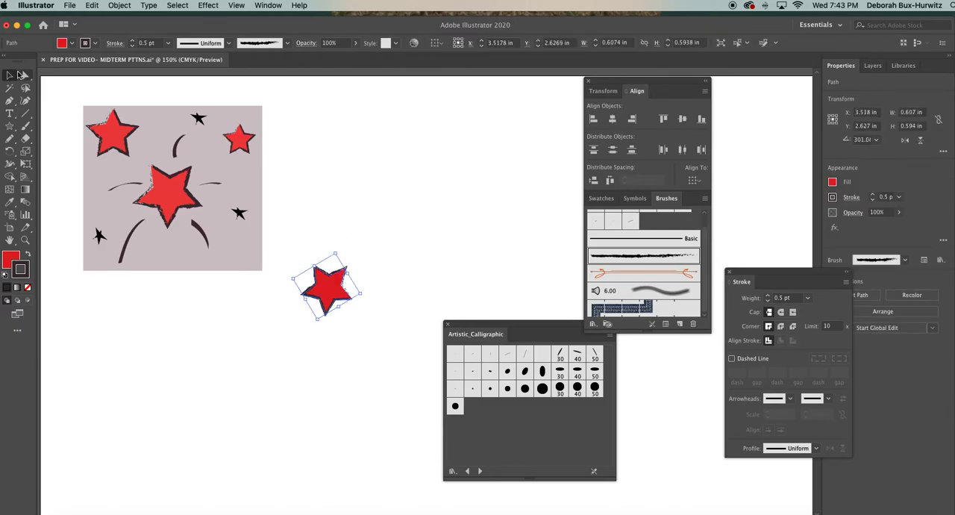
pyautogui.click(9, 76)
pyautogui.moveTo(341, 250)
pyautogui.mouseDown()
pyautogui.moveTo(326, 248)
pyautogui.moveTo(343, 250)
pyautogui.mouseUp()
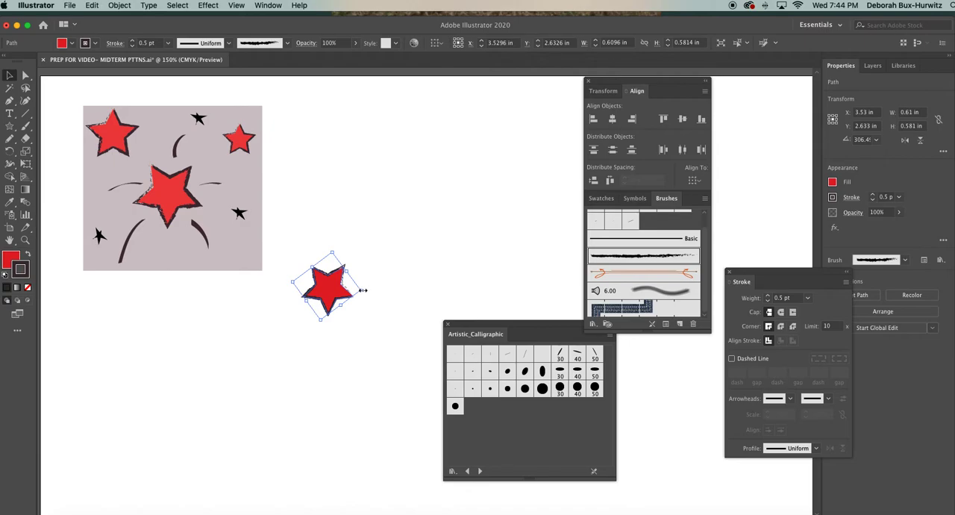
# Try enlarging the star proportionally to about 0.85 in wide, and undo the enlargement.
pyautogui.moveTo(362, 289); pyautogui.dragTo(383, 300)
pyautogui.press('super+z')
pyautogui.moveTo(362, 291); pyautogui.dragTo(389, 304)
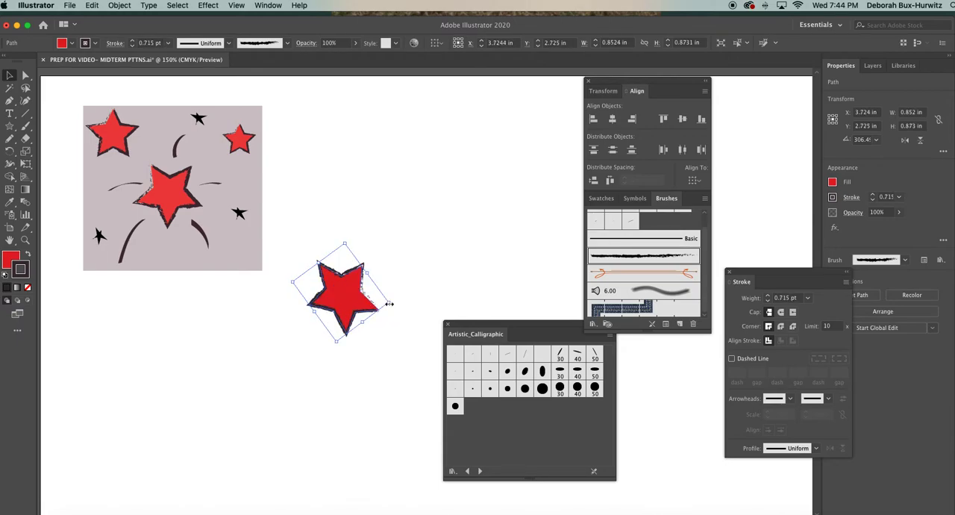
pyautogui.press('super+z')
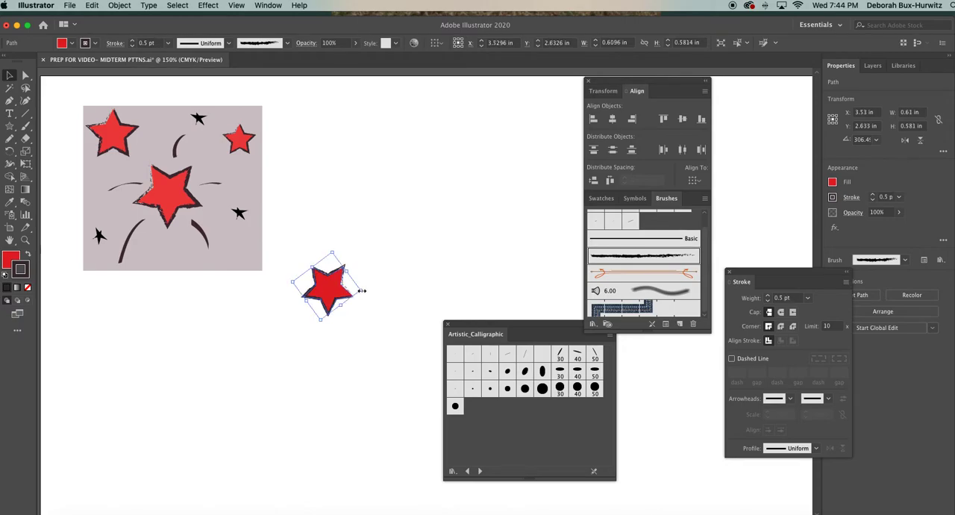
# Enlarge the star proportionally to about 0.71 in wide and deselect it.
pyautogui.moveTo(361, 290); pyautogui.dragTo(375, 293)
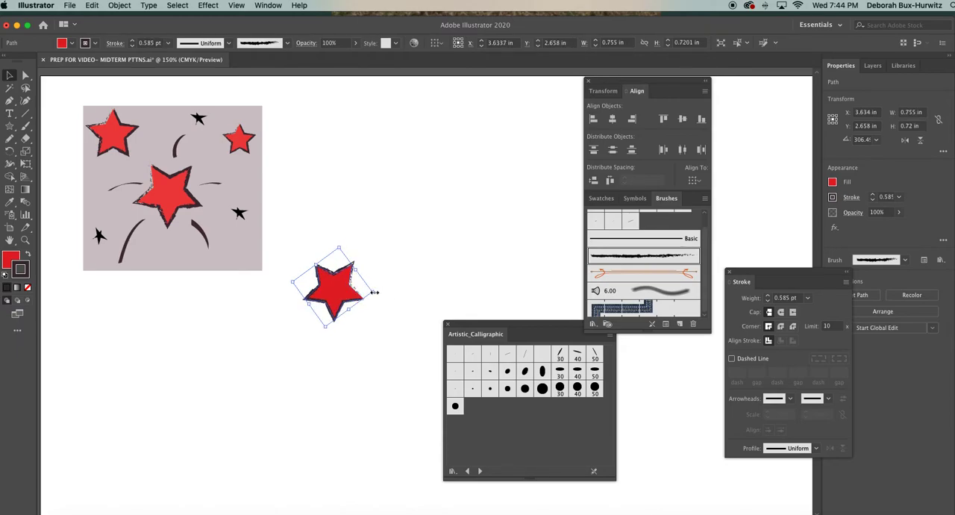
pyautogui.click(366, 241)
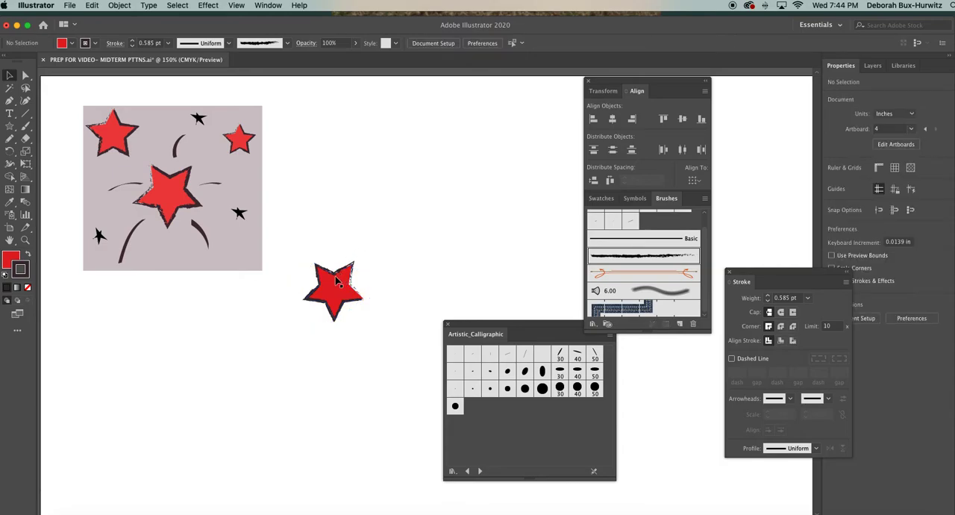
pyautogui.click(338, 279)
pyautogui.click(379, 247)
# Open the Artistic_Watercolor brush library in place of the calligraphic one, enlarge its panel and place it below the Brushes panel.
pyautogui.click(446, 324)
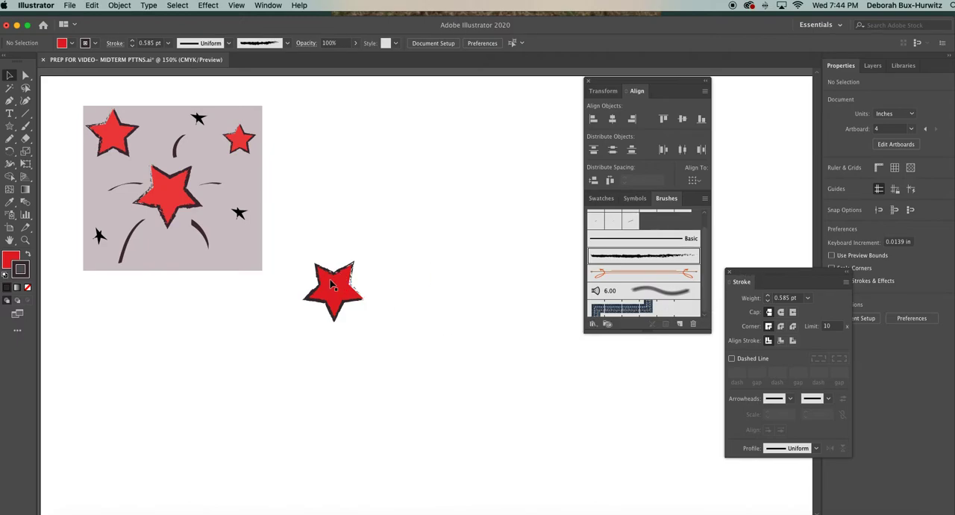
pyautogui.click(593, 324)
pyautogui.moveTo(642, 360)
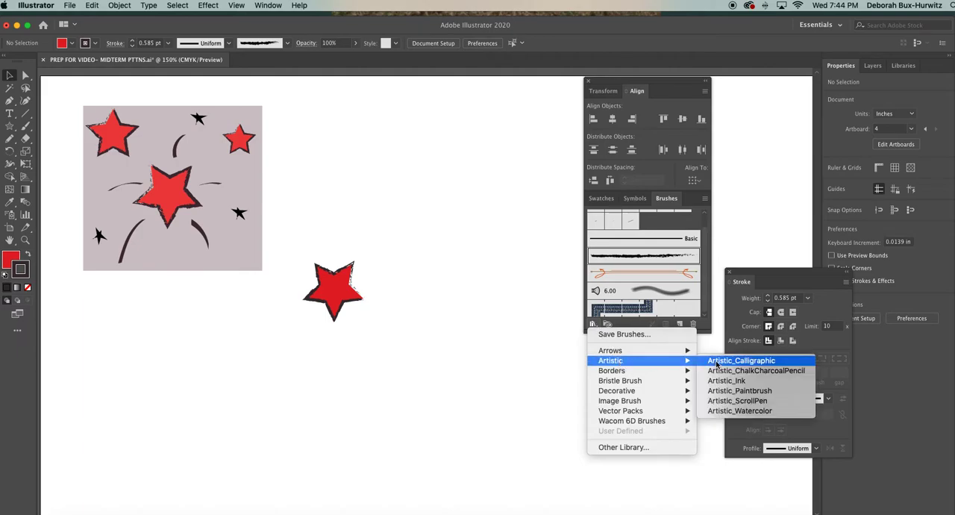
pyautogui.click(739, 410)
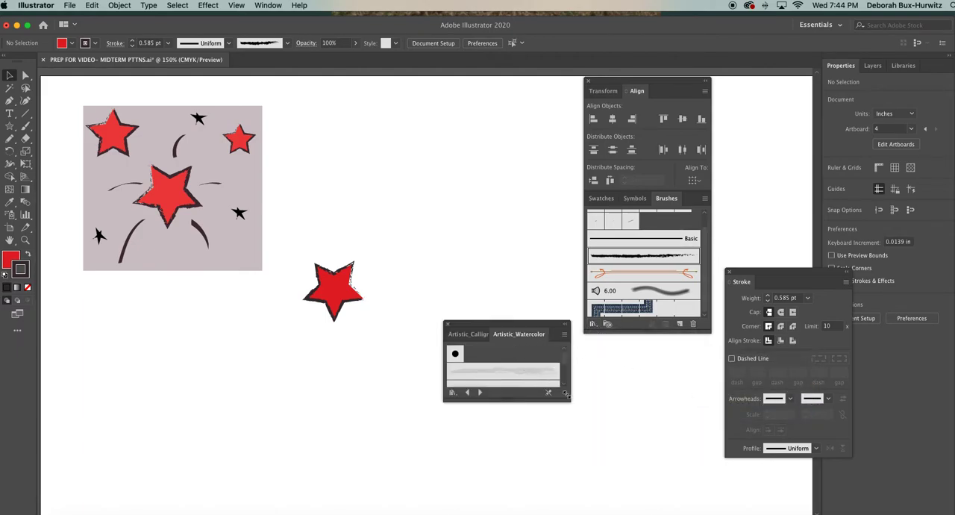
pyautogui.moveTo(565, 394); pyautogui.dragTo(596, 448)
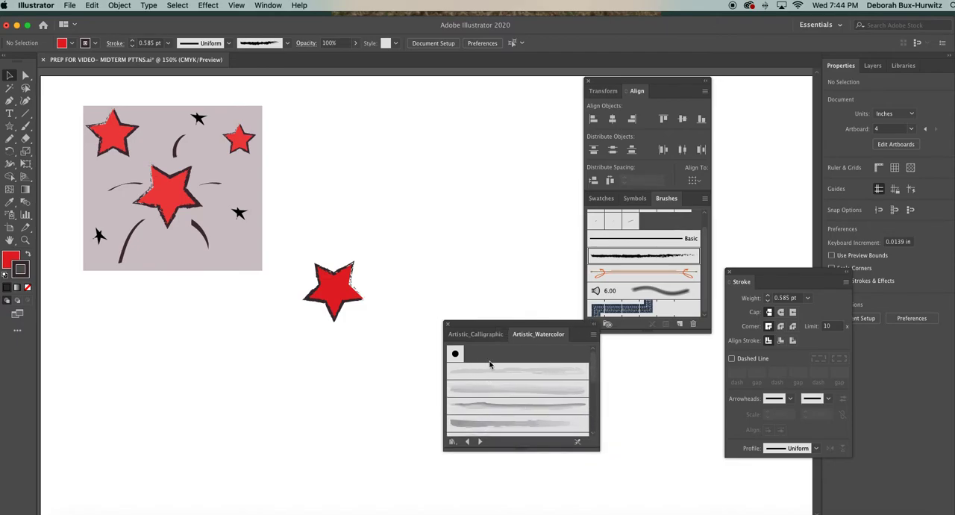
pyautogui.click(349, 301)
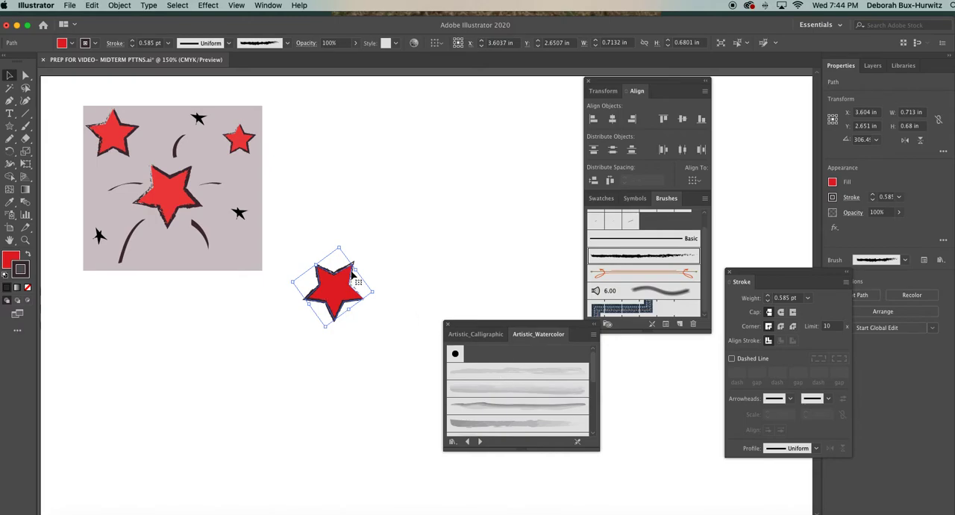
pyautogui.click(401, 274)
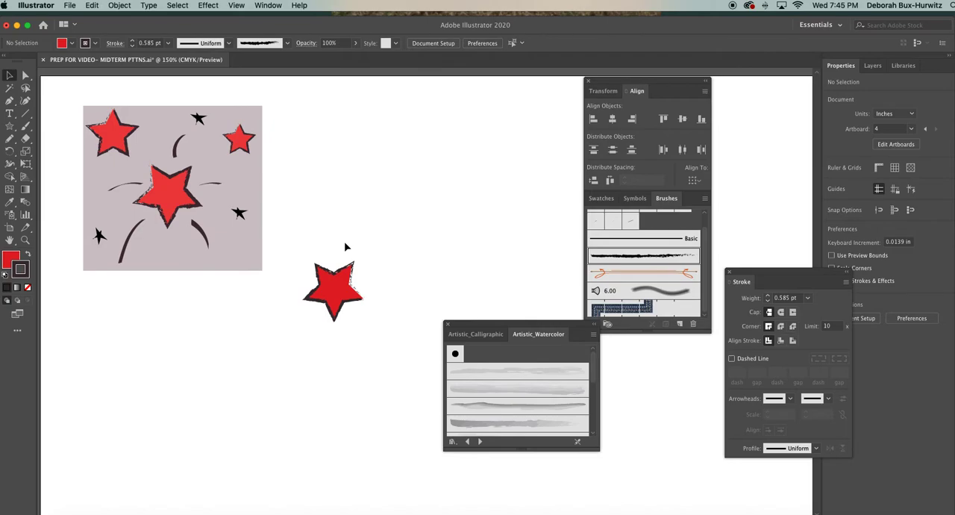
pyautogui.moveTo(476, 327); pyautogui.dragTo(543, 340)
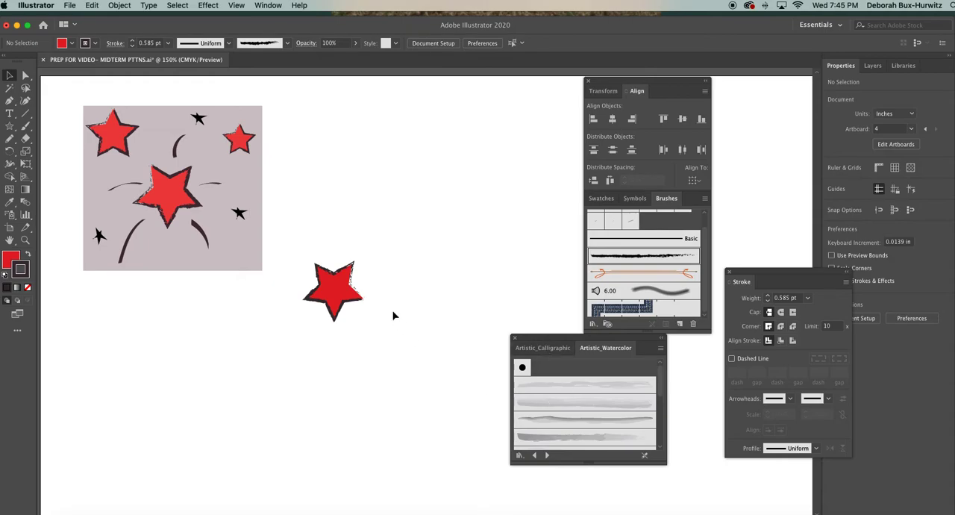
# Duplicate the red star by copying and pasting it on the artboard.
pyautogui.click(347, 273)
pyautogui.click(389, 245)
pyautogui.click(346, 273)
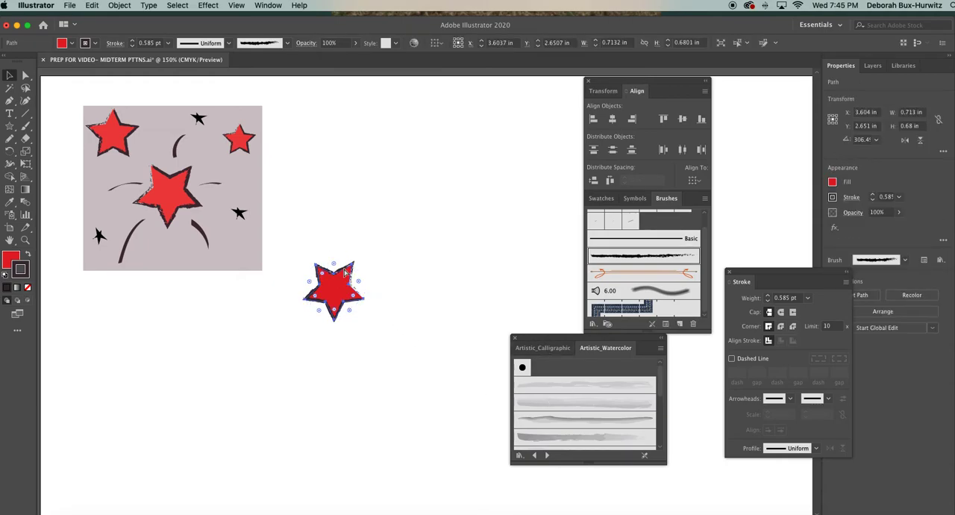
pyautogui.press('super+c')
pyautogui.press('super+v')
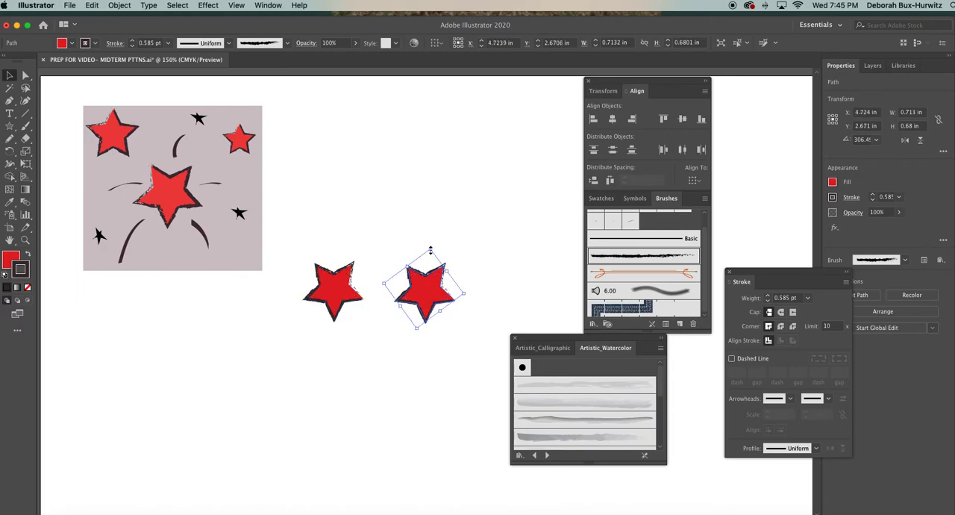
# Shrink one star to about 0.53 in wide, rotate it point-up, and arrange it above and to the left of the larger star.
pyautogui.moveTo(430, 249)
pyautogui.mouseDown()
pyautogui.moveTo(427, 265)
pyautogui.moveTo(447, 277)
pyautogui.moveTo(284, 234)
pyautogui.moveTo(288, 243)
pyautogui.mouseUp()
pyautogui.moveTo(273, 195); pyautogui.dragTo(373, 330)
pyautogui.moveTo(371, 291); pyautogui.dragTo(414, 300)
pyautogui.click(384, 230)
pyautogui.click(348, 241)
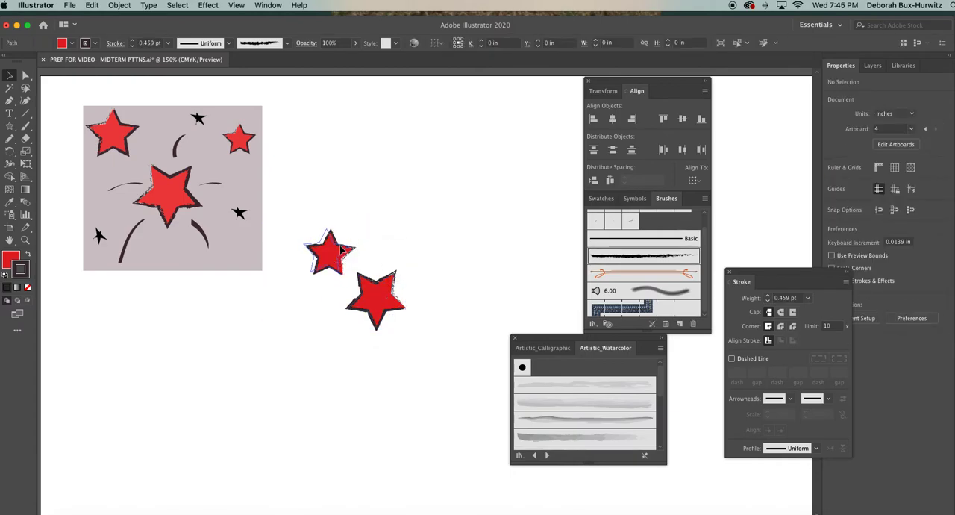
pyautogui.moveTo(352, 225); pyautogui.dragTo(348, 230)
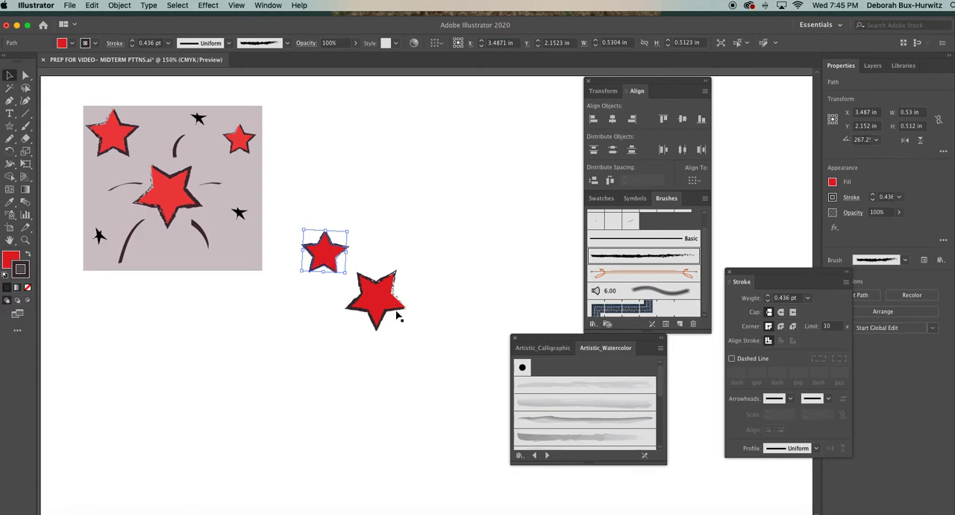
pyautogui.click(363, 229)
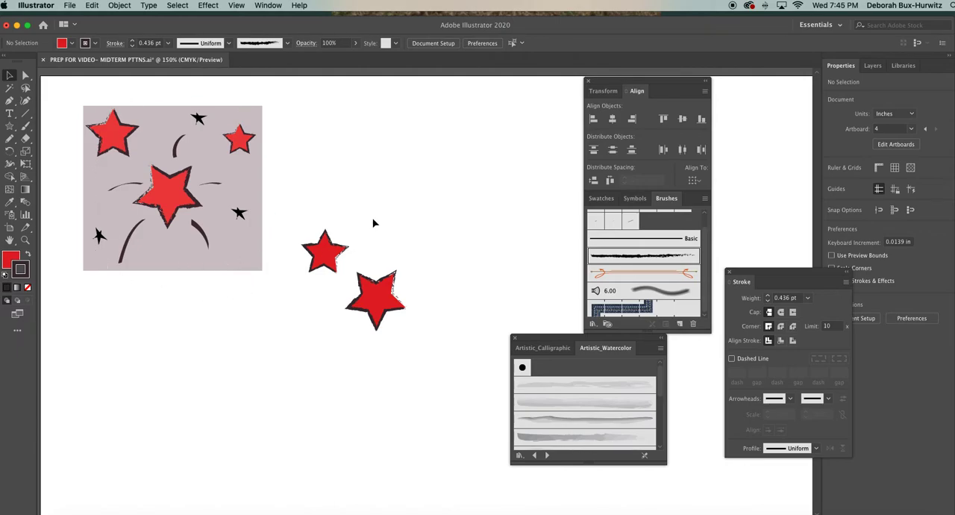
# Shrink the smaller upper star proportionally to about 0.48 in wide and deselect it.
pyautogui.click(341, 258)
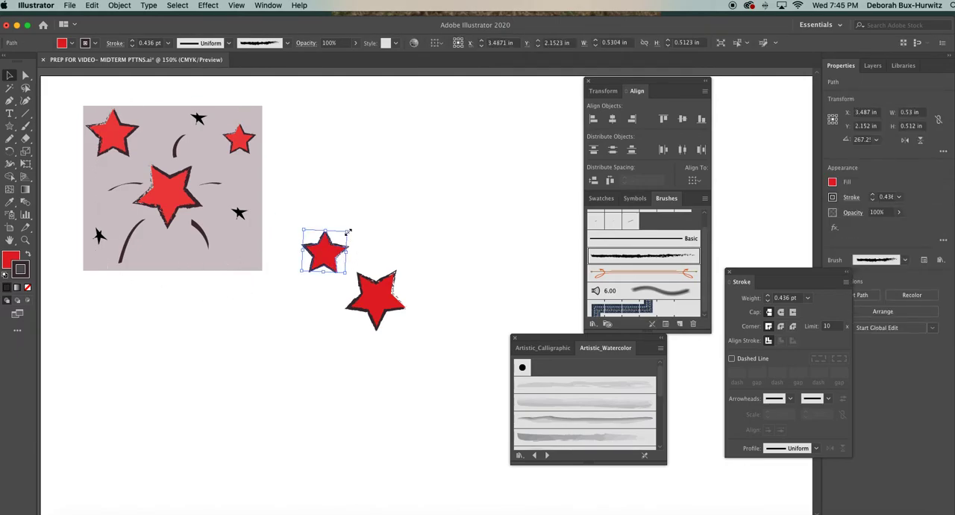
pyautogui.moveTo(349, 233); pyautogui.dragTo(346, 234)
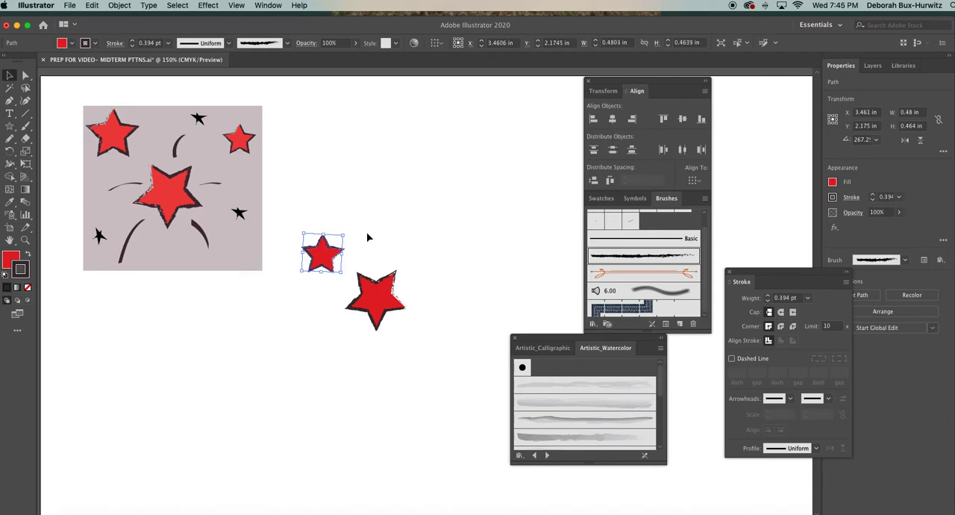
pyautogui.click(367, 237)
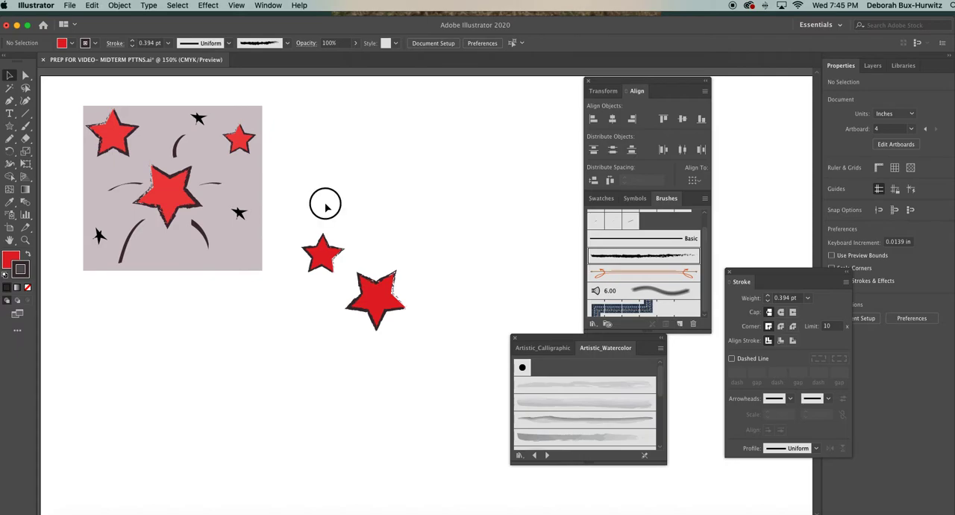
# Duplicate the small star to the upper right of the large star, rotate the copy slightly, and shrink it.
pyautogui.click(333, 262)
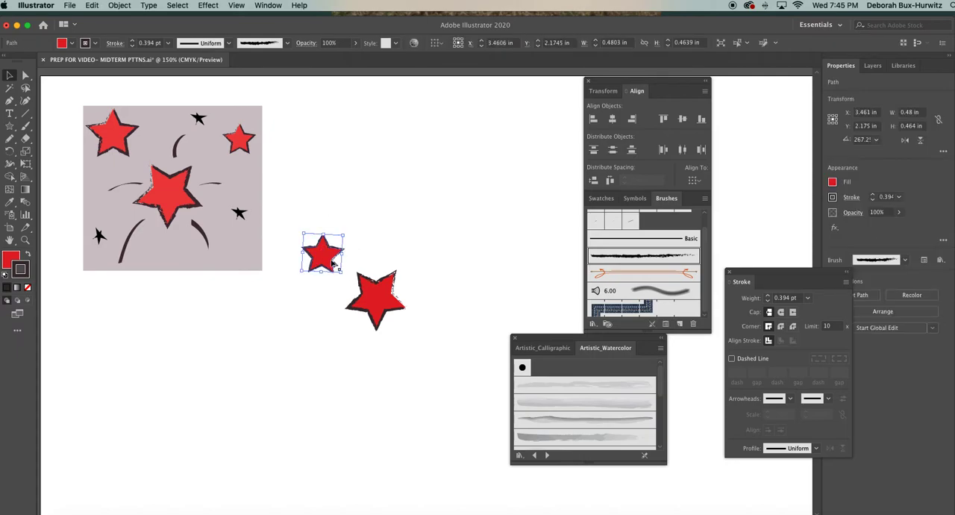
pyautogui.moveTo(334, 263); pyautogui.dragTo(437, 256)
pyautogui.moveTo(408, 224); pyautogui.dragTo(402, 235)
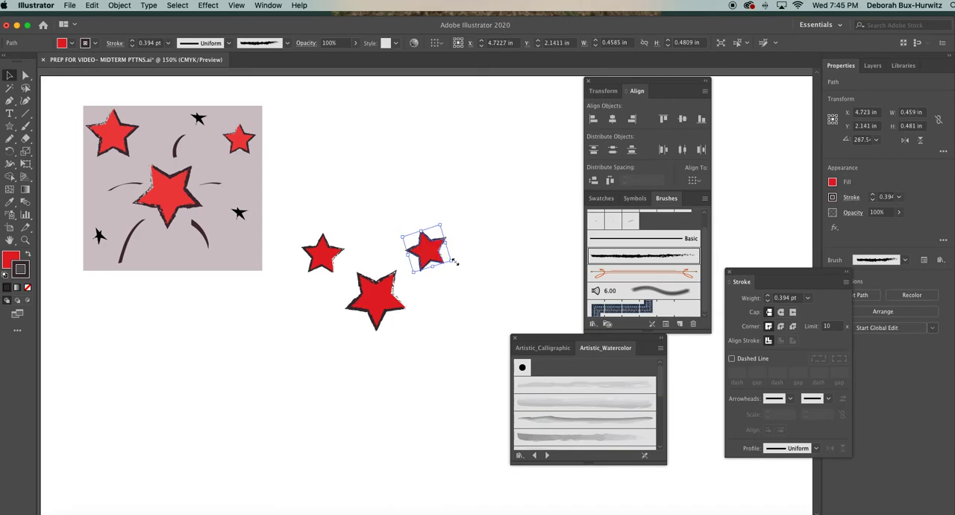
pyautogui.moveTo(453, 260)
pyautogui.mouseDown()
pyautogui.moveTo(440, 252)
pyautogui.moveTo(437, 221)
pyautogui.moveTo(437, 230)
pyautogui.moveTo(411, 235)
pyautogui.mouseUp()
pyautogui.click(398, 221)
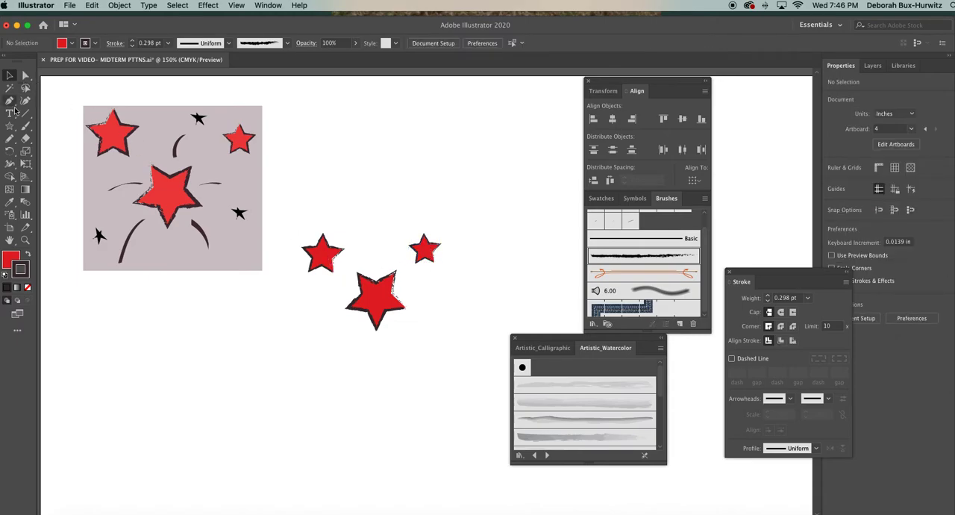
# Try a blue fill (22A8DD) on the upper-left star and deselect it.
pyautogui.click(330, 254)
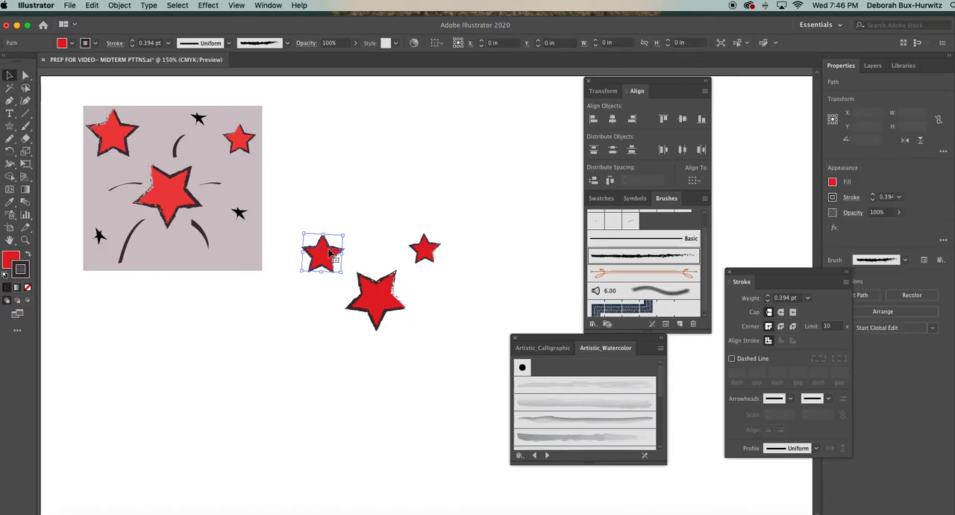
pyautogui.click(13, 258)
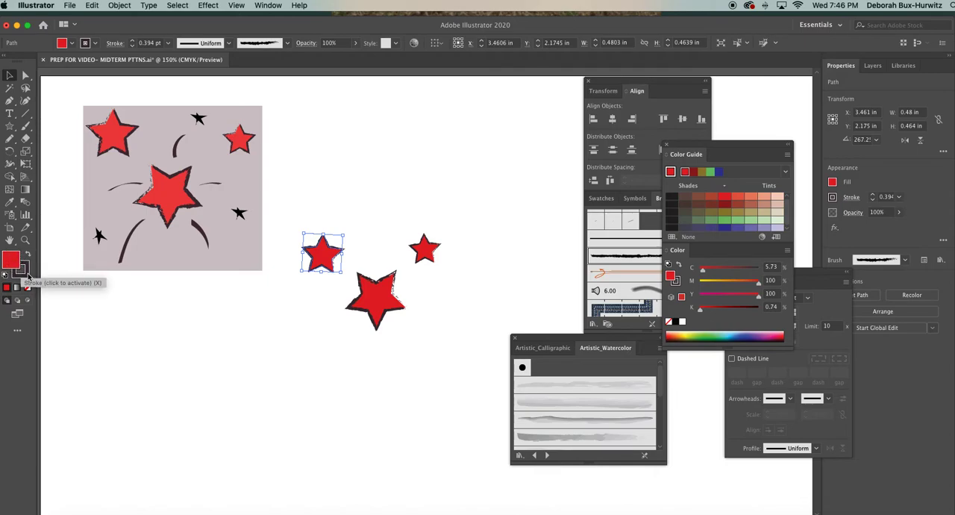
pyautogui.click(28, 276)
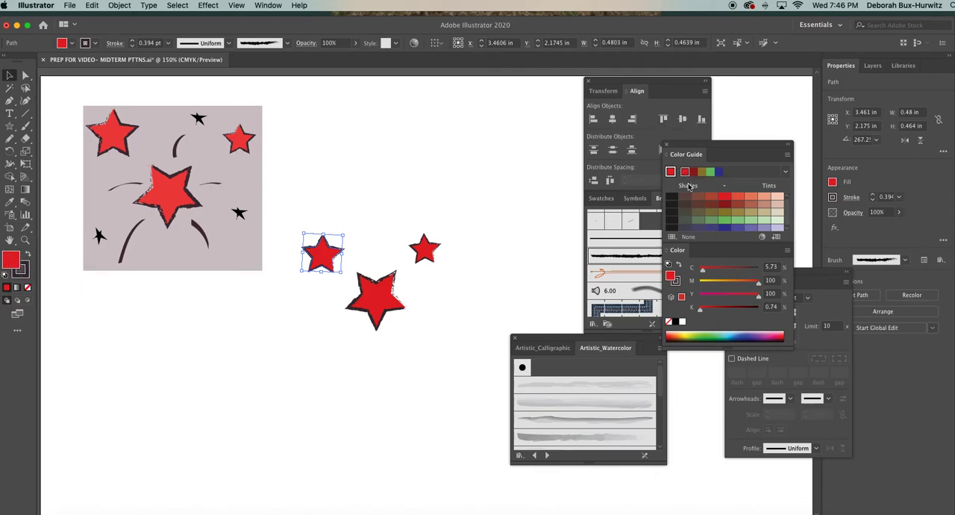
pyautogui.click(21, 270)
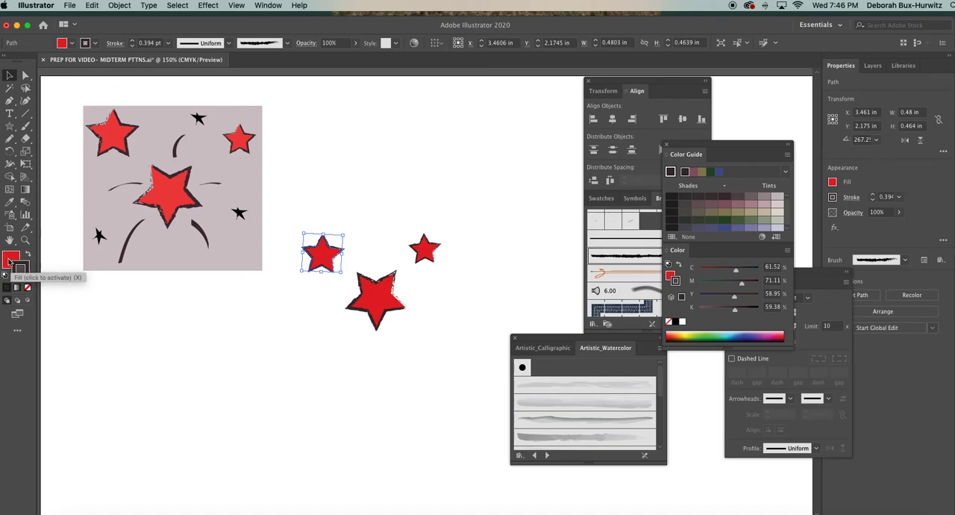
pyautogui.doubleClick(11, 259)
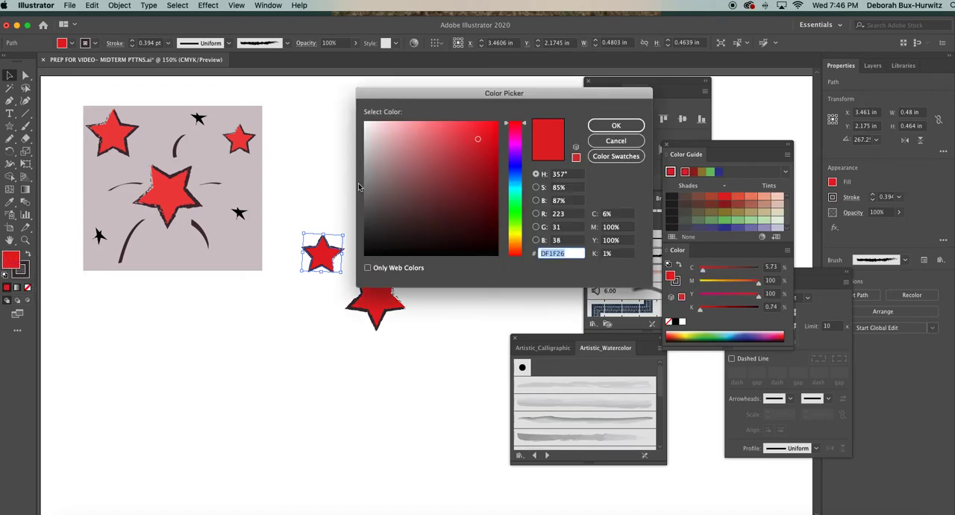
pyautogui.moveTo(535, 100); pyautogui.dragTo(599, 119)
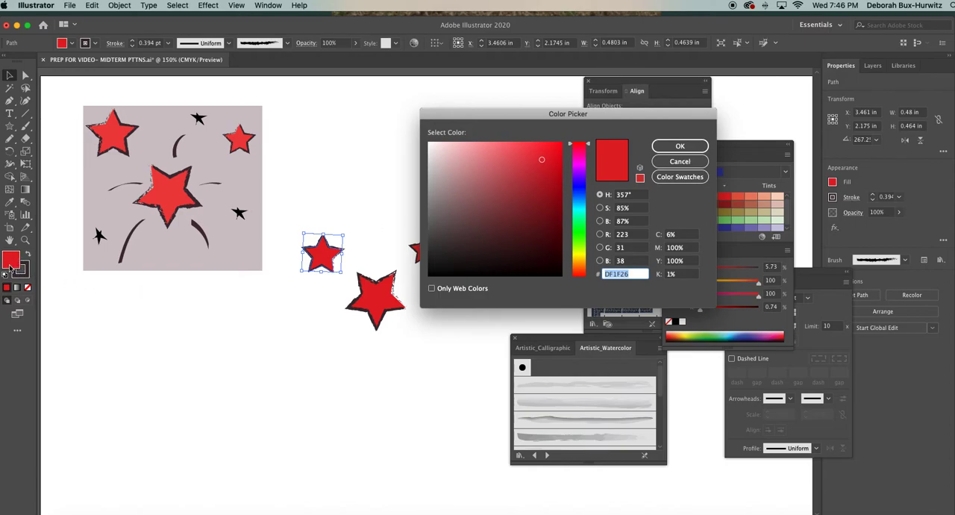
pyautogui.click(584, 203)
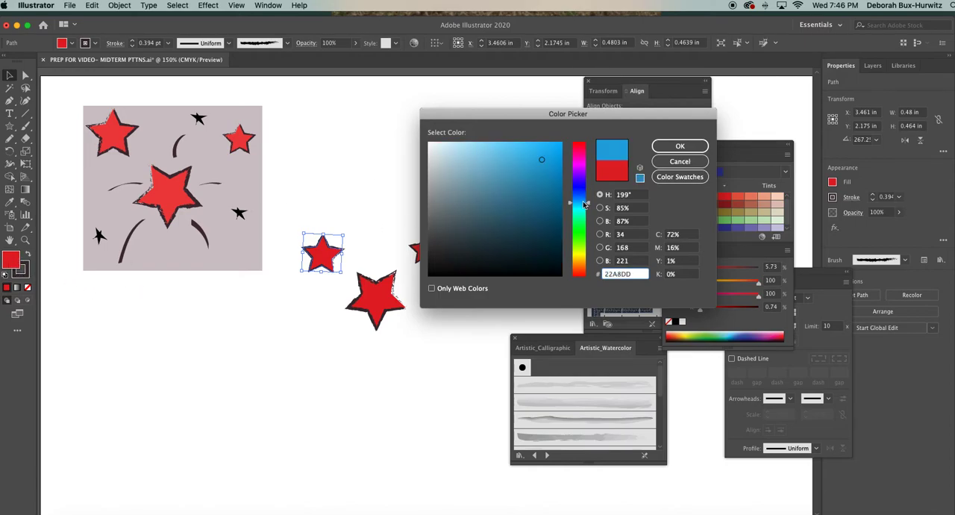
pyautogui.click(661, 146)
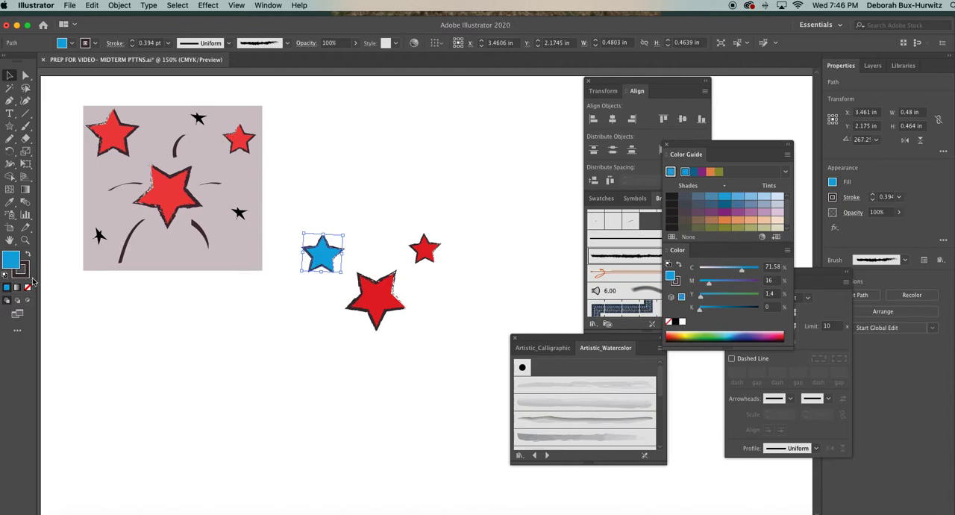
pyautogui.click(402, 216)
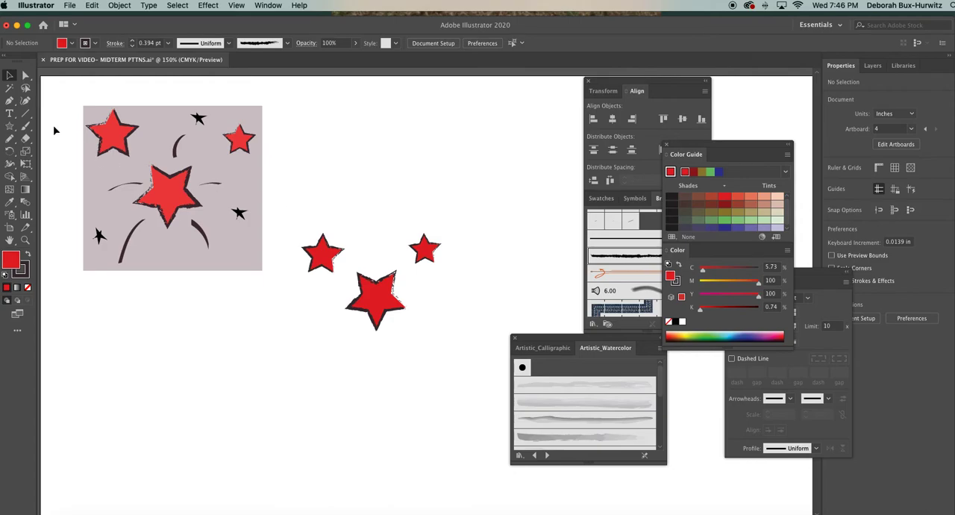
# Activate the Paintbrush tool, display the Artistic_Calligraphic brushes, and close the Color Guide and Color panels.
pyautogui.click(24, 127)
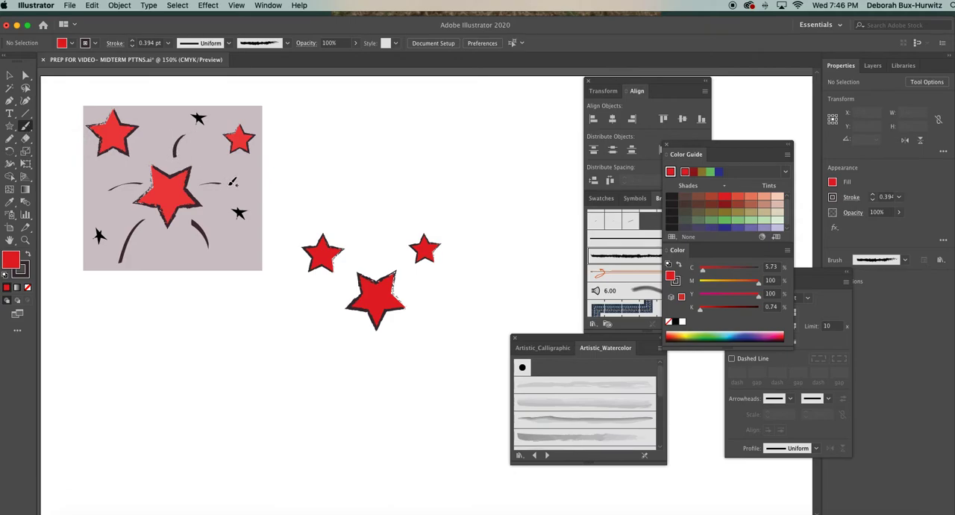
pyautogui.click(554, 349)
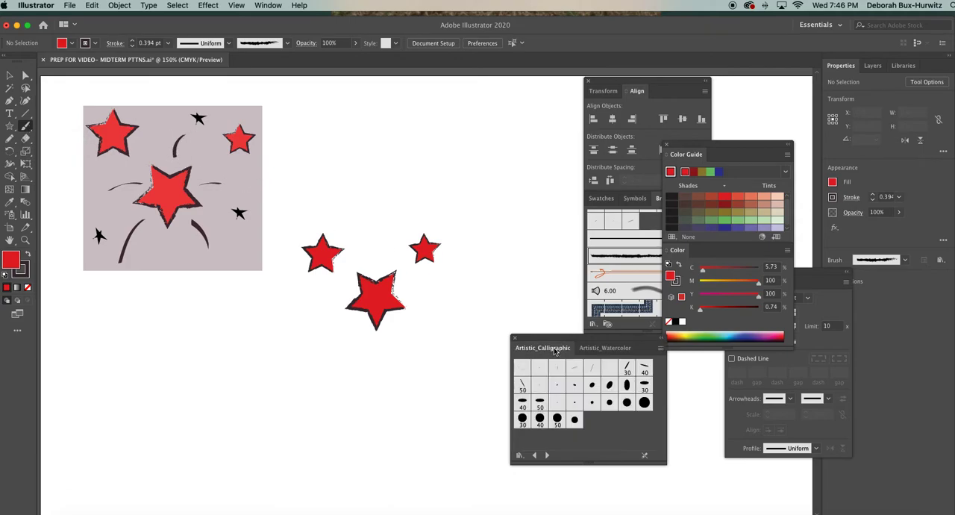
pyautogui.click(667, 145)
pyautogui.click(594, 324)
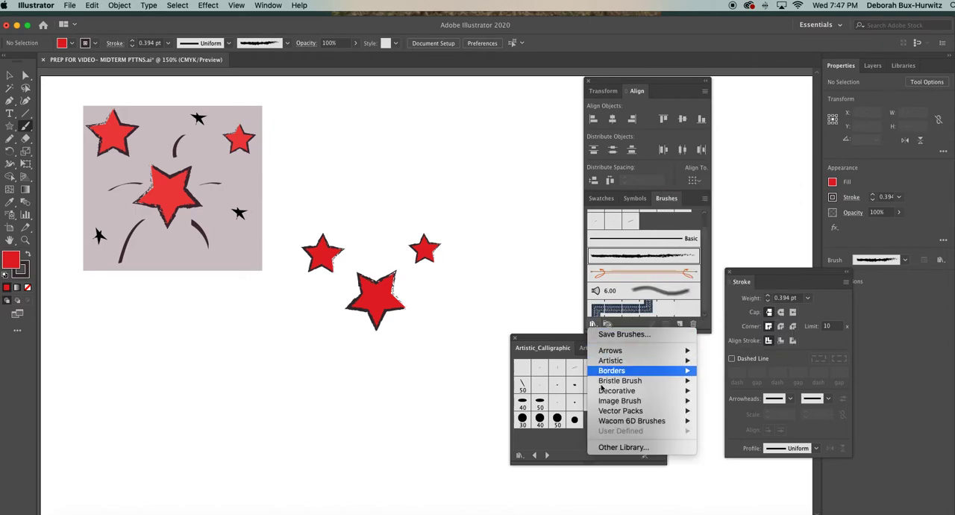
pyautogui.moveTo(671, 362)
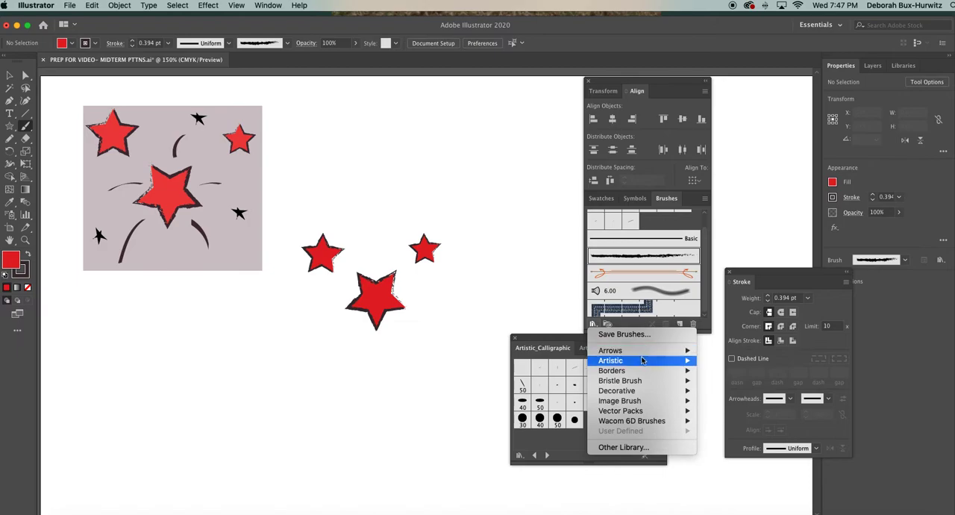
pyautogui.click(542, 311)
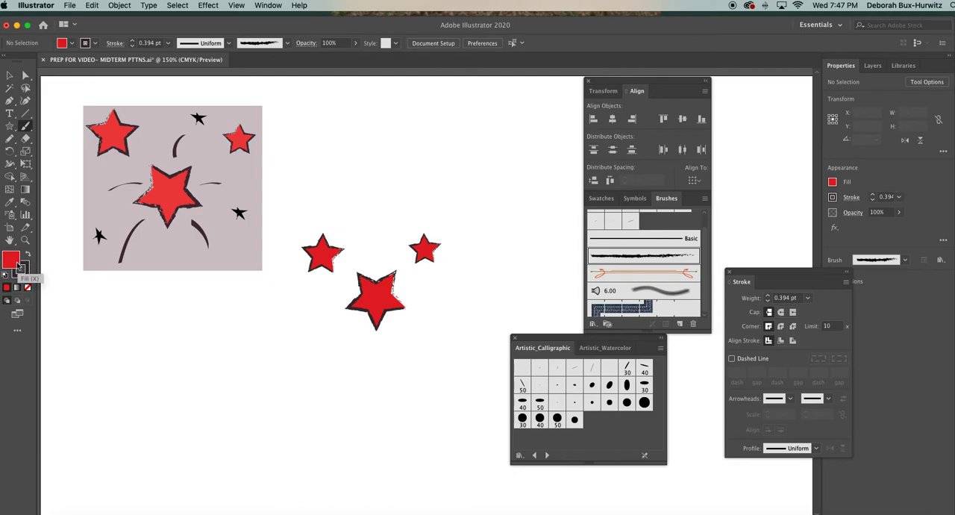
# Set the fill to none and paint a curved stroke about 0.34 in tall above the large star.
pyautogui.click(27, 286)
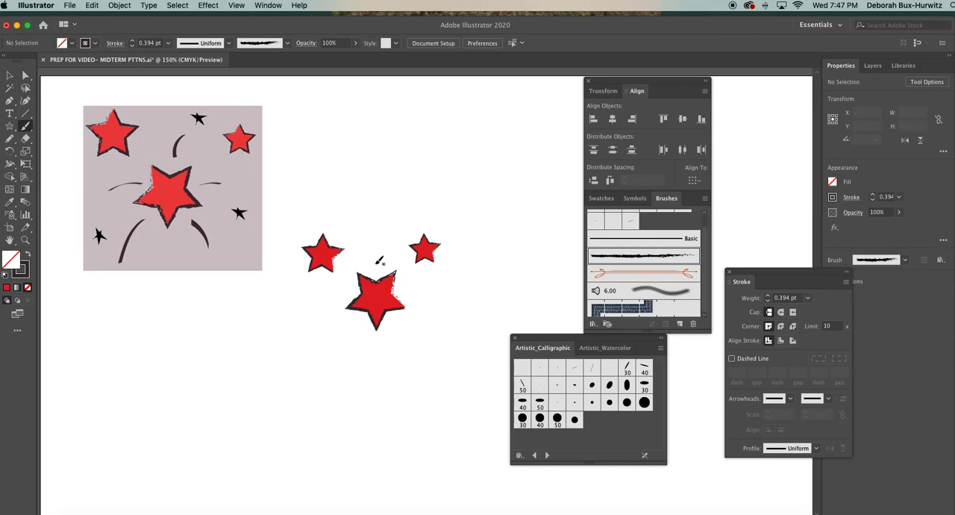
pyautogui.moveTo(377, 261); pyautogui.dragTo(388, 233)
pyautogui.press('v')
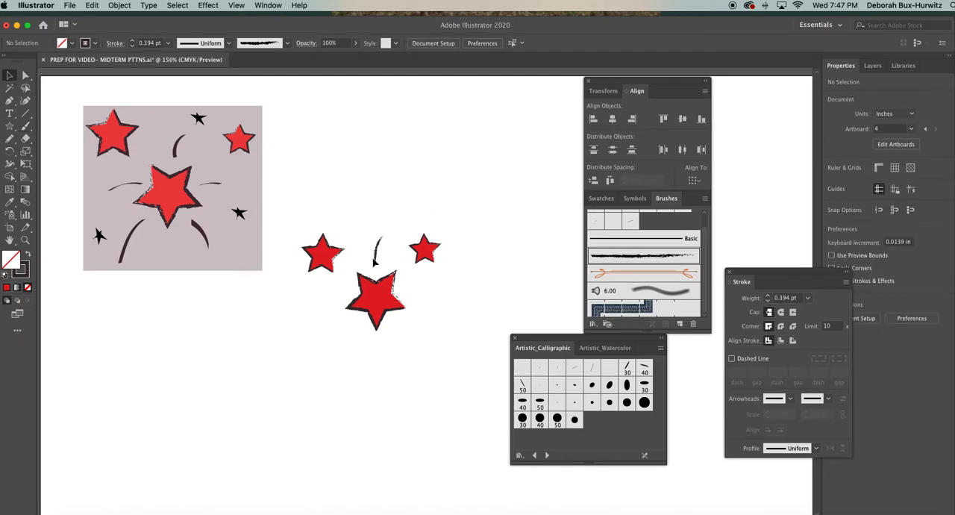
# Move the calligraphic library aside and apply the 5 pt. Flat brush to the curved stroke above the large star.
pyautogui.click(378, 248)
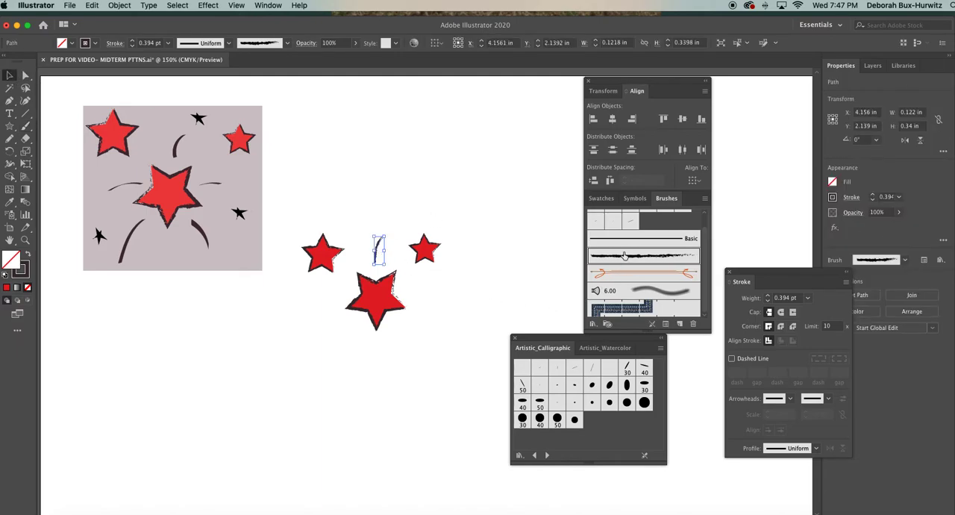
pyautogui.moveTo(556, 336); pyautogui.dragTo(513, 341)
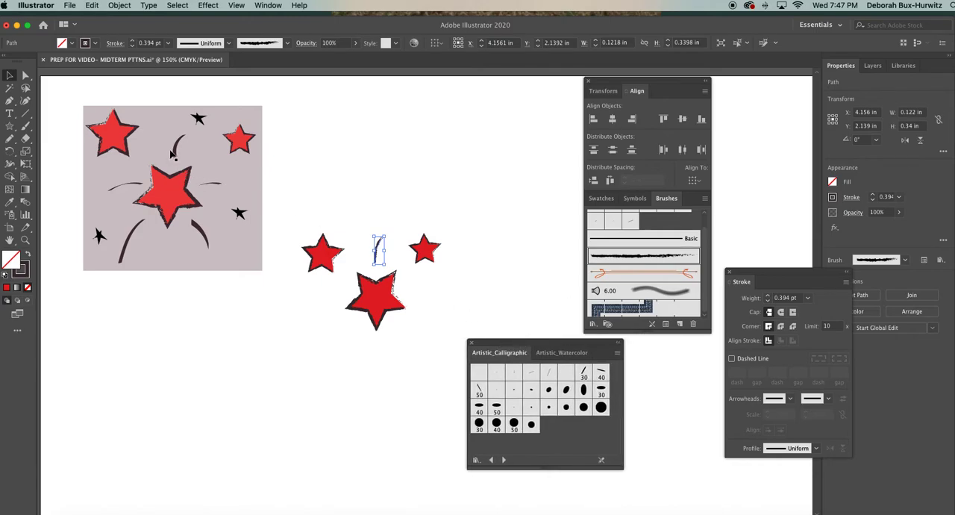
pyautogui.click(513, 376)
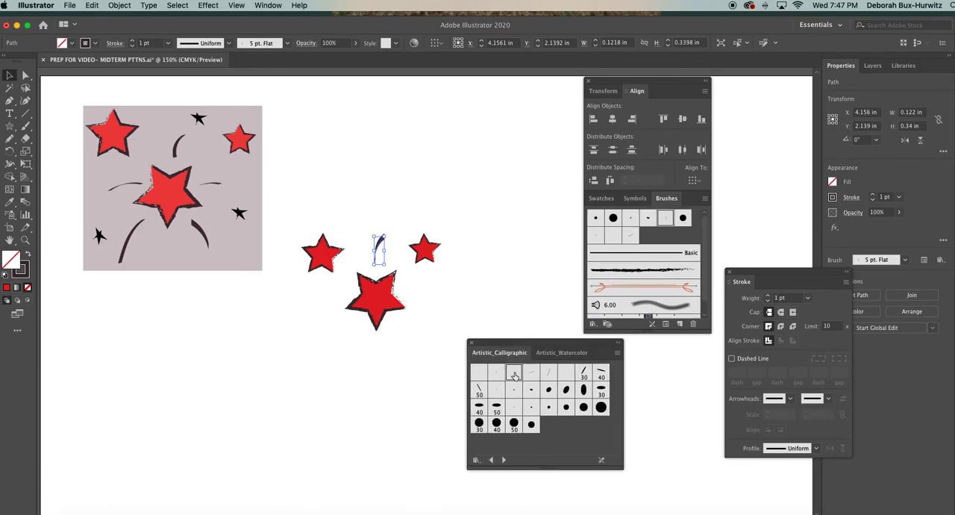
pyautogui.click(512, 270)
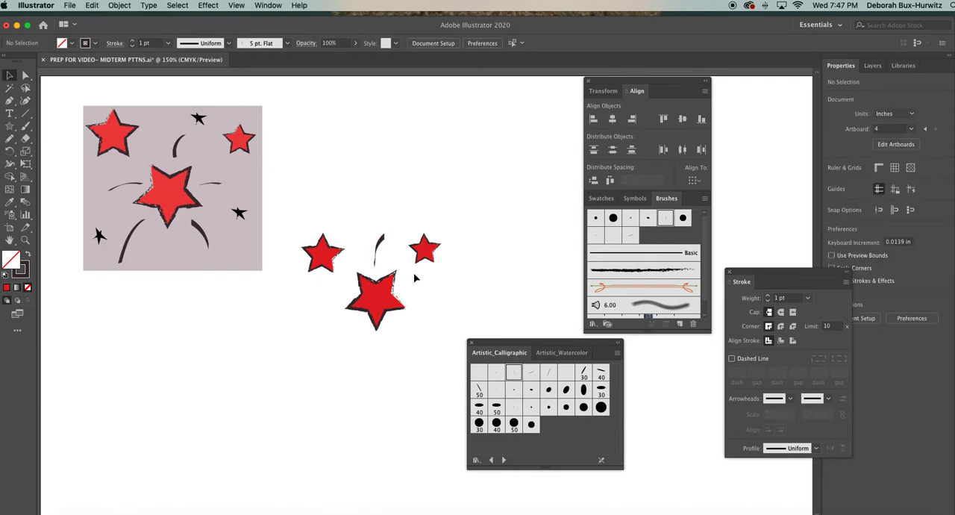
# Try neighbouring calligraphic brushes on the curved stroke, including 3 pt. Flat, return it to 5 pt. Flat, and deselect it.
pyautogui.click(379, 243)
pyautogui.click(450, 292)
pyautogui.click(381, 252)
pyautogui.click(534, 375)
pyautogui.click(517, 375)
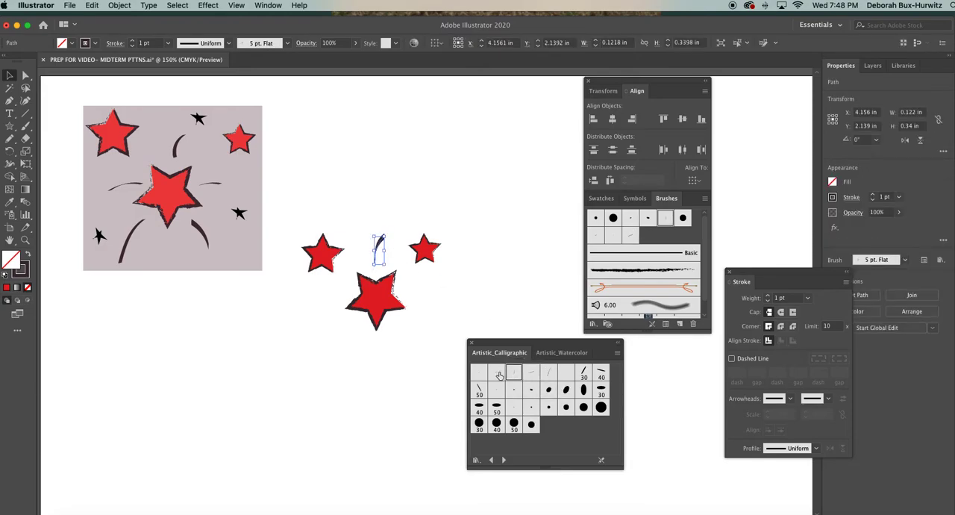
pyautogui.click(498, 375)
pyautogui.click(518, 374)
pyautogui.click(414, 260)
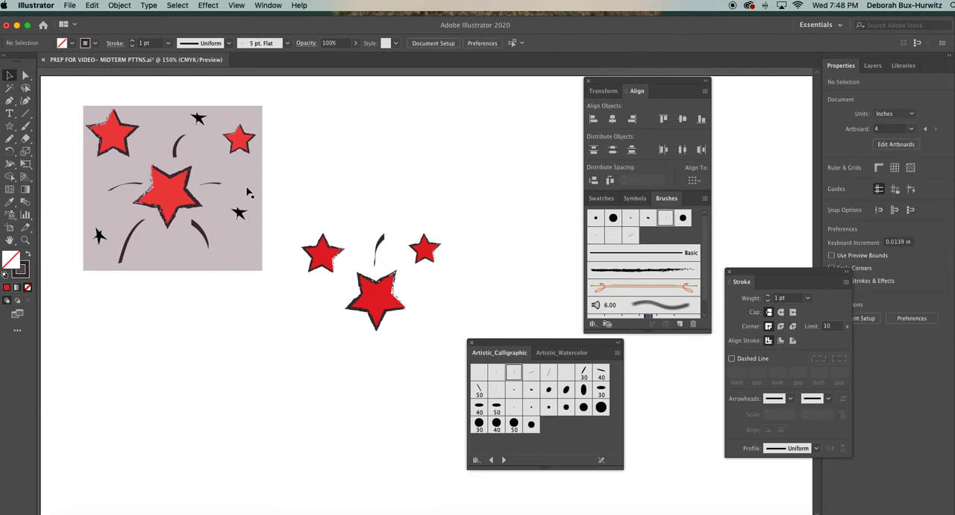
# Paint a short, nearly horizontal arc about 0.3 in wide to the right of the large star.
pyautogui.click(25, 126)
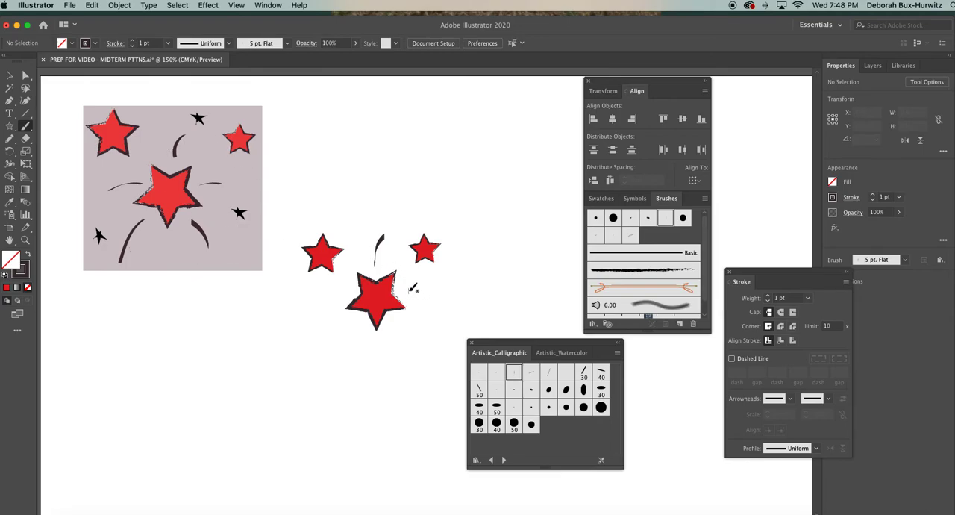
pyautogui.moveTo(411, 289); pyautogui.dragTo(437, 288)
pyautogui.click(9, 76)
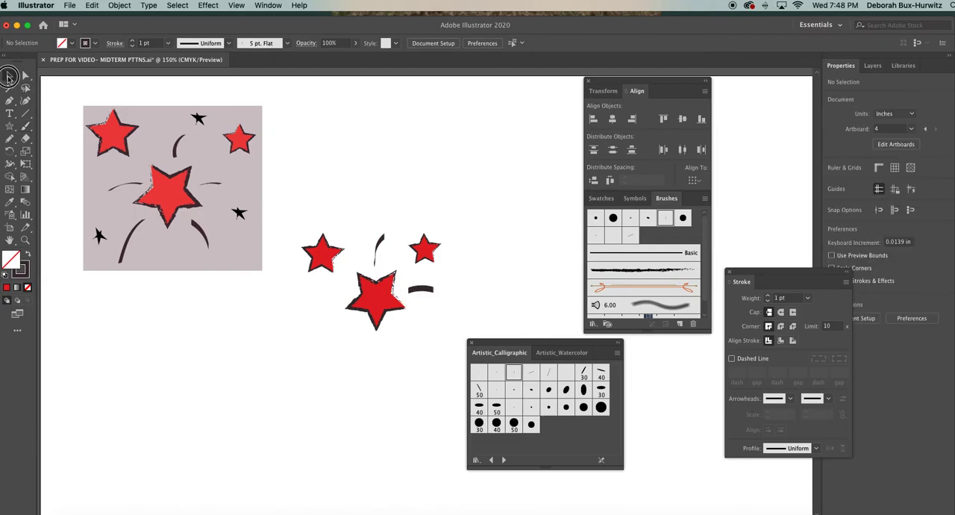
# Apply the 3 pt. Flat calligraphic brush to the short arc to the right of the large star.
pyautogui.click(415, 291)
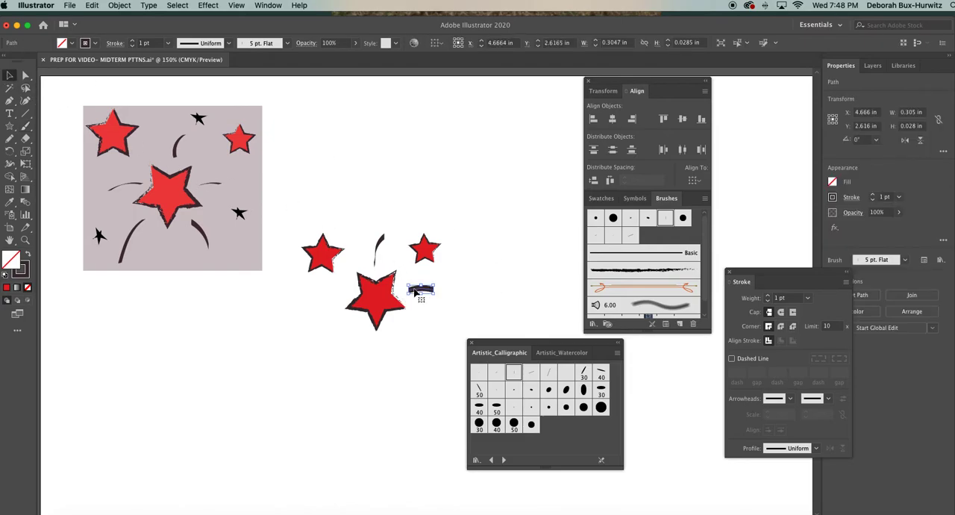
pyautogui.click(497, 373)
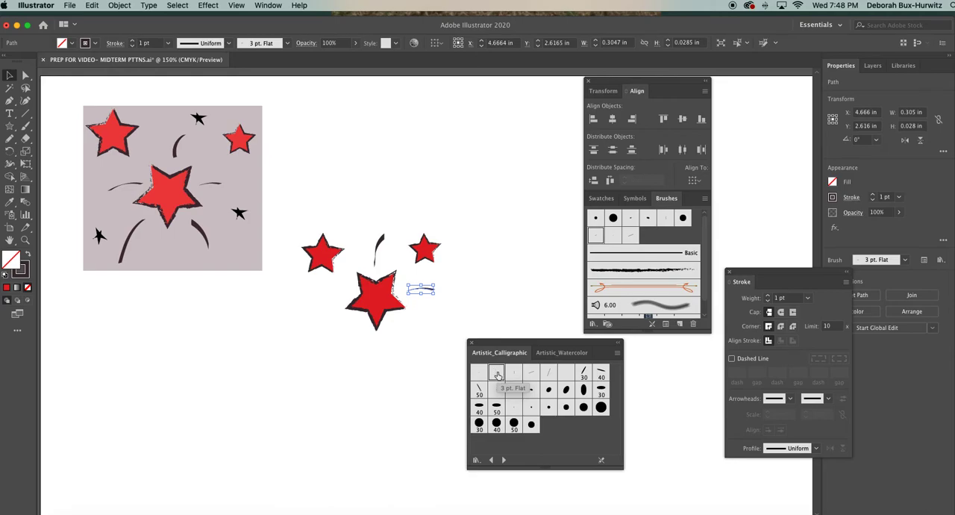
# Try a 0.75 pt stroke weight on the arc beside the large star, return it to 1 pt, and deselect the arc.
pyautogui.click(806, 298)
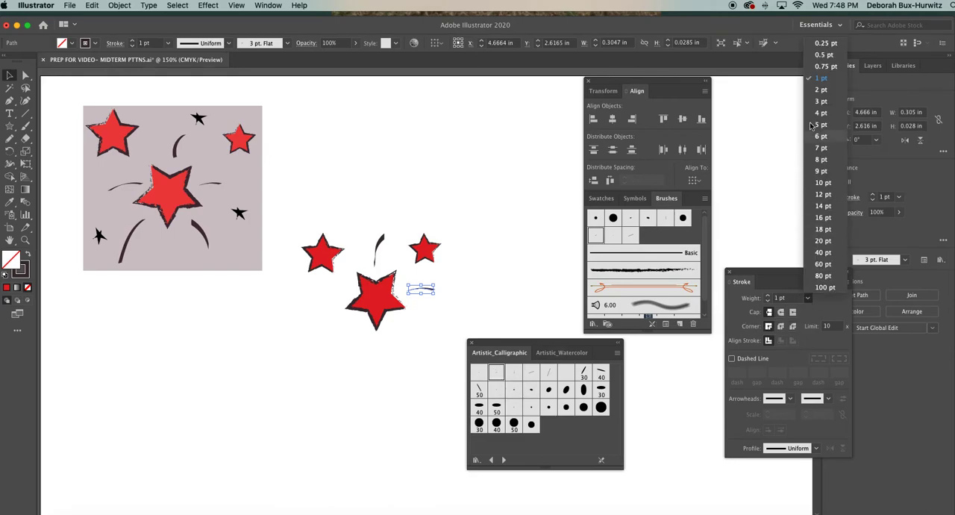
pyautogui.click(818, 66)
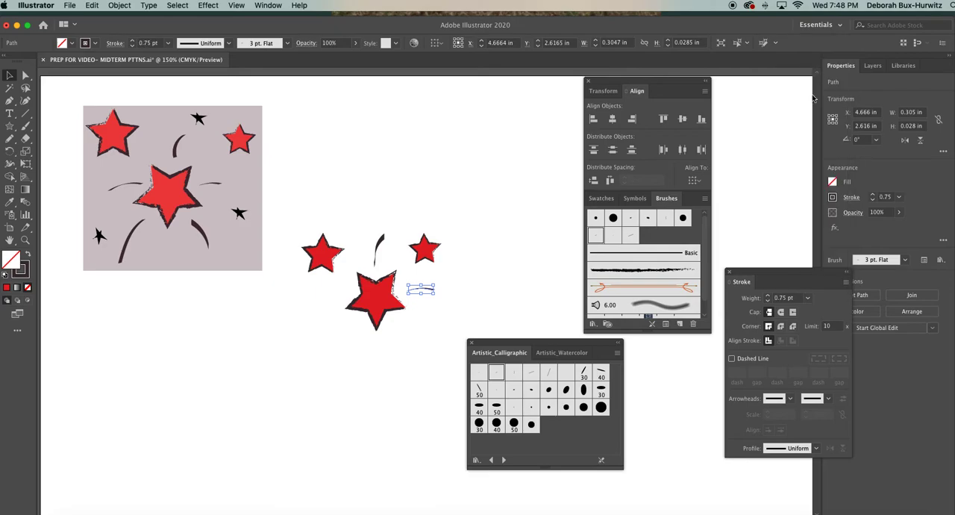
pyautogui.click(807, 298)
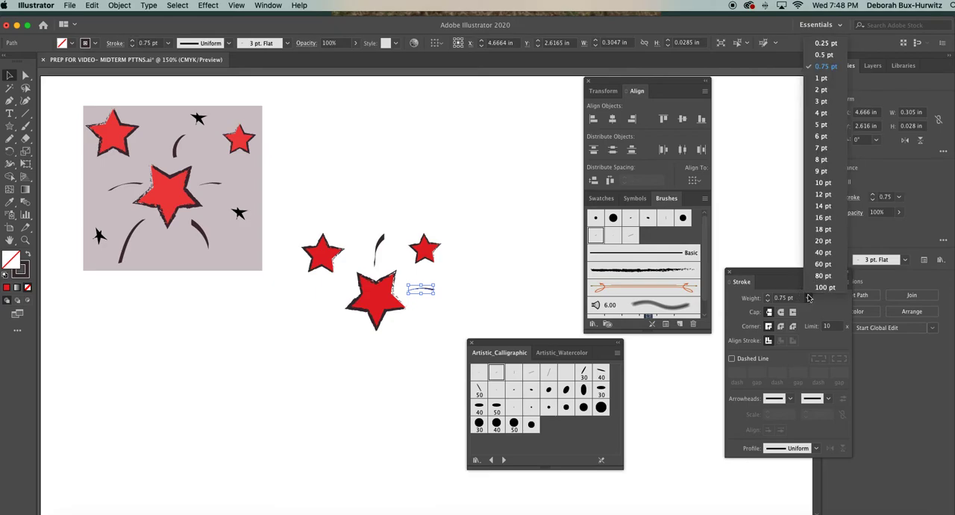
pyautogui.click(813, 78)
pyautogui.click(536, 282)
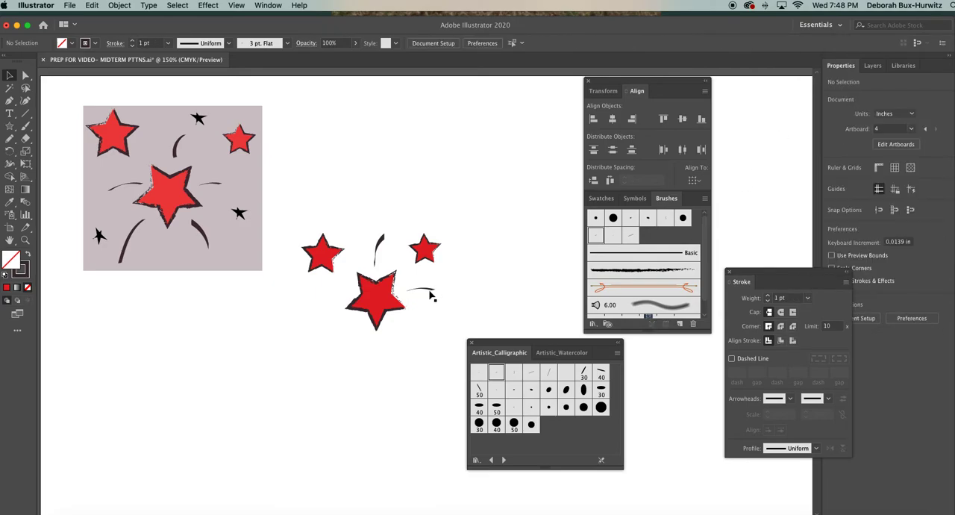
pyautogui.click(808, 300)
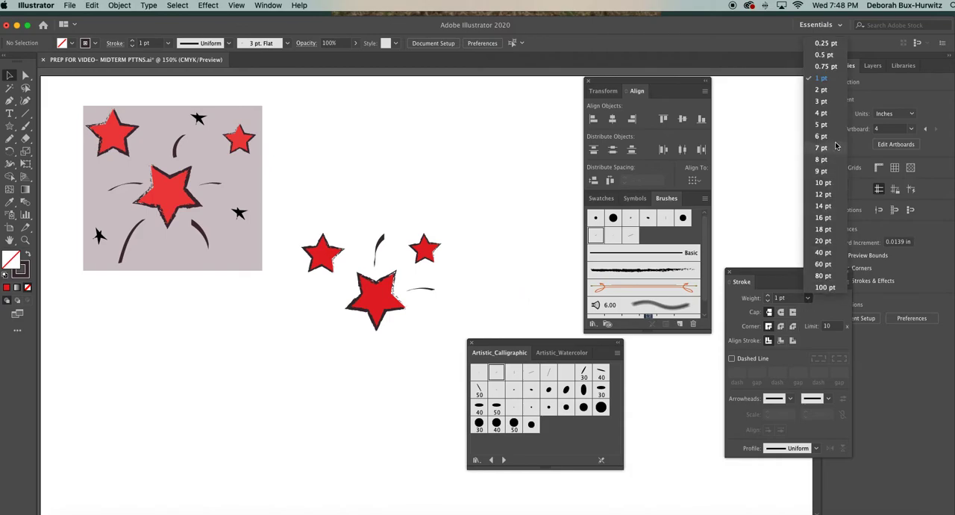
pyautogui.click(824, 82)
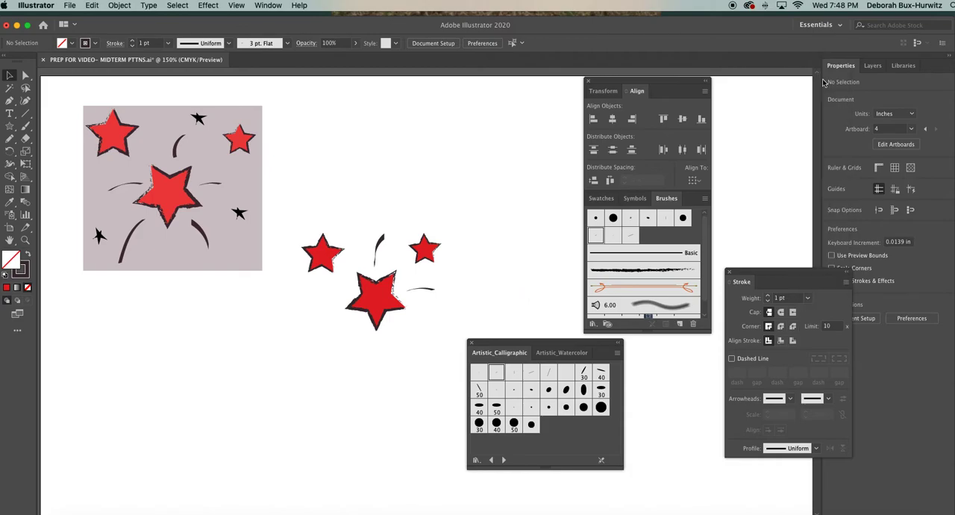
# Paint a short, gently sloping arc to the left of the large star with the 3 pt. Flat brush.
pyautogui.click(431, 292)
pyautogui.click(327, 286)
pyautogui.press('b')
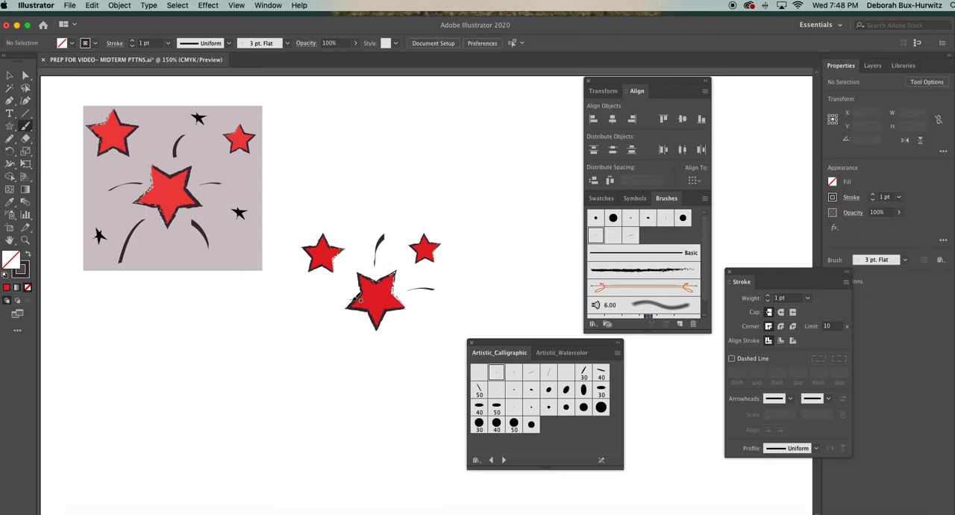
pyautogui.moveTo(354, 286)
pyautogui.mouseDown()
pyautogui.moveTo(335, 284)
pyautogui.moveTo(320, 296)
pyautogui.mouseUp()
pyautogui.click(9, 76)
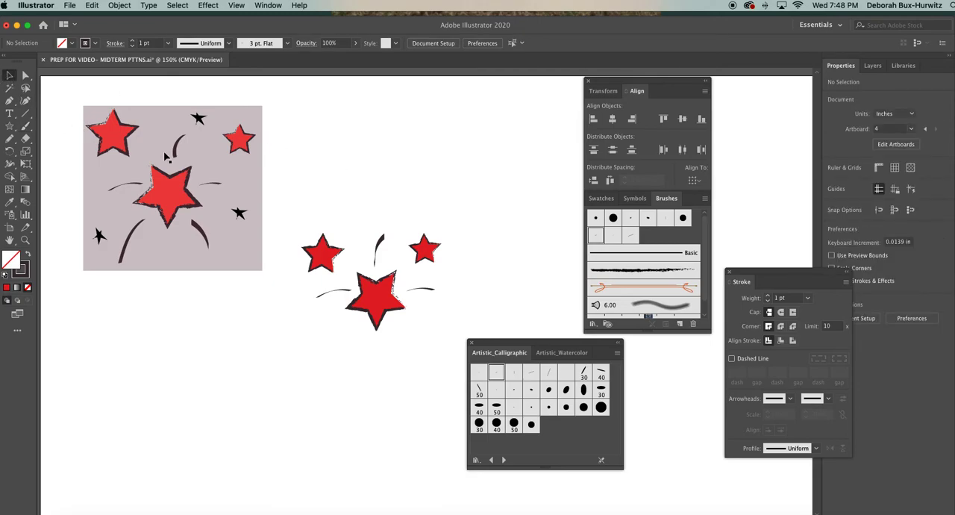
# Paint a curved stroke about 0.28 in wide and 0.41 in tall below and left of the large star.
pyautogui.click(25, 125)
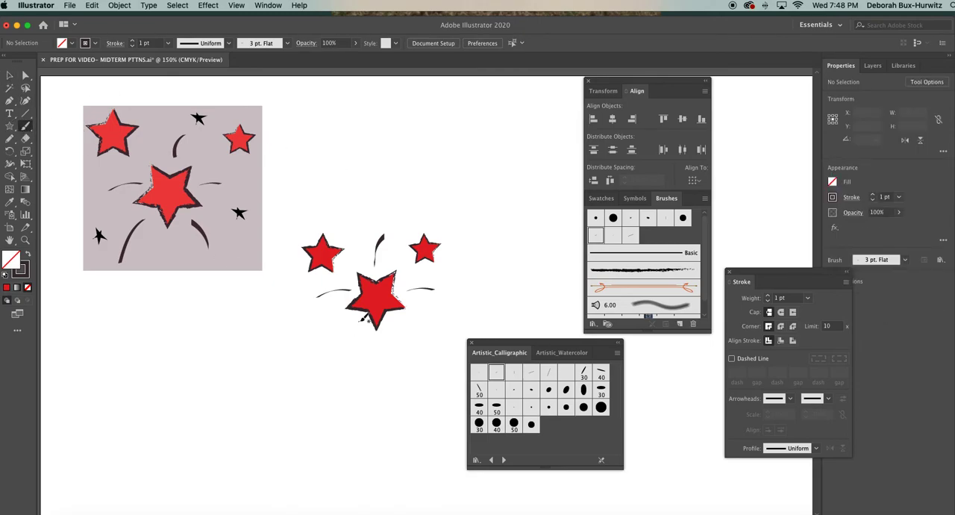
pyautogui.moveTo(363, 318); pyautogui.dragTo(340, 350)
pyautogui.press('v')
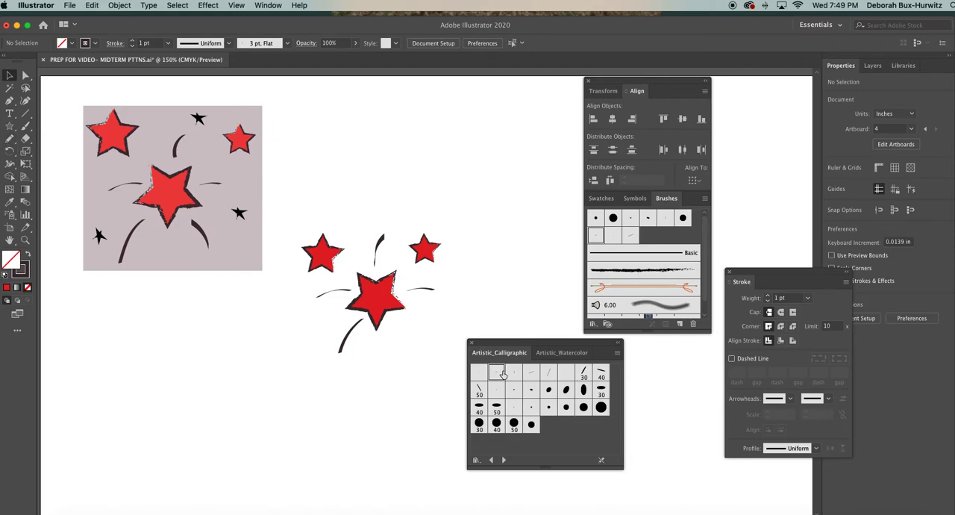
# Try a watercolor brush on the stroke at the large star's lower left, apply 5 pt. Flat instead, and move the brush library aside.
pyautogui.click(354, 332)
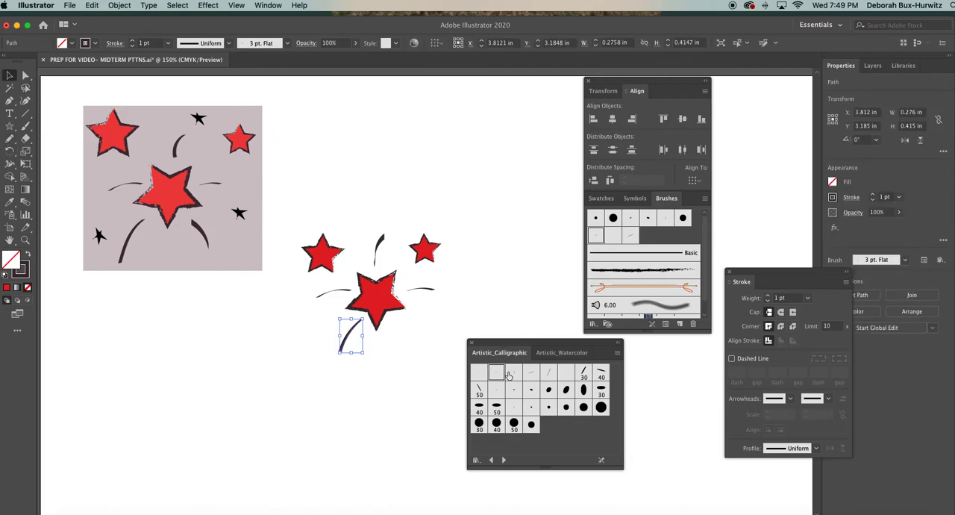
pyautogui.click(557, 353)
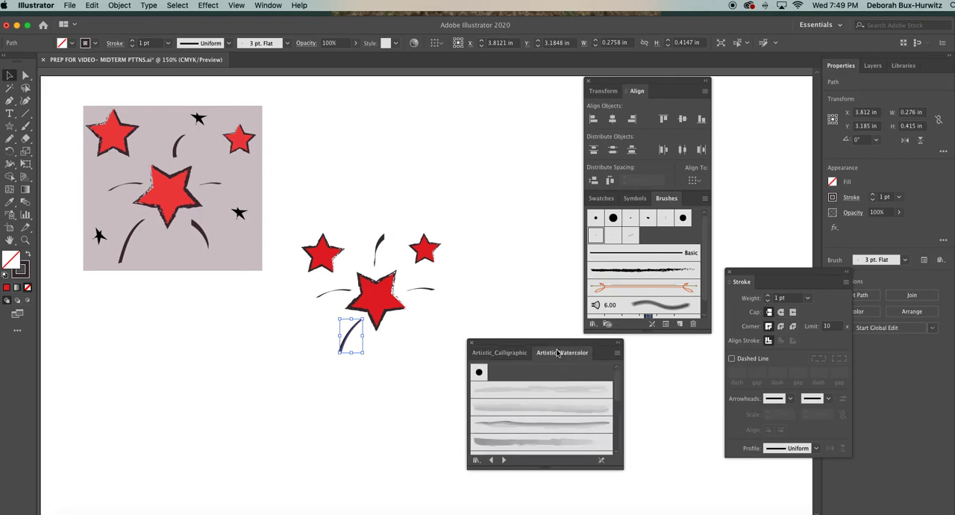
pyautogui.click(512, 398)
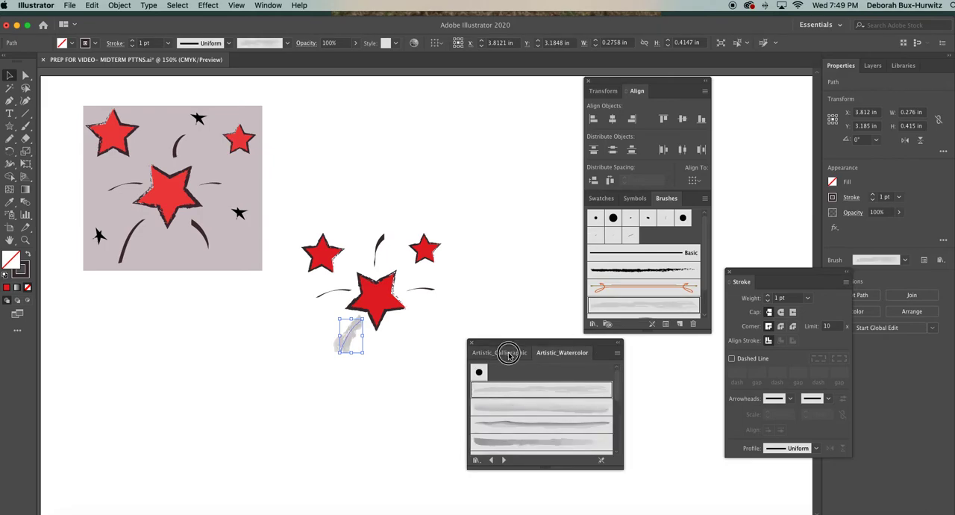
pyautogui.click(508, 353)
pyautogui.click(510, 376)
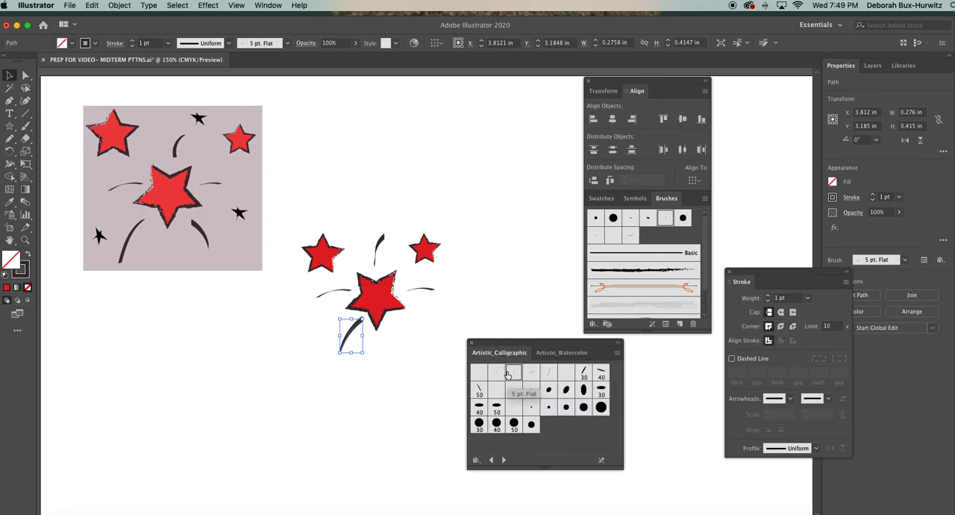
pyautogui.click(487, 323)
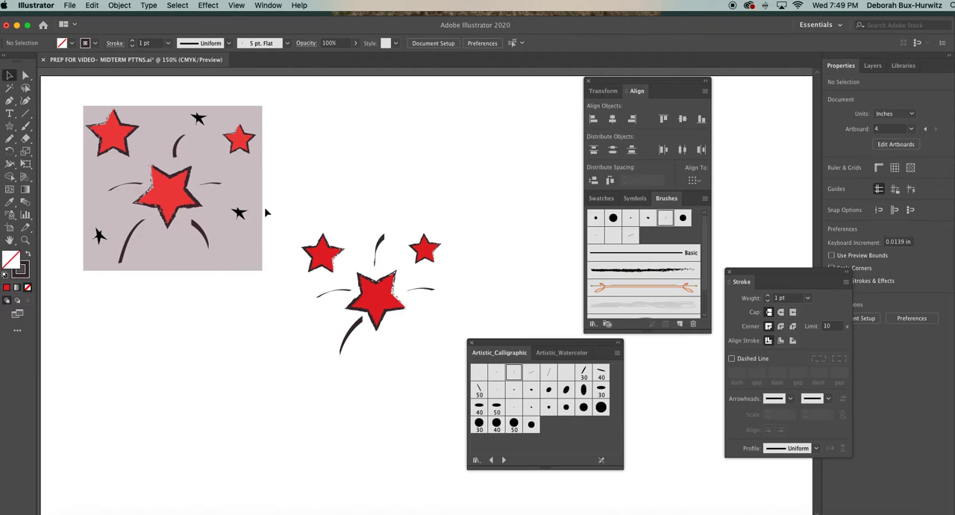
pyautogui.moveTo(504, 341); pyautogui.dragTo(520, 340)
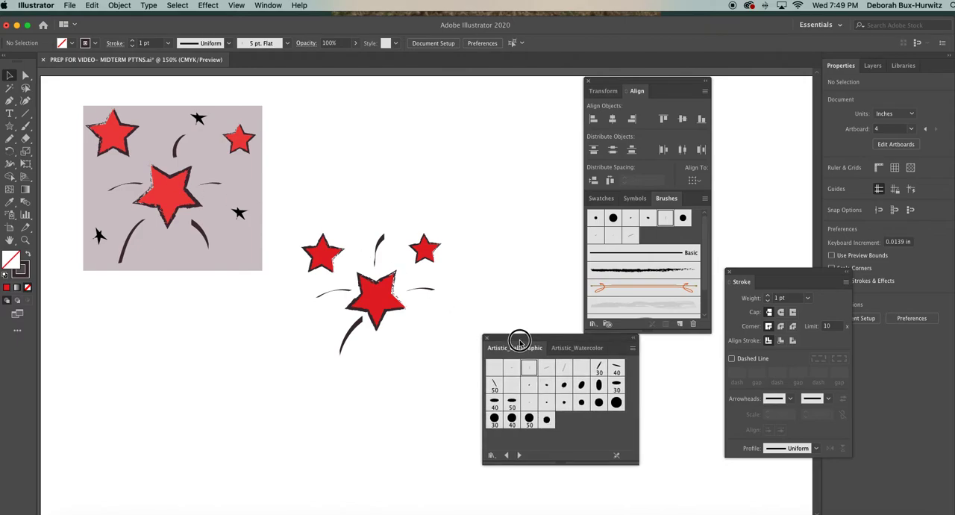
# Try reshaping the stroke at the large star's lower left by moving a single anchor point with Direct Selection, and undo it.
pyautogui.click(348, 329)
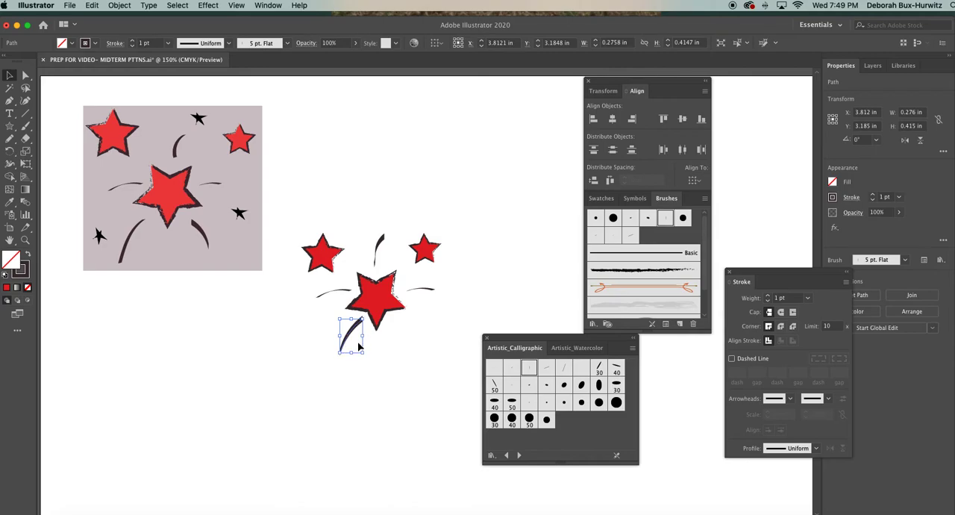
pyautogui.click(371, 349)
pyautogui.click(25, 75)
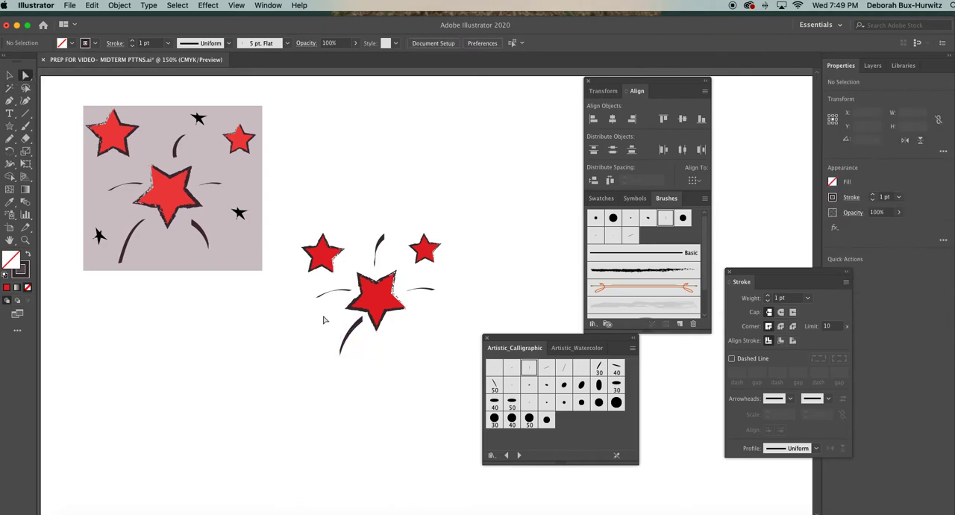
pyautogui.click(358, 332)
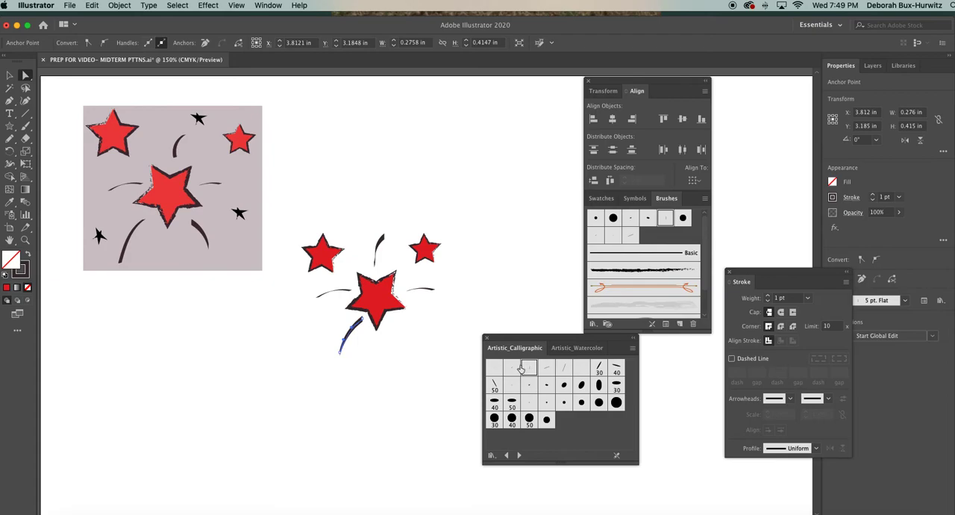
pyautogui.click(418, 360)
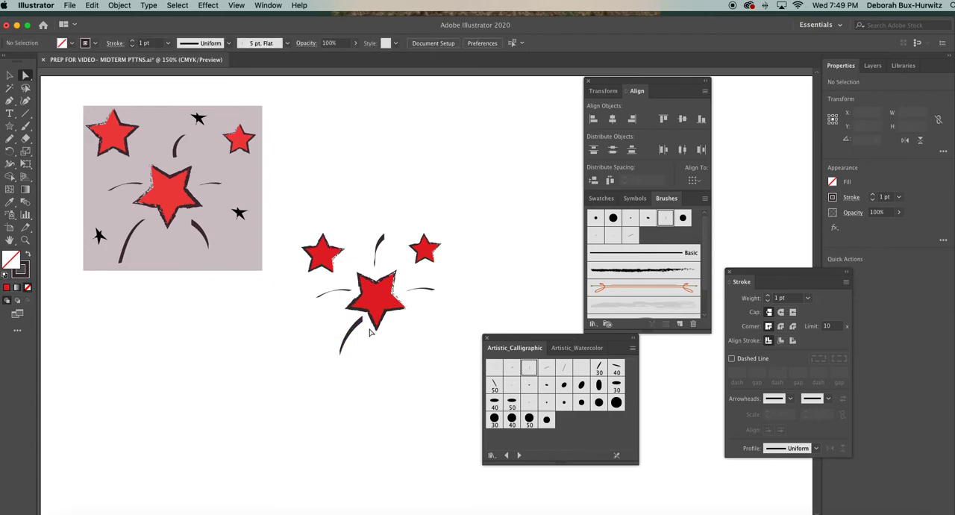
pyautogui.click(362, 321)
pyautogui.moveTo(363, 319)
pyautogui.mouseDown()
pyautogui.moveTo(367, 338)
pyautogui.moveTo(338, 326)
pyautogui.mouseUp()
pyautogui.press('super+z')
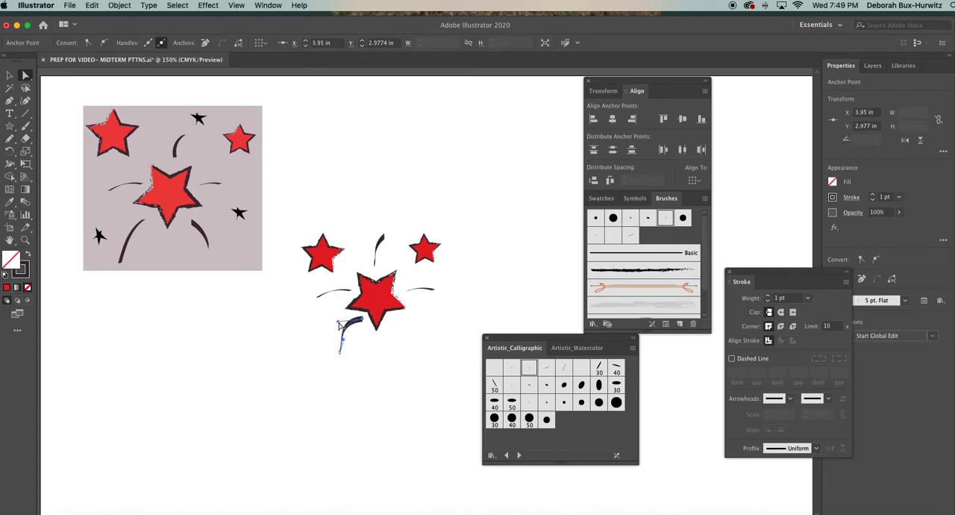
pyautogui.press('super+z')
# Try moving the outer end anchor of the arc right of the large star, and undo the move.
pyautogui.click(433, 292)
pyautogui.moveTo(435, 288); pyautogui.dragTo(458, 295)
pyautogui.press('super+z')
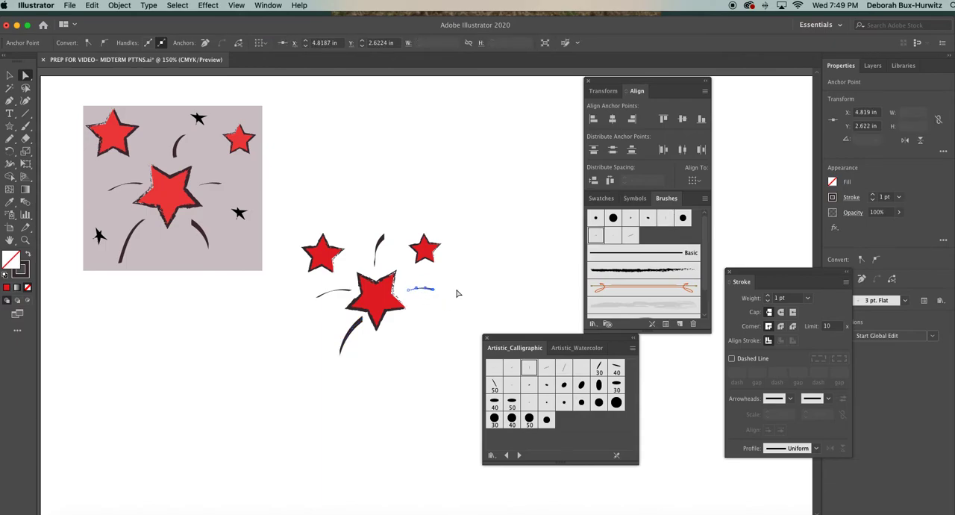
# Try stretching one point of the small star at the upper right outward with Direct Selection, and undo the distortion.
pyautogui.click(428, 256)
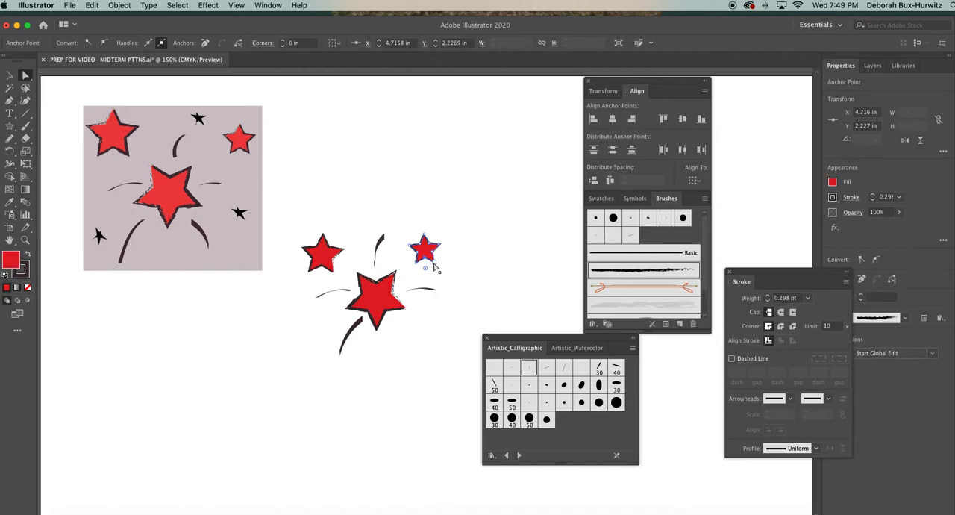
pyautogui.moveTo(440, 275); pyautogui.dragTo(461, 237)
pyautogui.press('super+z')
pyautogui.click(479, 247)
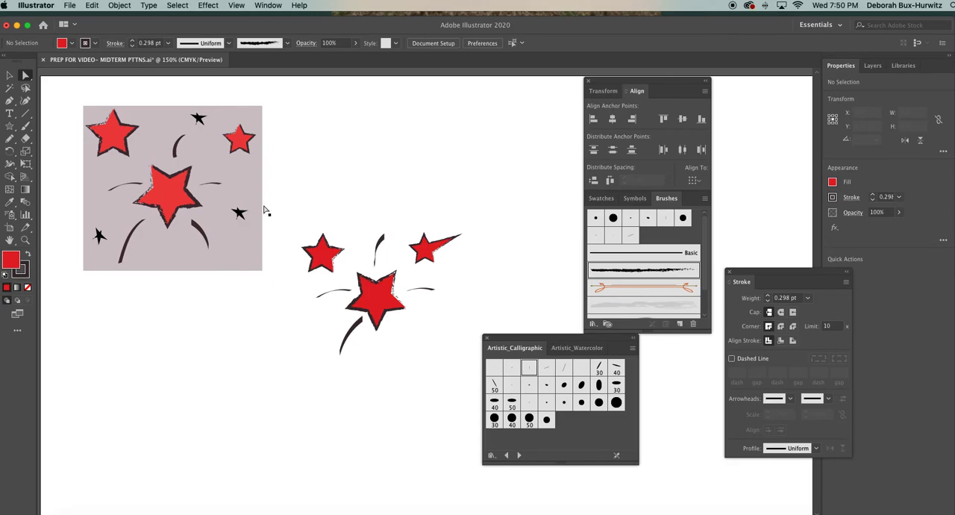
pyautogui.click(454, 240)
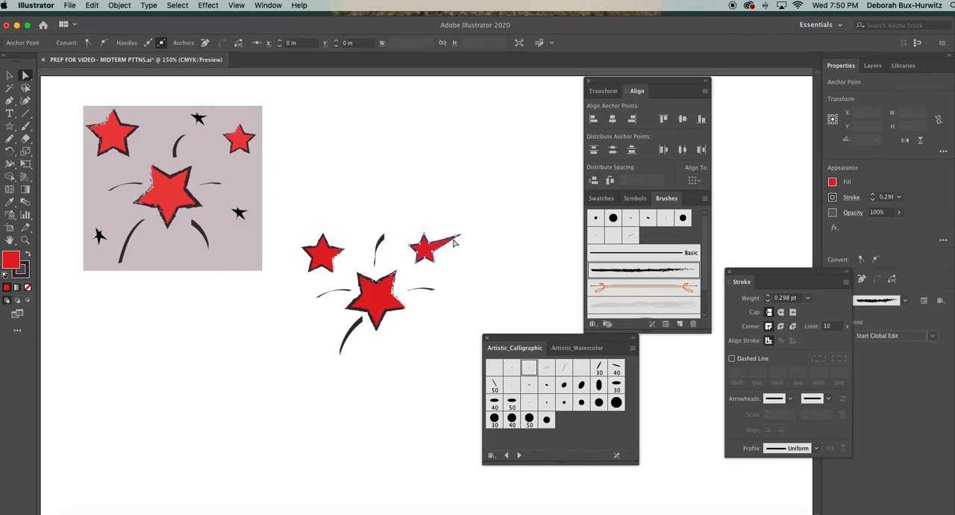
pyautogui.press('super+z')
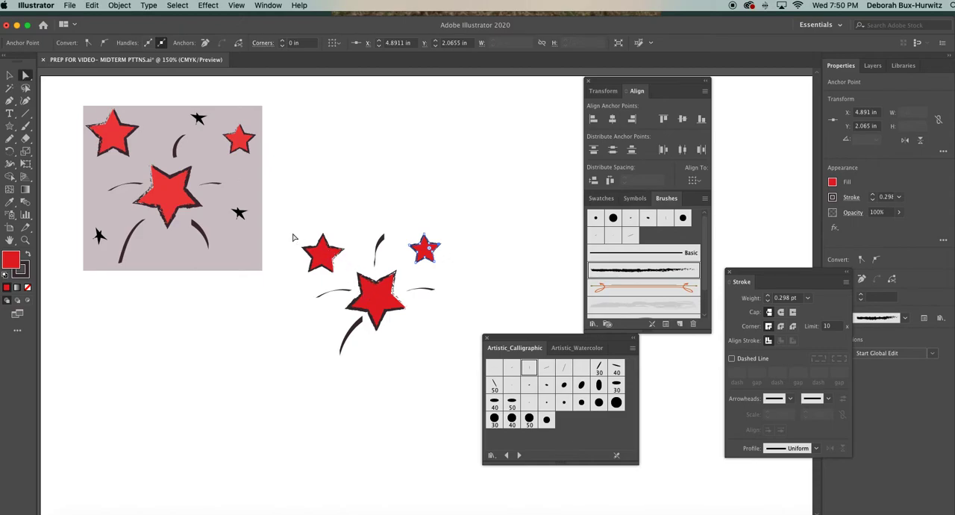
# Try pulling the right-hand point of the upper-left star outward, and undo the change.
pyautogui.click(345, 254)
pyautogui.moveTo(344, 253); pyautogui.dragTo(371, 239)
pyautogui.press('super+z')
# Try adjusting the curve of the stroke above the large star, and select the whole large star for comparison before deselecting it.
pyautogui.click(380, 248)
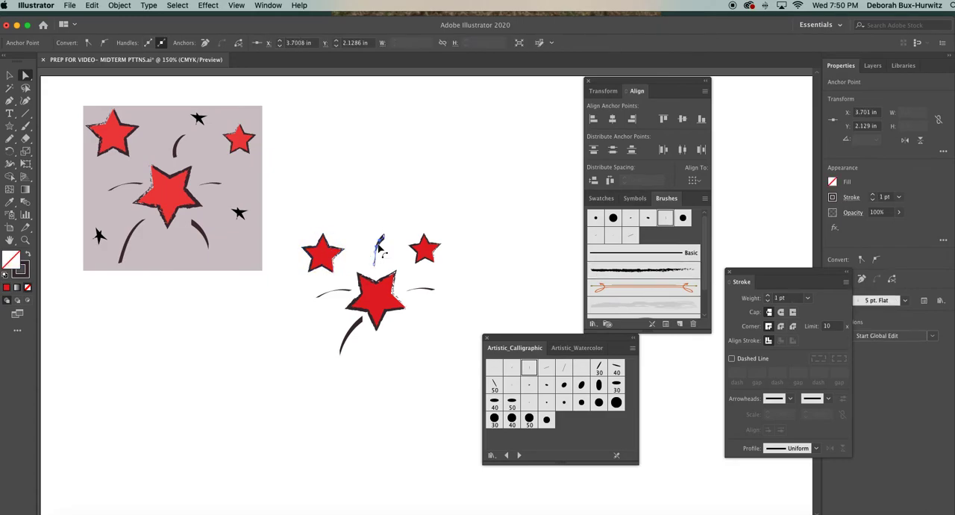
pyautogui.moveTo(376, 253); pyautogui.dragTo(368, 241)
pyautogui.press('v')
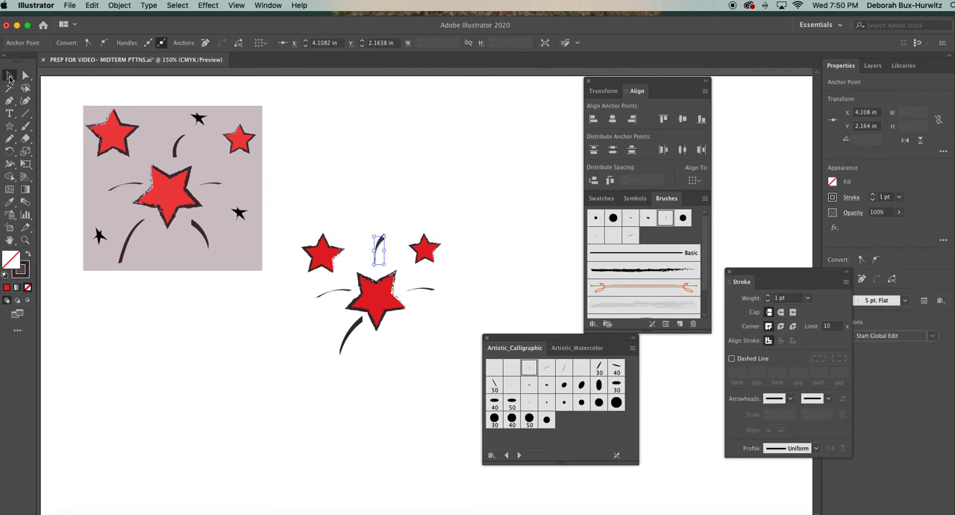
pyautogui.click(380, 292)
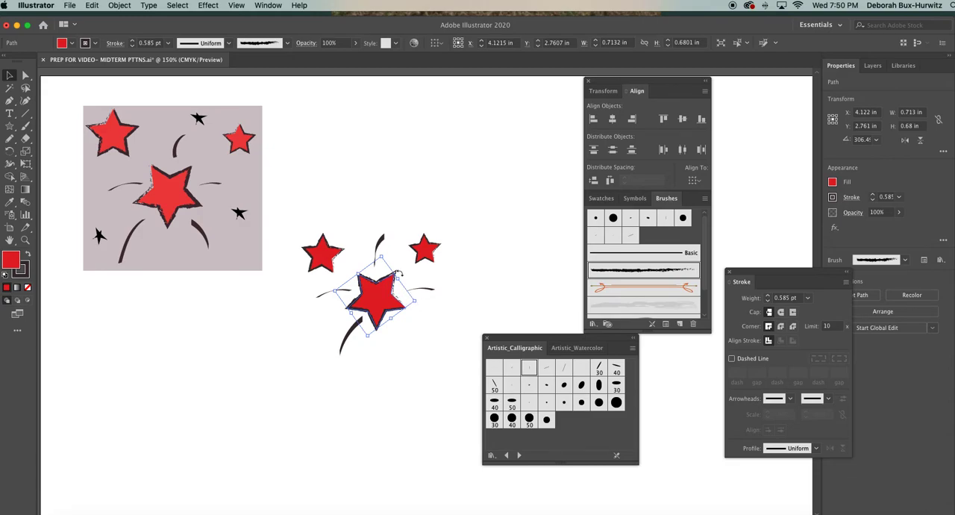
pyautogui.click(365, 203)
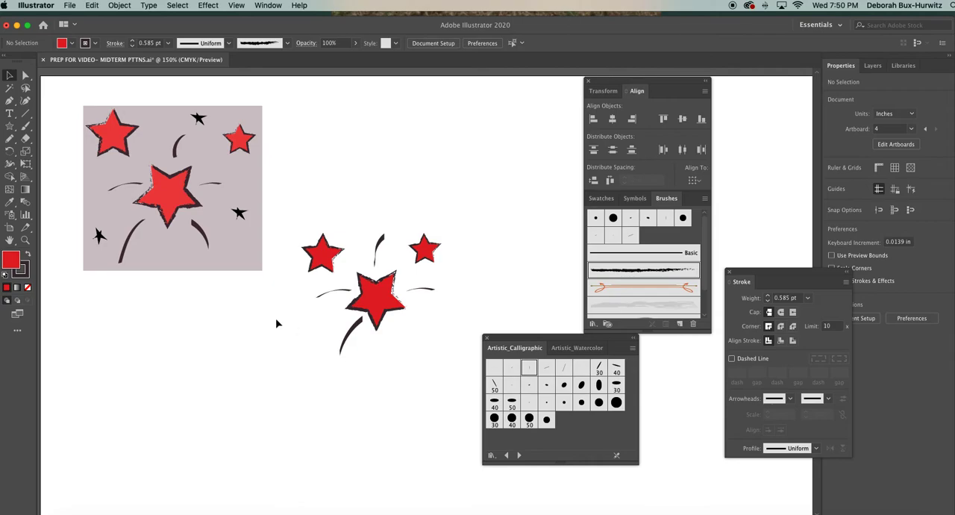
# Paint a curved stroke about 0.36 in tall below and right of the large star and apply the 5 pt. Flat brush to it.
pyautogui.click(24, 128)
pyautogui.moveTo(394, 325); pyautogui.dragTo(403, 349)
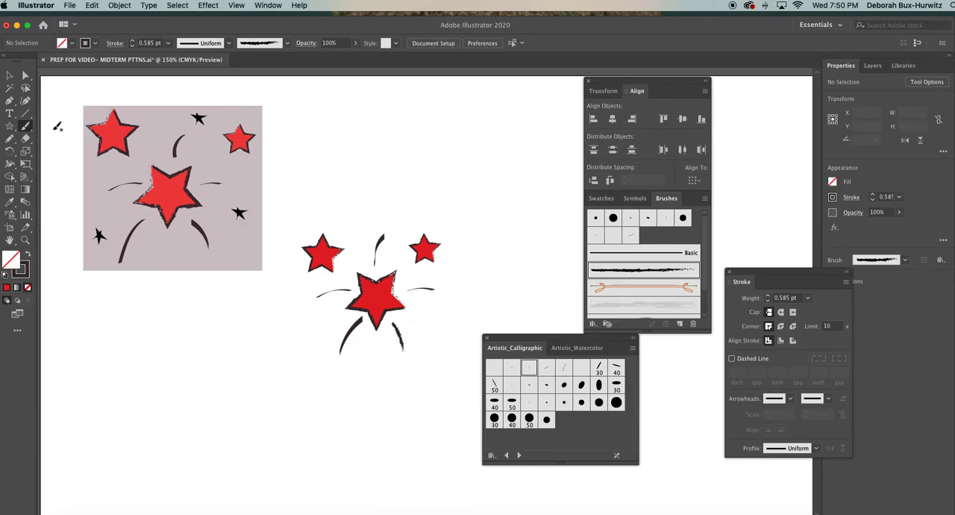
pyautogui.click(10, 75)
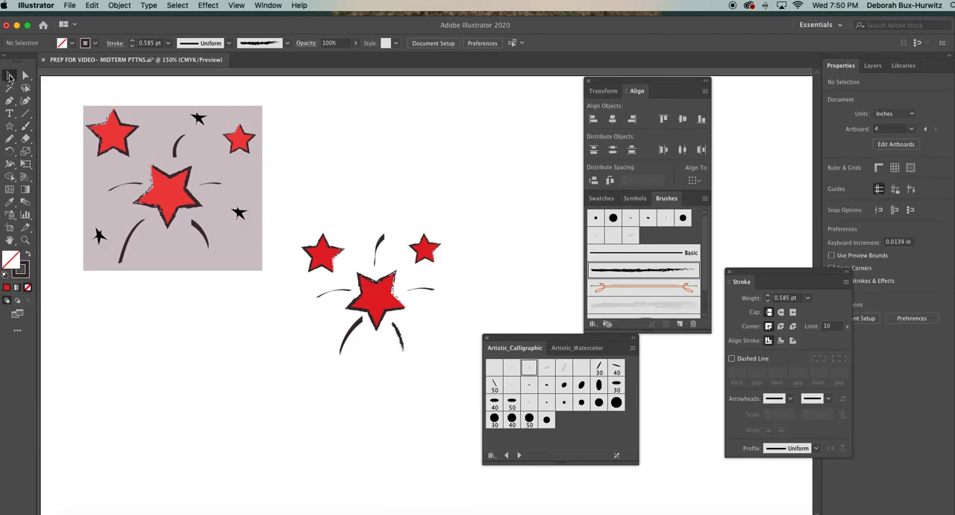
pyautogui.click(395, 332)
pyautogui.click(530, 368)
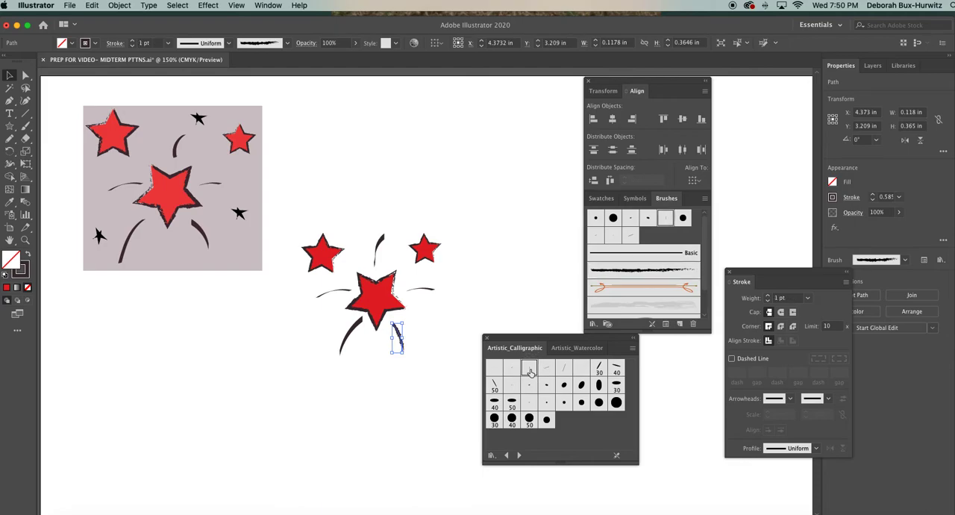
# Reduce the stroke weight of the curved brush stroke at the large star's lower right to 0.75 pt and clear the selection.
pyautogui.click(807, 298)
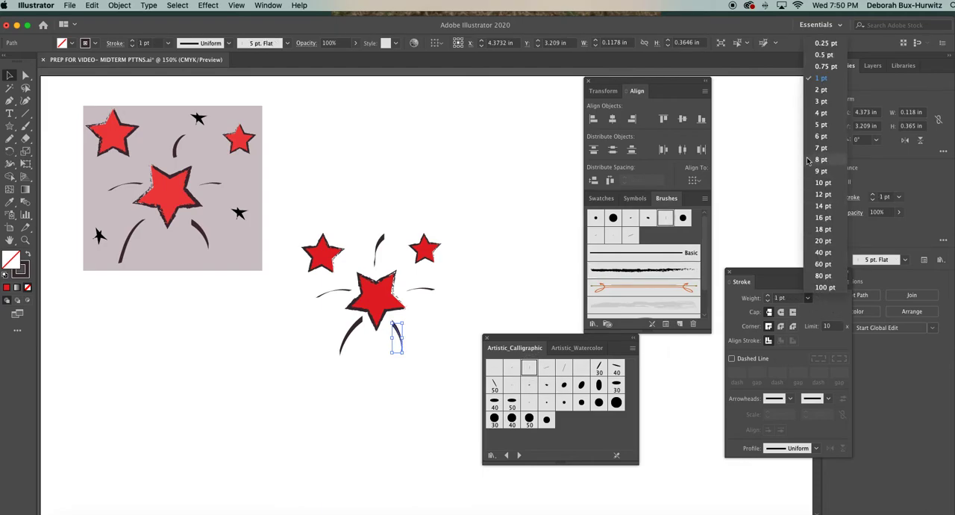
pyautogui.click(822, 67)
pyautogui.click(518, 306)
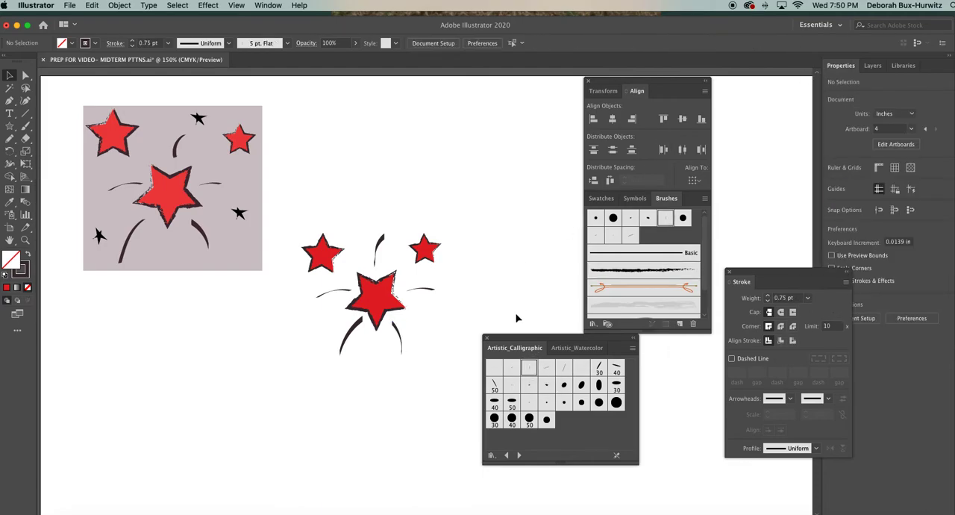
pyautogui.moveTo(515, 341); pyautogui.dragTo(573, 347)
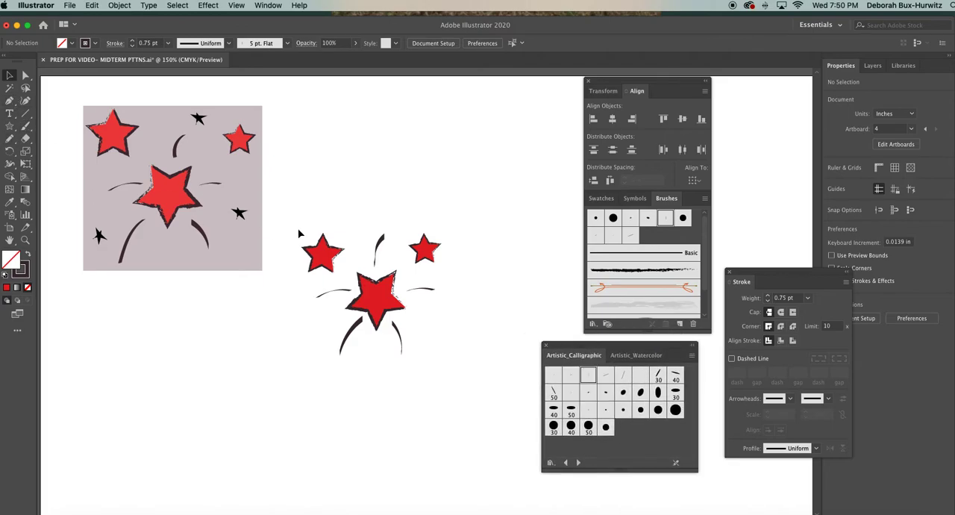
# Shift the two curved brush strokes below the large star slightly outward and down, away from its points.
pyautogui.click(361, 330)
pyautogui.click(461, 281)
pyautogui.moveTo(397, 326); pyautogui.dragTo(399, 327)
pyautogui.click(454, 305)
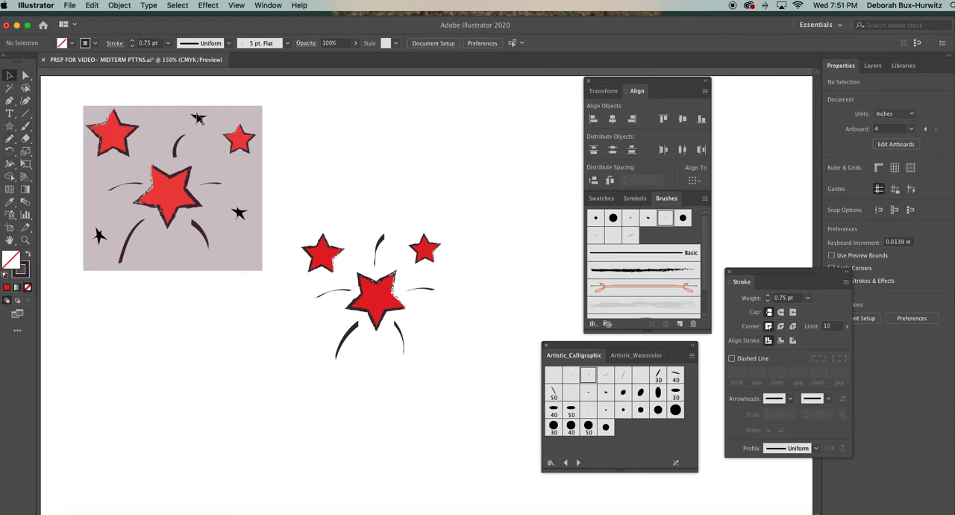
# Pick a dark gray stroke color and pencil a five-pointed star about 0.27 in wide and 0.2 in tall to the lower right of the large star.
pyautogui.press('n')
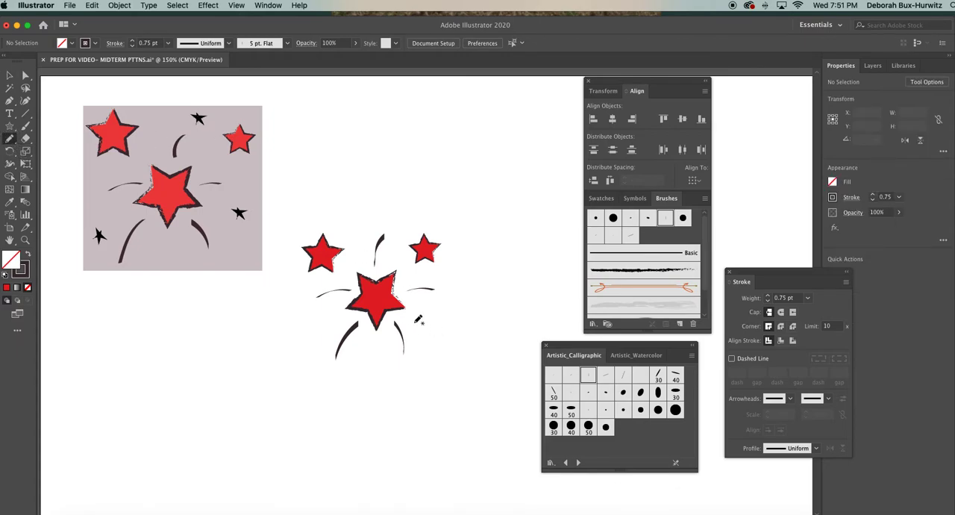
pyautogui.doubleClick(24, 273)
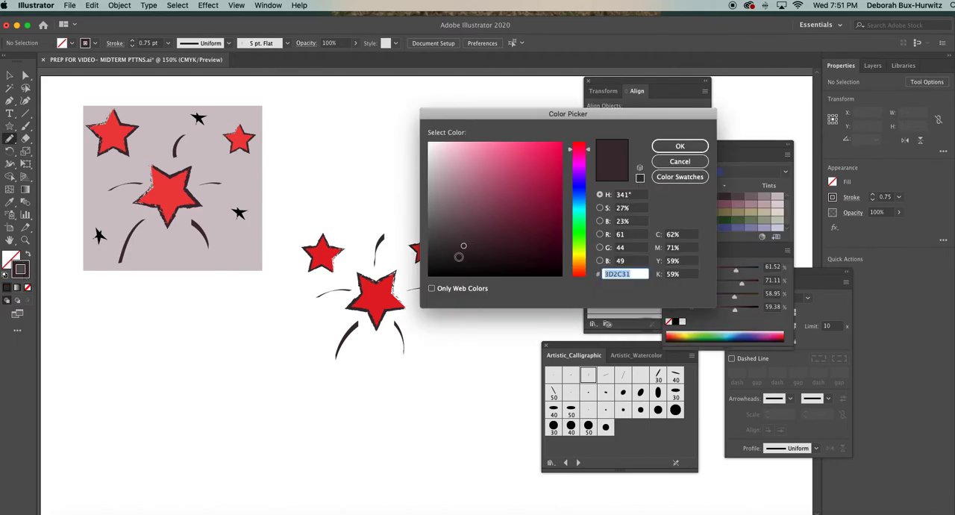
pyautogui.click(671, 146)
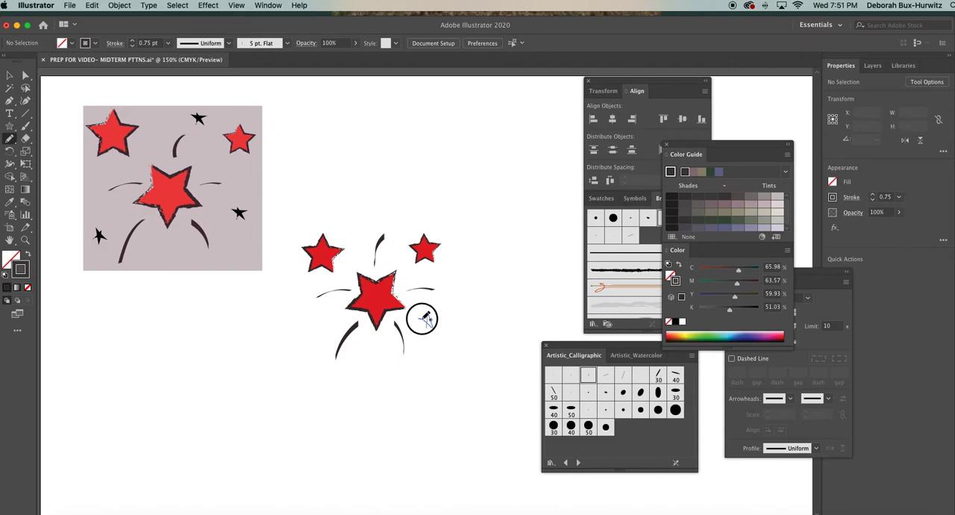
pyautogui.moveTo(427, 325); pyautogui.dragTo(432, 321)
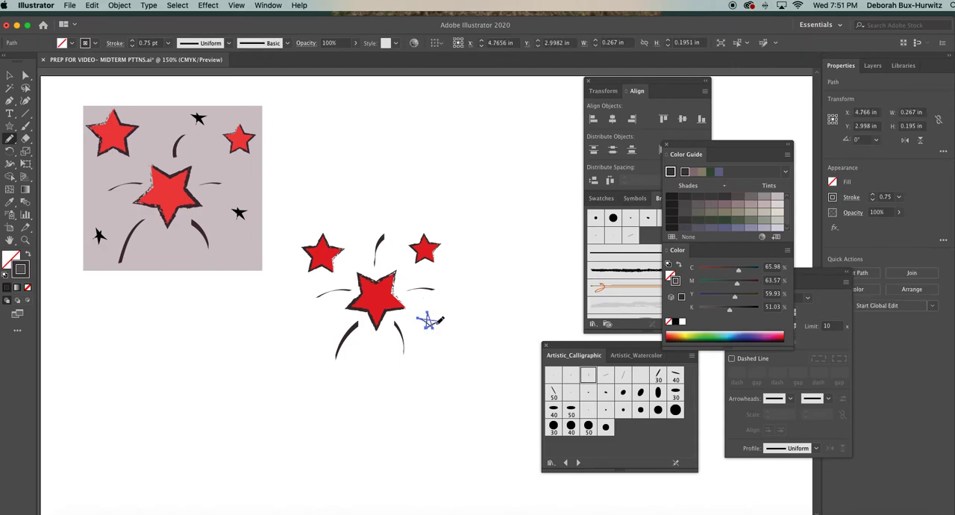
pyautogui.click(9, 76)
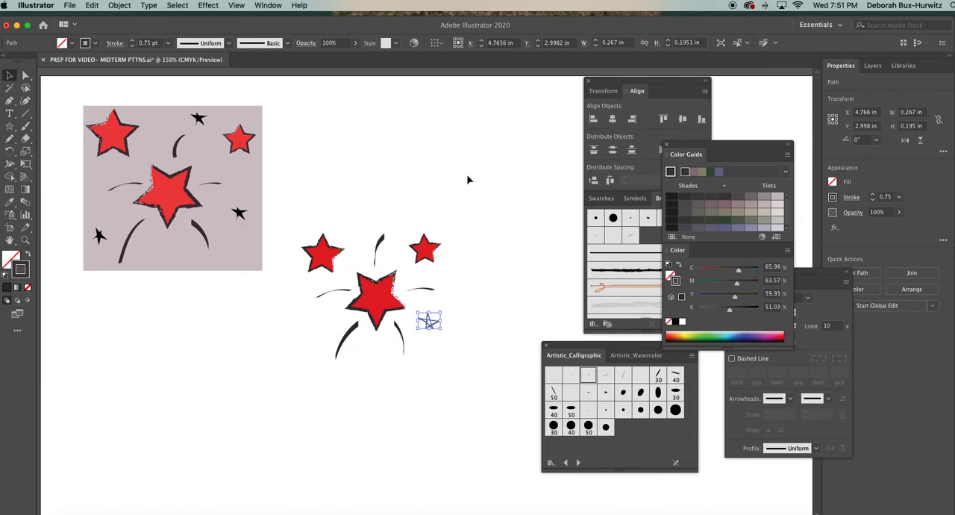
pyautogui.click(432, 334)
pyautogui.click(436, 325)
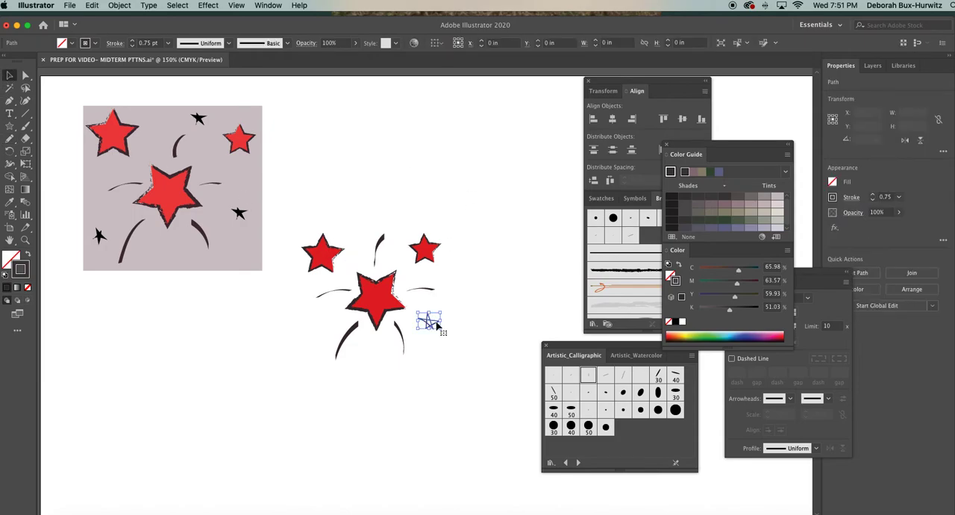
# Turn the penciled star into a solid shape by swapping its stroke color to the fill, leaving no stroke.
pyautogui.click(24, 239)
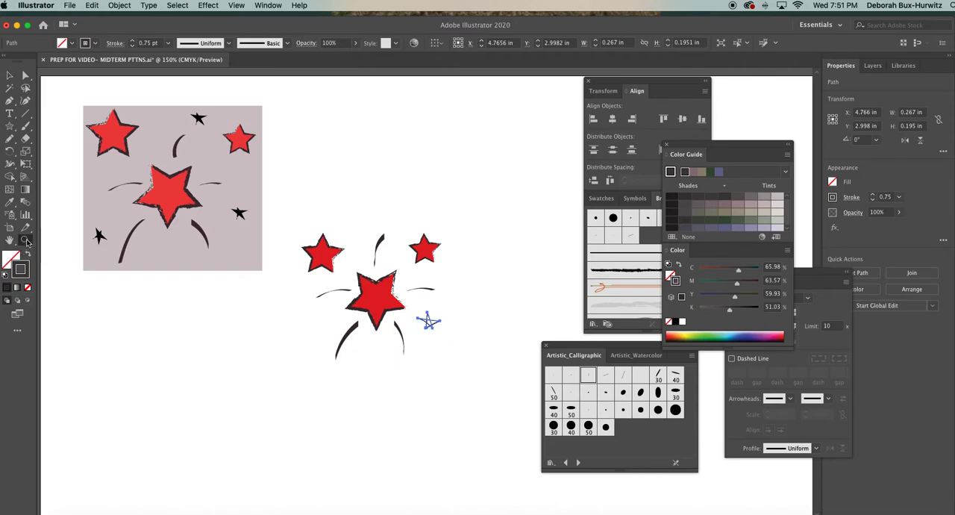
pyautogui.click(454, 321)
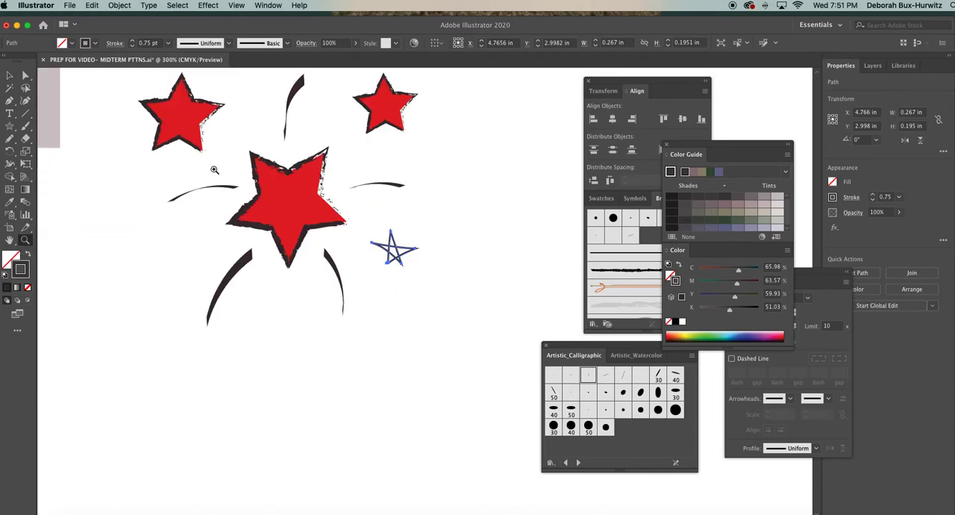
pyautogui.click(24, 75)
pyautogui.click(428, 218)
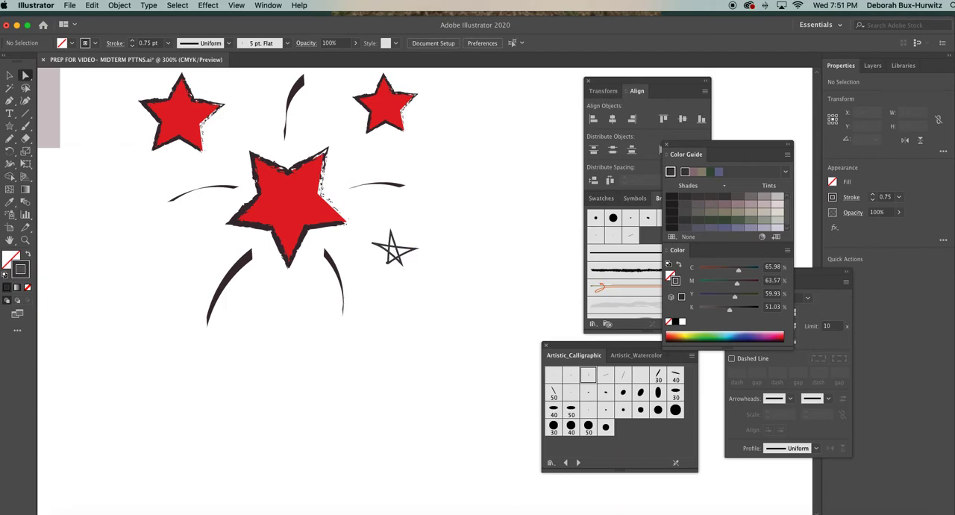
pyautogui.click(10, 75)
pyautogui.scroll(5, 135, 170)
pyautogui.hscroll(-4, 135, 170)
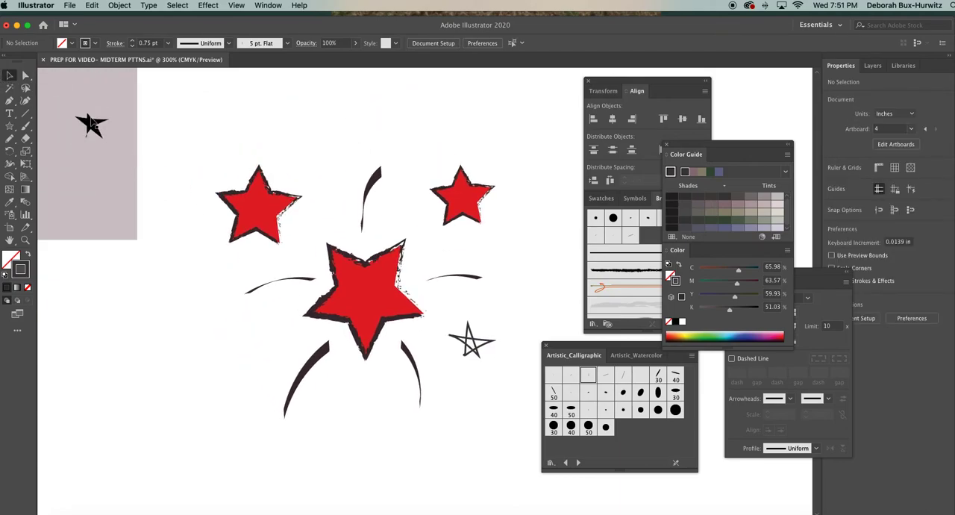
pyautogui.click(478, 344)
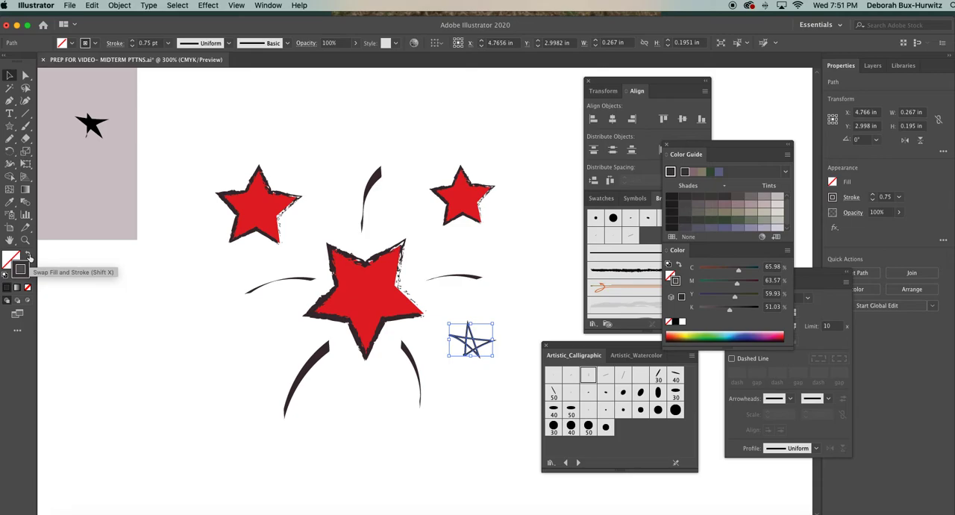
pyautogui.click(28, 257)
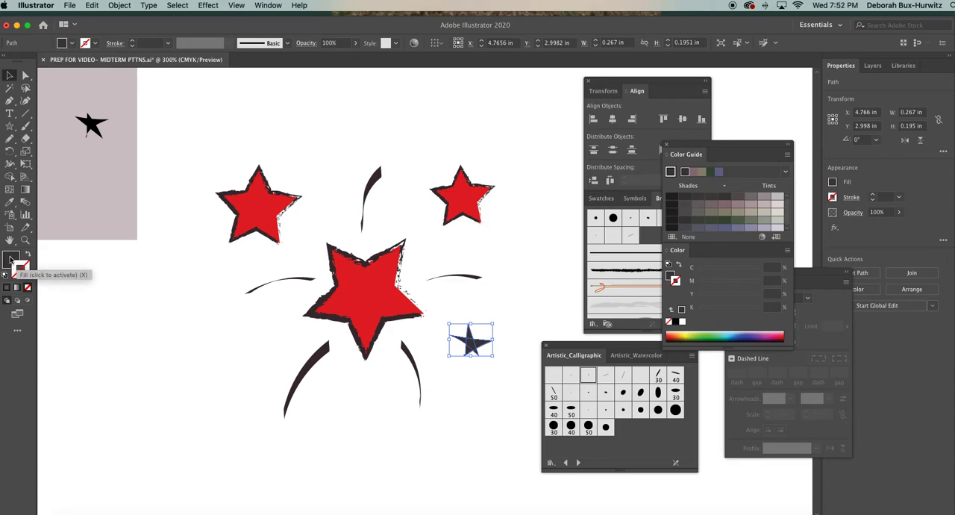
# Toggle the penciled star between outline only and fill only several times to compare the two looks, ending with the solid version.
pyautogui.click(28, 255)
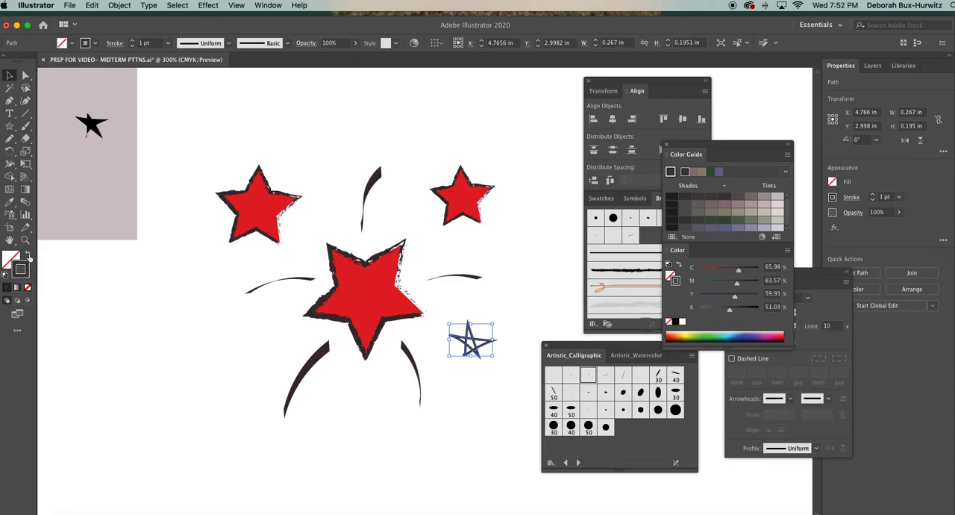
pyautogui.click(28, 255)
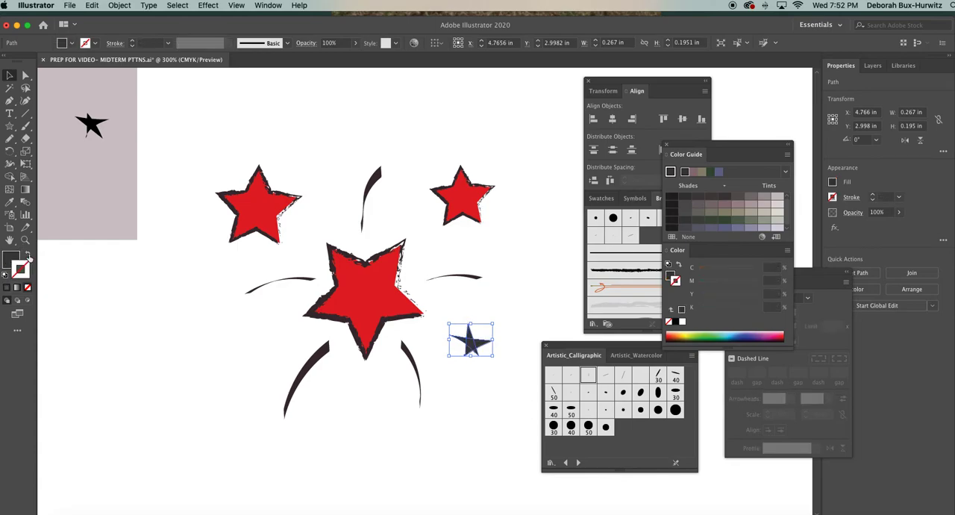
pyautogui.click(28, 255)
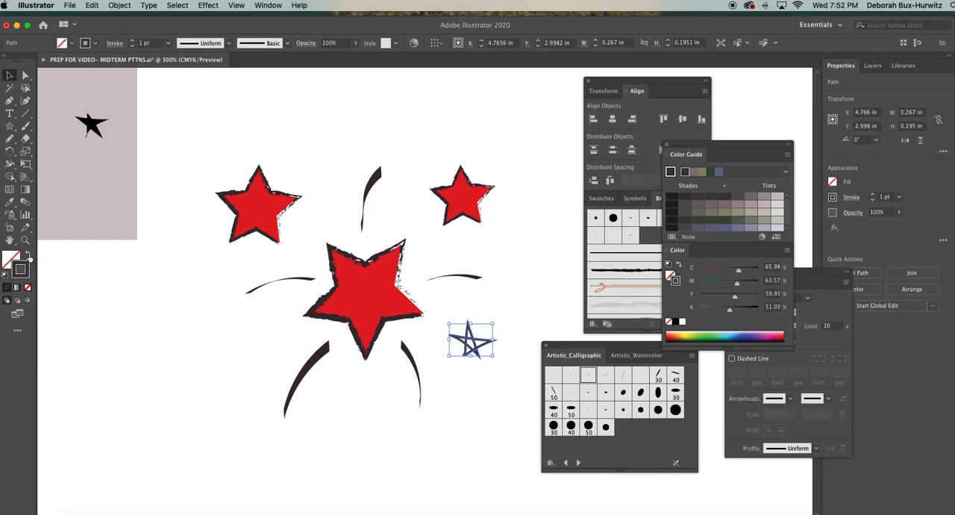
pyautogui.click(28, 255)
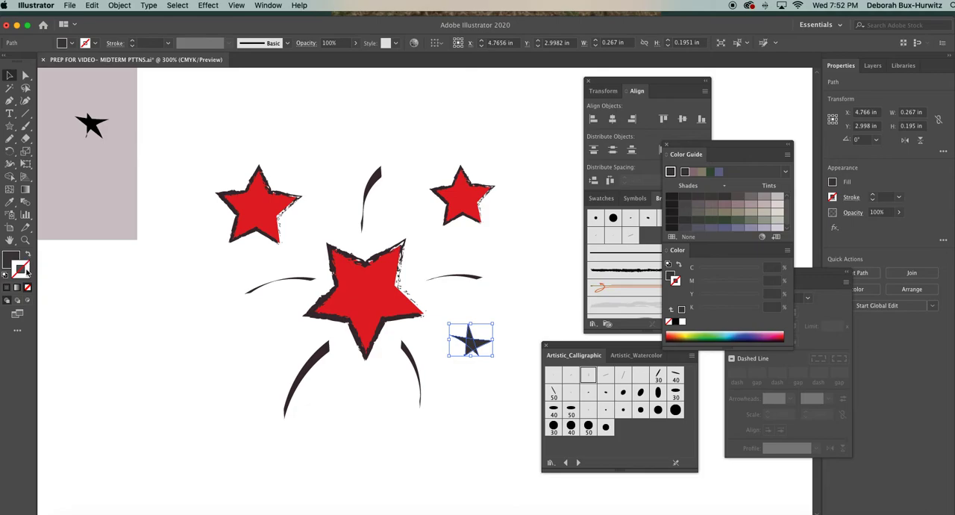
pyautogui.click(11, 257)
pyautogui.click(28, 255)
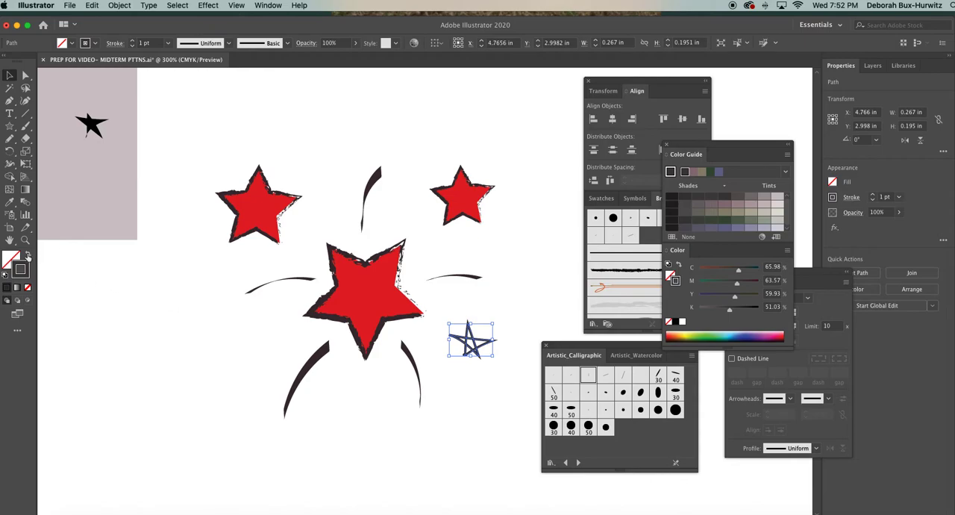
pyautogui.click(27, 255)
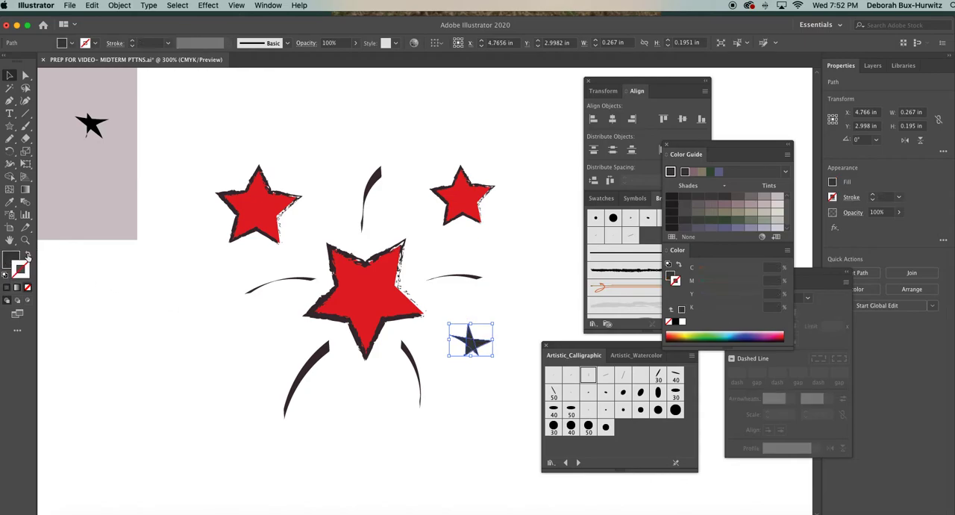
pyautogui.click(502, 302)
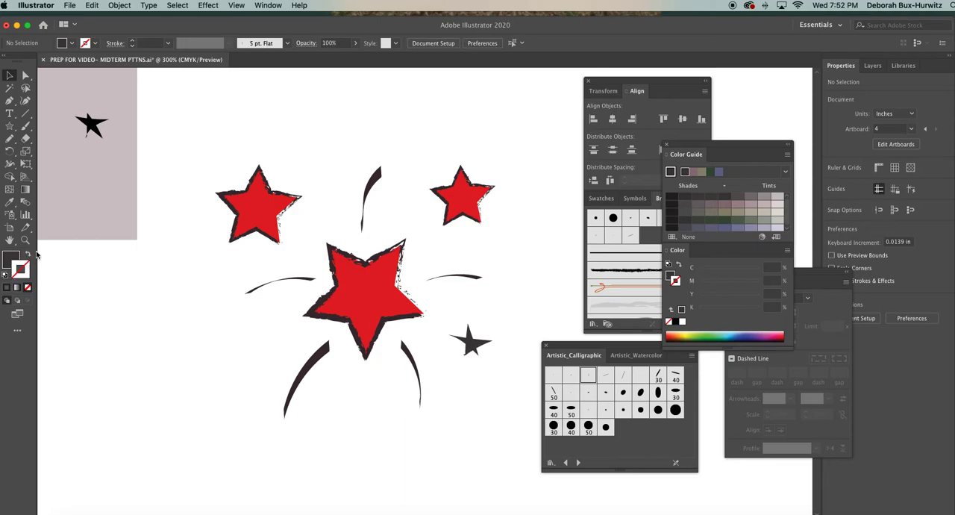
# Swap the penciled star back to an unfilled outline, inspect it deselected, and restore its solid fill.
pyautogui.click(460, 348)
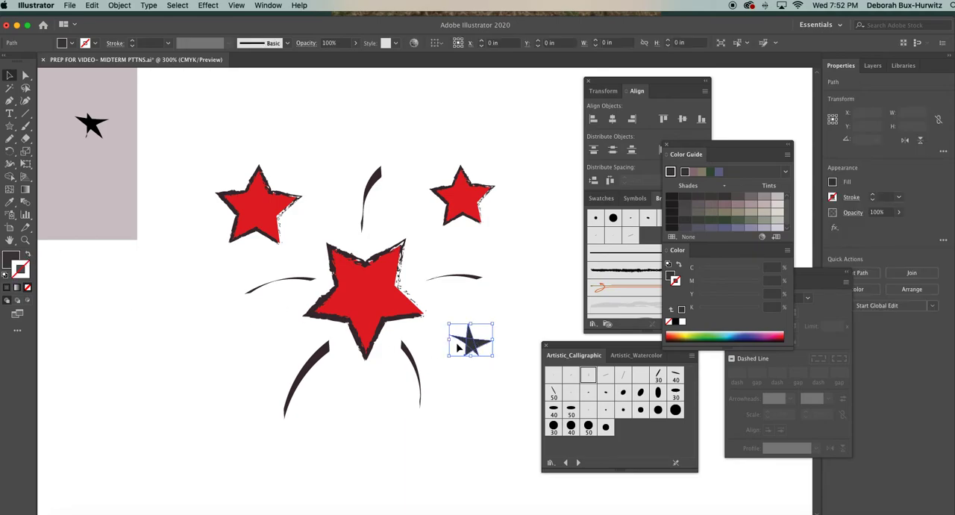
pyautogui.click(27, 255)
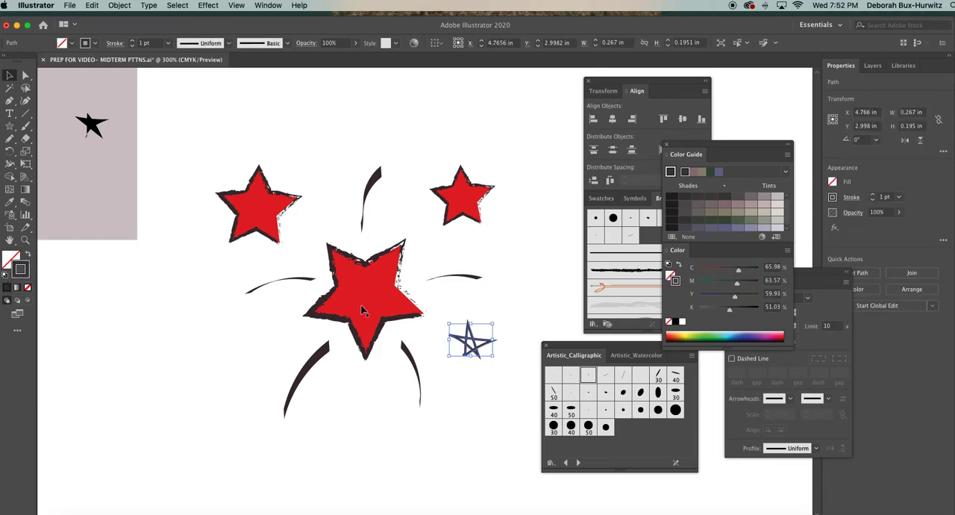
pyautogui.click(450, 303)
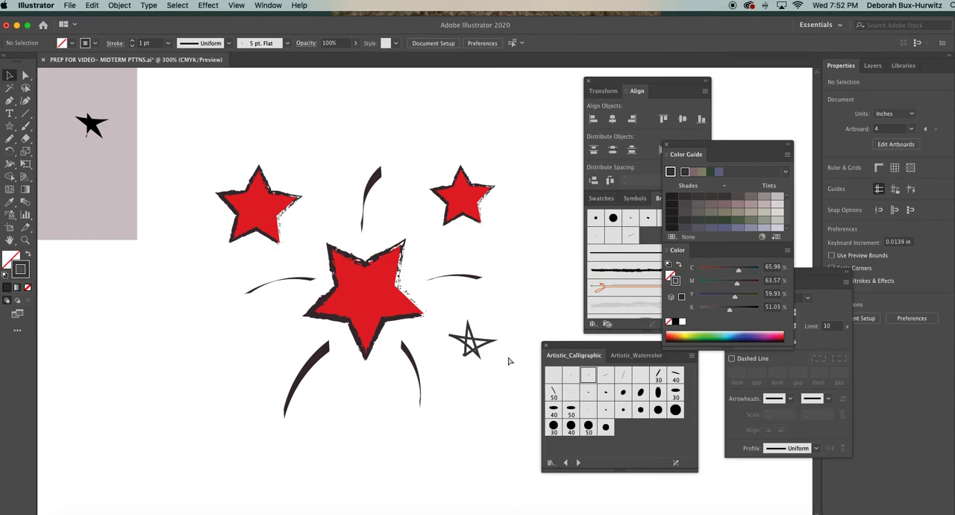
pyautogui.click(481, 348)
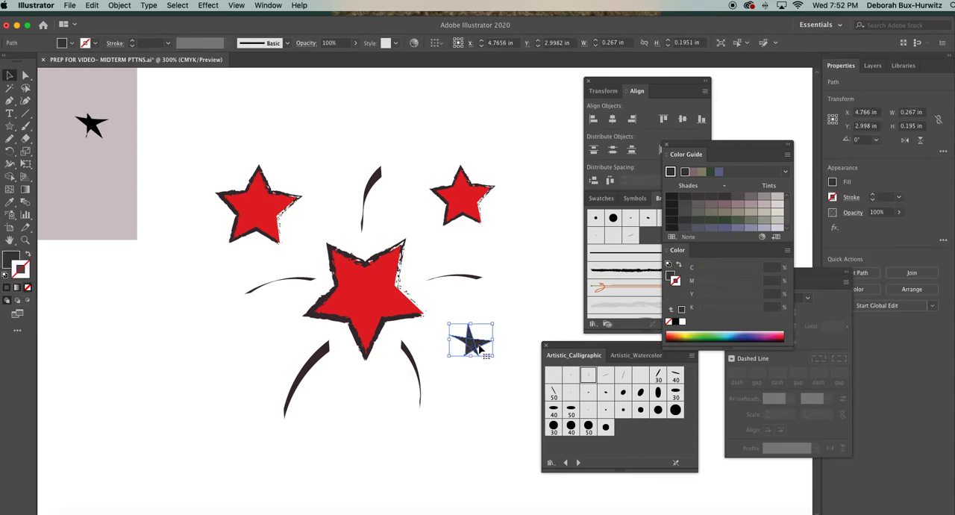
pyautogui.click(19, 264)
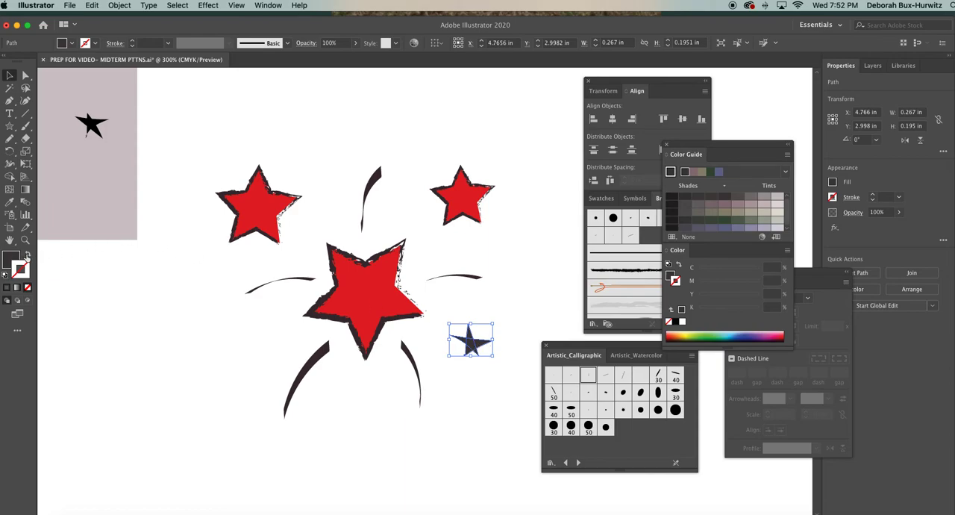
pyautogui.click(276, 263)
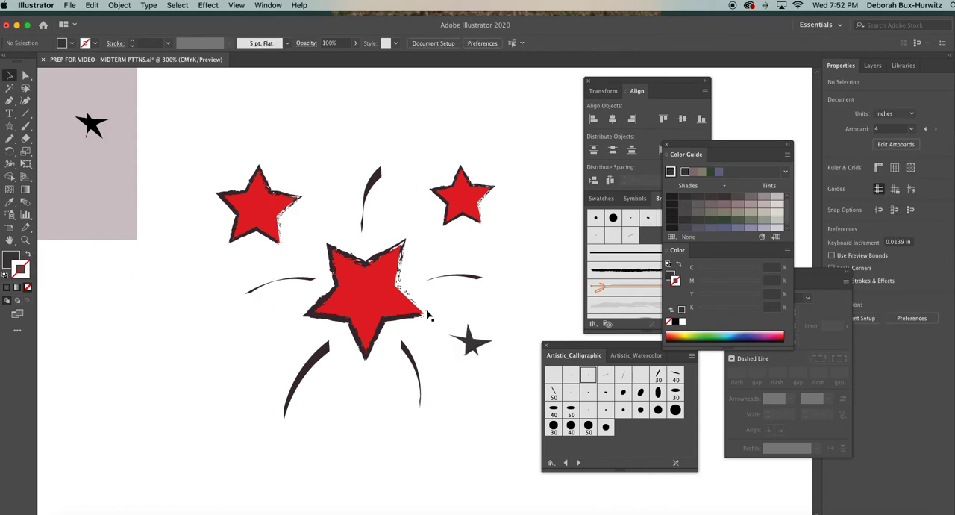
# Duplicate the solid dark star, shrink the copy to about 0.16 in wide, rotate it about 26°, and place it to the lower left of the large star.
pyautogui.click(474, 346)
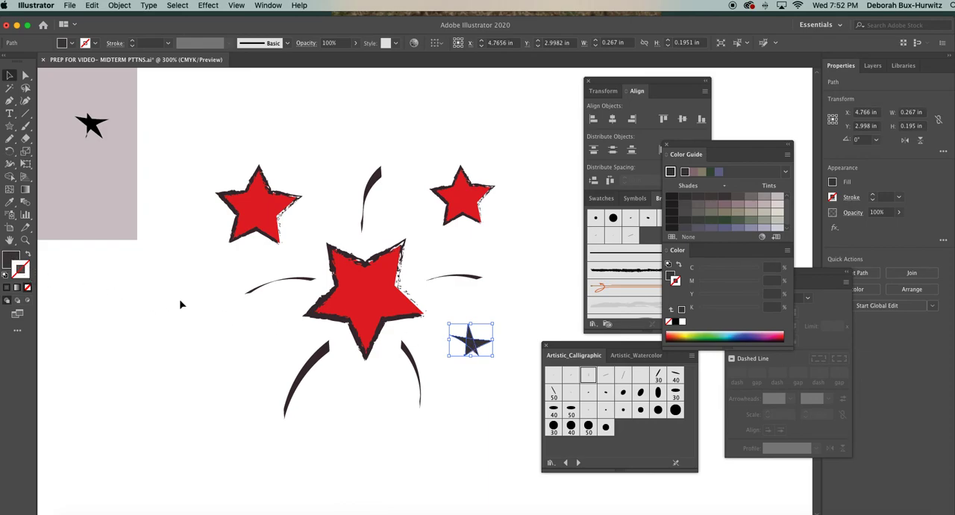
pyautogui.press('a')
pyautogui.press('super+v')
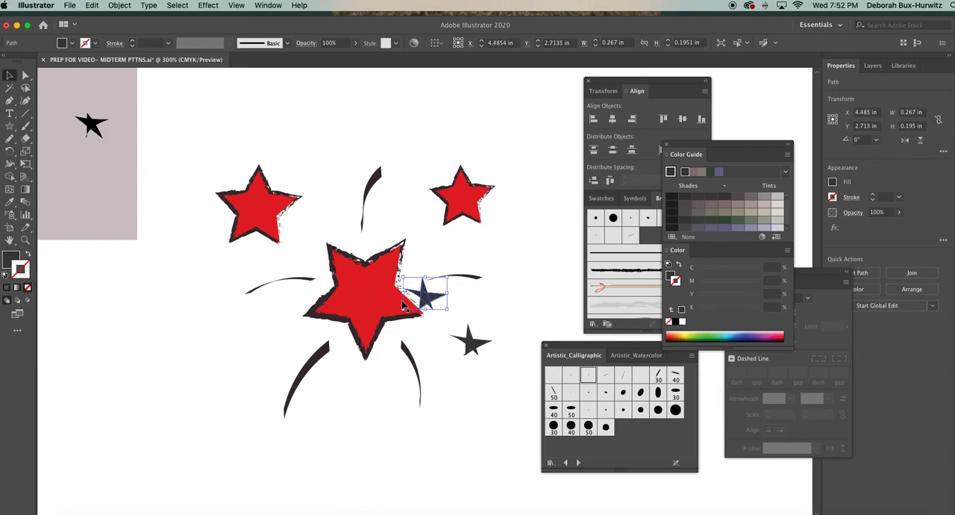
pyautogui.moveTo(403, 277); pyautogui.dragTo(243, 328)
pyautogui.click(286, 311)
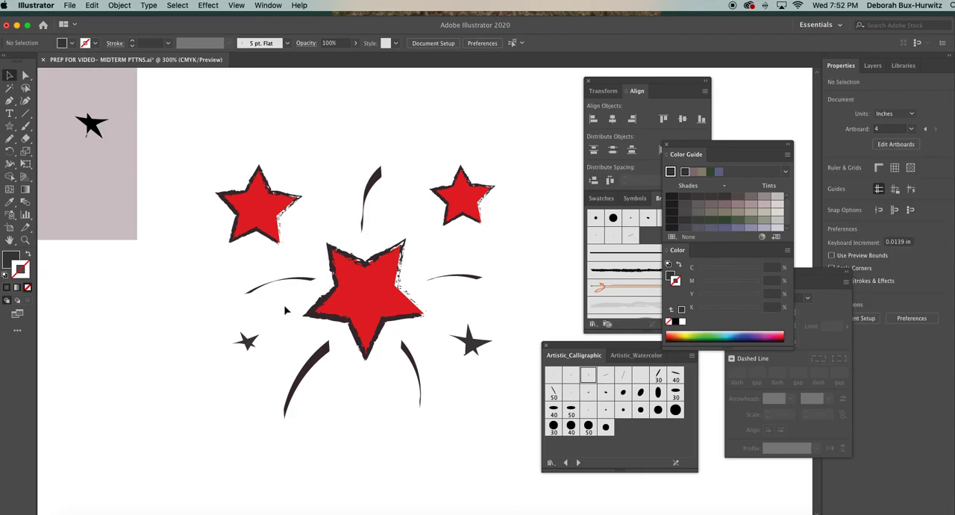
# Copy the smaller dark star into the gap above the artwork, between the top brush stroke and the upper-right red star.
pyautogui.press('super+minus')
pyautogui.press('super+minus')
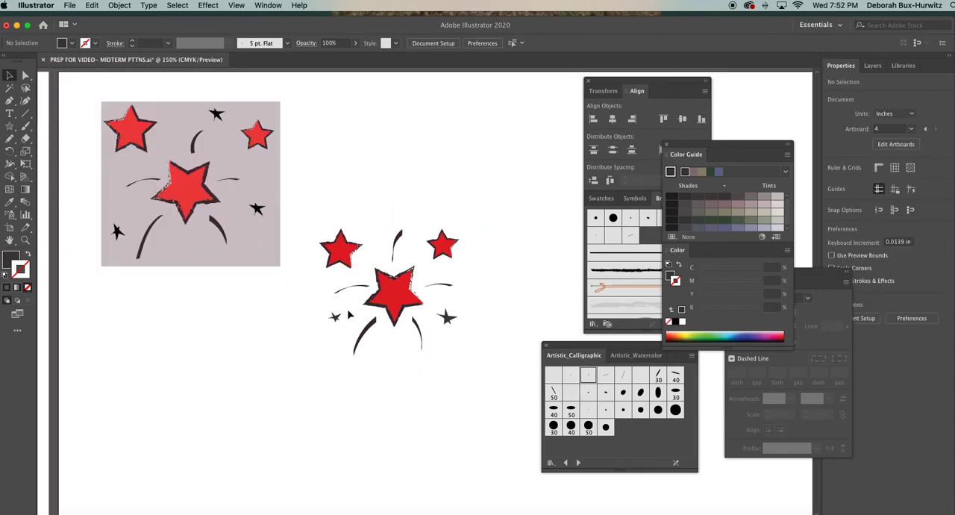
pyautogui.click(336, 317)
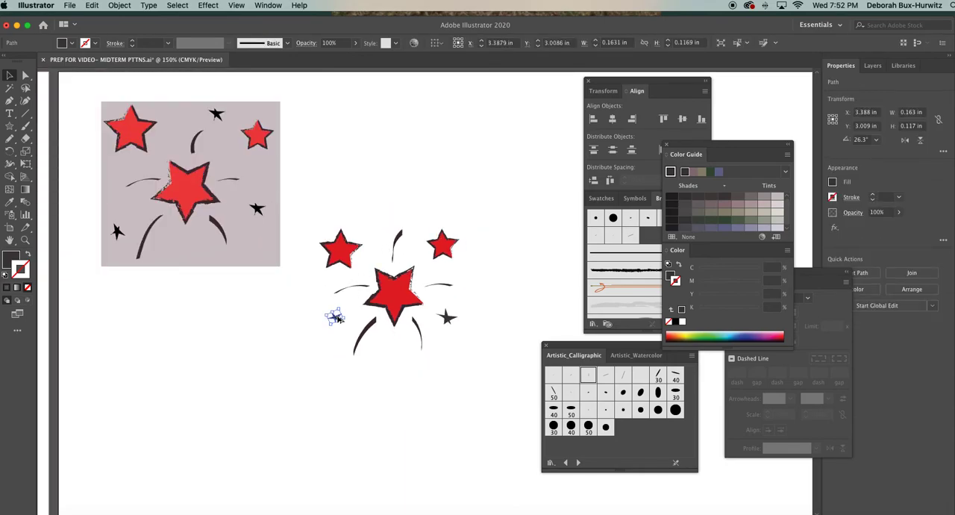
pyautogui.moveTo(337, 318); pyautogui.dragTo(422, 218)
pyautogui.click(465, 225)
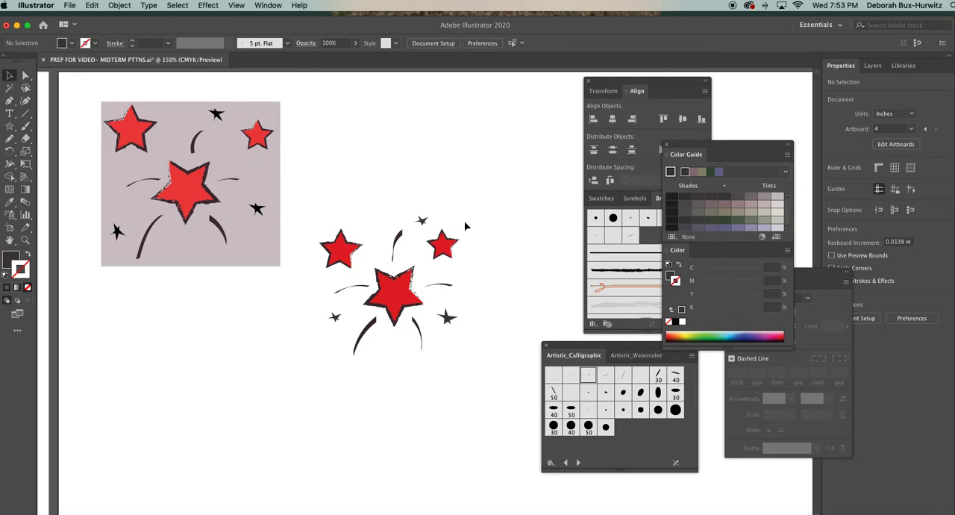
# Draw a rectangle about 2.26 × 2.17 in covering all the motifs and send it to the back.
pyautogui.click(667, 145)
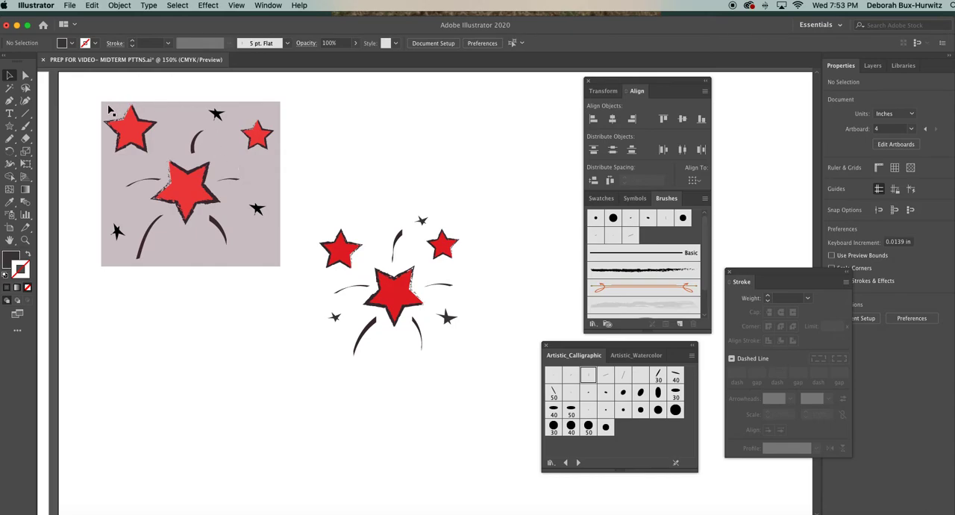
pyautogui.click(12, 131)
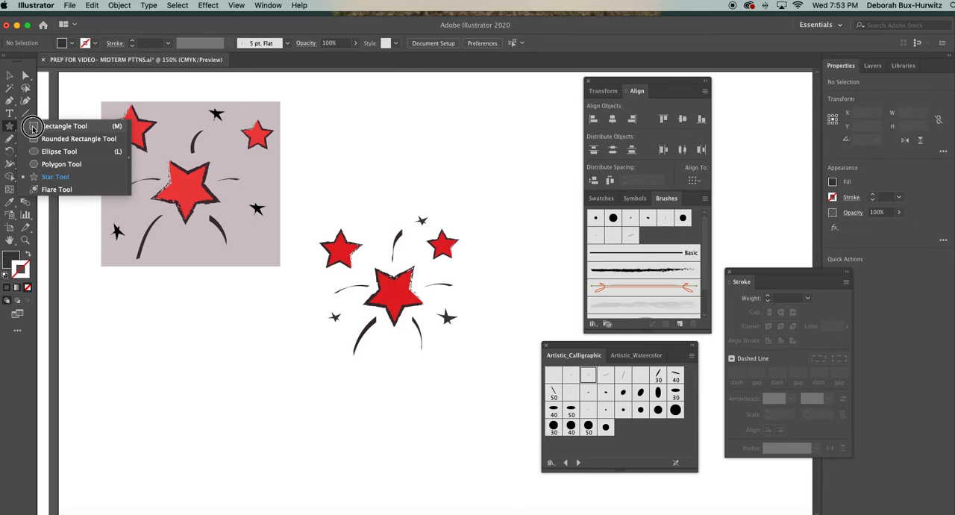
pyautogui.click(64, 126)
pyautogui.moveTo(300, 191); pyautogui.dragTo(485, 368)
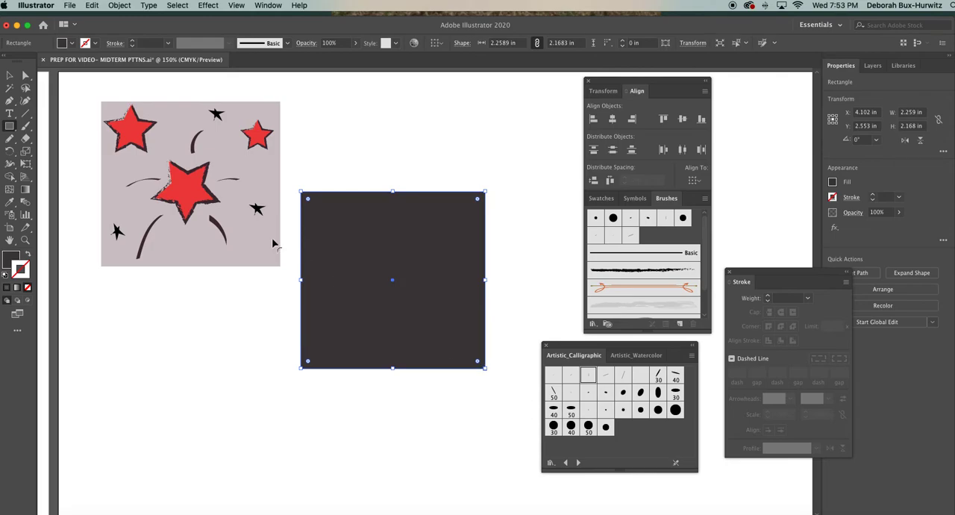
pyautogui.click(12, 74)
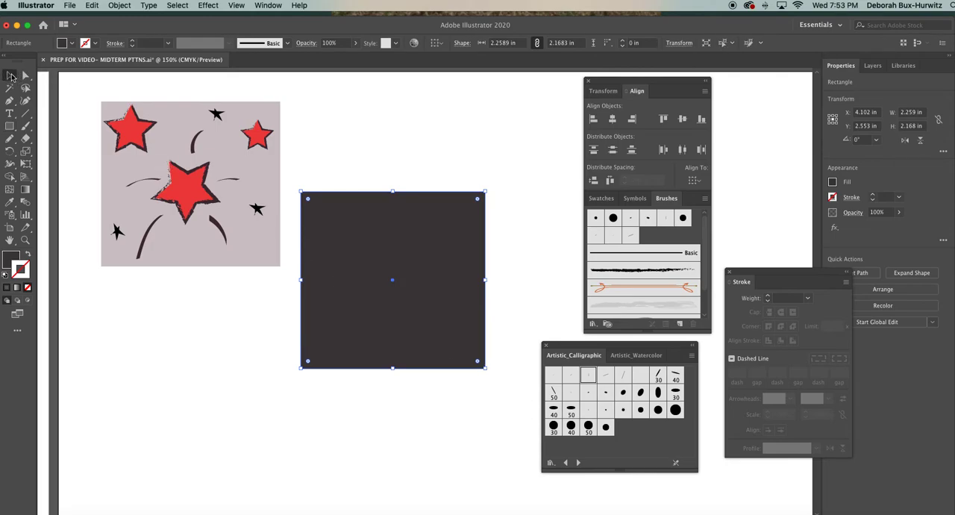
pyautogui.click(120, 5)
pyautogui.moveTo(129, 28)
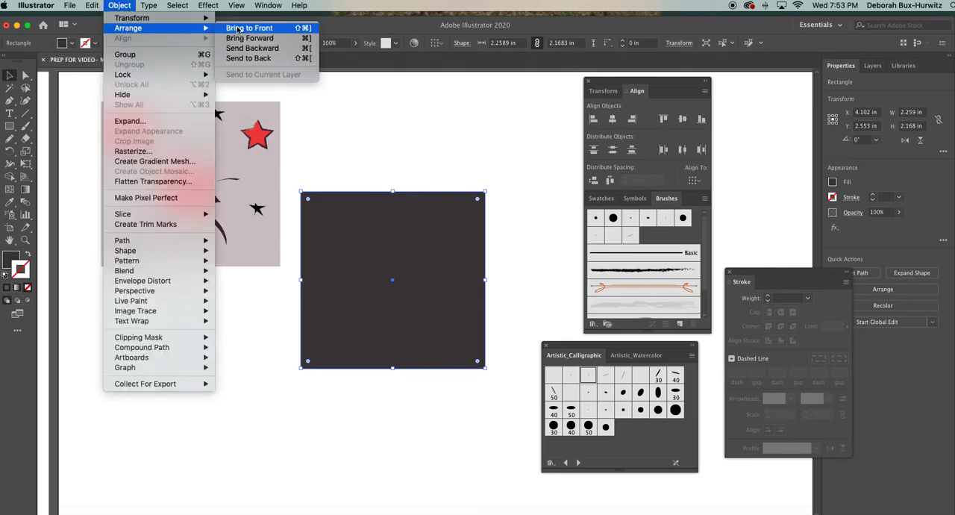
pyautogui.click(248, 58)
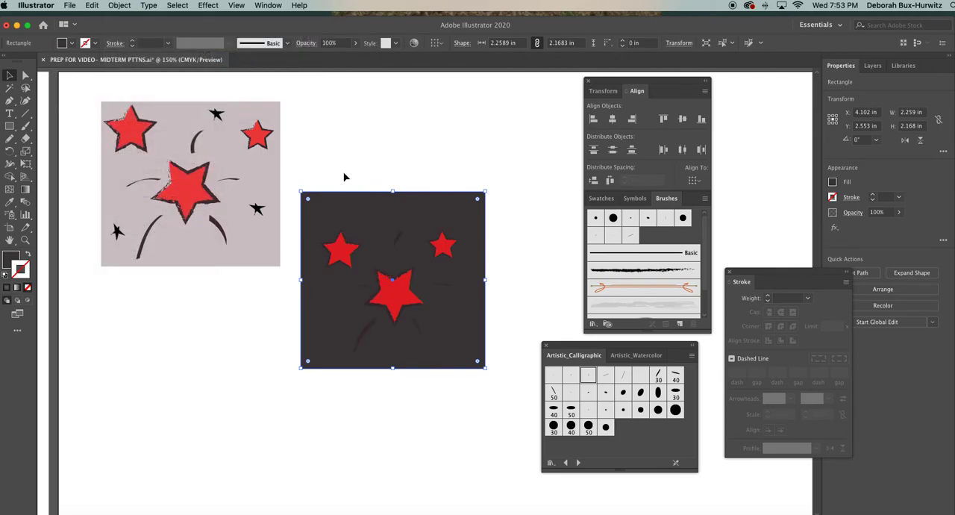
# Fill the background rectangle with a pale mauve-gray matching the reference tile (C 19.59, M 19.64, Y 16.37, K 0).
pyautogui.doubleClick(11, 258)
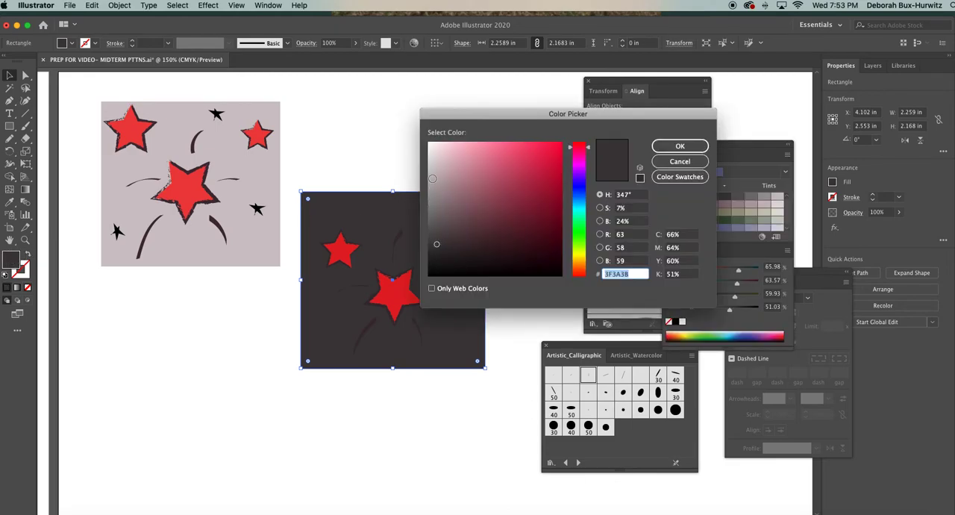
pyautogui.click(433, 170)
pyautogui.click(678, 146)
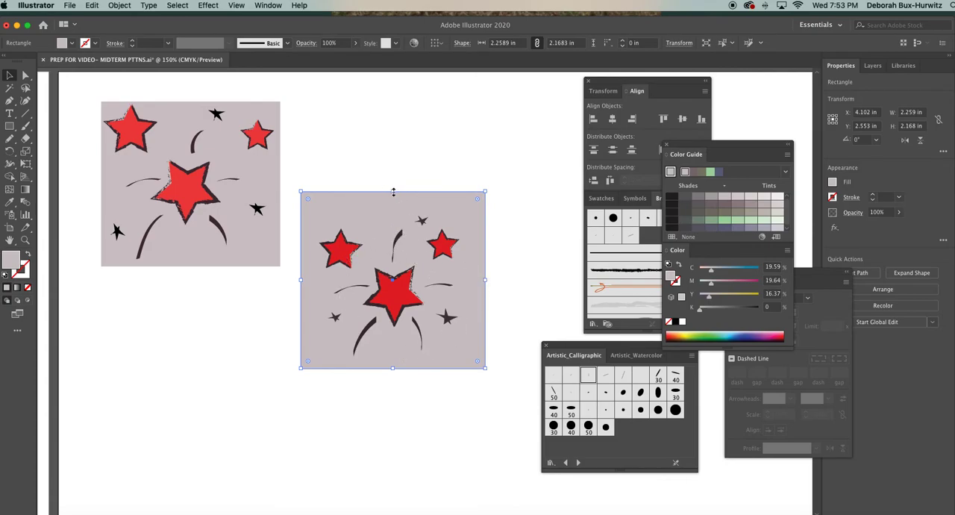
# Trim the background rectangle on all four sides to about 1.84 × 1.81 in so it frames the motifs closely.
pyautogui.moveTo(393, 192); pyautogui.dragTo(393, 209)
pyautogui.moveTo(301, 288); pyautogui.dragTo(314, 288)
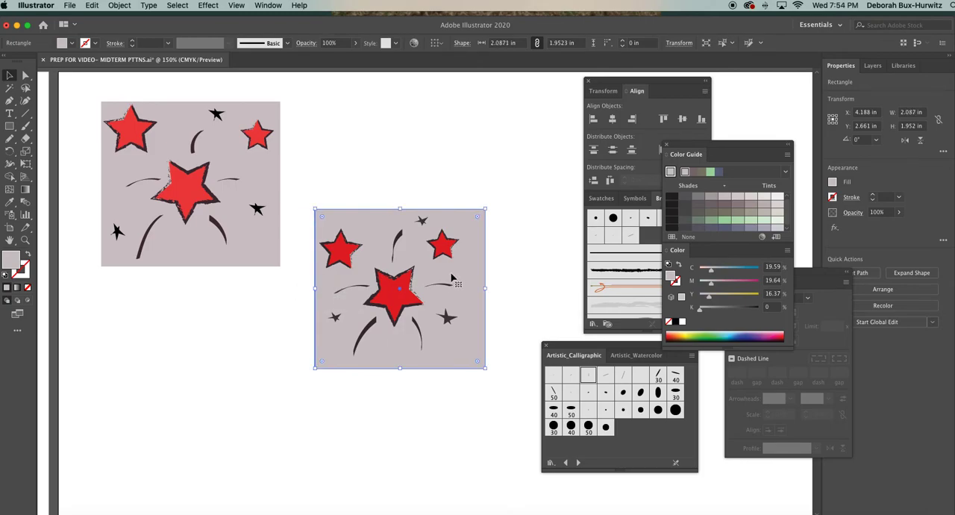
pyautogui.moveTo(485, 288); pyautogui.dragTo(465, 285)
pyautogui.moveTo(389, 368); pyautogui.dragTo(390, 360)
pyautogui.hscroll(3, 482, 309)
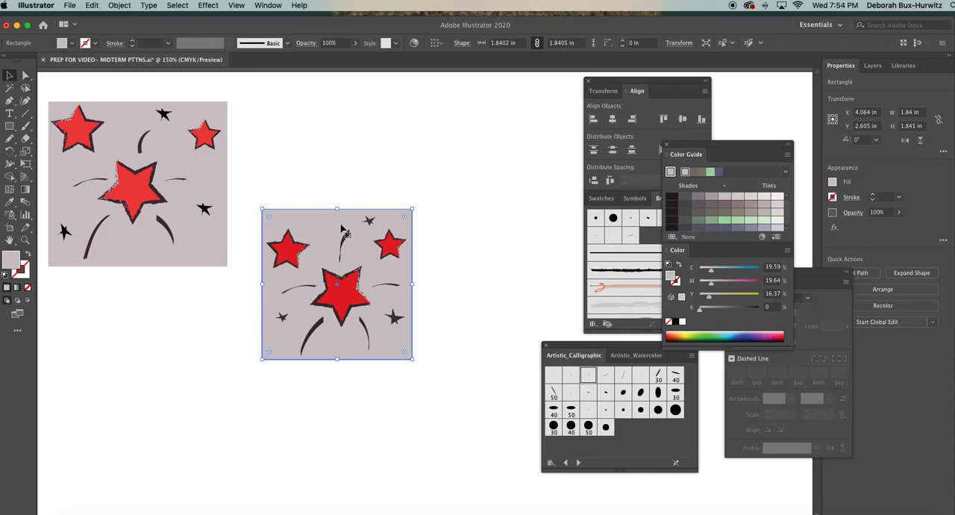
pyautogui.moveTo(337, 209); pyautogui.dragTo(337, 212)
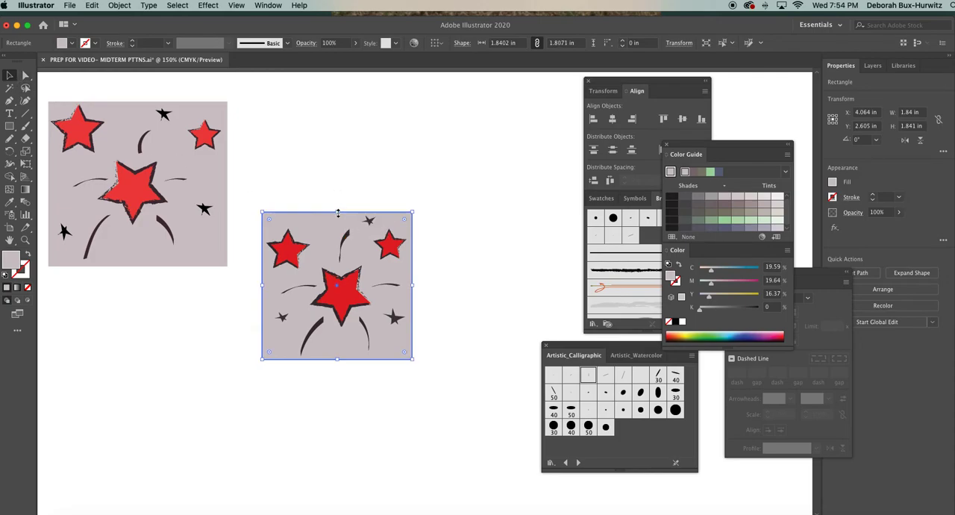
pyautogui.click(346, 193)
# Copy the whole tile with its background and place the duplicate flush against the original's right edge to test the spacing.
pyautogui.moveTo(257, 203); pyautogui.dragTo(430, 380)
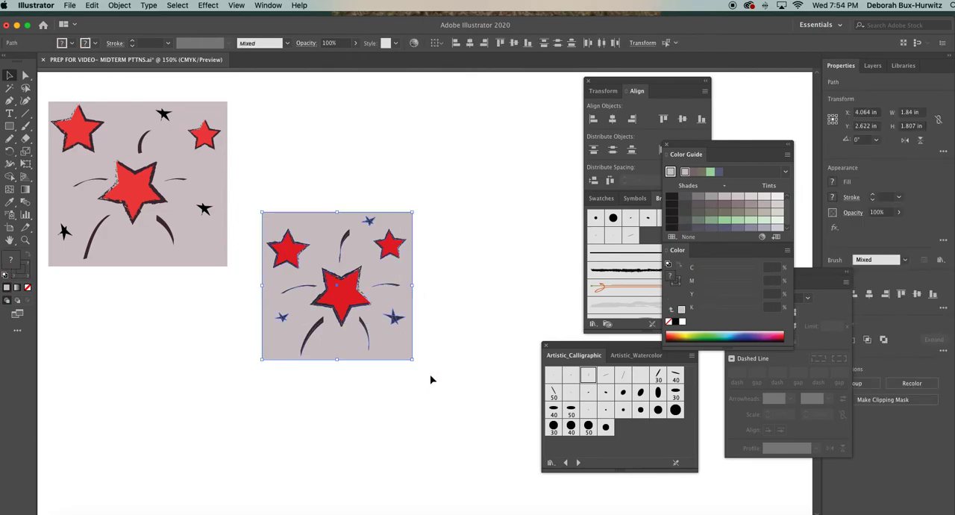
pyautogui.hscroll(5, 431, 380)
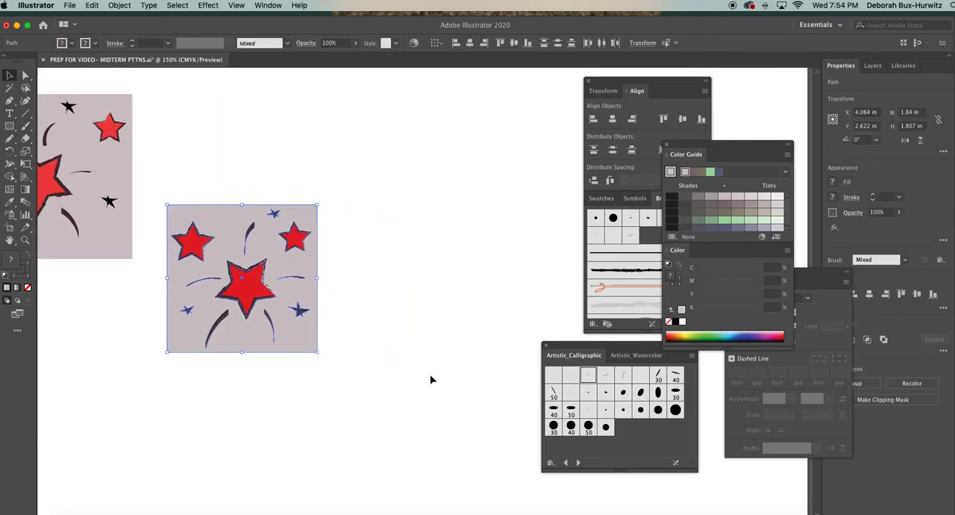
pyautogui.click(341, 258)
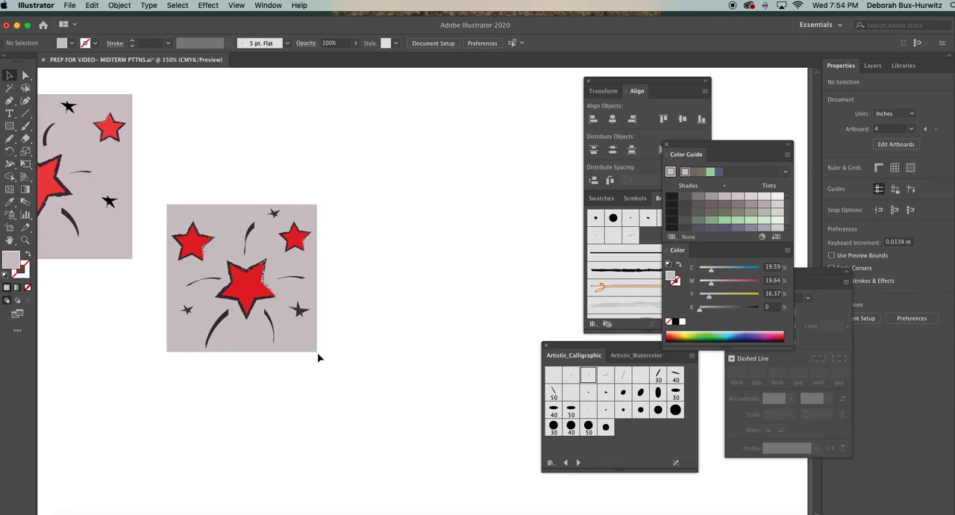
pyautogui.click(244, 210)
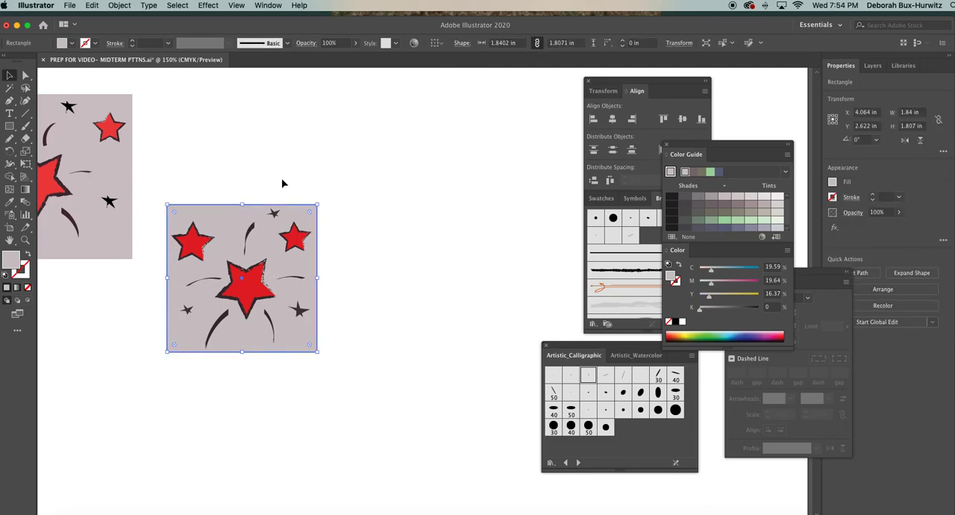
pyautogui.click(259, 186)
pyautogui.moveTo(158, 195); pyautogui.dragTo(345, 373)
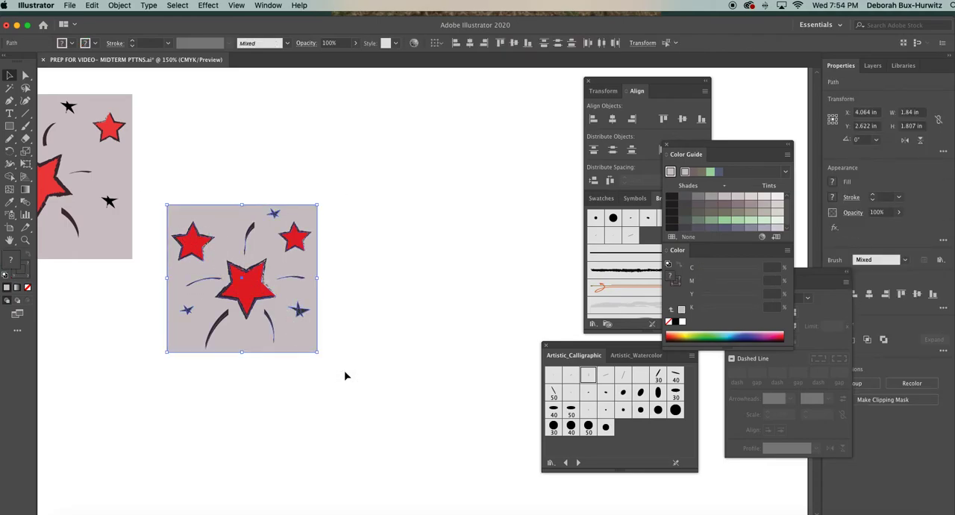
pyautogui.press('super+c')
pyautogui.press('super+v')
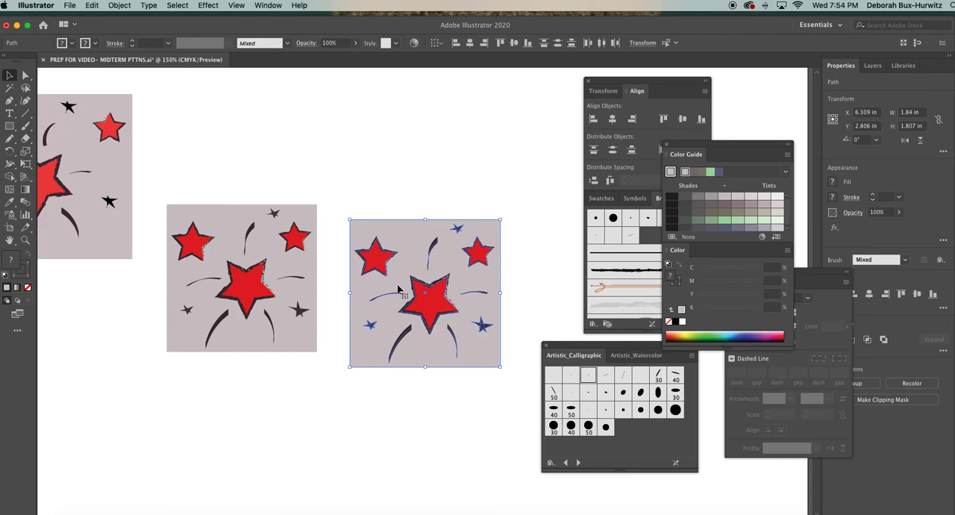
pyautogui.moveTo(394, 283); pyautogui.dragTo(361, 267)
pyautogui.click(347, 190)
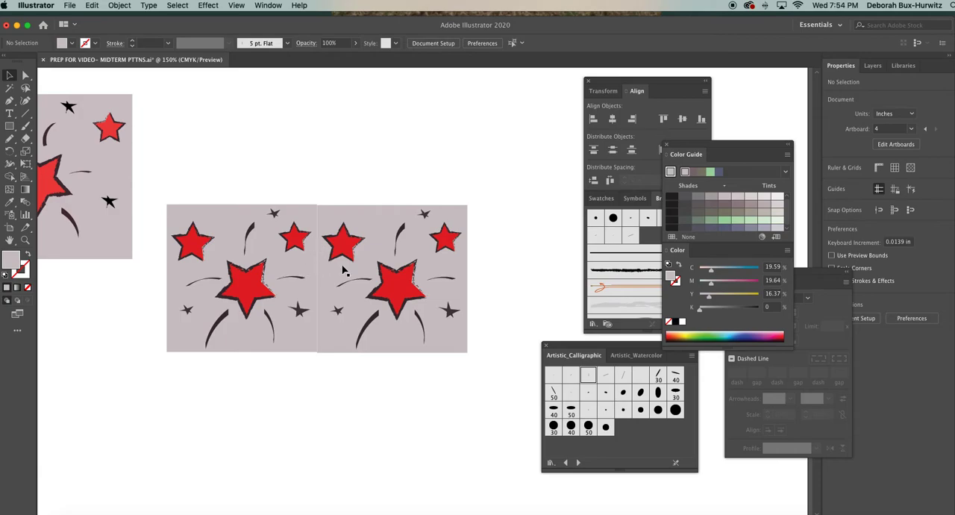
# Move the duplicate tile away to the right and widen the original tile's background to about 2.05 in.
pyautogui.moveTo(337, 201); pyautogui.dragTo(464, 349)
pyautogui.moveTo(403, 293); pyautogui.dragTo(437, 291)
pyautogui.click(346, 197)
pyautogui.click(317, 261)
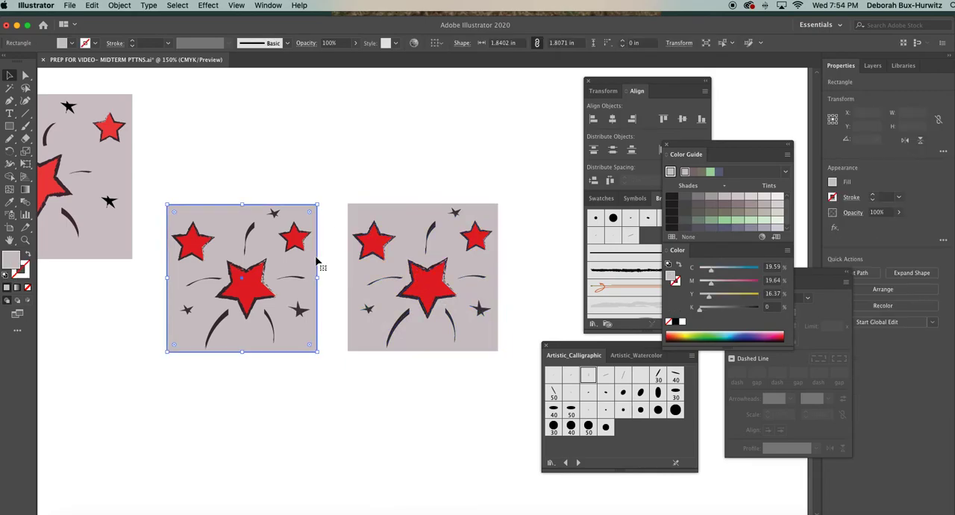
pyautogui.moveTo(317, 278); pyautogui.dragTo(333, 278)
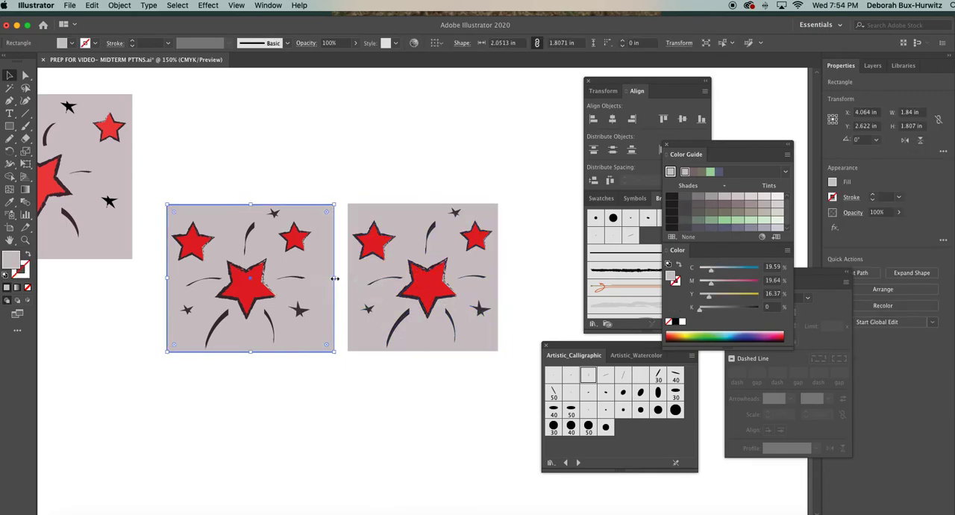
# Replace the narrower test copy with a duplicate of the widened tile, placed flush against the original's right edge.
pyautogui.moveTo(351, 190); pyautogui.dragTo(501, 374)
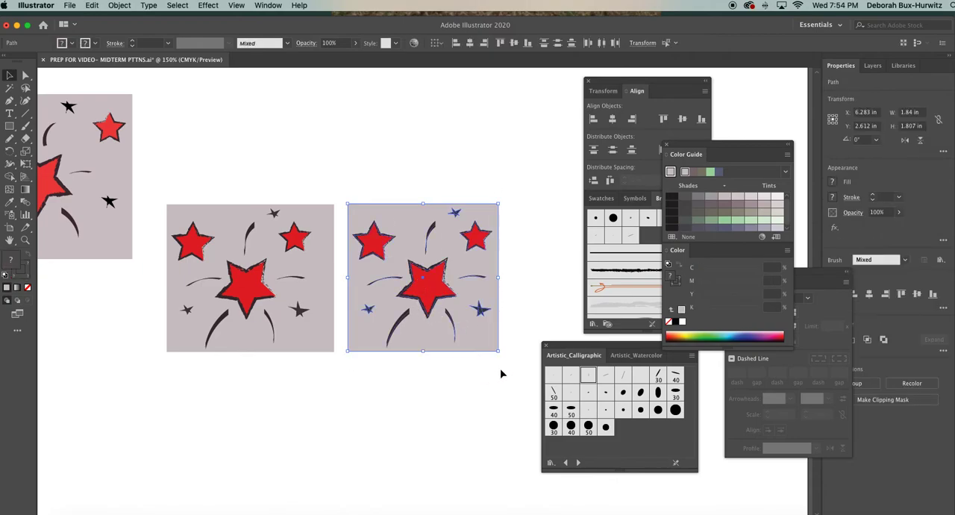
pyautogui.press('Delete')
pyautogui.moveTo(159, 184); pyautogui.dragTo(388, 390)
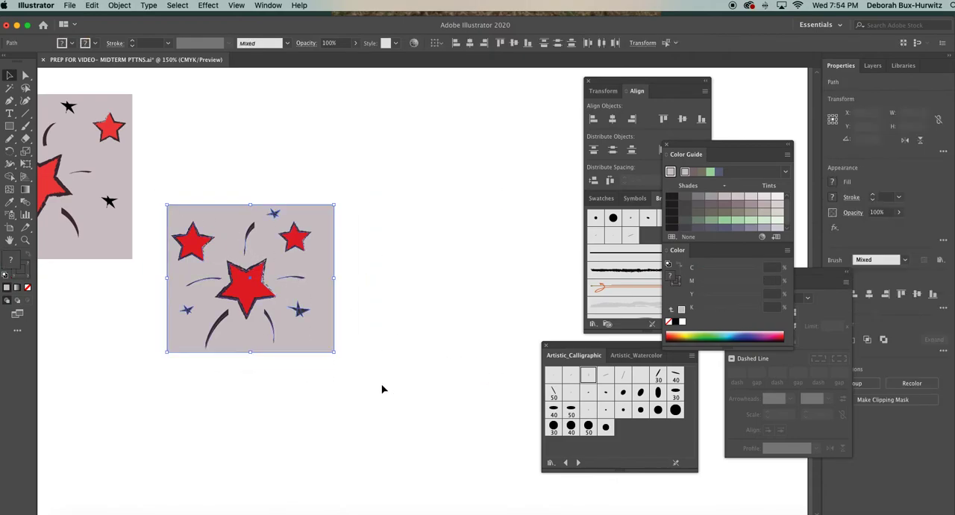
pyautogui.moveTo(305, 282); pyautogui.dragTo(478, 281)
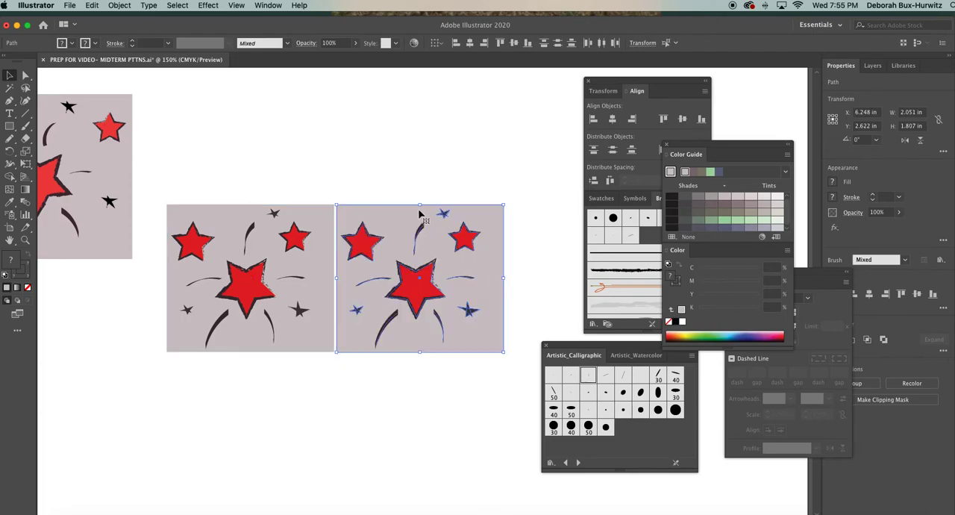
pyautogui.click(390, 186)
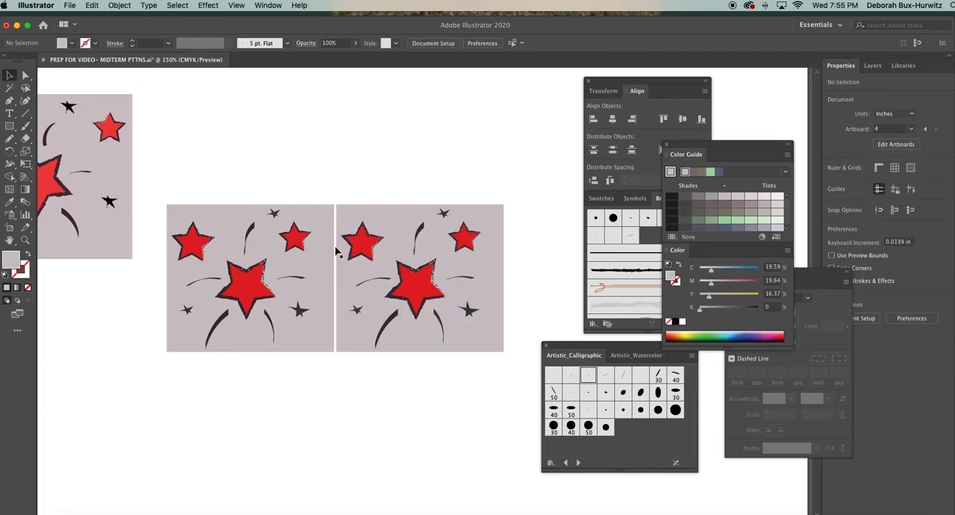
pyautogui.moveTo(338, 198); pyautogui.dragTo(506, 359)
pyautogui.click(375, 186)
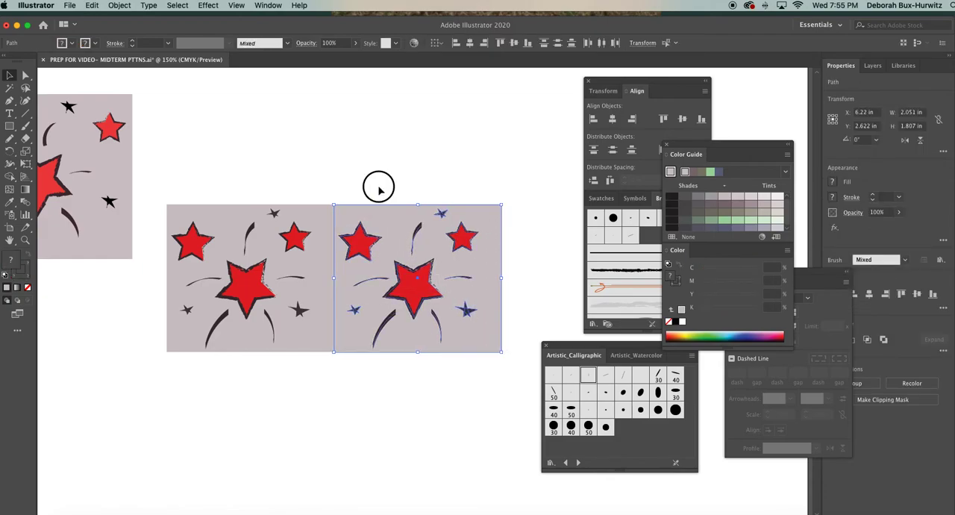
# Delete the duplicate tile and narrow the remaining background rectangle to about 1.83 in wide.
pyautogui.moveTo(352, 185); pyautogui.dragTo(500, 373)
pyautogui.press('Delete')
pyautogui.click(328, 265)
pyautogui.moveTo(336, 277); pyautogui.dragTo(318, 277)
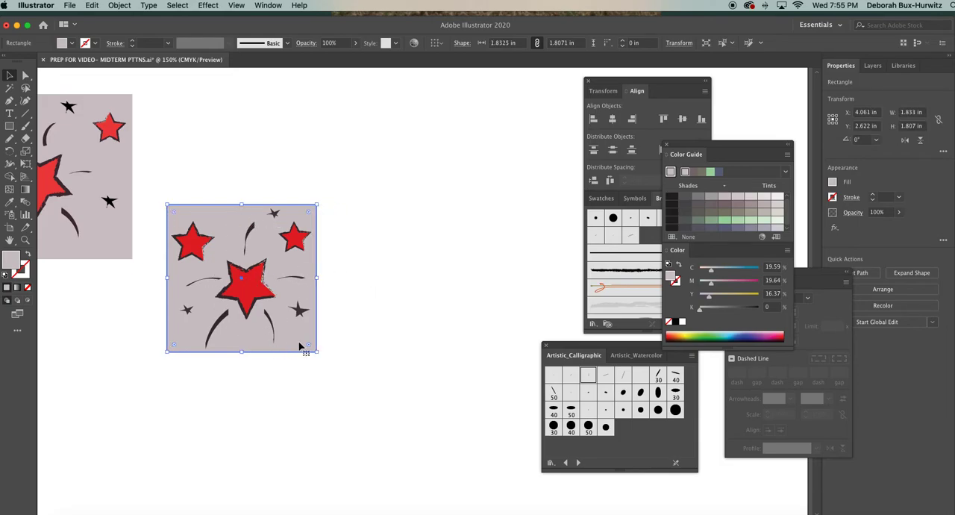
# Trim the background rectangle's upper and left edges slightly, making it about 1.79 in tall.
pyautogui.moveTo(239, 203); pyautogui.dragTo(239, 205)
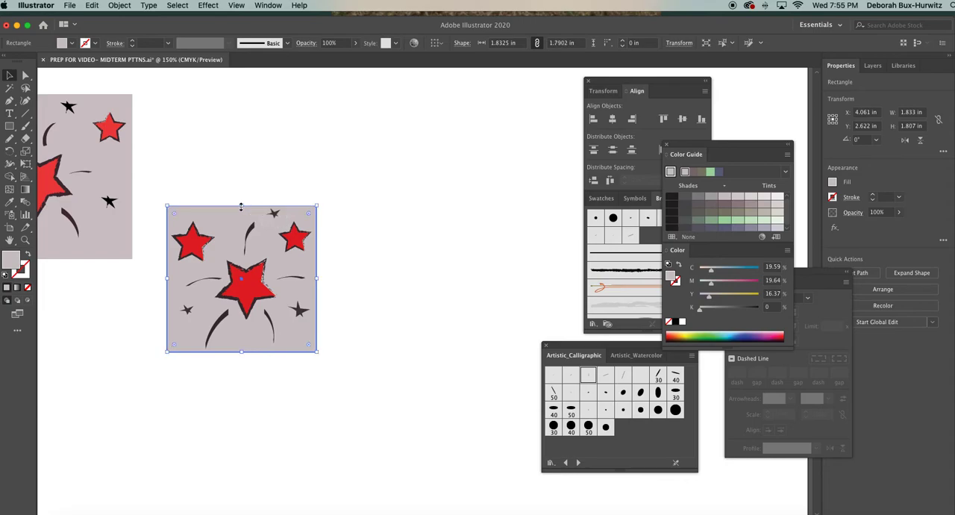
pyautogui.moveTo(165, 278); pyautogui.dragTo(168, 277)
pyautogui.click(385, 256)
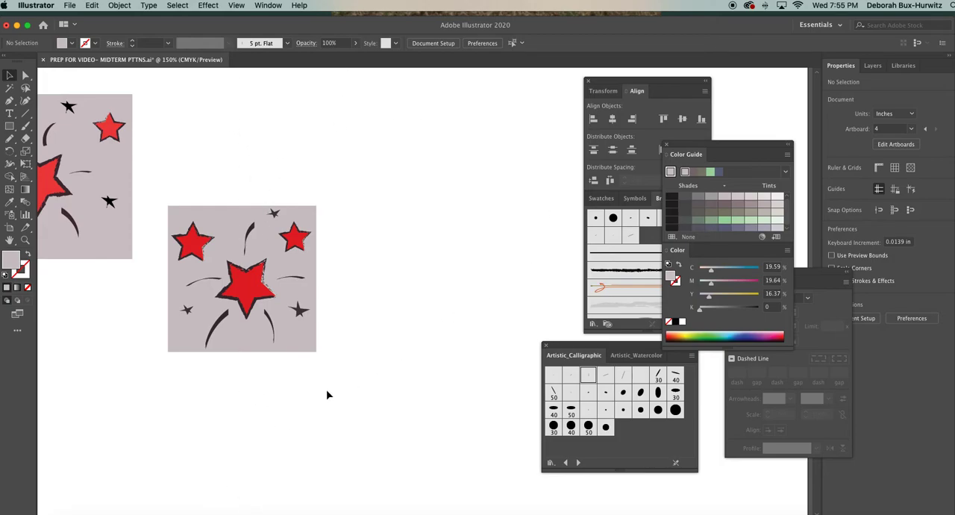
# Make a new pattern swatch from the whole star tile, including its mauve-gray background, and accept the pattern notice.
pyautogui.moveTo(157, 192); pyautogui.dragTo(397, 373)
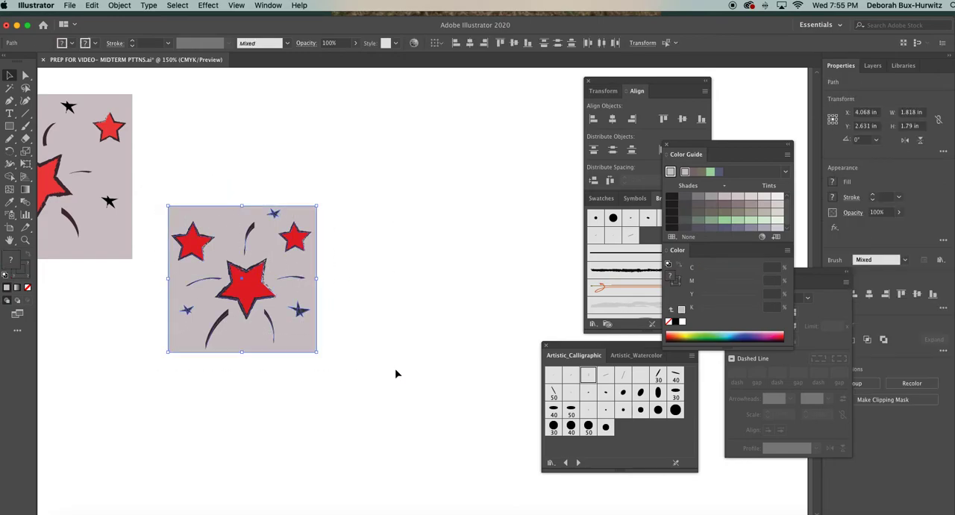
pyautogui.click(380, 315)
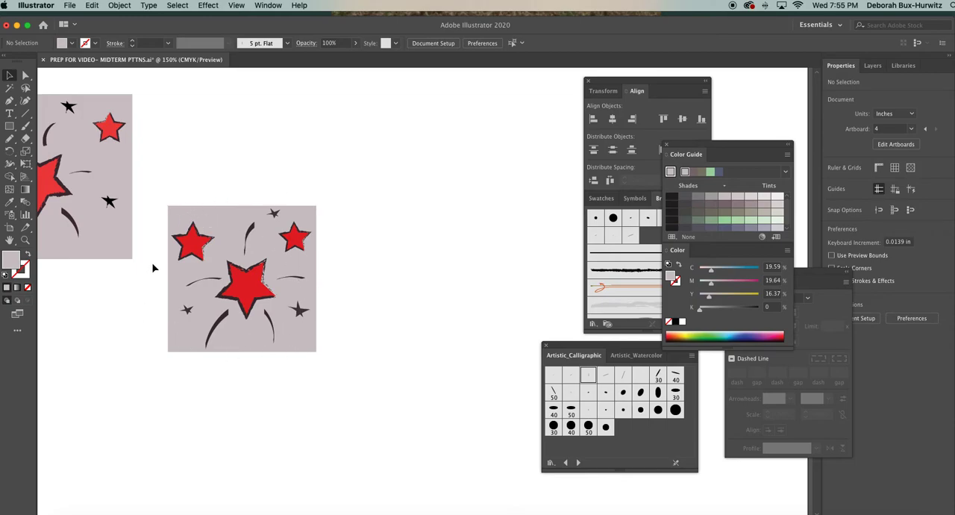
pyautogui.moveTo(159, 191); pyautogui.dragTo(343, 367)
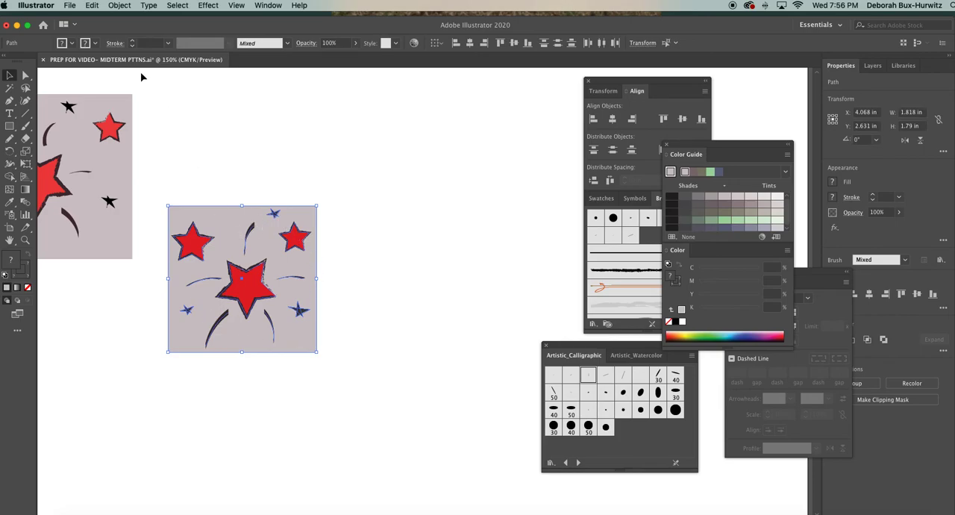
pyautogui.click(113, 5)
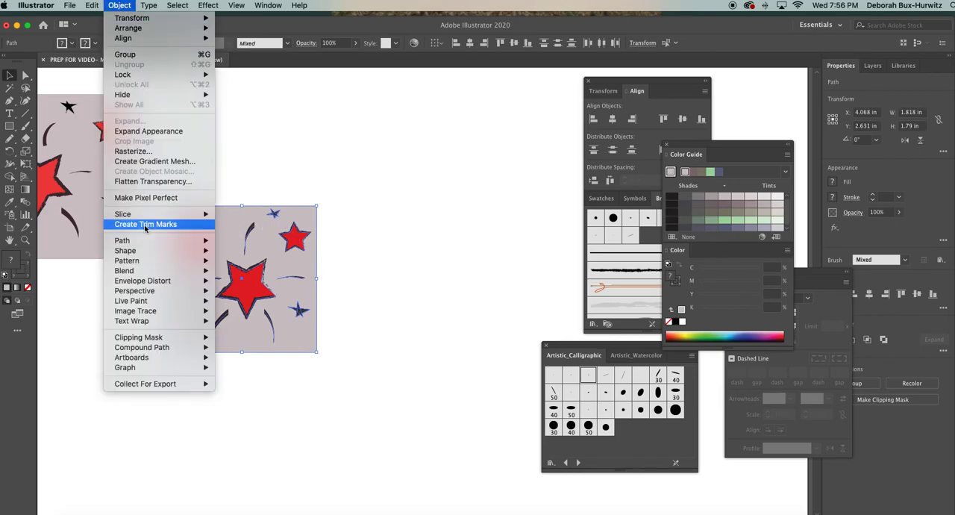
pyautogui.moveTo(148, 259)
pyautogui.click(228, 261)
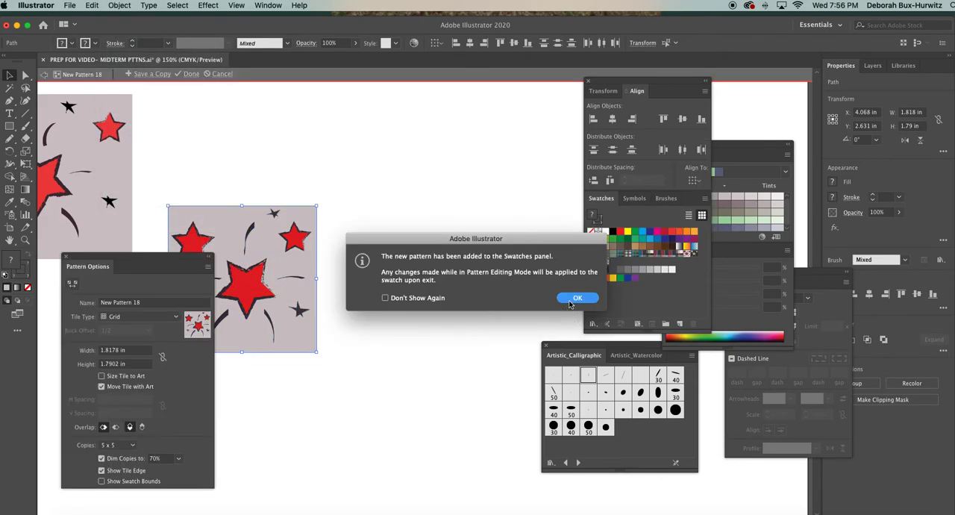
pyautogui.click(568, 298)
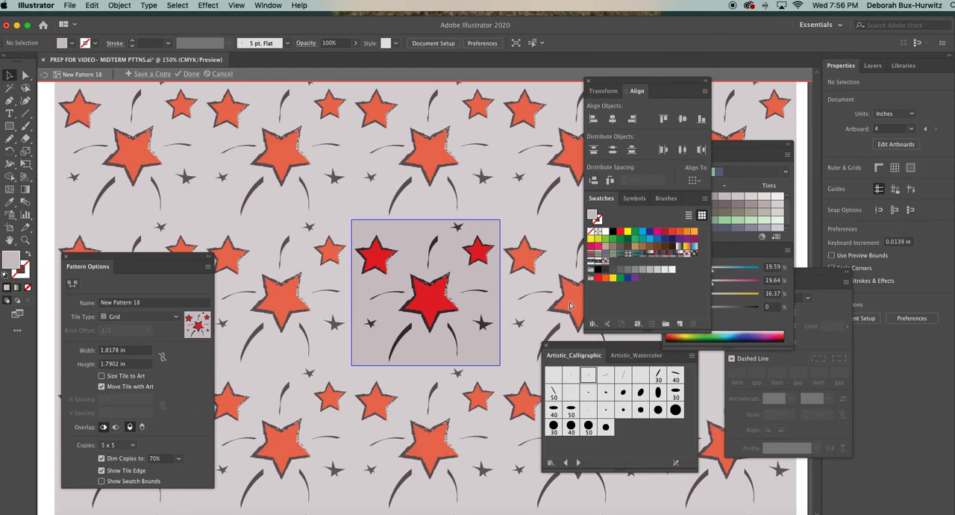
# Reposition the Pattern Options panel so that it stays clear of the central pattern tile.
pyautogui.press('super+minus')
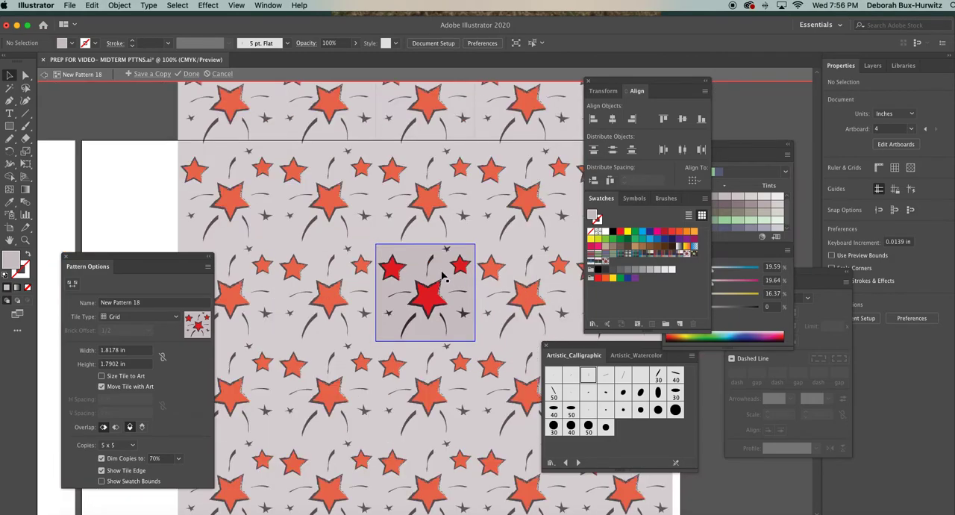
pyautogui.hscroll(3, 442, 276)
pyautogui.scroll(-1, 443, 276)
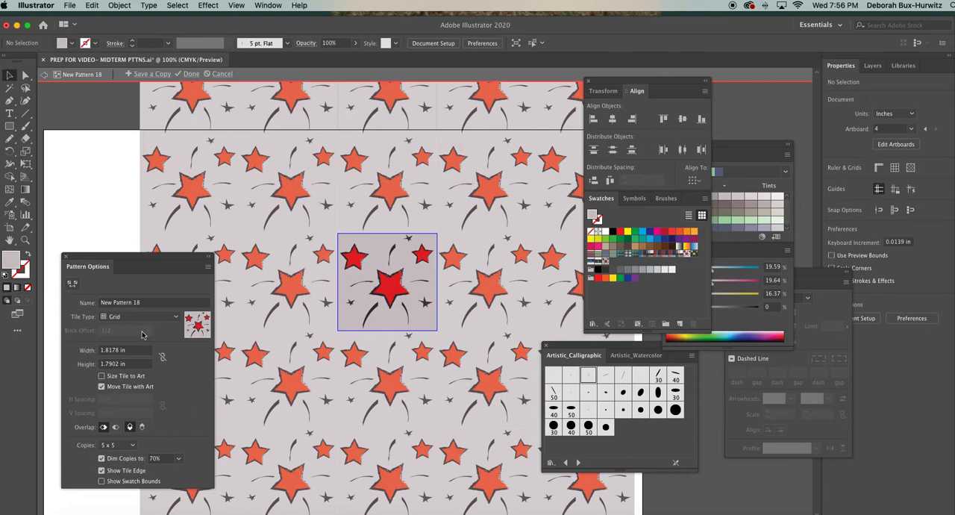
pyautogui.moveTo(133, 262); pyautogui.dragTo(144, 220)
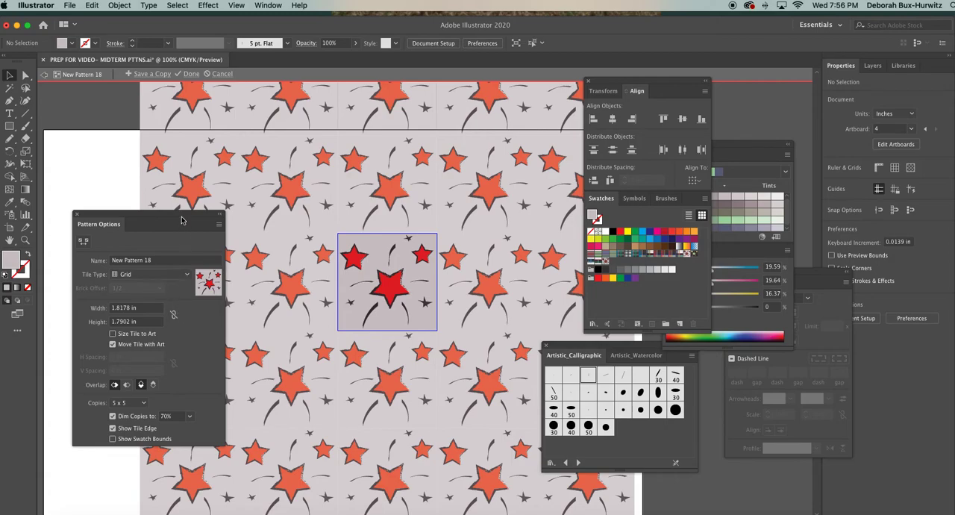
pyautogui.moveTo(183, 217); pyautogui.dragTo(183, 203)
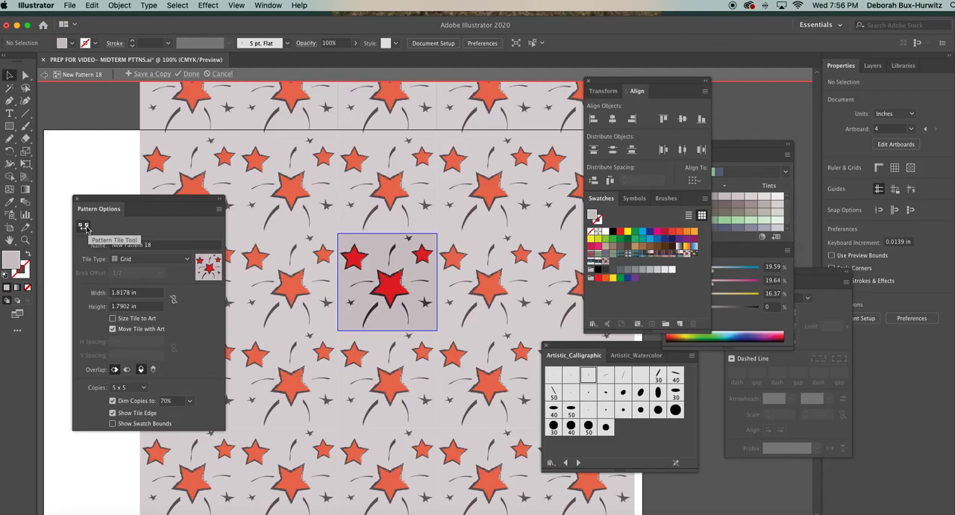
pyautogui.press('super+equal')
pyautogui.press('super+equal')
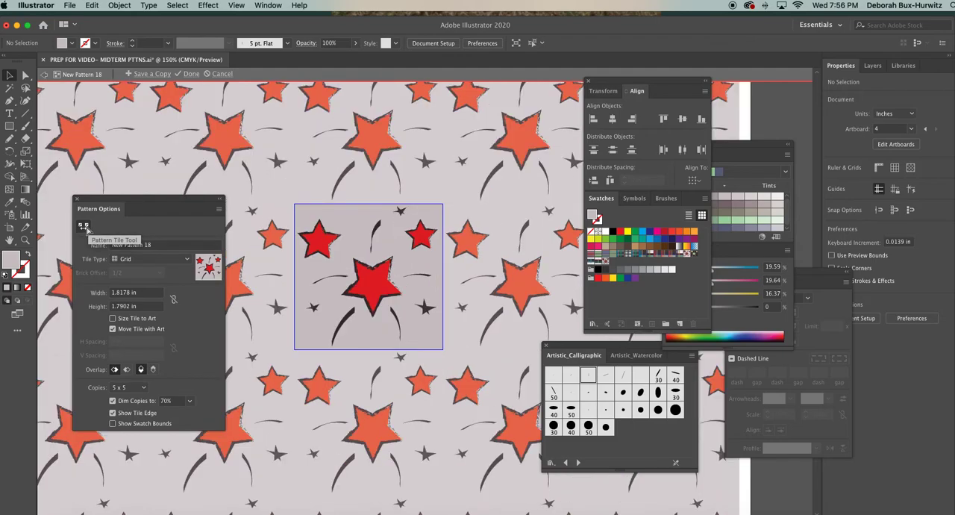
pyautogui.moveTo(141, 199); pyautogui.dragTo(120, 195)
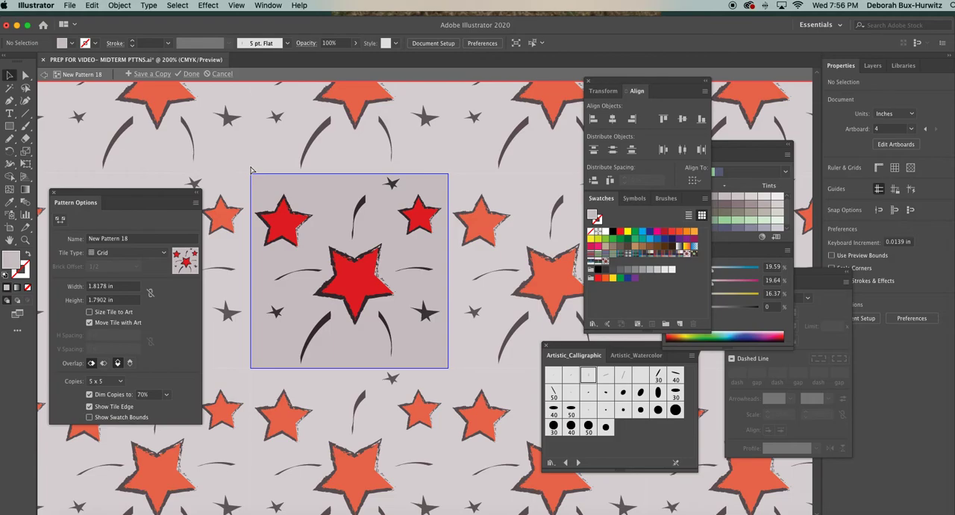
# With the Pattern Tile Tool, lower the repeat tile's upper edge slightly to a height of about 1.78 in.
pyautogui.press('super+equal')
pyautogui.hscroll(-5, 236, 154)
pyautogui.scroll(2, 237, 154)
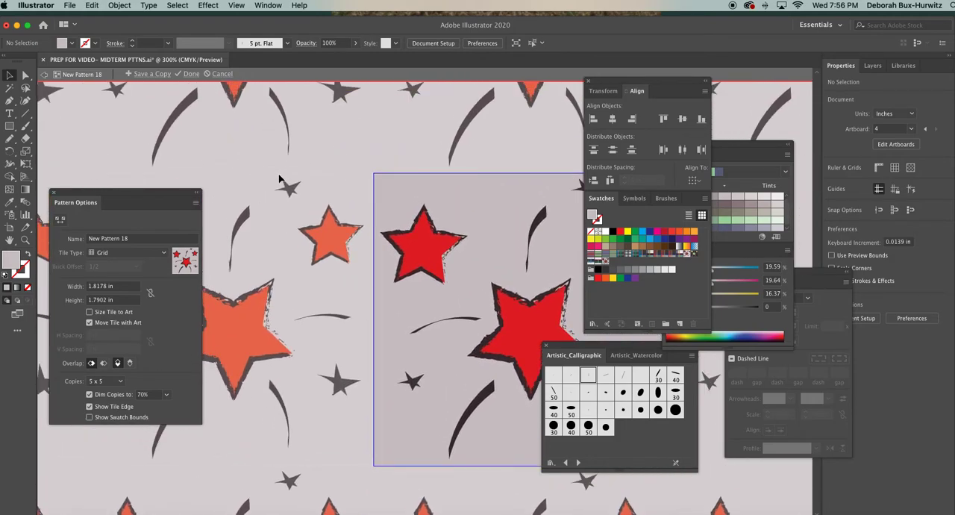
pyautogui.click(59, 218)
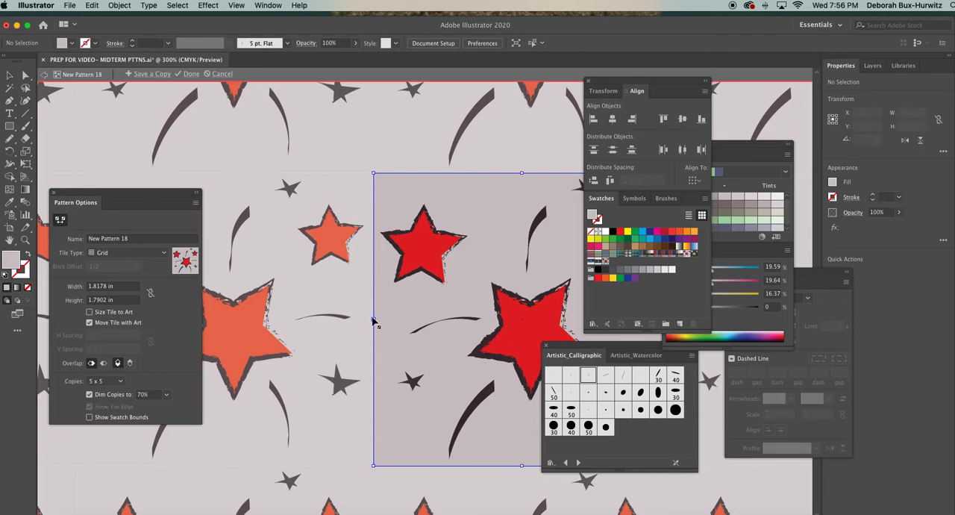
pyautogui.hscroll(5, 375, 322)
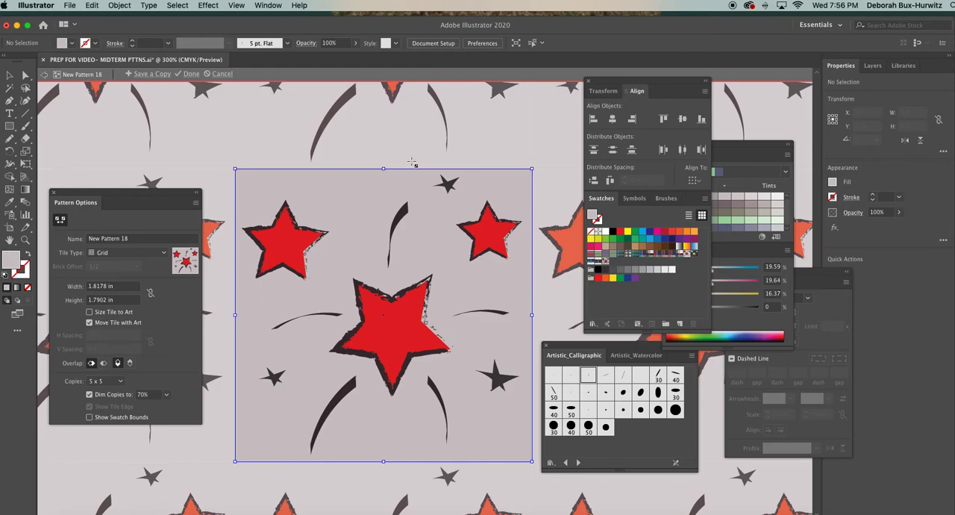
pyautogui.moveTo(384, 168); pyautogui.dragTo(383, 172)
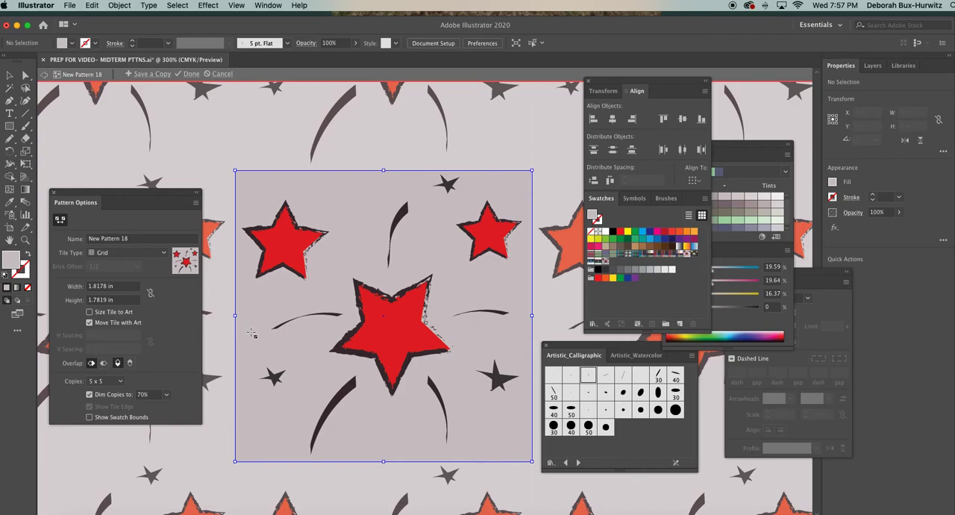
# Trim the repeat tile inward at its left edge and lower-right corner to about 1.79 × 1.75 in.
pyautogui.hscroll(-1, 251, 333)
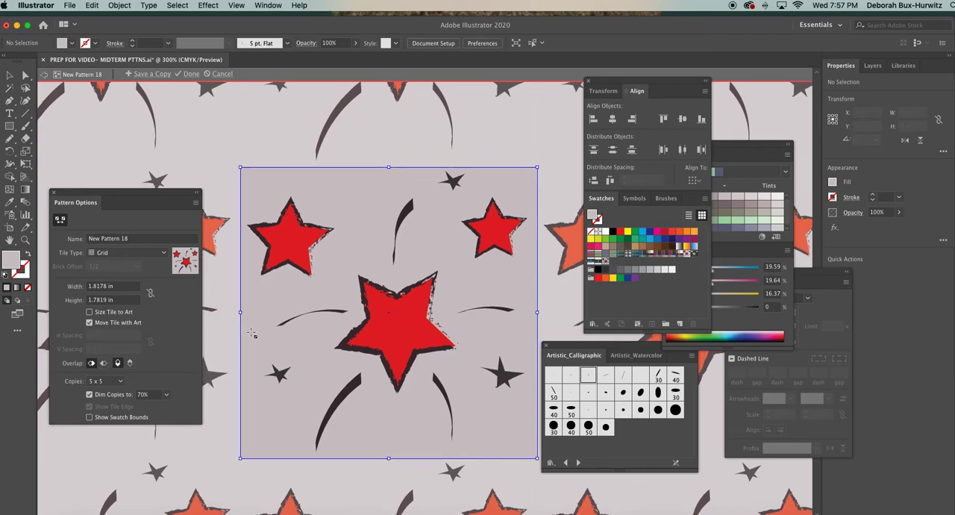
pyautogui.press('super+minus')
pyautogui.press('super+minus')
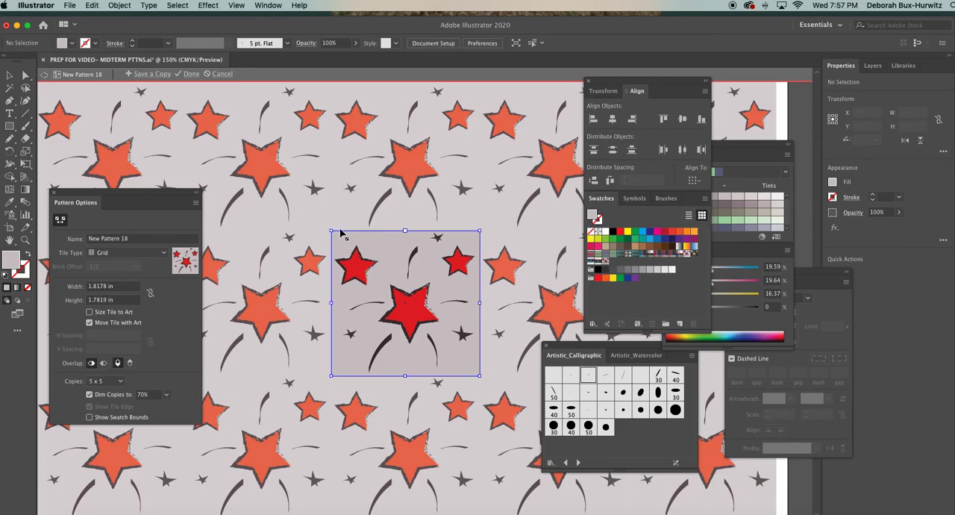
pyautogui.press('super+minus')
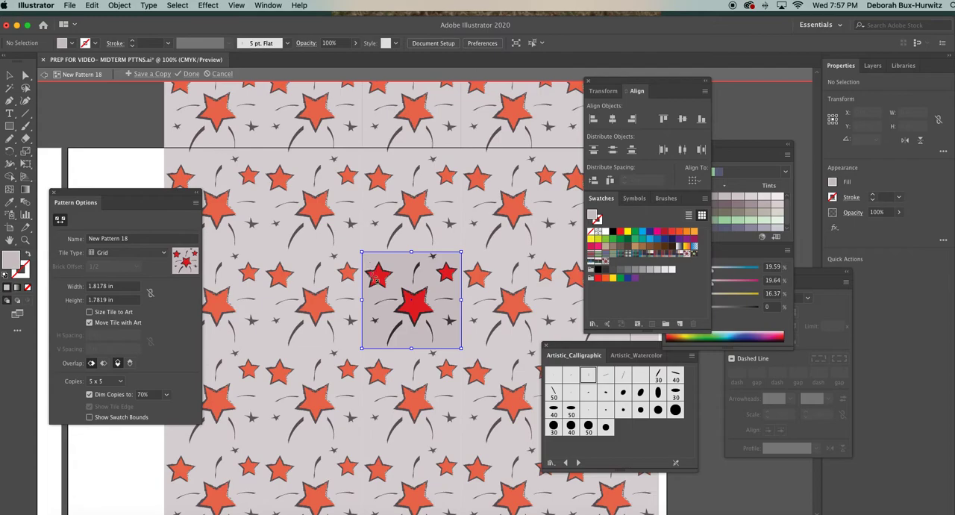
pyautogui.click(361, 299)
pyautogui.moveTo(362, 299); pyautogui.dragTo(364, 300)
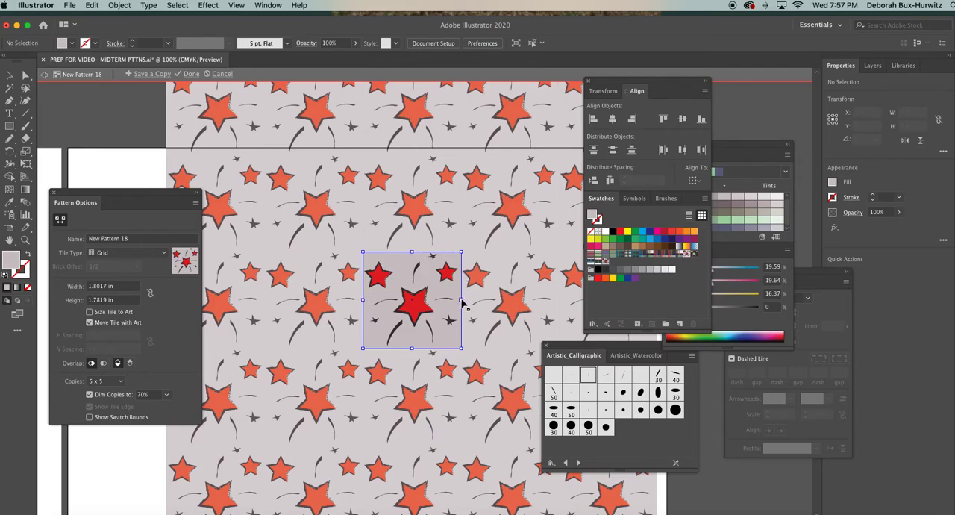
pyautogui.moveTo(461, 347); pyautogui.dragTo(461, 346)
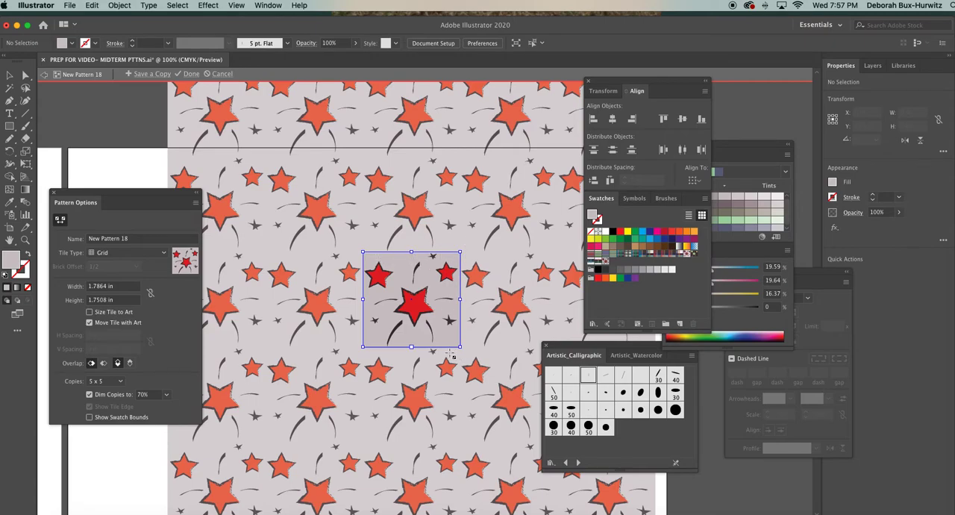
# Readjust the repeat tile's lower edge and upper-left corner to a size of about 1.80 × 1.77 in.
pyautogui.moveTo(411, 346); pyautogui.dragTo(411, 339)
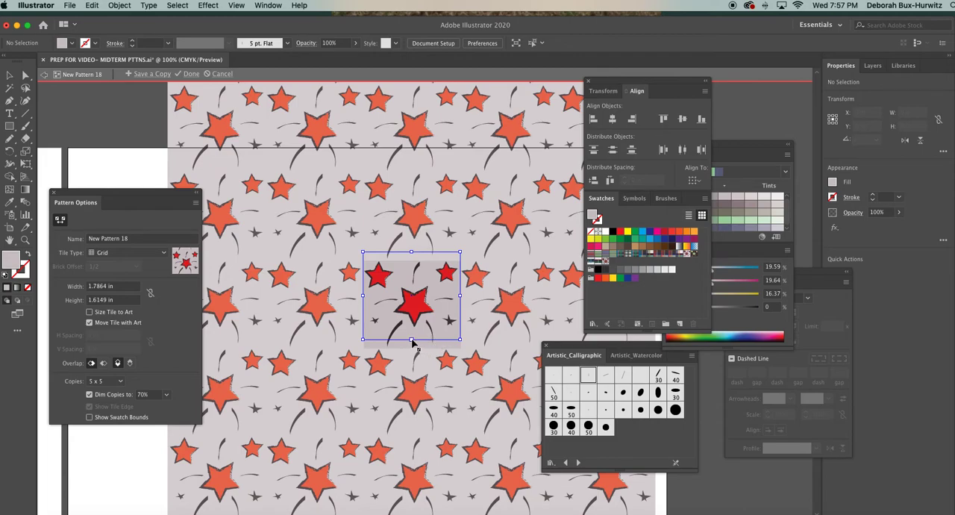
pyautogui.moveTo(411, 339)
pyautogui.mouseDown()
pyautogui.moveTo(412, 359)
pyautogui.moveTo(411, 349)
pyautogui.mouseUp()
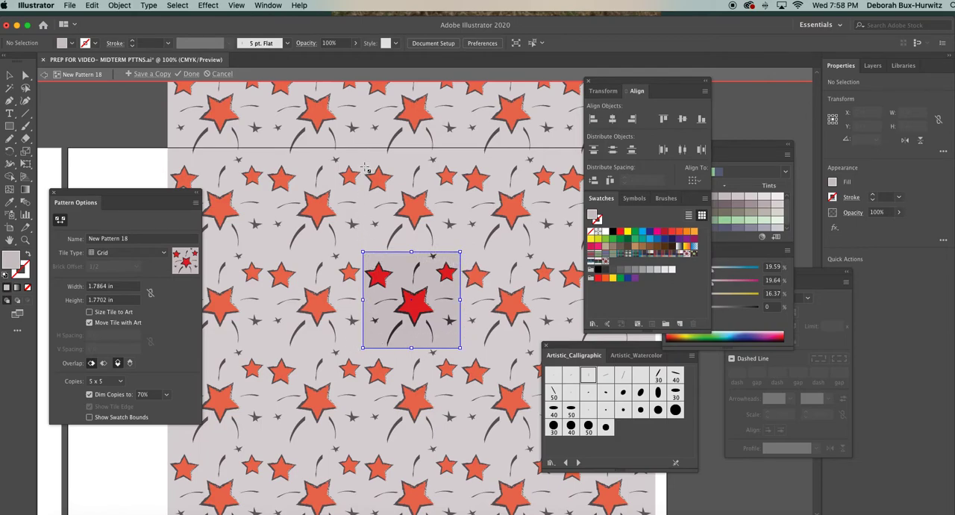
pyautogui.moveTo(363, 254); pyautogui.dragTo(362, 253)
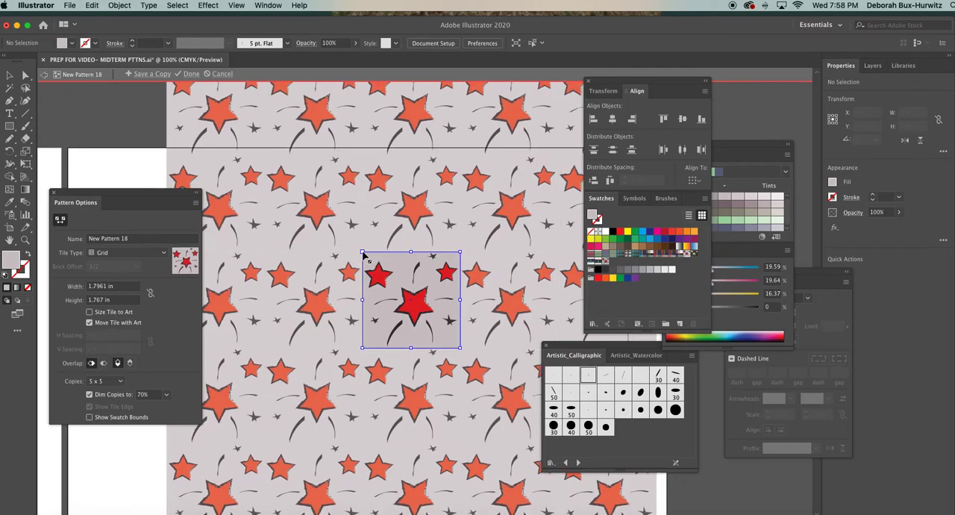
# Set the pattern's tile type to Brick by Row and close the Align/Swatches and Artistic_Calligraphic brush panels.
pyautogui.click(164, 254)
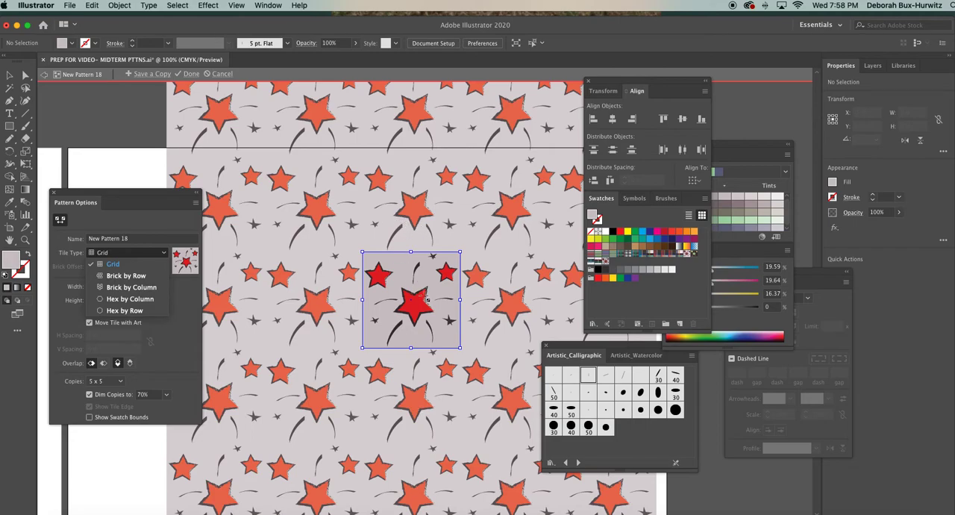
pyautogui.click(127, 276)
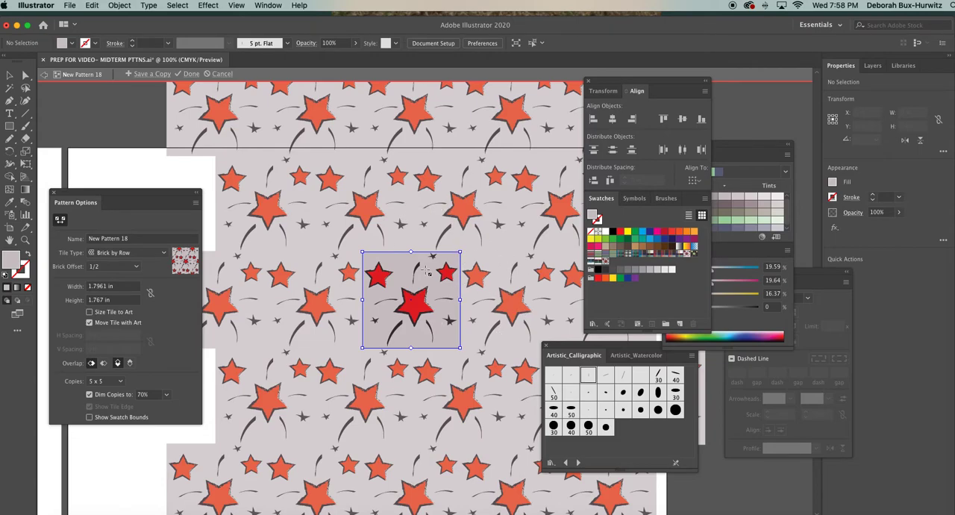
pyautogui.click(588, 80)
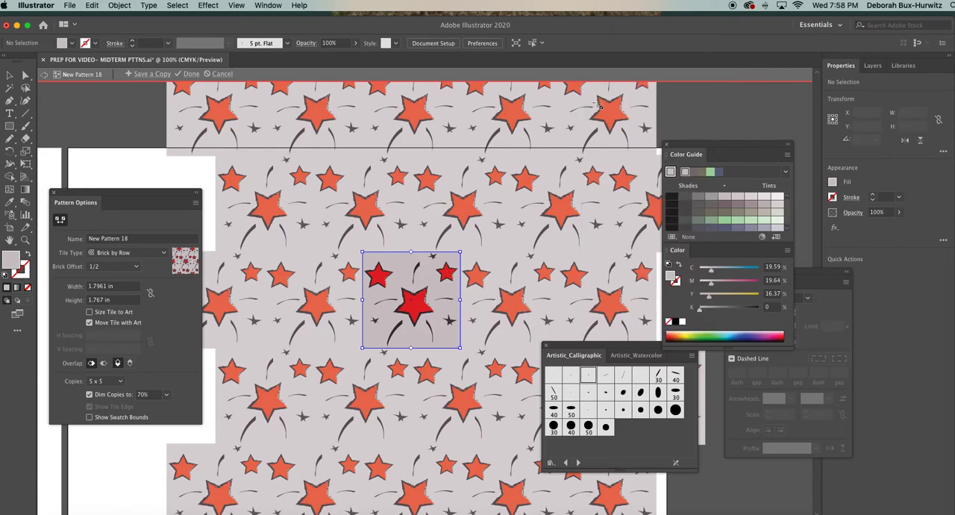
pyautogui.click(545, 345)
# Try the Brick by Column tile type, followed by Hex by Column with the hexagonal tile widened to about 2.42 in.
pyautogui.click(149, 253)
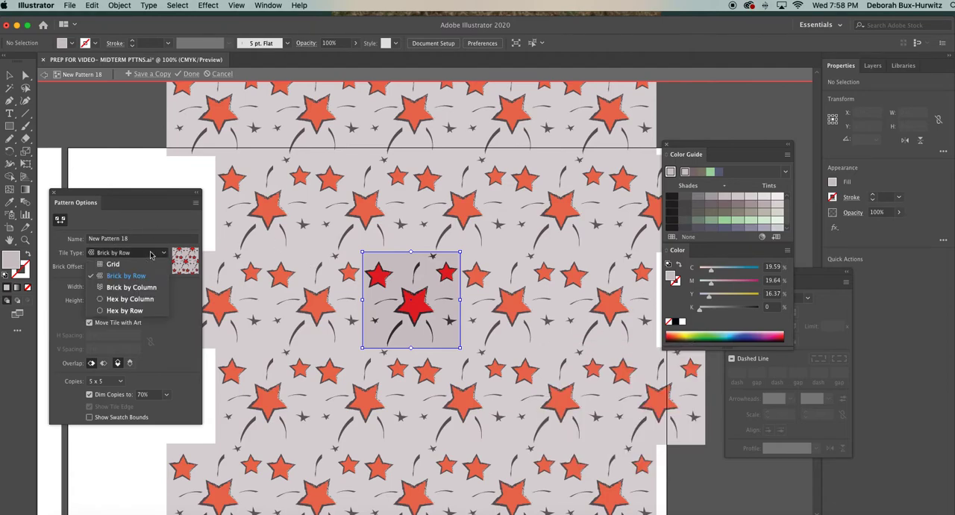
pyautogui.click(142, 288)
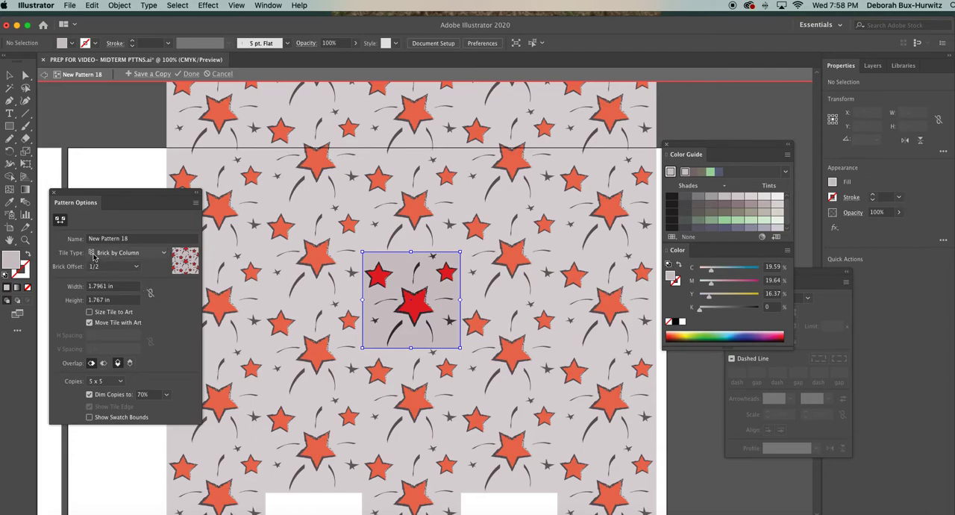
pyautogui.click(164, 253)
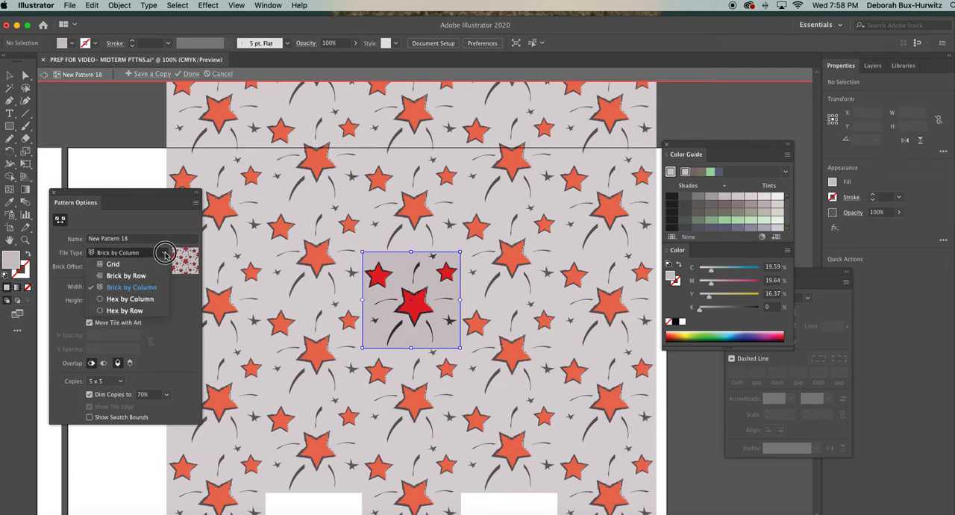
pyautogui.click(154, 298)
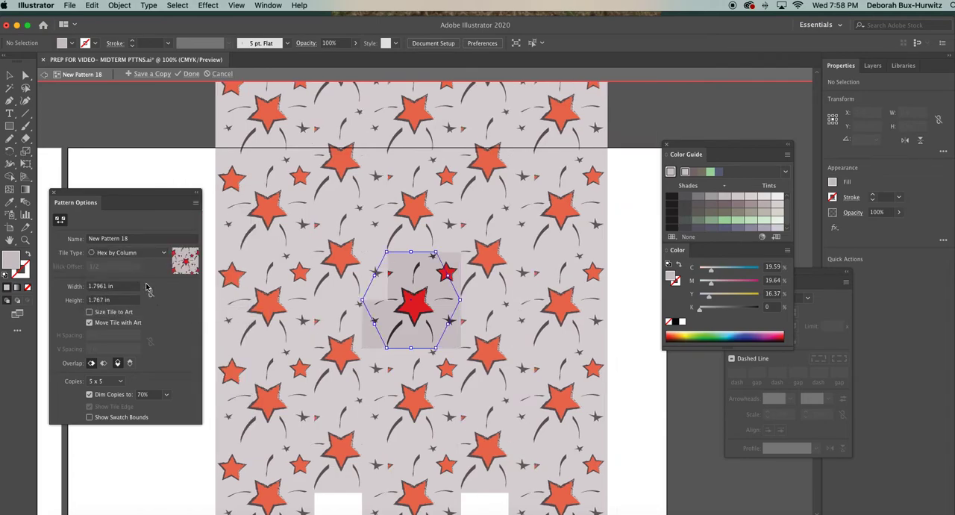
pyautogui.moveTo(460, 300); pyautogui.dragTo(493, 300)
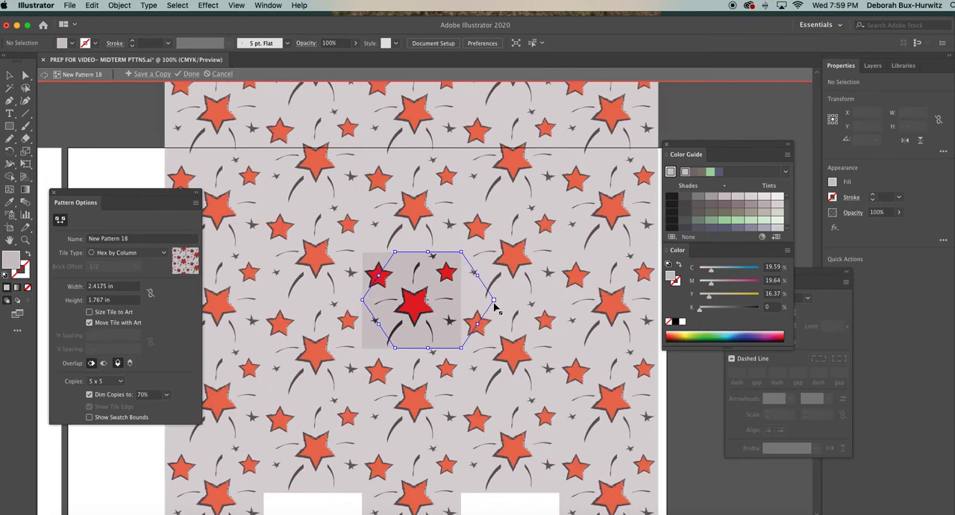
# Try the Hex by Row and Brick by Column tile types on the widened star pattern tile.
pyautogui.click(157, 253)
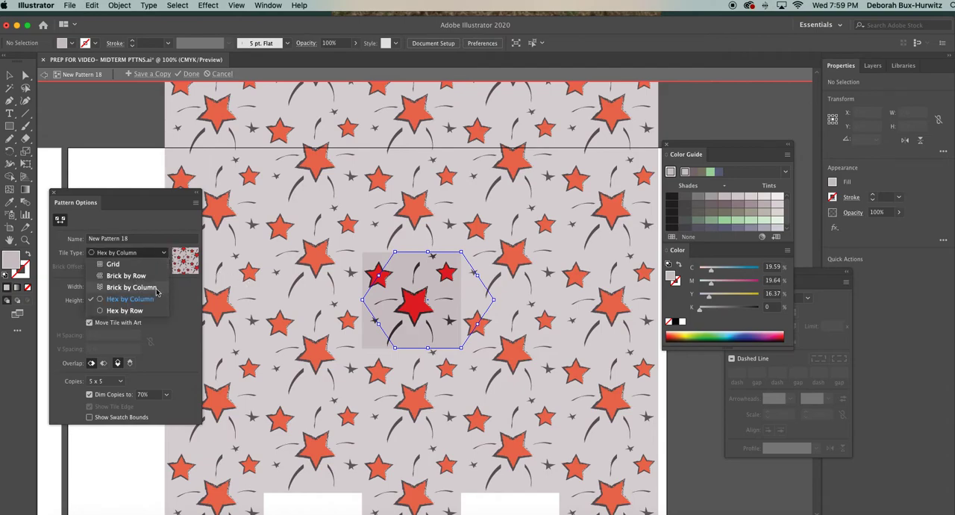
pyautogui.click(151, 311)
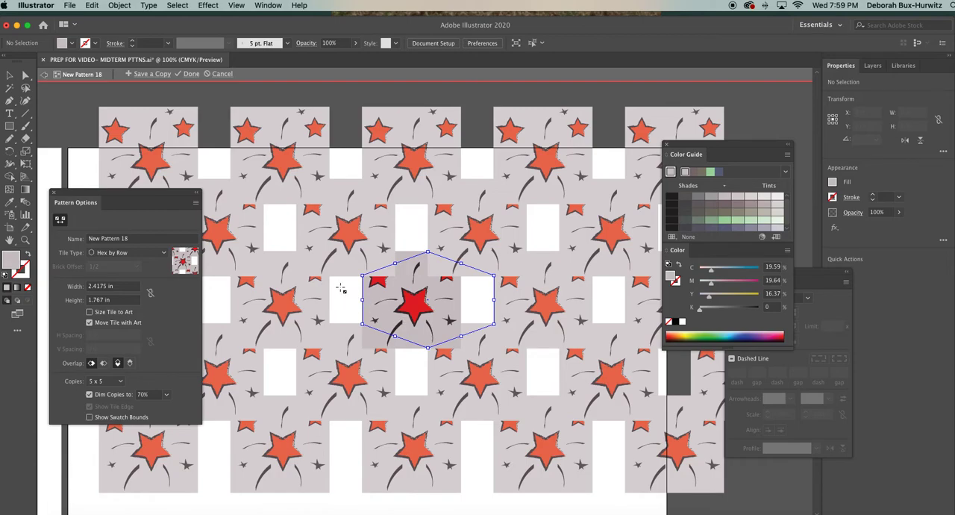
pyautogui.click(162, 253)
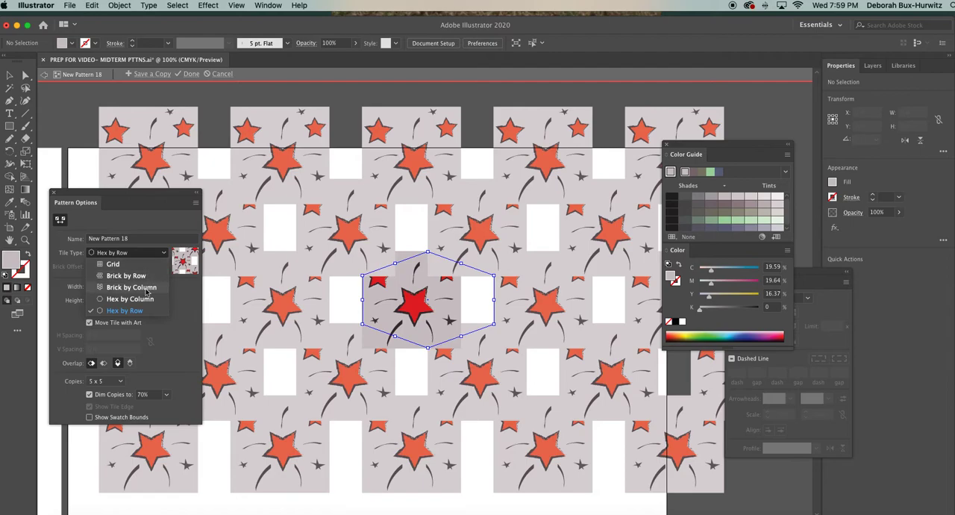
pyautogui.click(147, 288)
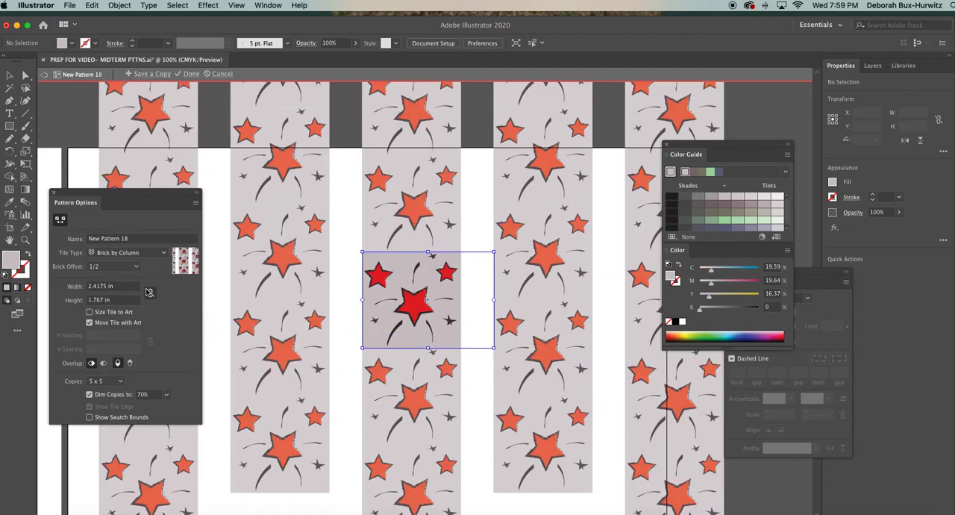
# Switch the tile type to Brick by Row and narrow the repeat tile to about 1.80 in wide to close the gaps.
pyautogui.click(155, 255)
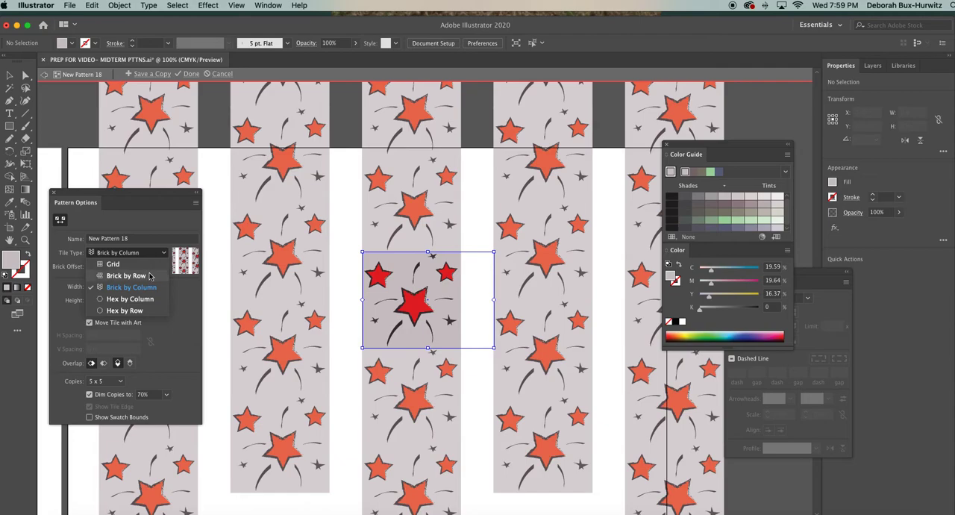
pyautogui.click(150, 276)
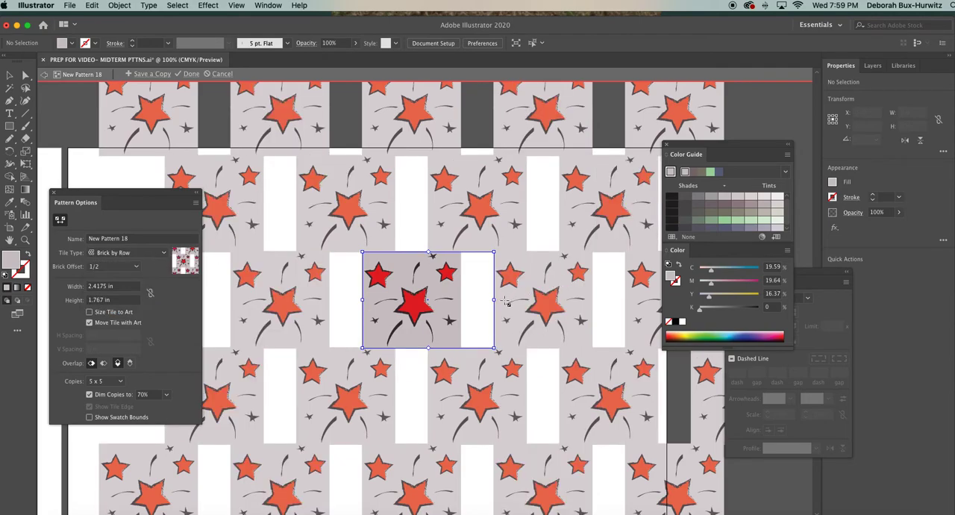
pyautogui.moveTo(494, 301); pyautogui.dragTo(461, 301)
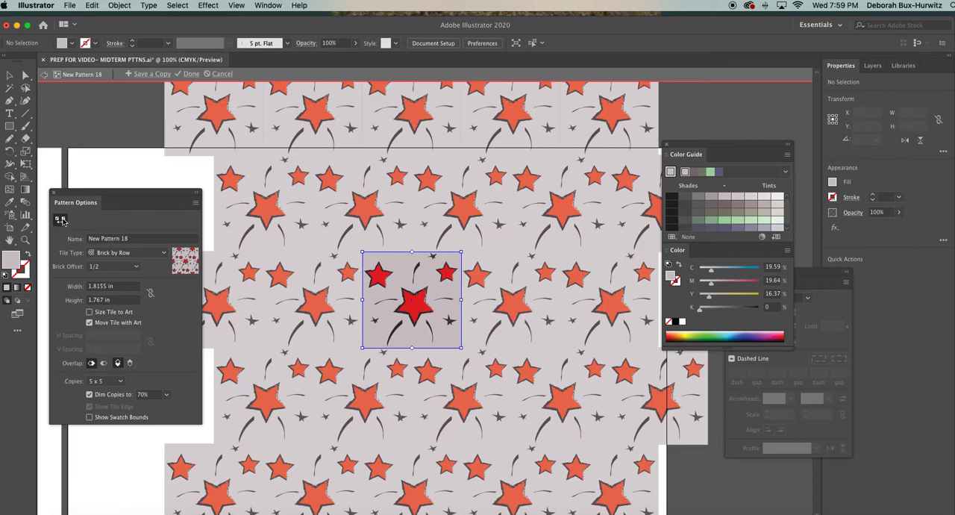
pyautogui.moveTo(461, 301); pyautogui.dragTo(460, 302)
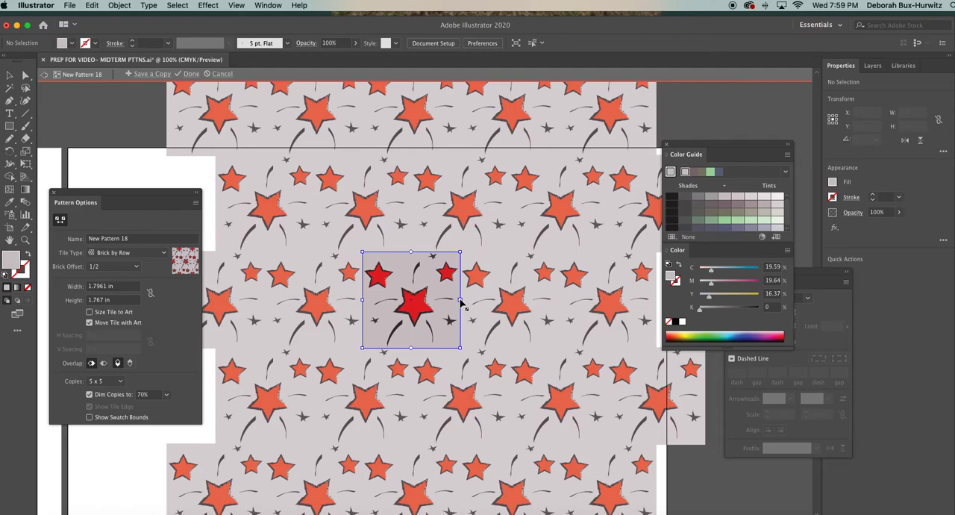
# Change the tile type to Brick by Column and try brick offsets of 2/3, 3/4 and 1/5.
pyautogui.click(164, 253)
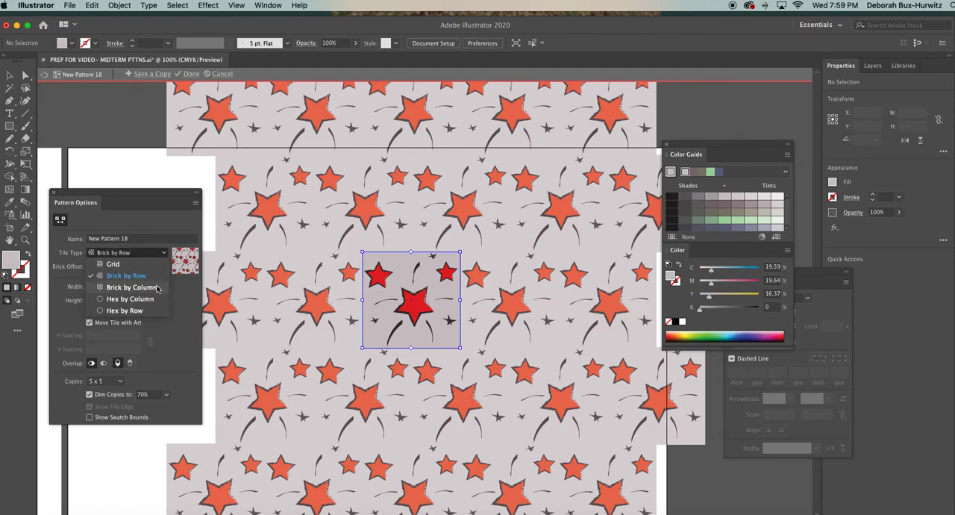
pyautogui.click(153, 287)
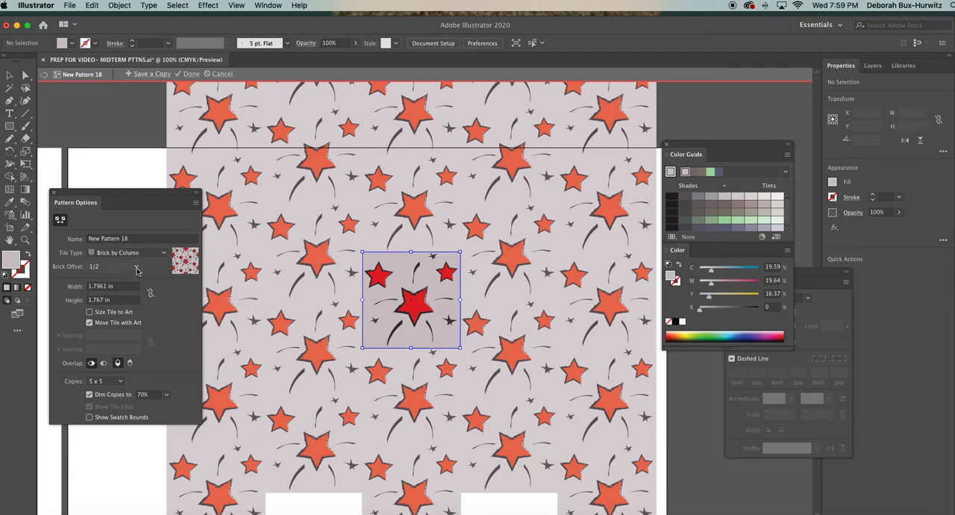
pyautogui.click(136, 268)
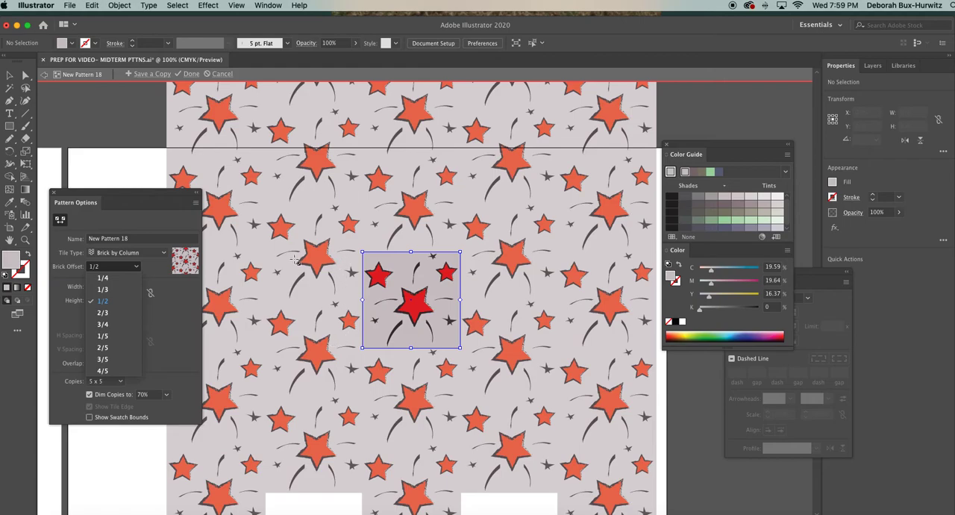
pyautogui.click(126, 313)
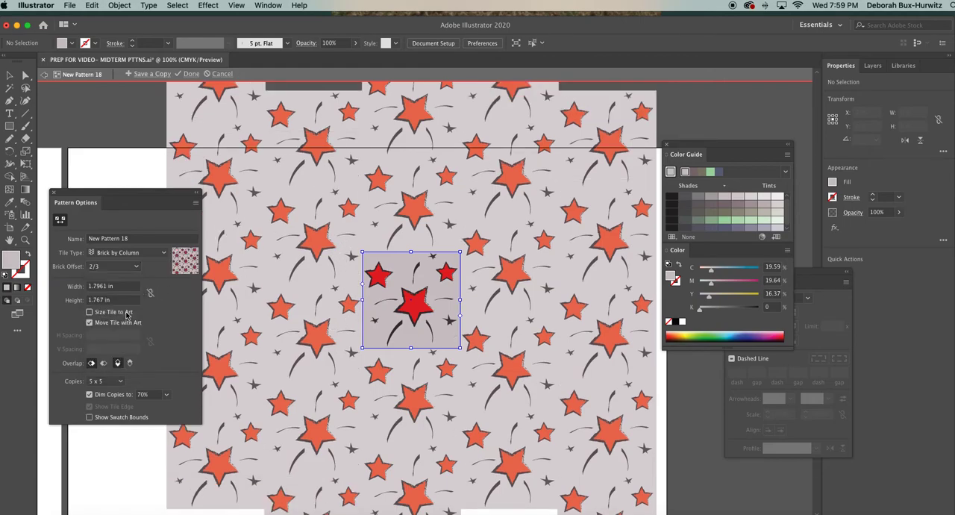
pyautogui.click(136, 267)
pyautogui.click(125, 325)
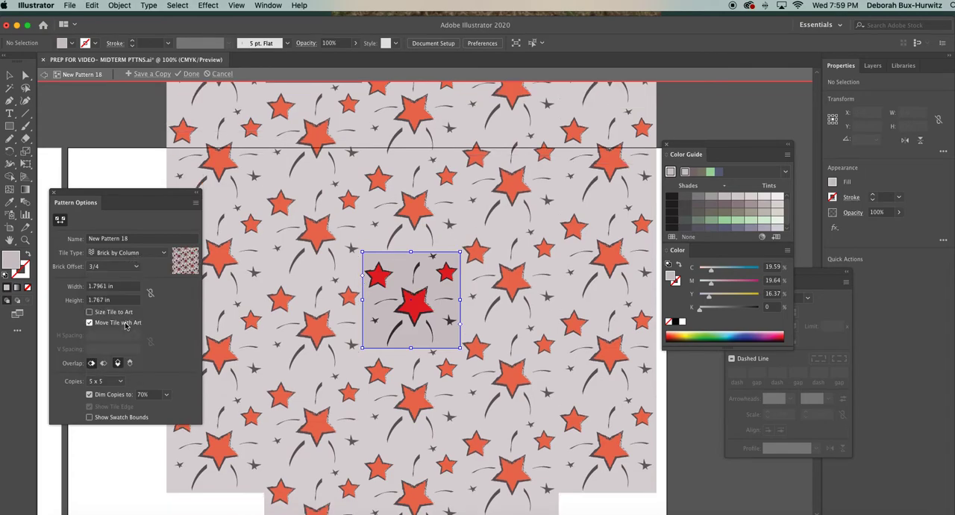
pyautogui.click(133, 266)
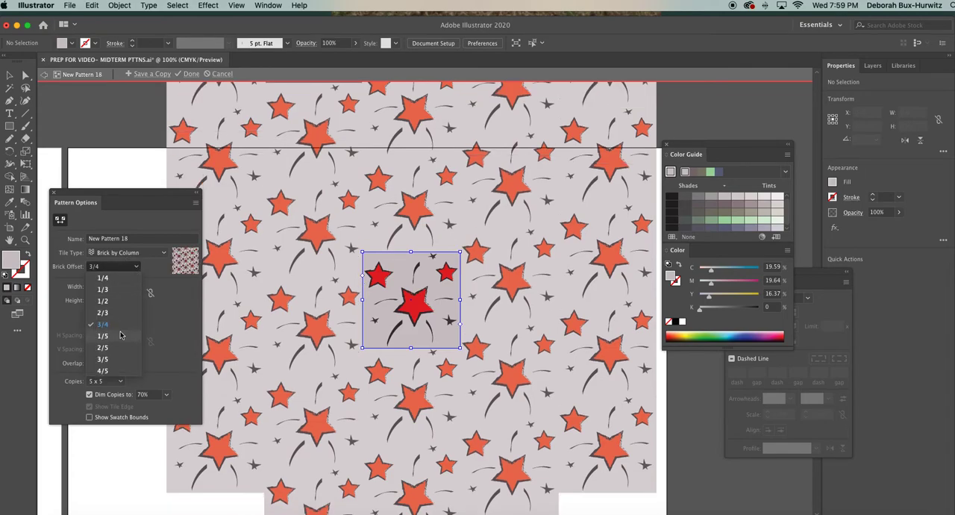
pyautogui.click(121, 336)
pyautogui.click(136, 267)
pyautogui.click(136, 267)
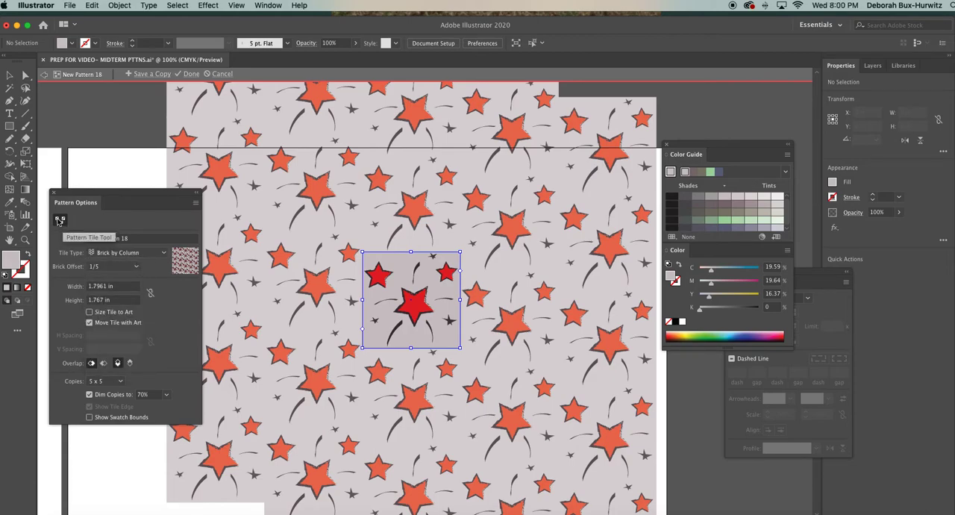
# Switch the tile type through Grid to Brick by Column with a 1/2 brick offset, and finish editing the pattern.
pyautogui.click(159, 256)
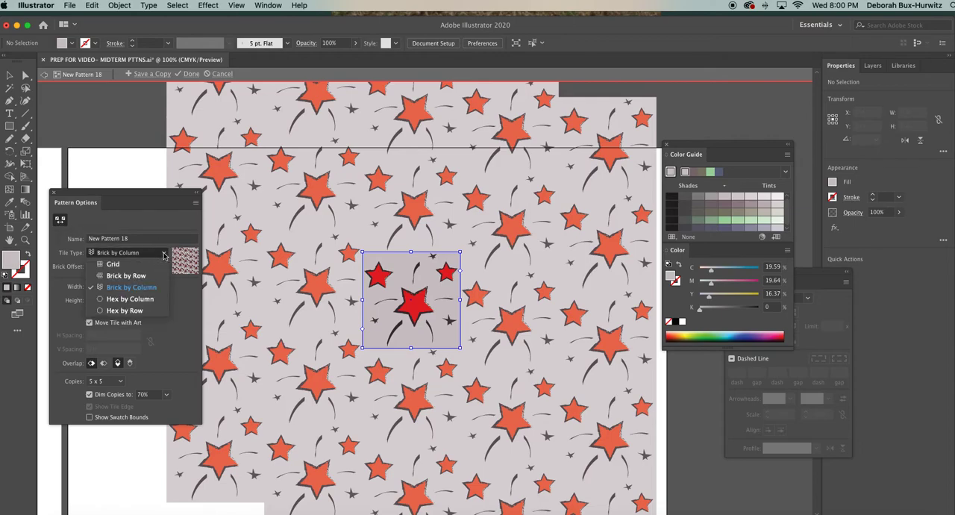
pyautogui.click(161, 261)
pyautogui.click(162, 257)
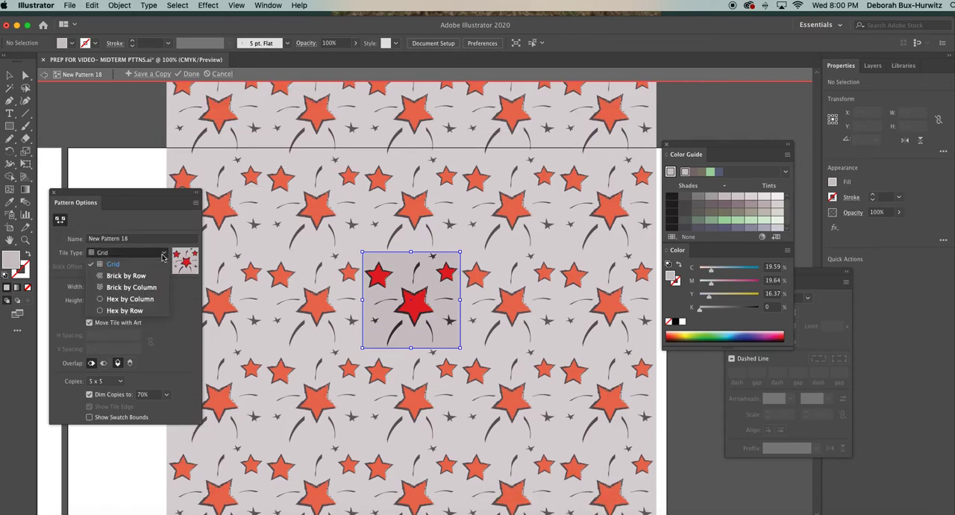
pyautogui.click(155, 286)
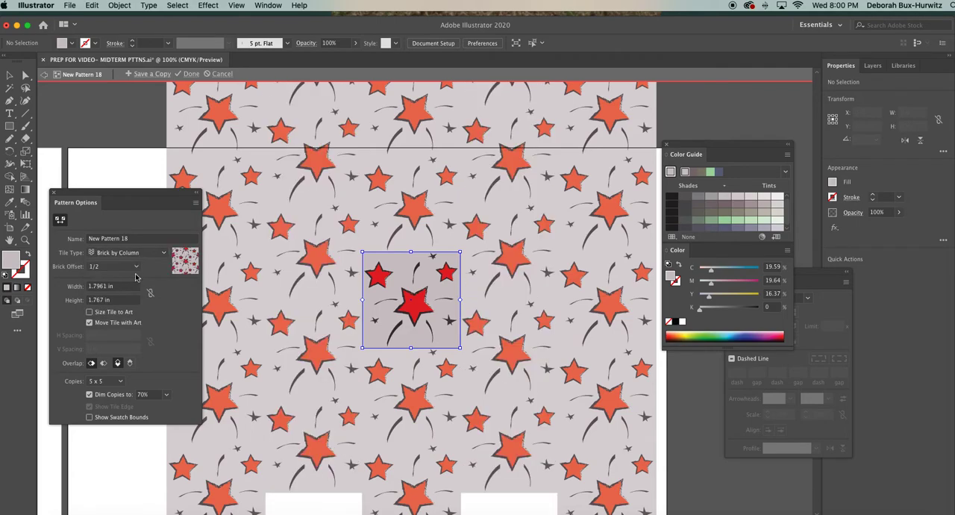
pyautogui.click(142, 267)
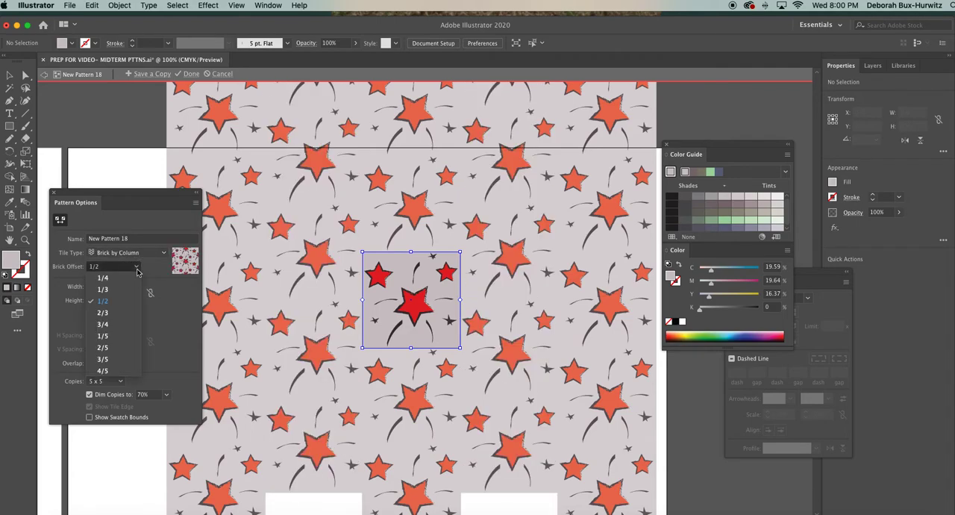
pyautogui.click(155, 280)
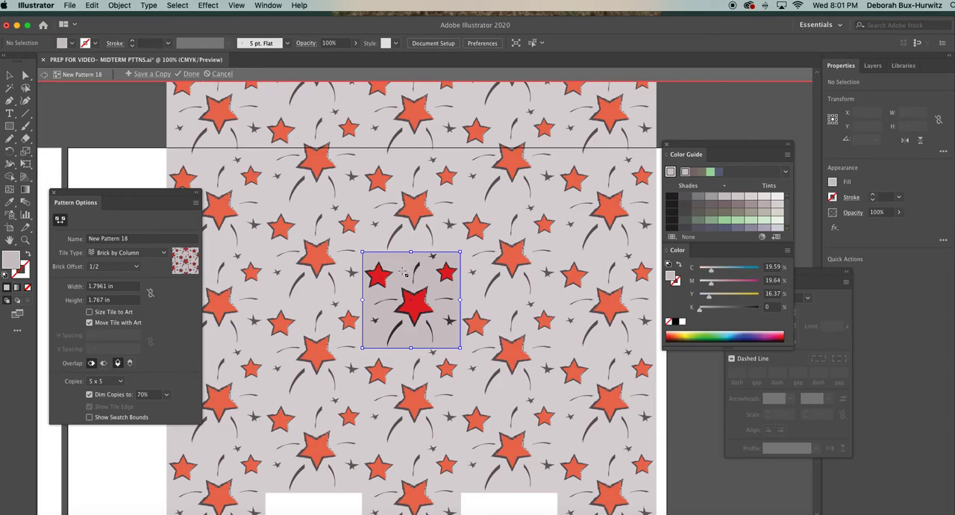
pyautogui.click(190, 74)
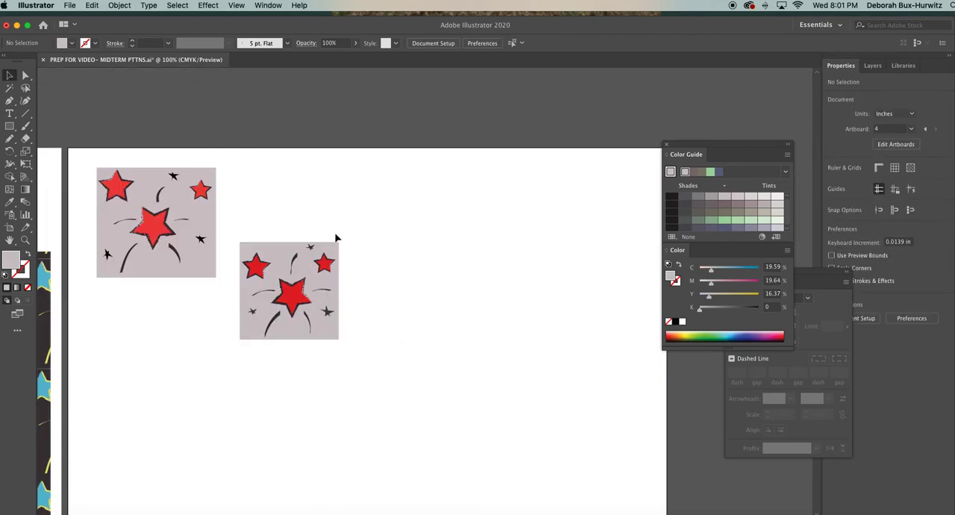
# Select both star tile artworks and move them off the blank artboard into the space above it.
pyautogui.press('super+minus')
pyautogui.press('super+minus')
pyautogui.click(261, 217)
pyautogui.moveTo(261, 217); pyautogui.dragTo(403, 336)
pyautogui.moveTo(356, 295); pyautogui.dragTo(344, 191)
pyautogui.click(426, 202)
pyautogui.hscroll(-5, 286, 355)
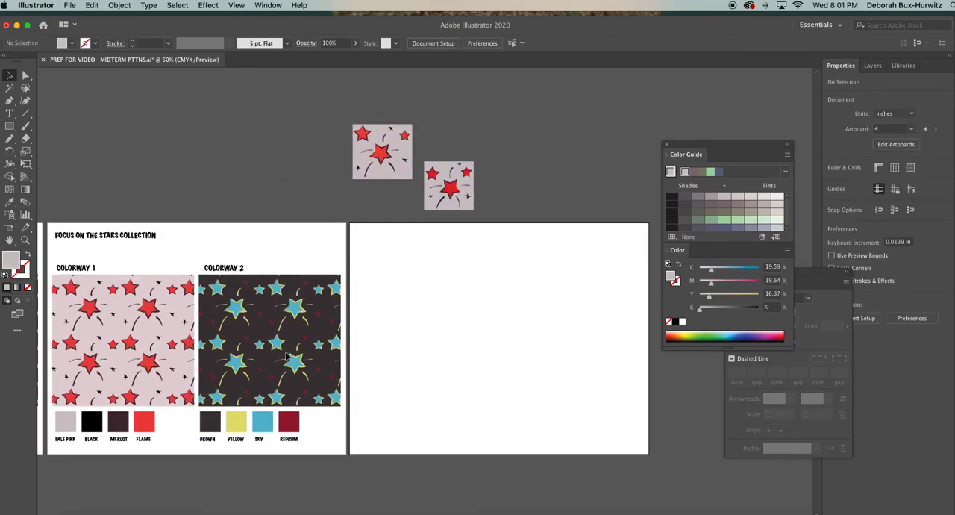
# Place a copy of the plaid Colorway 2 rectangle on the blank artboard and close the Color Guide and Color panels.
pyautogui.hscroll(-4, 287, 357)
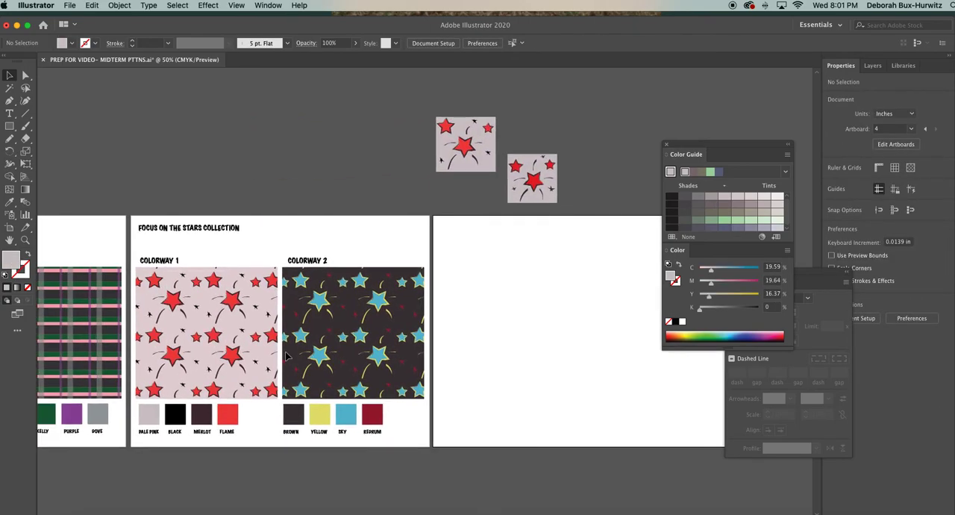
pyautogui.click(66, 308)
pyautogui.hscroll(-3, 133, 316)
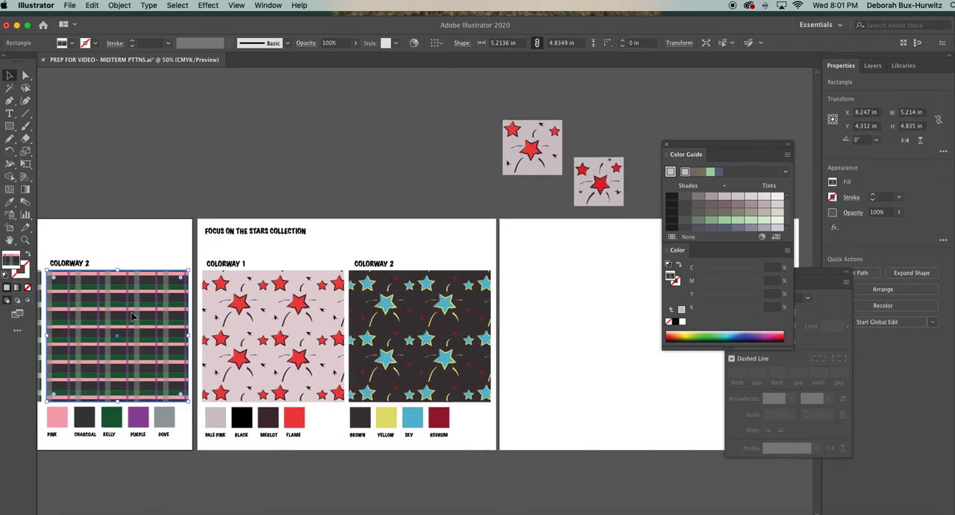
pyautogui.click(667, 144)
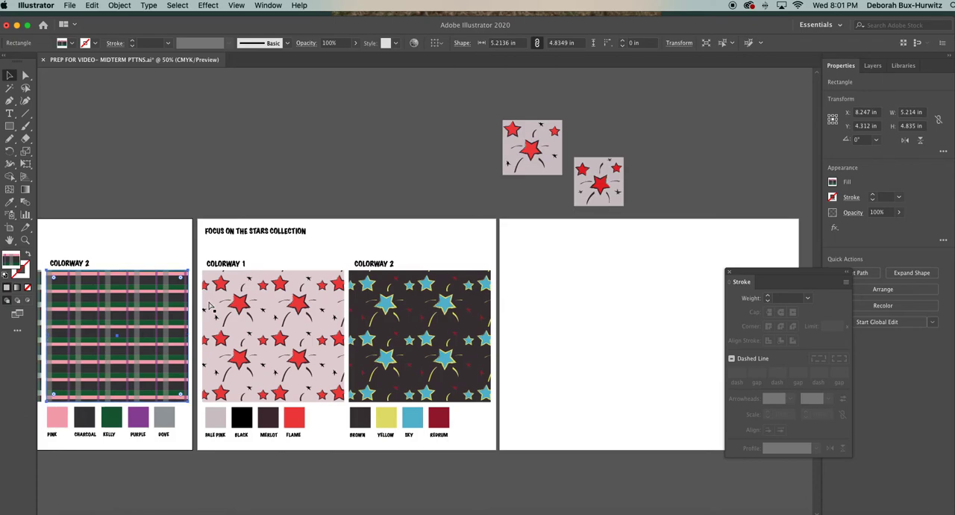
pyautogui.press('super+v')
pyautogui.moveTo(415, 260); pyautogui.dragTo(571, 304)
pyautogui.click(667, 247)
pyautogui.hscroll(6, 666, 247)
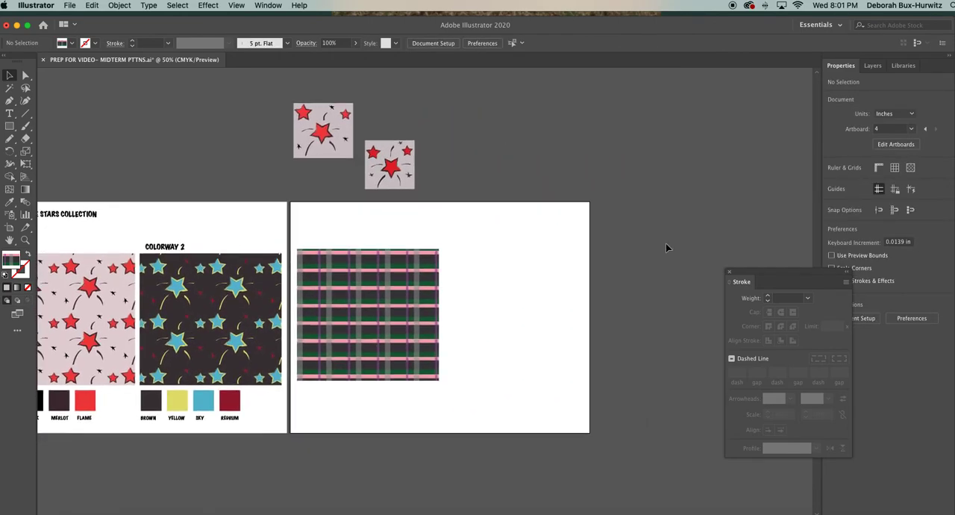
# Show the Swatches panel beside the artboard and fill the copied plaid rectangle with the new star pattern swatch.
pyautogui.click(268, 5)
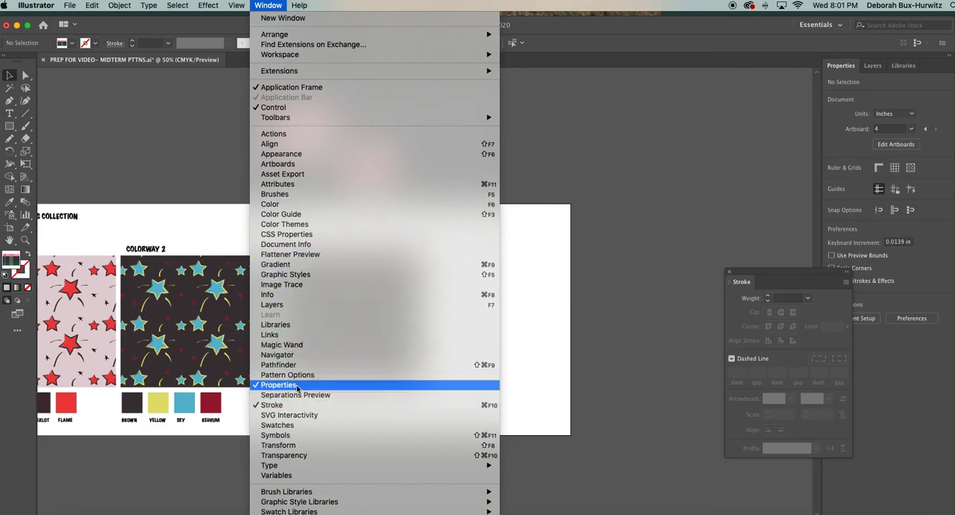
pyautogui.click(301, 425)
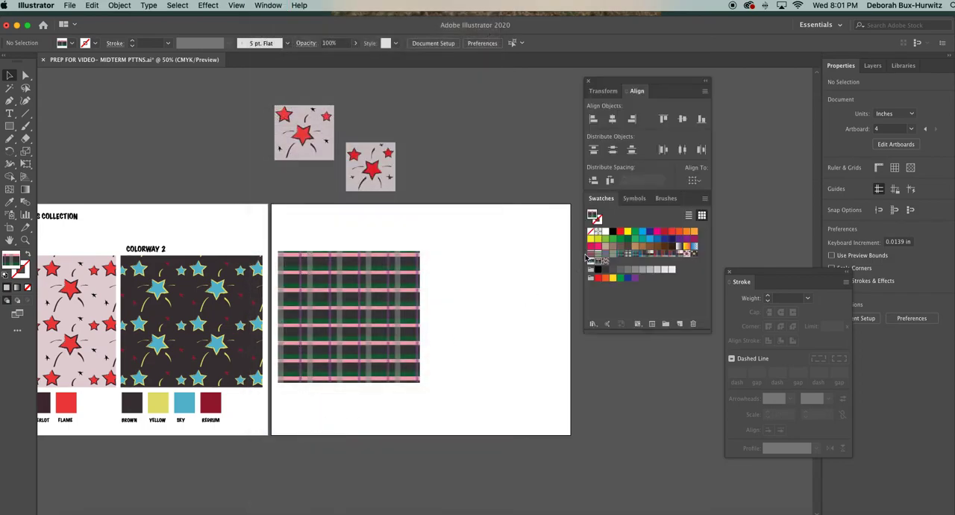
pyautogui.moveTo(601, 85); pyautogui.dragTo(592, 114)
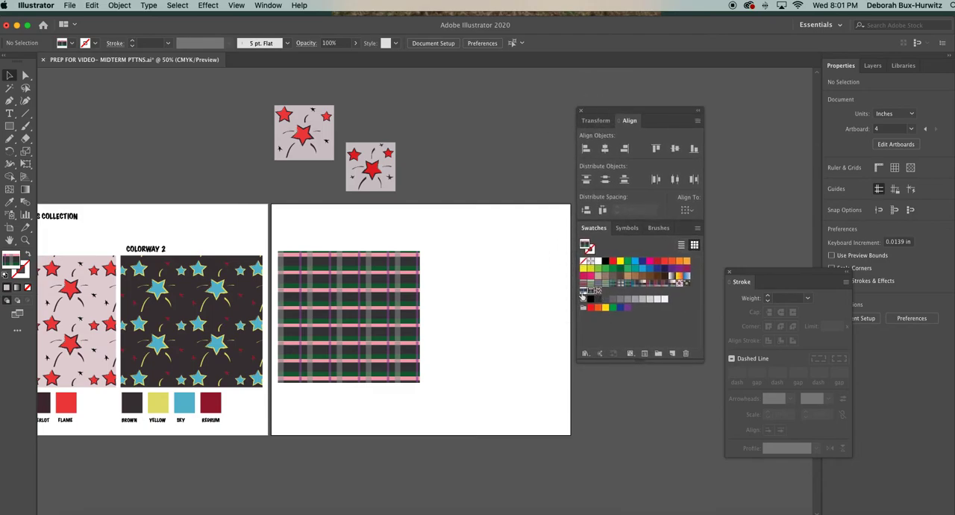
pyautogui.click(386, 310)
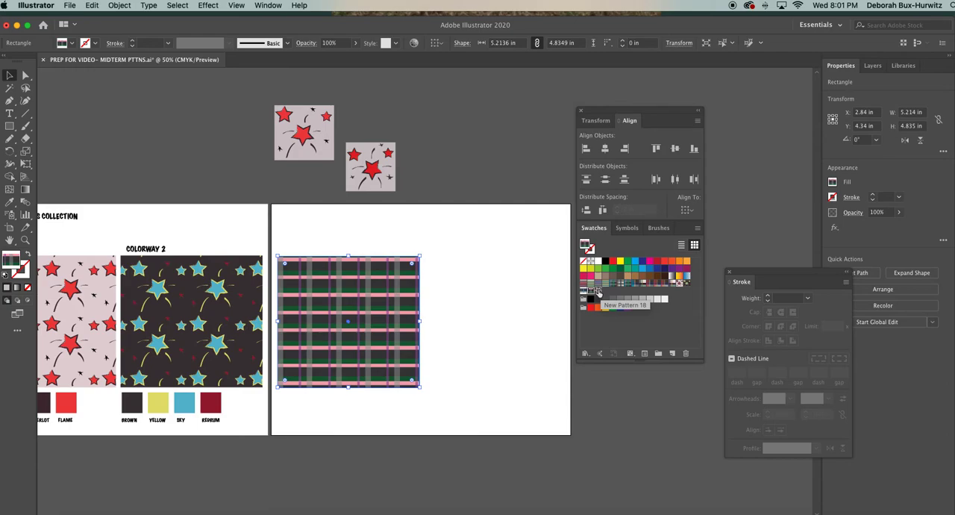
pyautogui.click(500, 298)
pyautogui.click(391, 305)
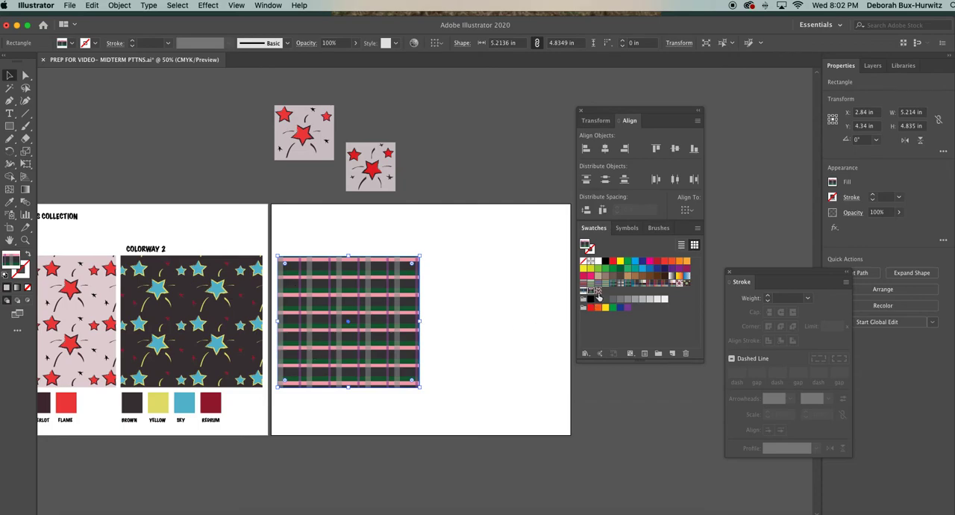
pyautogui.click(598, 291)
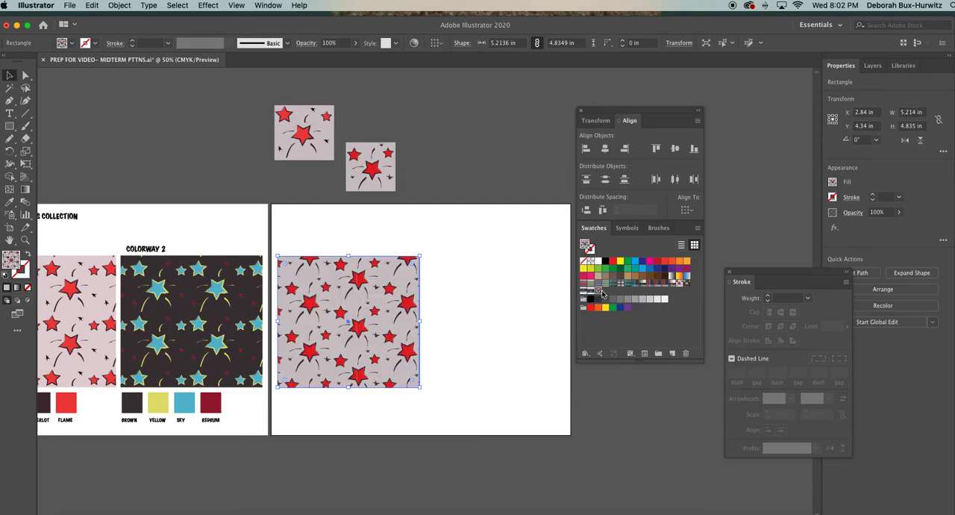
# Examine the star pattern fill at up to 400% magnification for visible seams between the repeated tiles.
pyautogui.click(25, 239)
pyautogui.click(409, 341)
pyautogui.click(400, 264)
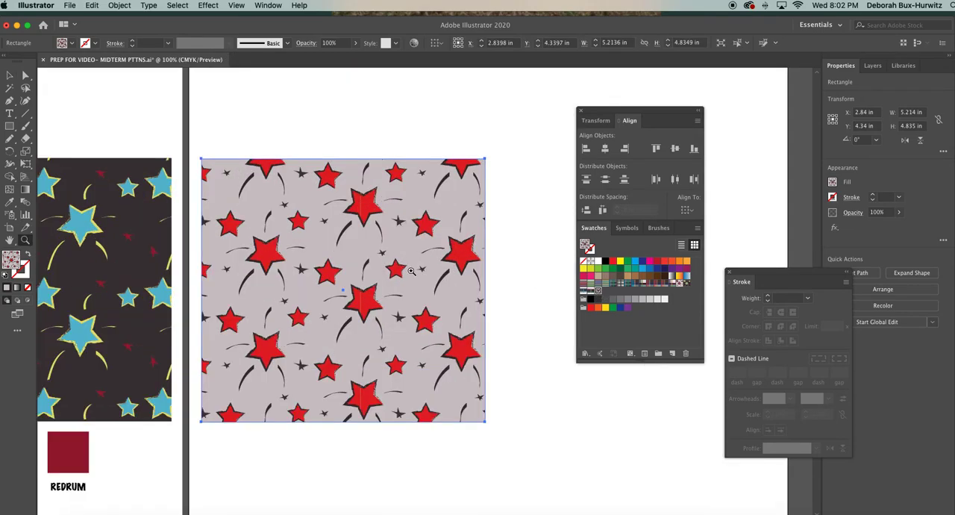
pyautogui.click(413, 271)
pyautogui.click(414, 272)
pyautogui.click(414, 271)
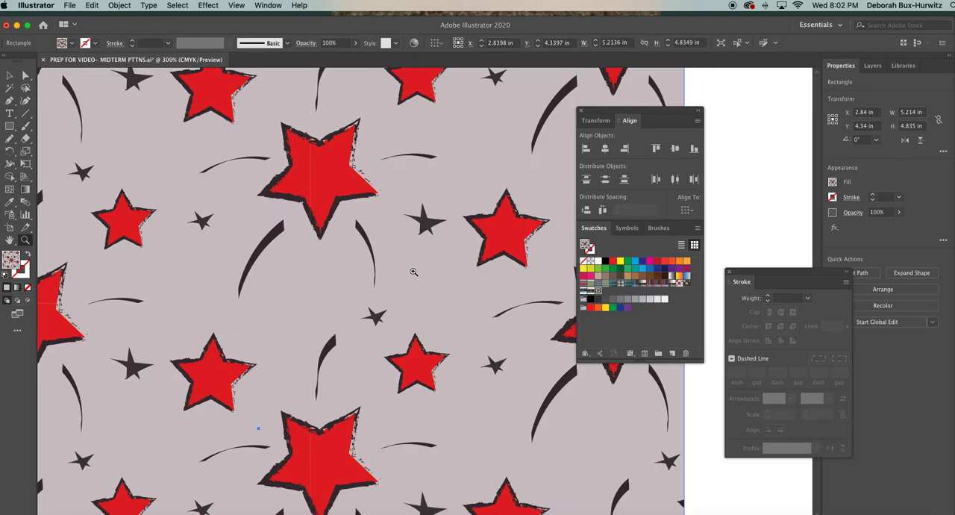
pyautogui.click(414, 271)
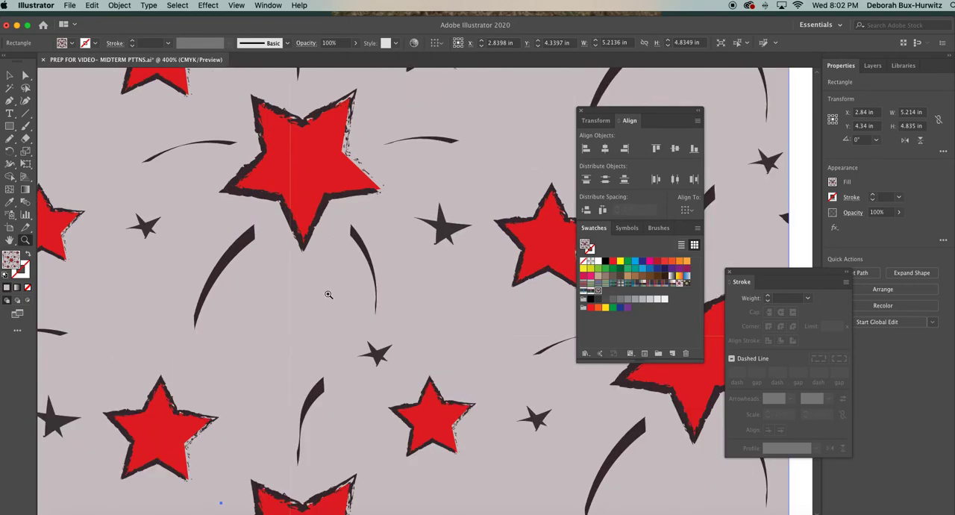
pyautogui.press('super+minus')
pyautogui.press('super+minus')
pyautogui.press('super+minus')
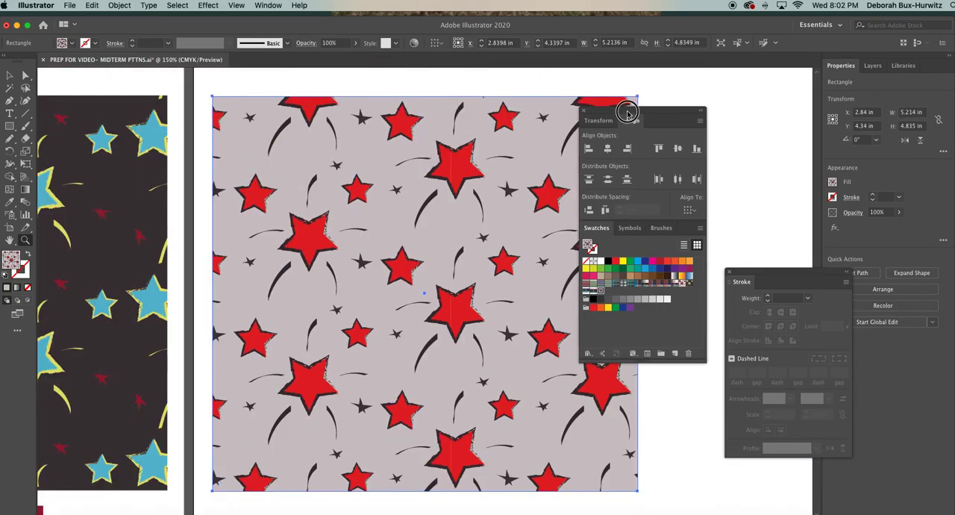
# Move the floating Align and Swatches panels clear of the star pattern rectangle and activate the Selection tool.
pyautogui.moveTo(620, 113); pyautogui.dragTo(705, 105)
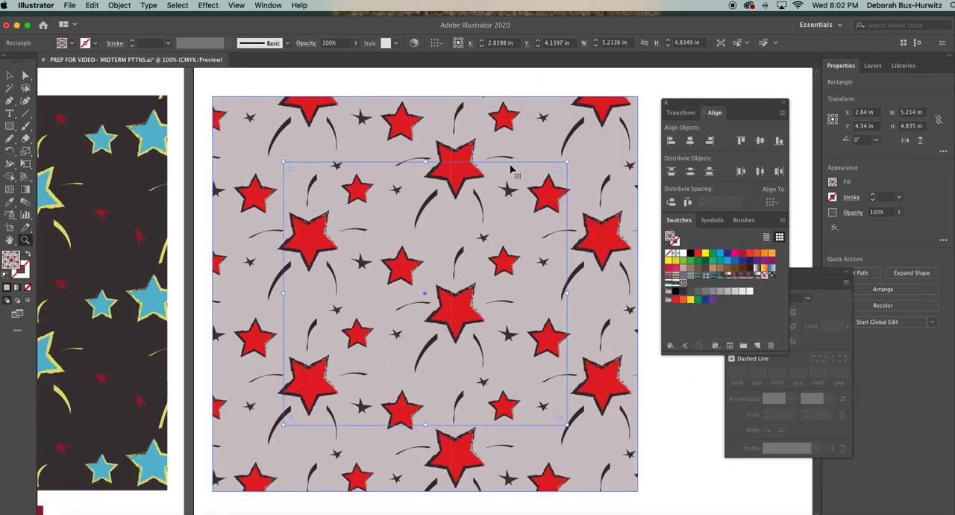
pyautogui.press('super+minus')
pyautogui.press('super+minus')
pyautogui.click(10, 75)
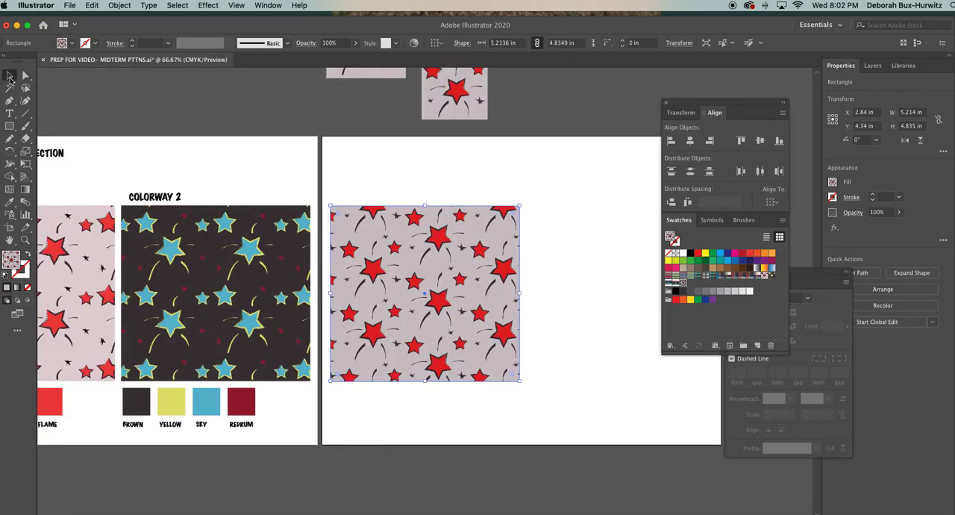
pyautogui.hscroll(5, 515, 274)
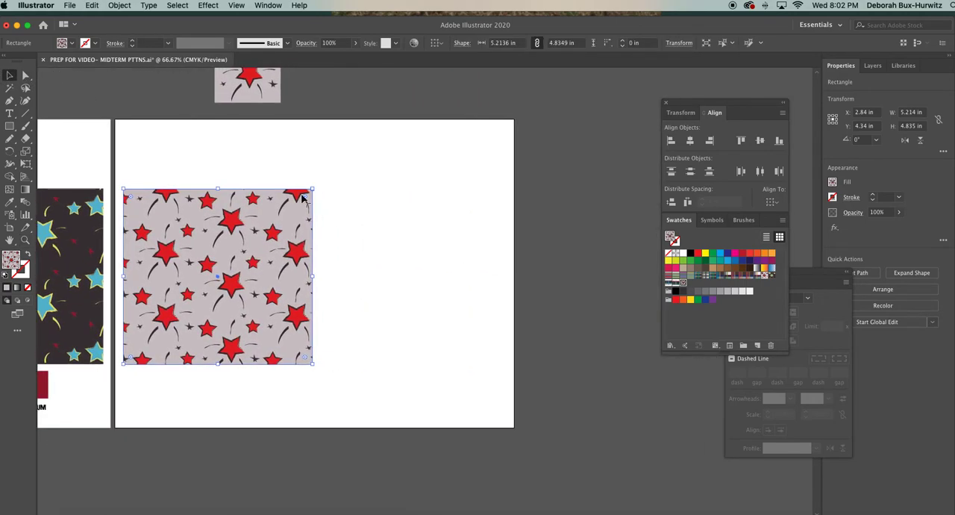
pyautogui.scroll(1, 301, 194)
# Place a copy of the star pattern rectangle beside the original on the same artboard, aligned with its top edge.
pyautogui.click(399, 217)
pyautogui.click(277, 248)
pyautogui.hotkey('ctrl', 'v')
pyautogui.moveTo(364, 244); pyautogui.dragTo(351, 238)
pyautogui.click(347, 175)
pyautogui.moveTo(245, 186); pyautogui.dragTo(420, 420)
pyautogui.hscroll(-2, 419, 423)
pyautogui.hscroll(-2, 419, 423)
pyautogui.scroll(-1, 419, 423)
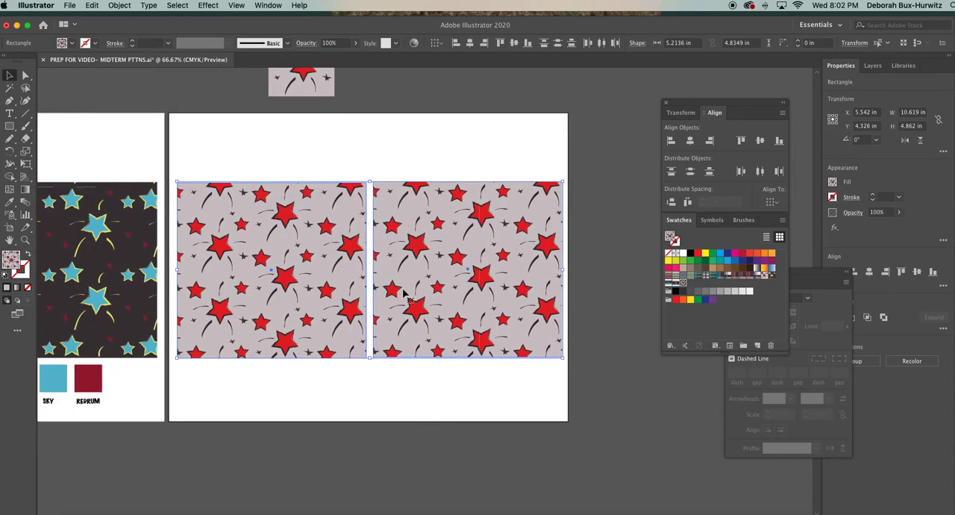
# Select only the copied star rectangle and change its light gray background to dark gray 423F40 with Recolor Artwork.
pyautogui.click(418, 165)
pyautogui.moveTo(334, 167); pyautogui.dragTo(417, 221)
pyautogui.click(432, 154)
pyautogui.click(431, 218)
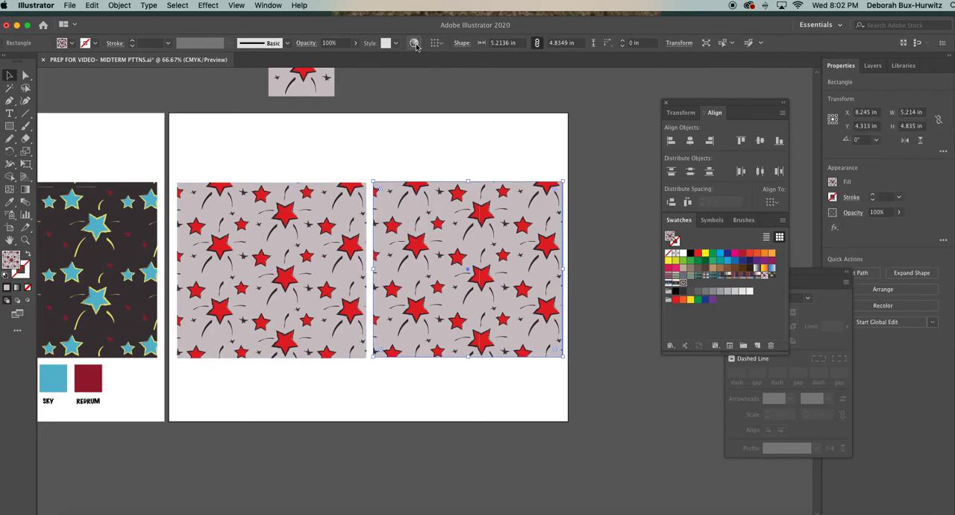
pyautogui.click(439, 167)
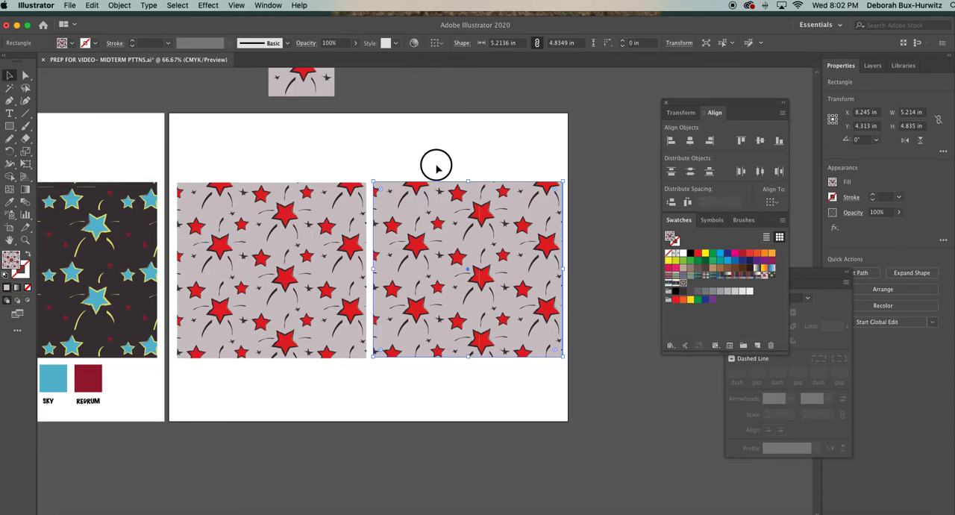
pyautogui.click(420, 223)
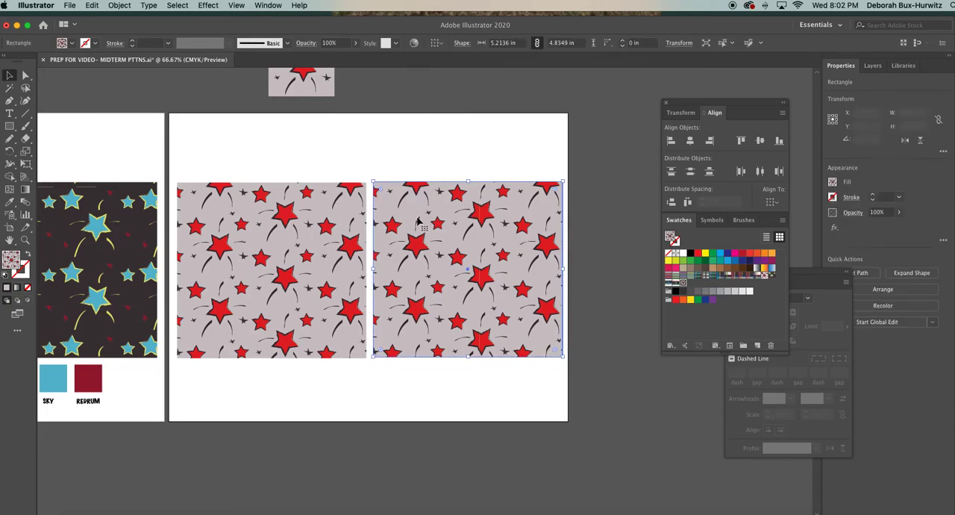
pyautogui.click(414, 43)
pyautogui.moveTo(654, 144); pyautogui.dragTo(666, 140)
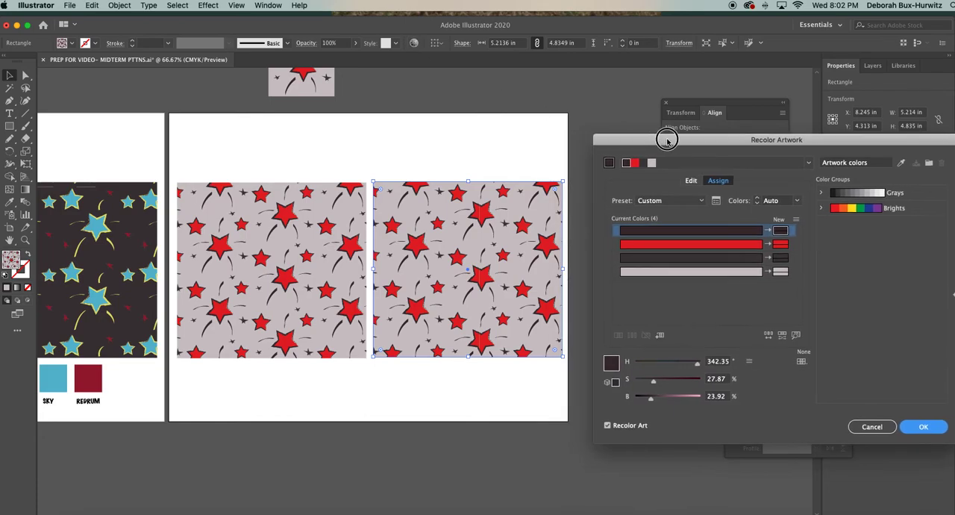
pyautogui.doubleClick(781, 273)
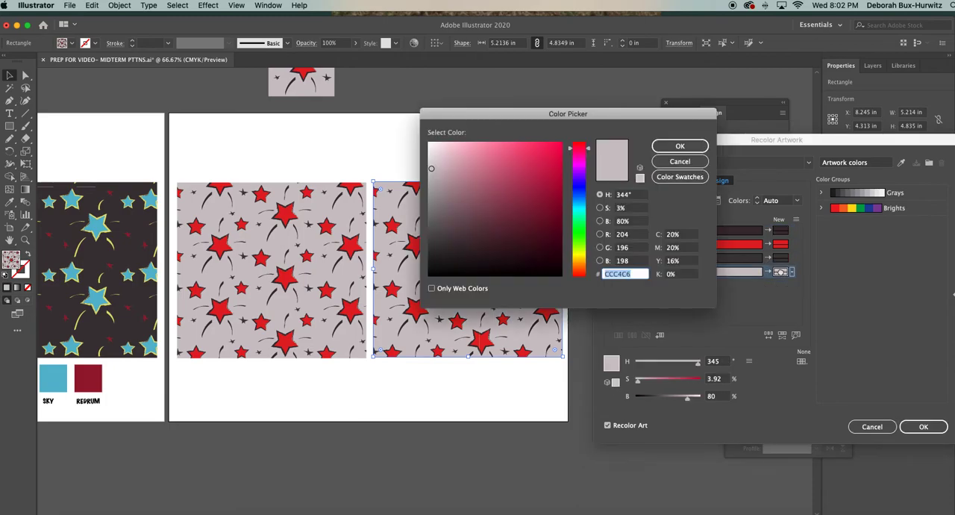
pyautogui.click(435, 240)
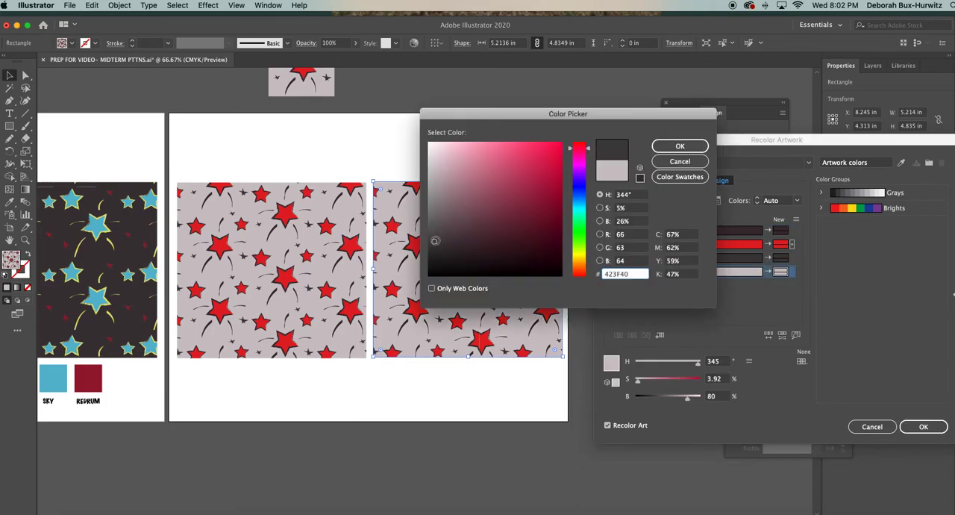
pyautogui.click(680, 146)
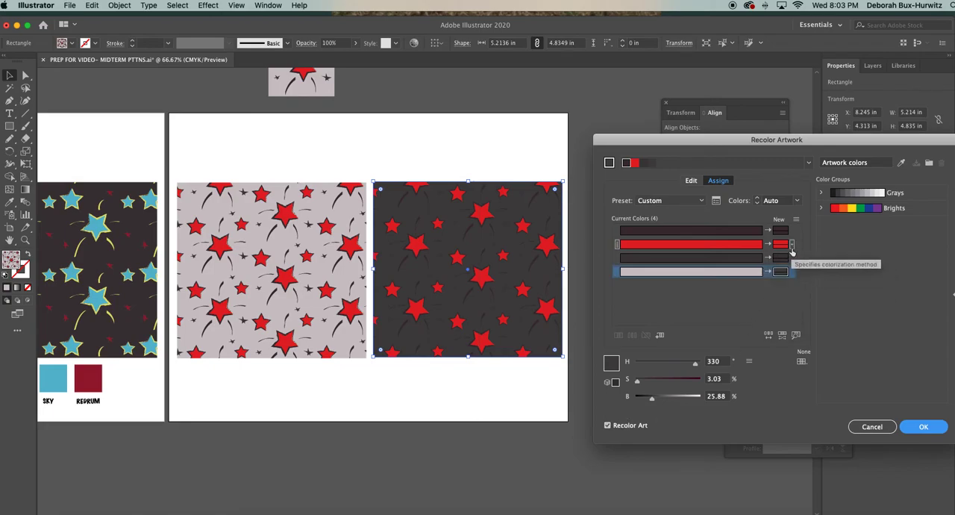
# Change the dark brown of the star outlines and brush strokes to a pale yellow-green in Recolor Artwork.
pyautogui.click(779, 232)
pyautogui.doubleClick(779, 232)
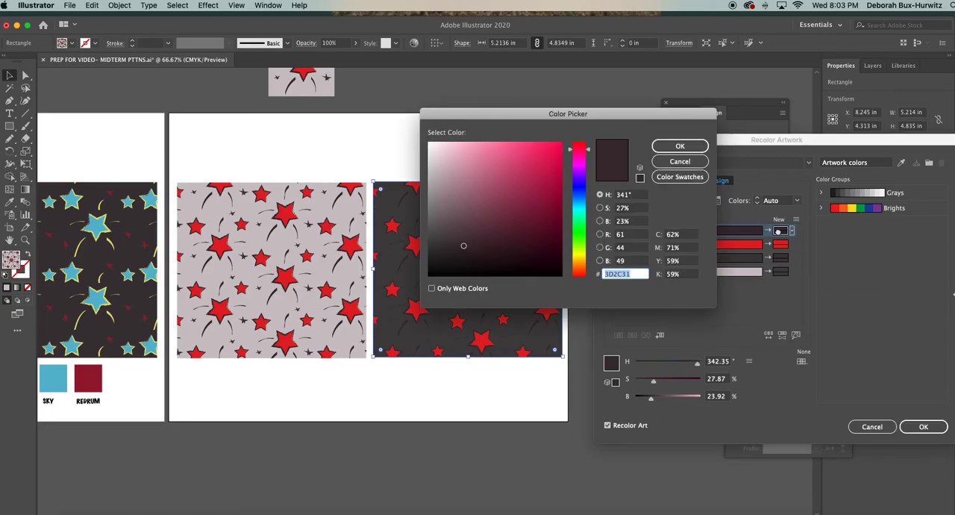
pyautogui.click(585, 245)
pyautogui.click(464, 157)
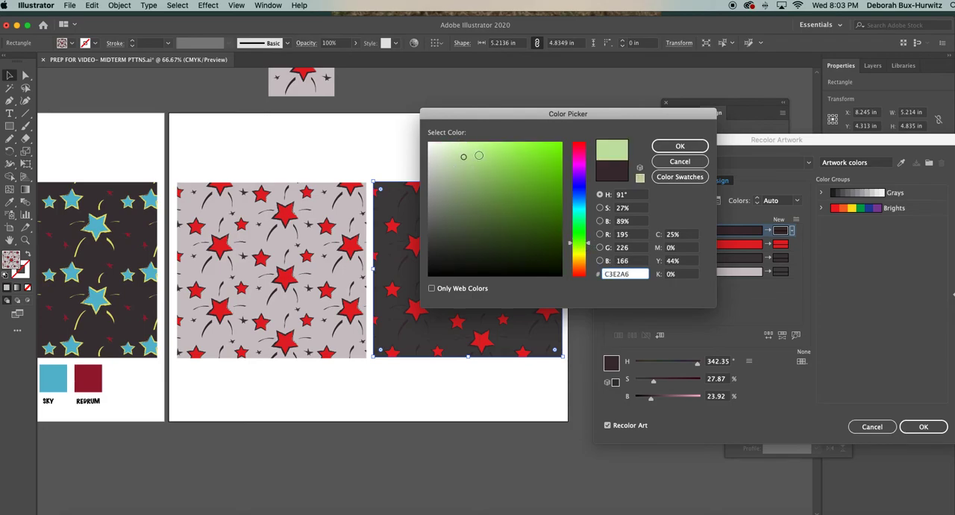
pyautogui.click(581, 250)
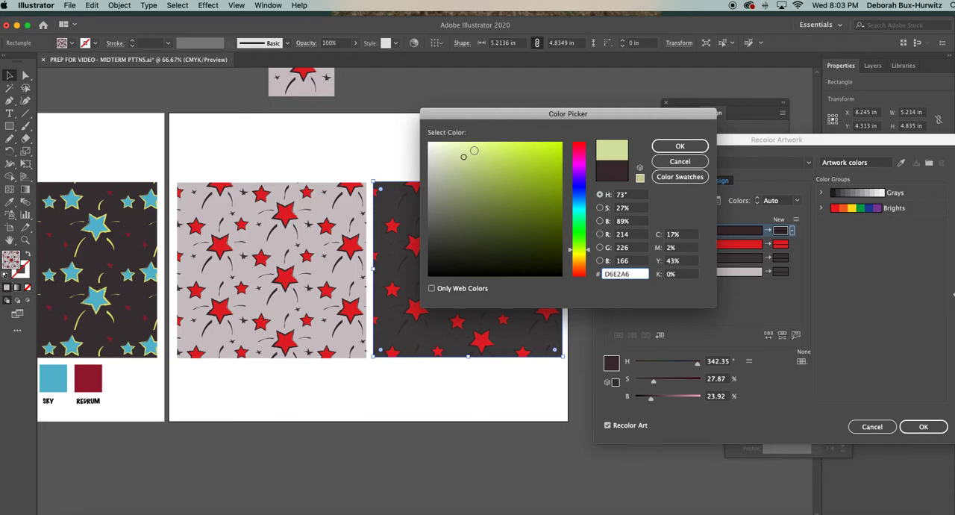
pyautogui.click(679, 145)
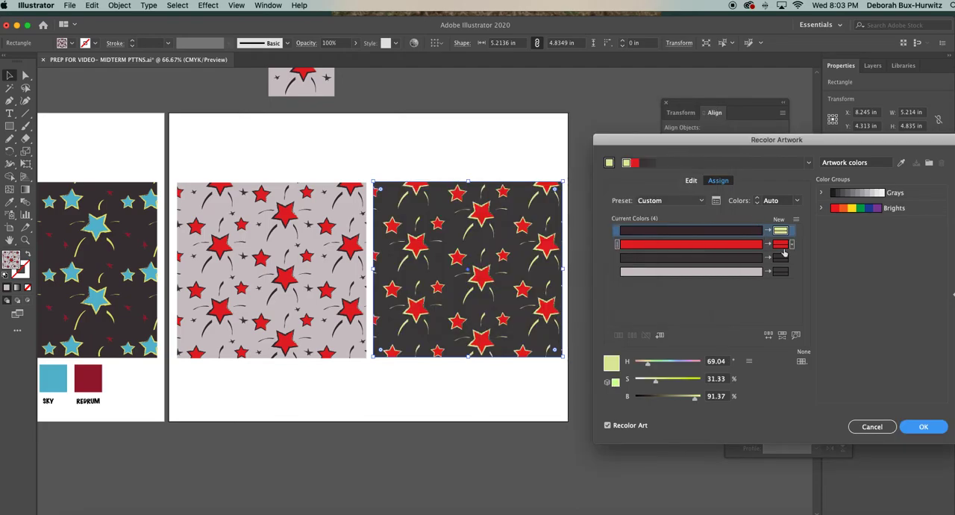
# Change the red of the large stars to blue 33A2E5 in Recolor Artwork.
pyautogui.doubleClick(781, 246)
pyautogui.moveTo(595, 112); pyautogui.dragTo(690, 97)
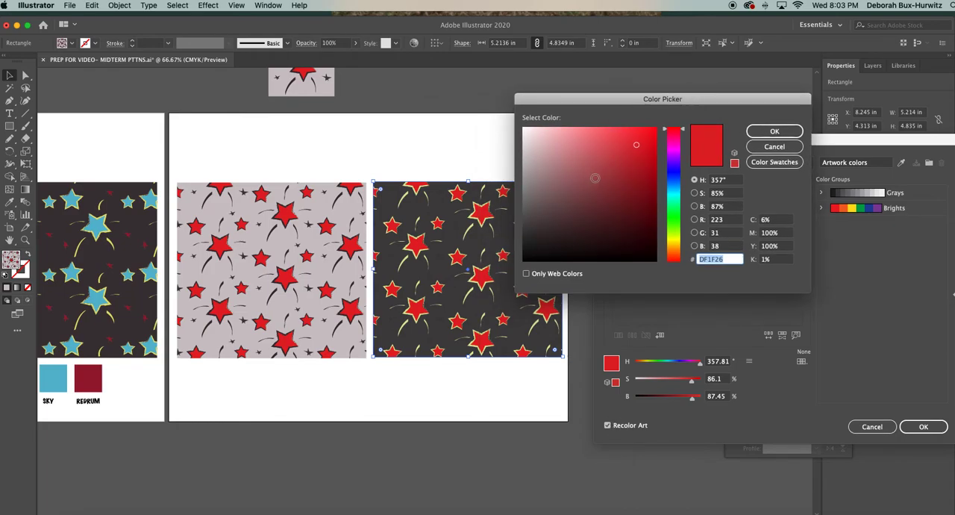
pyautogui.moveTo(669, 134); pyautogui.dragTo(661, 182)
pyautogui.click(627, 140)
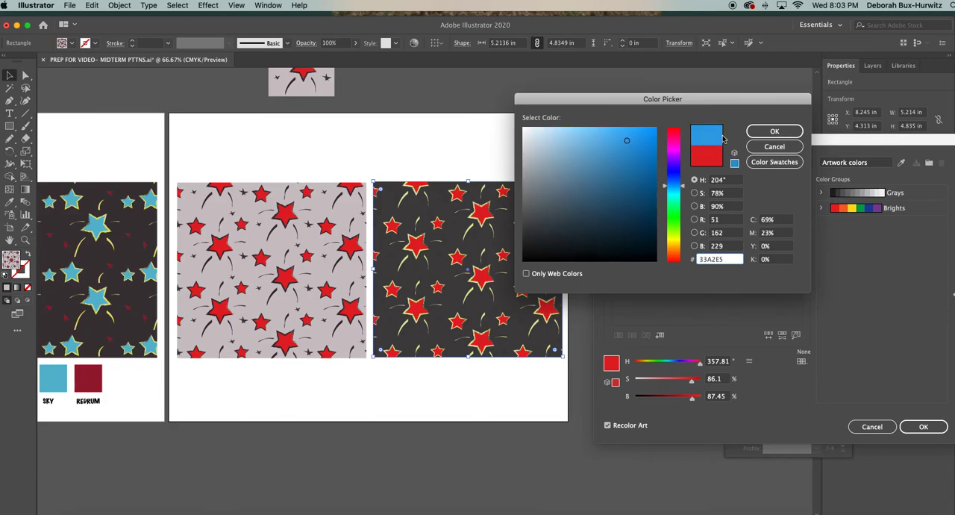
pyautogui.click(758, 133)
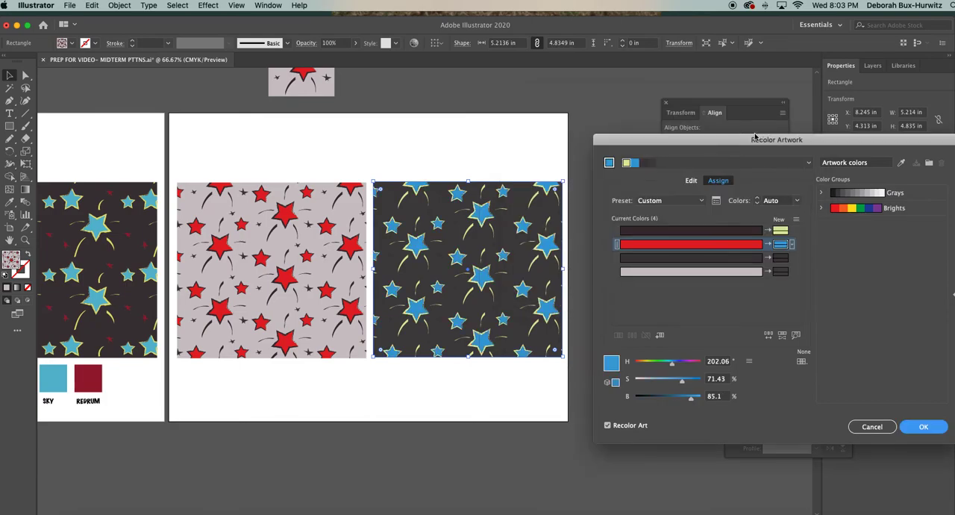
# Change the dark gray of the tiny stars to bright red EF0C43 in Recolor Artwork.
pyautogui.doubleClick(780, 258)
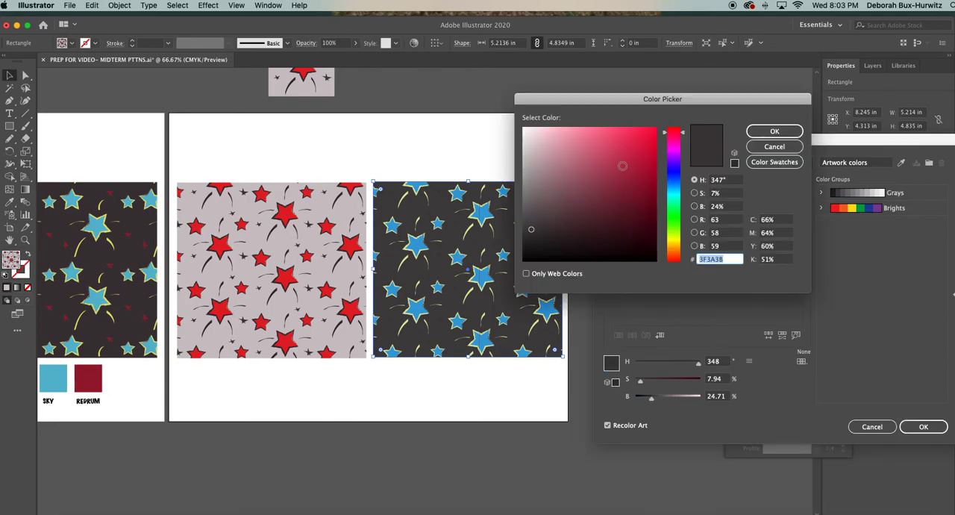
pyautogui.click(650, 136)
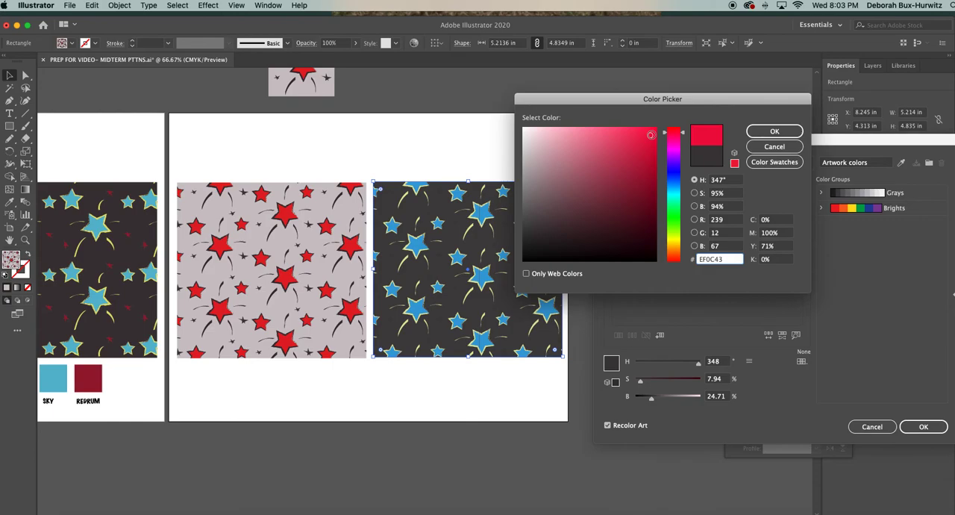
pyautogui.click(761, 133)
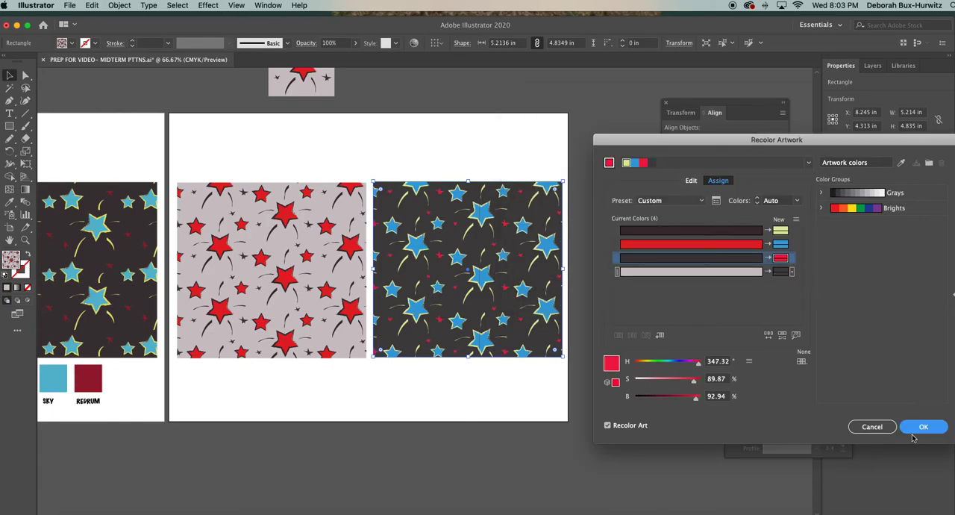
# Set the tiny stars' color to black and apply the recoloring to the copied rectangle.
pyautogui.moveTo(694, 140); pyautogui.dragTo(651, 143)
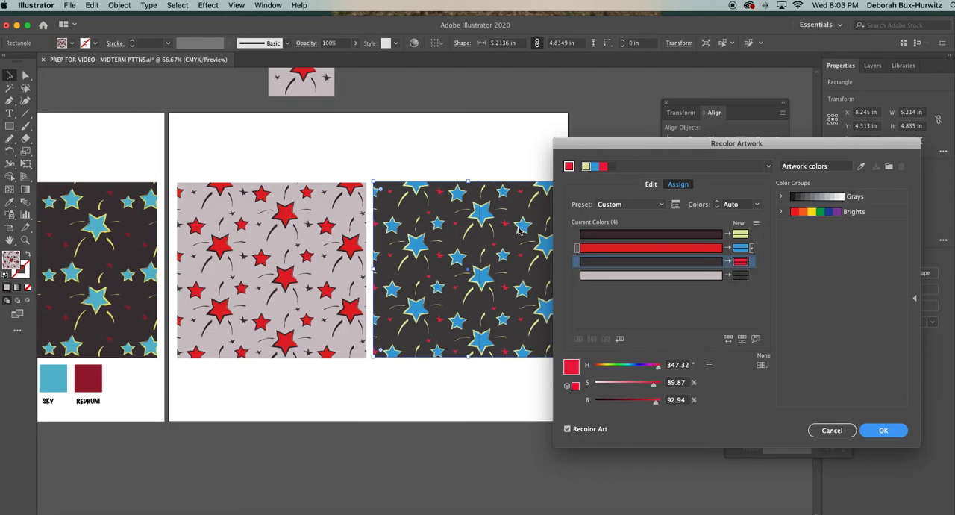
pyautogui.click(746, 262)
pyautogui.click(746, 262)
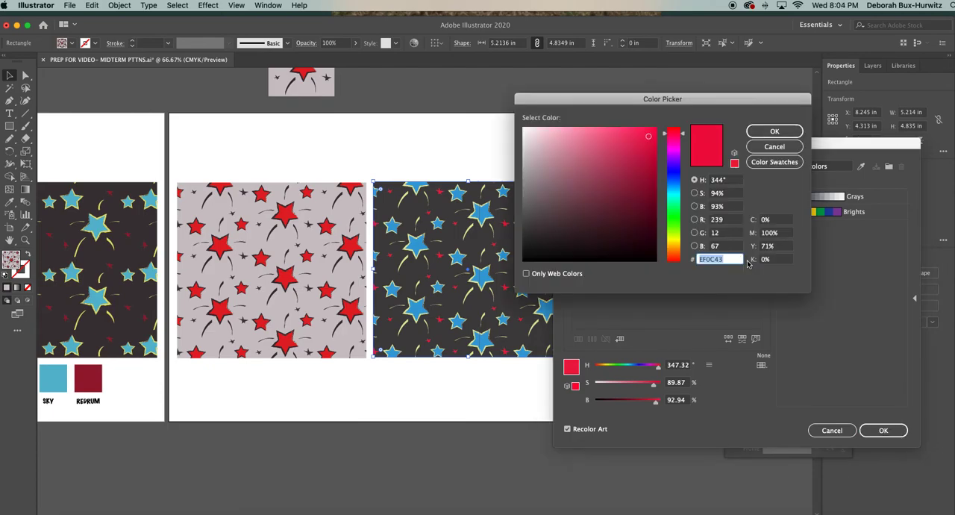
pyautogui.click(525, 259)
pyautogui.click(770, 132)
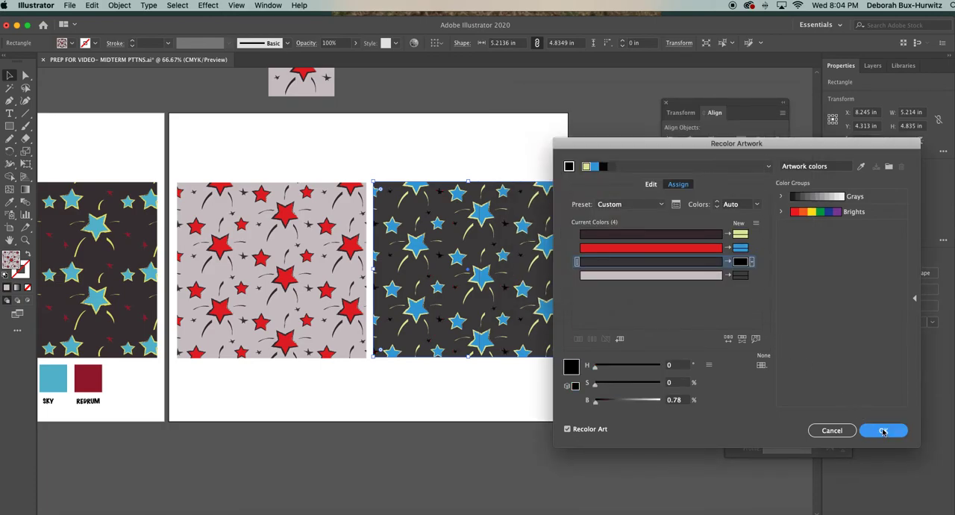
pyautogui.click(883, 431)
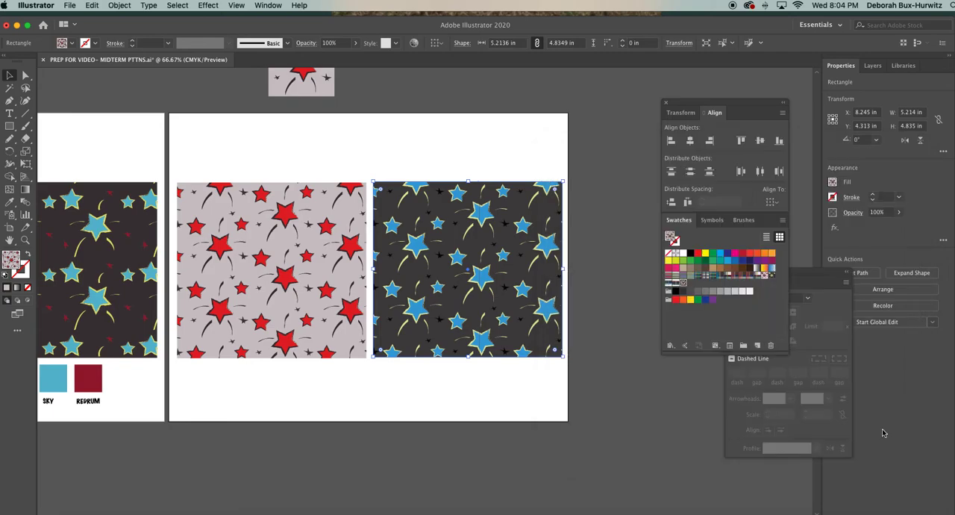
# Reopen Recolor Artwork for the copied rectangle and add a new color to the harmony for the unassigned black row.
pyautogui.click(515, 211)
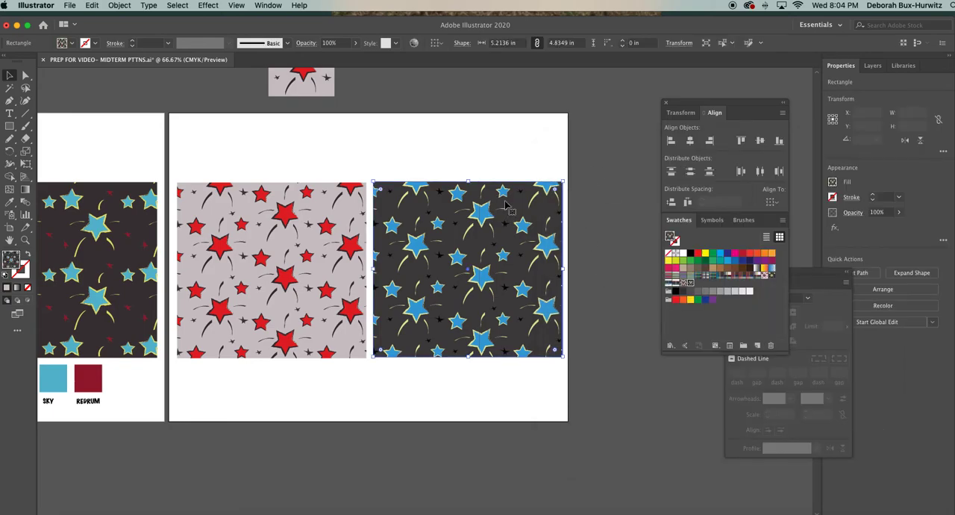
pyautogui.click(414, 42)
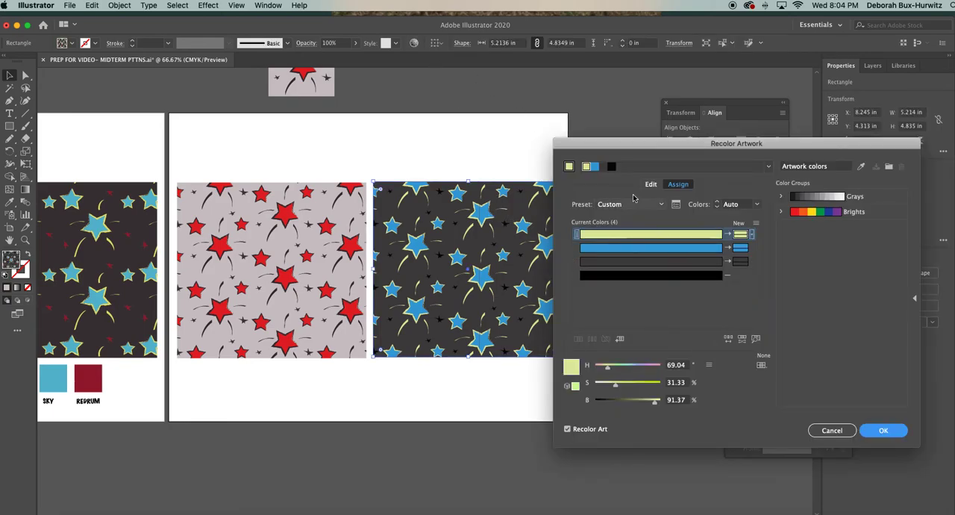
pyautogui.moveTo(617, 143); pyautogui.dragTo(611, 144)
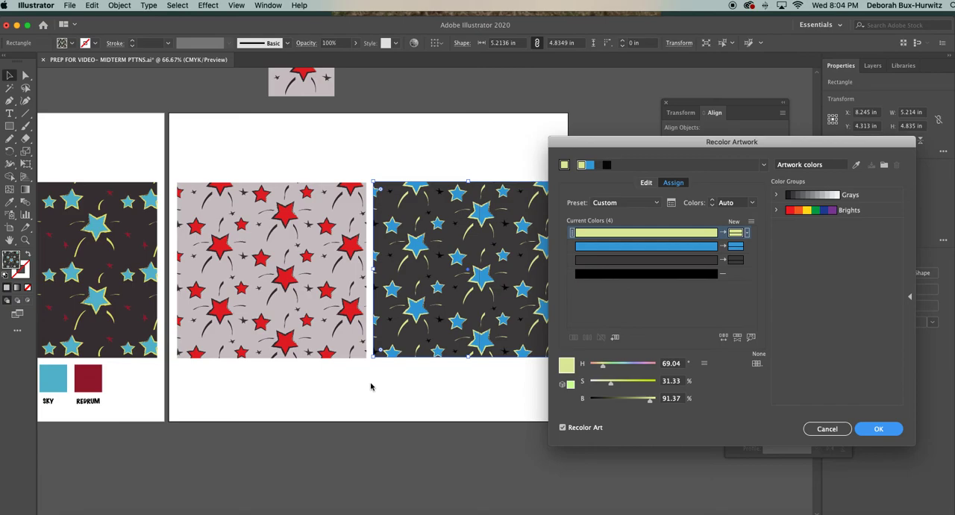
pyautogui.moveTo(642, 144); pyautogui.dragTo(628, 142)
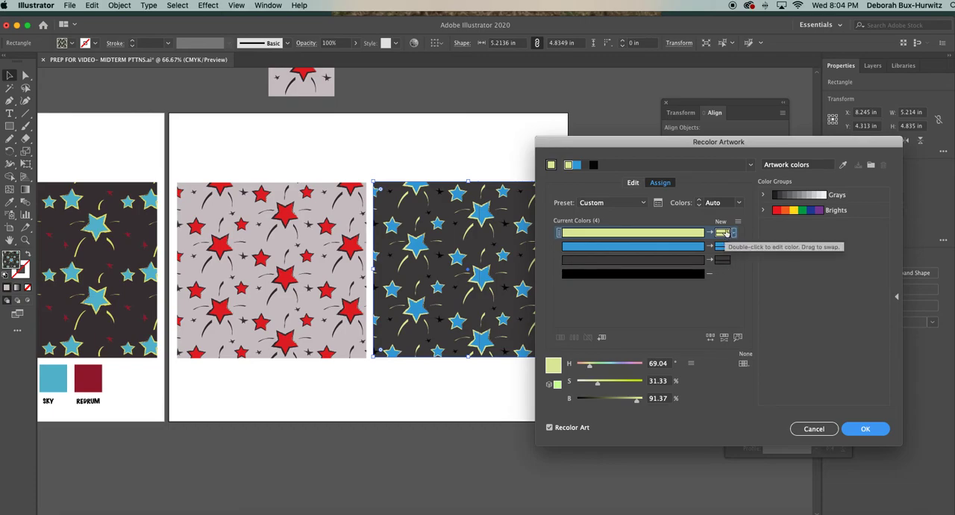
pyautogui.click(722, 278)
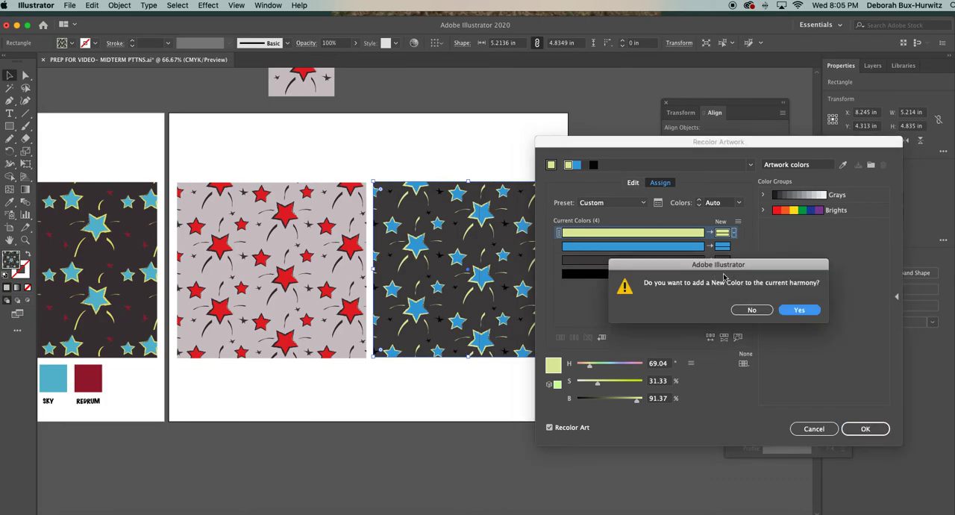
pyautogui.moveTo(749, 264); pyautogui.dragTo(687, 301)
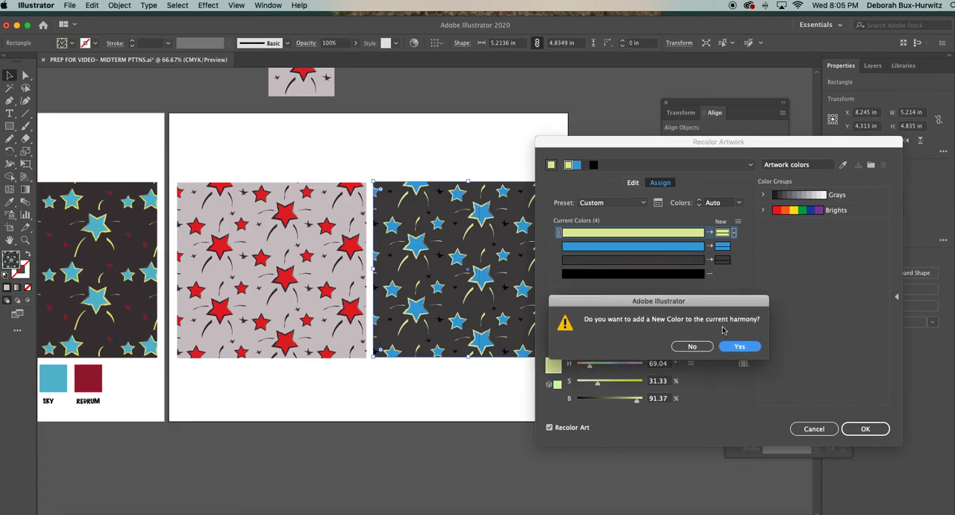
pyautogui.click(738, 347)
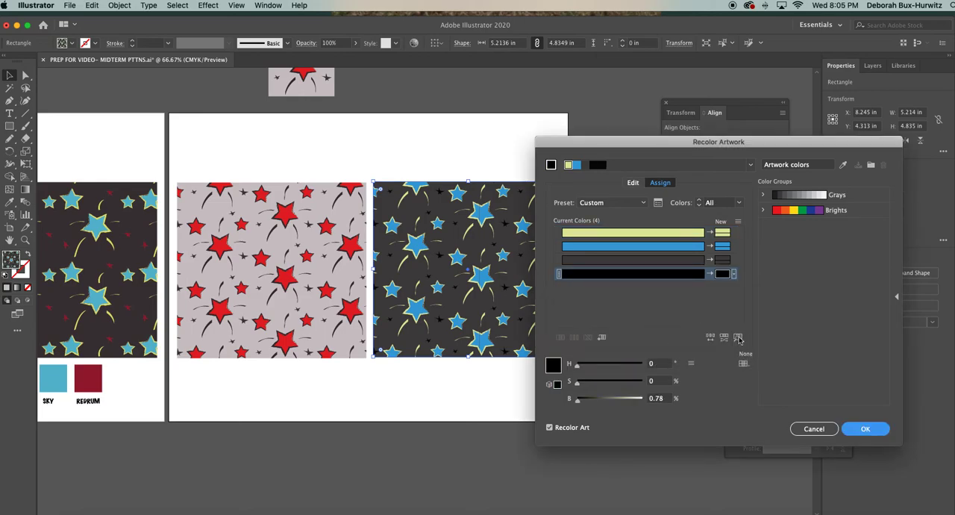
# Set the new color of the black row to bright red F20A4D.
pyautogui.doubleClick(722, 275)
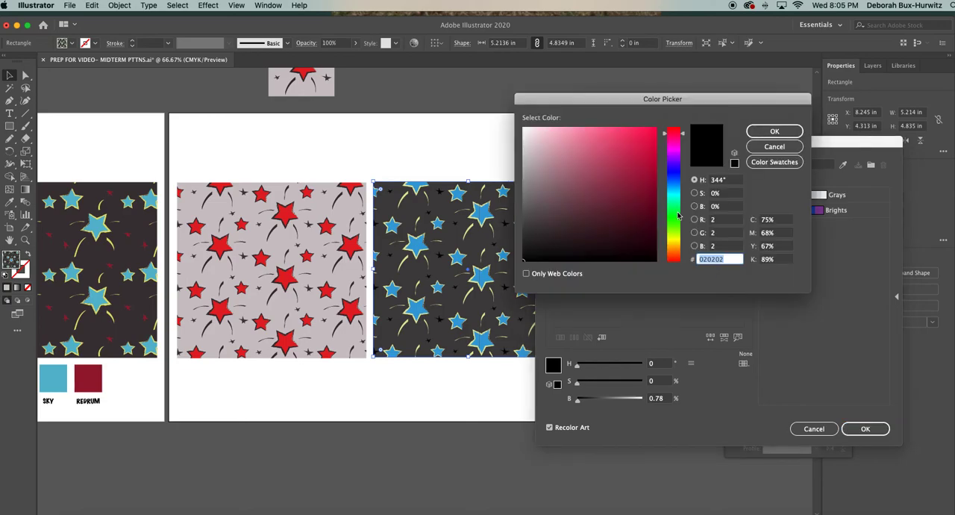
pyautogui.click(644, 136)
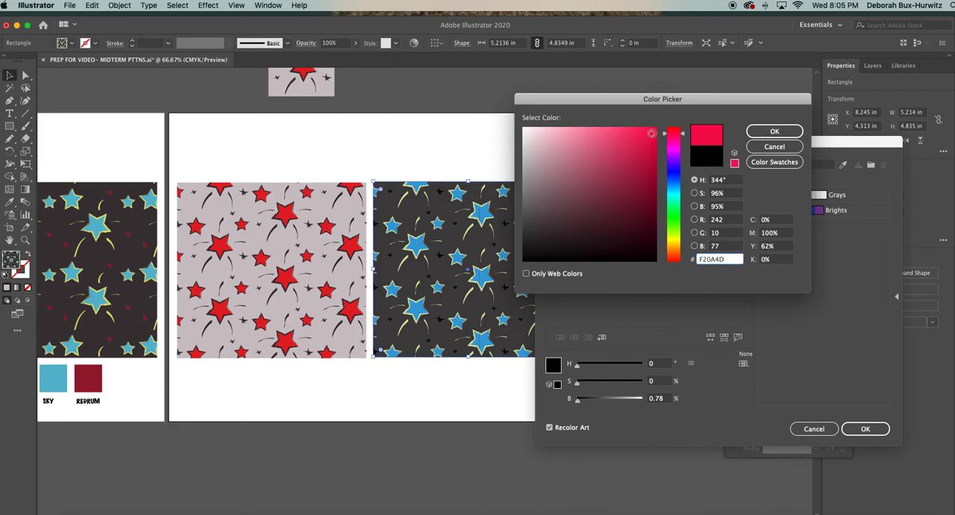
pyautogui.click(757, 132)
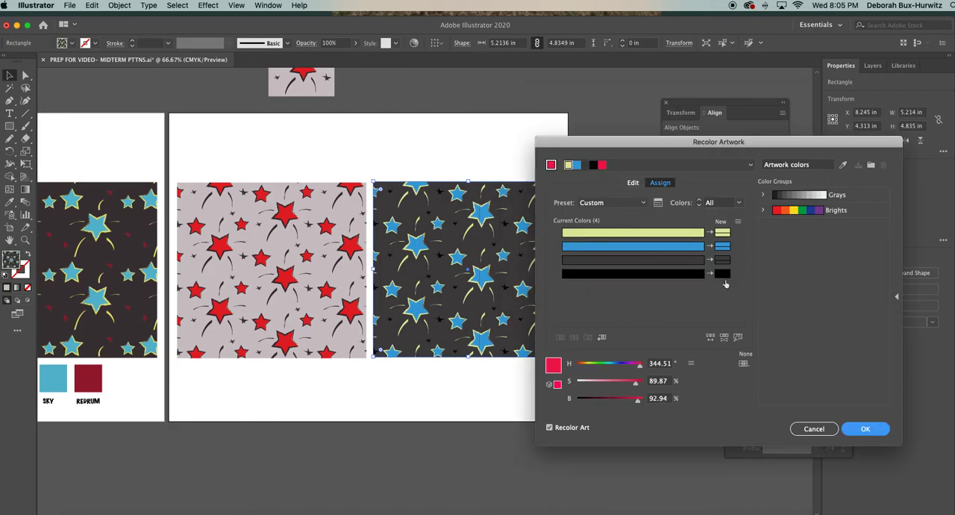
# Change the new color of the black row in Recolor Artwork to bright red F90623.
pyautogui.moveTo(666, 142); pyautogui.dragTo(699, 143)
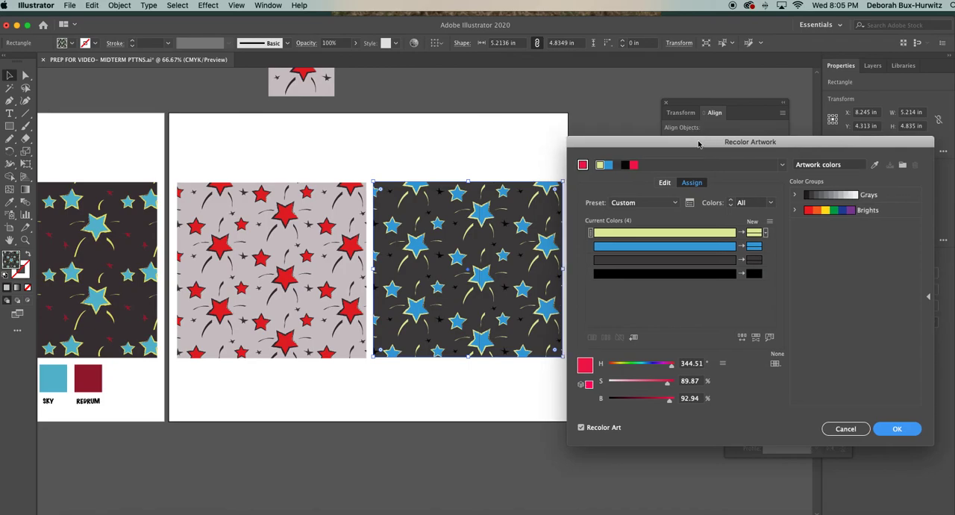
pyautogui.doubleClick(755, 275)
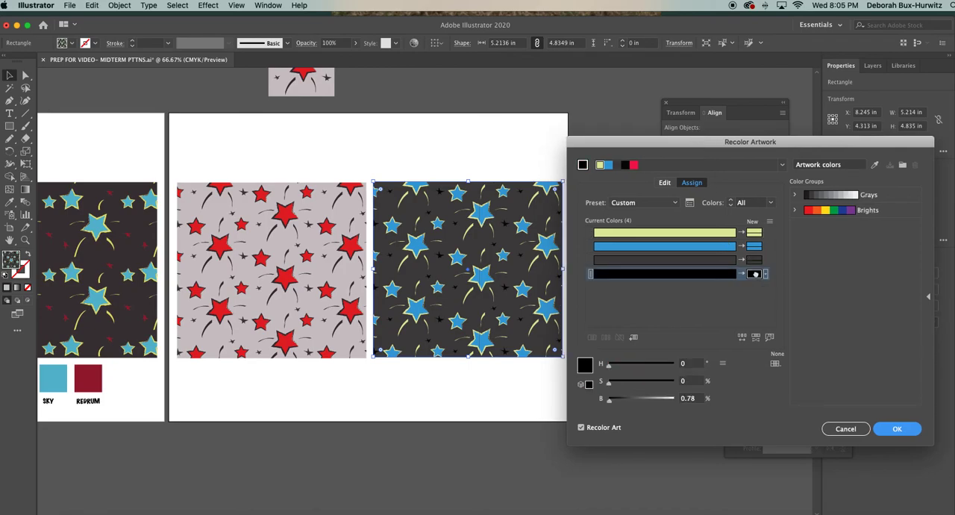
pyautogui.click(667, 129)
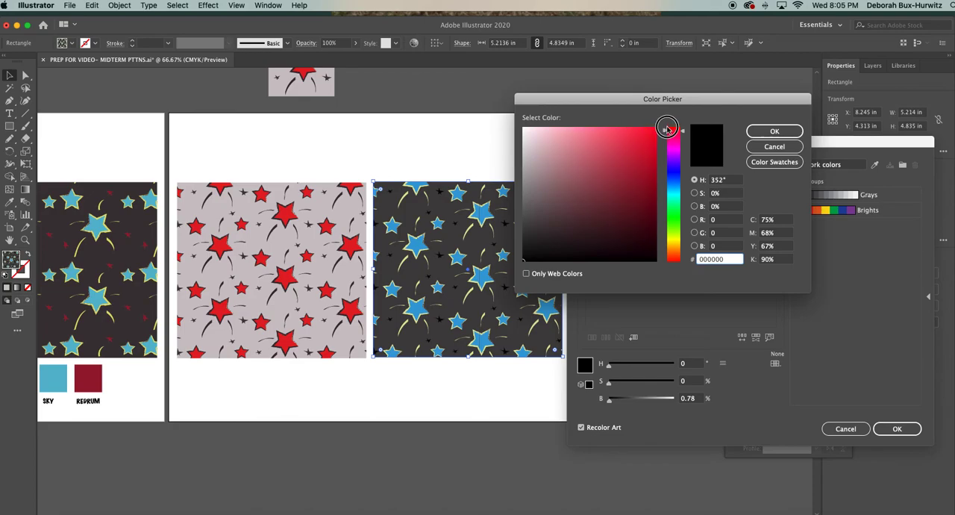
pyautogui.click(653, 131)
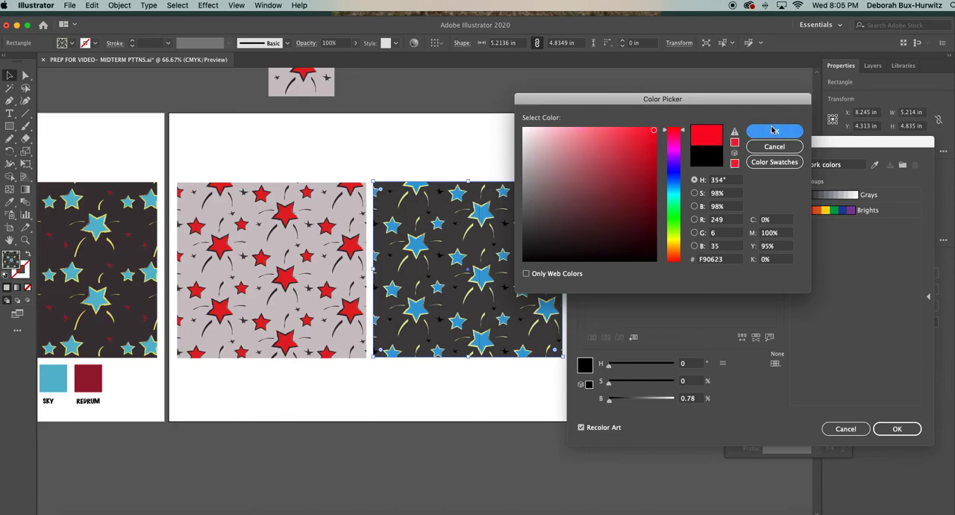
pyautogui.click(774, 131)
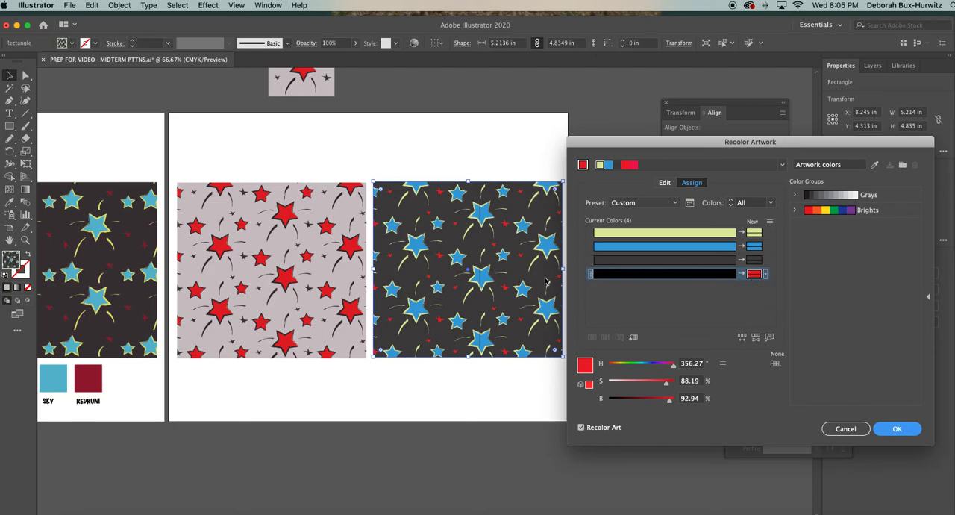
# Keep red F90623 for the black row and apply the recoloring to the copied rectangle.
pyautogui.doubleClick(754, 274)
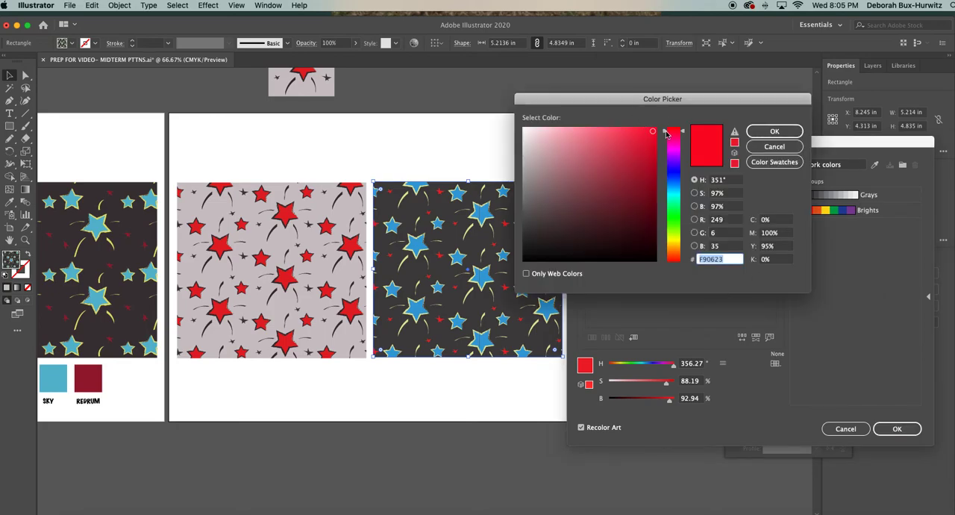
pyautogui.click(761, 134)
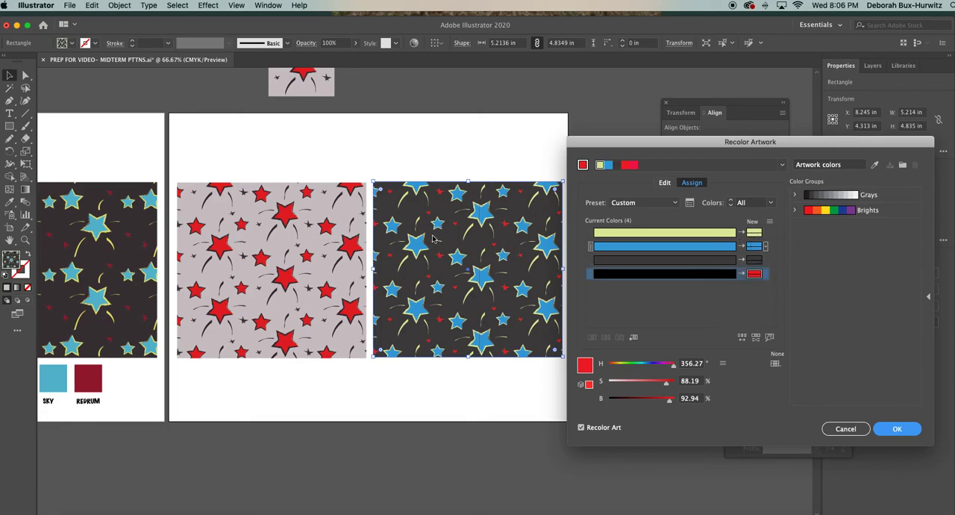
pyautogui.click(894, 430)
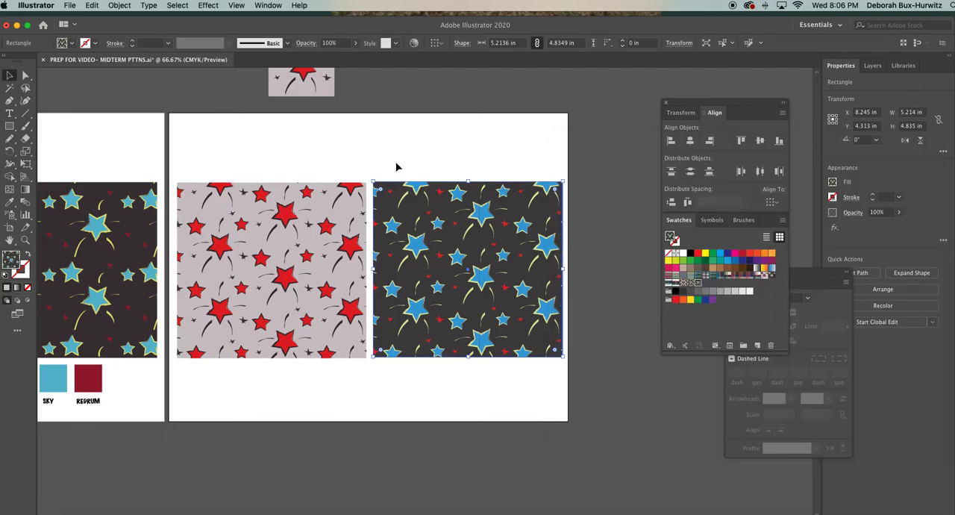
pyautogui.click(396, 167)
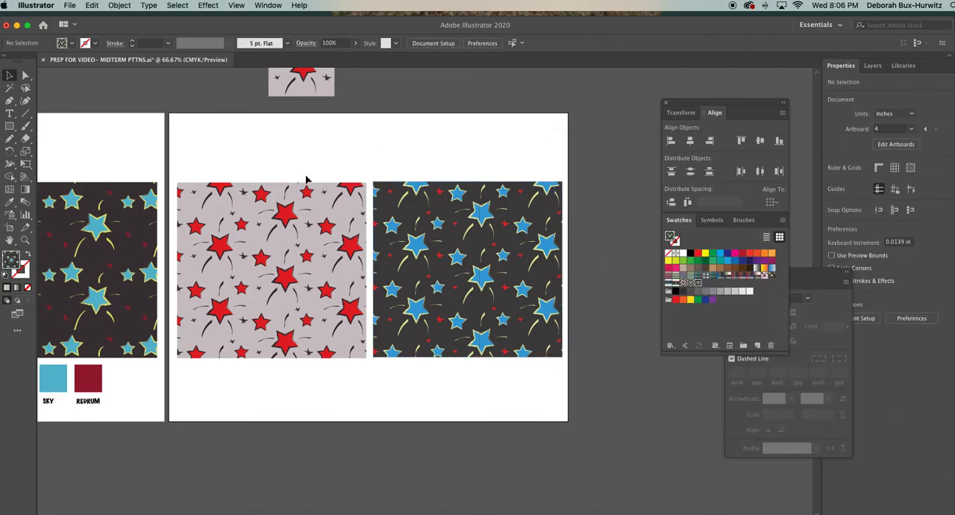
# Align the top edges of the gray-pink and dark pattern rectangles on the fourth artboard.
pyautogui.press('super+minus')
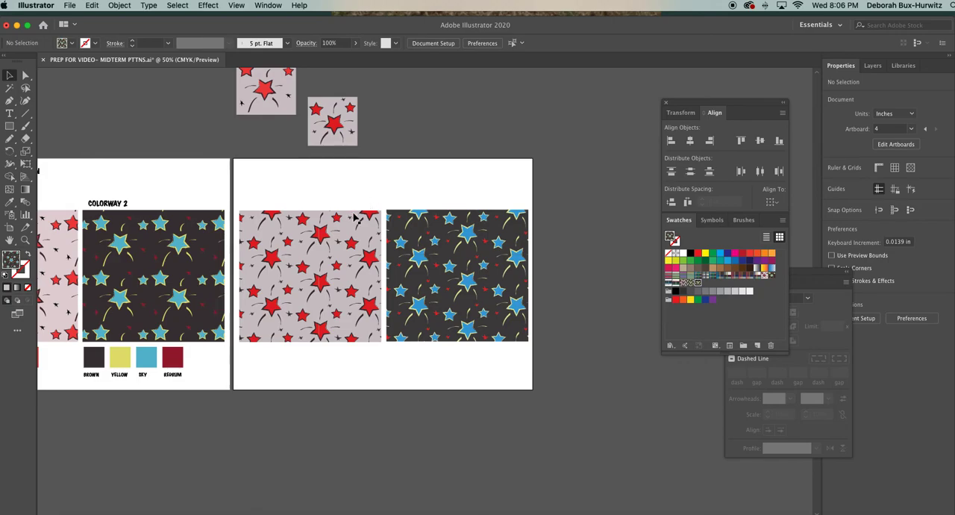
pyautogui.click(414, 212)
pyautogui.click(413, 196)
pyautogui.moveTo(339, 196); pyautogui.dragTo(448, 255)
pyautogui.click(420, 186)
pyautogui.hscroll(-3, 420, 185)
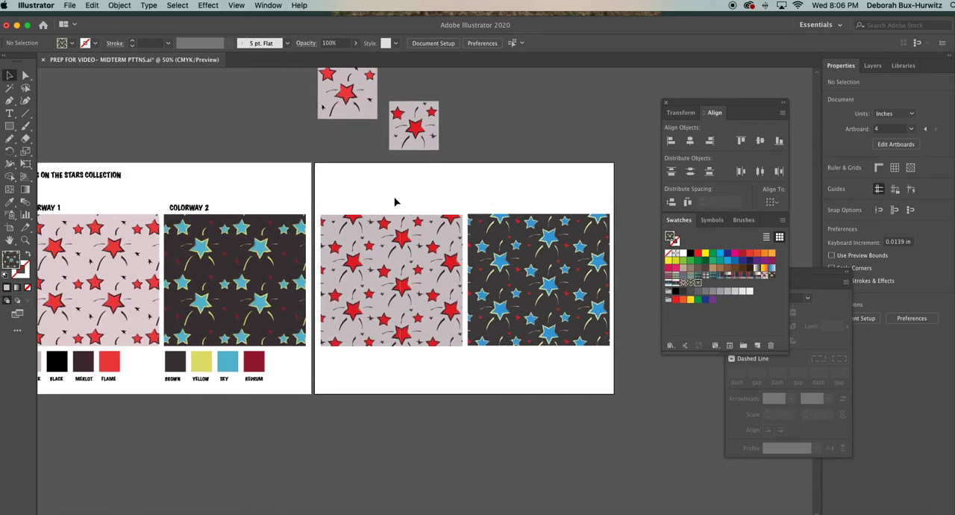
pyautogui.moveTo(395, 203); pyautogui.dragTo(515, 291)
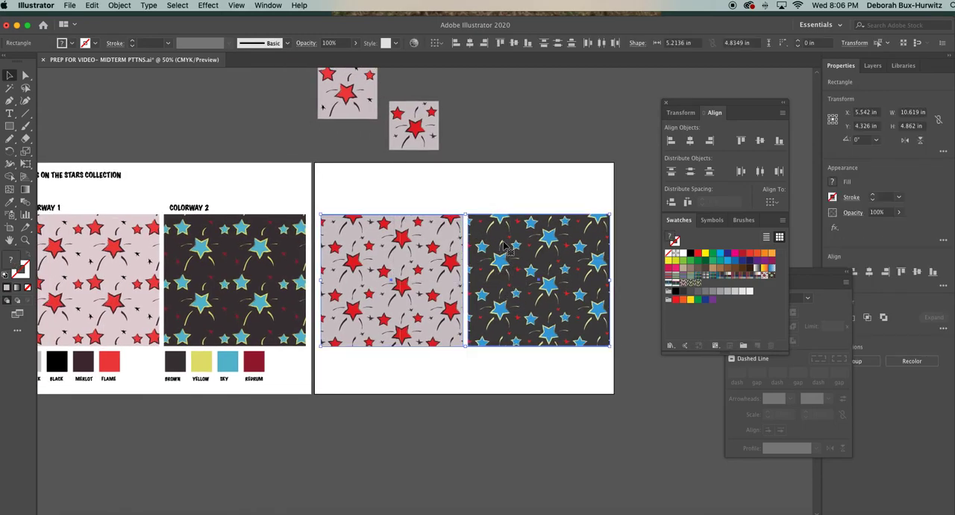
pyautogui.click(484, 185)
pyautogui.moveTo(423, 196); pyautogui.dragTo(521, 273)
pyautogui.click(278, 7)
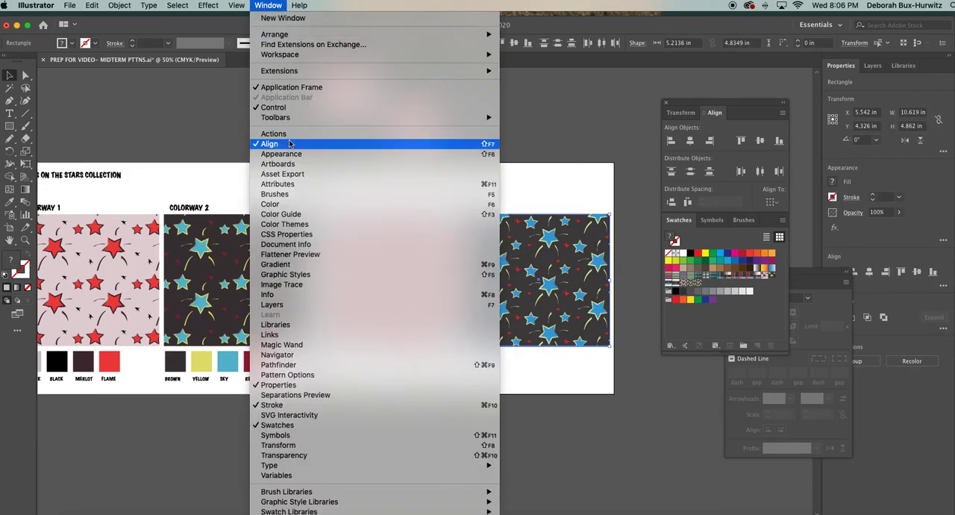
pyautogui.click(273, 7)
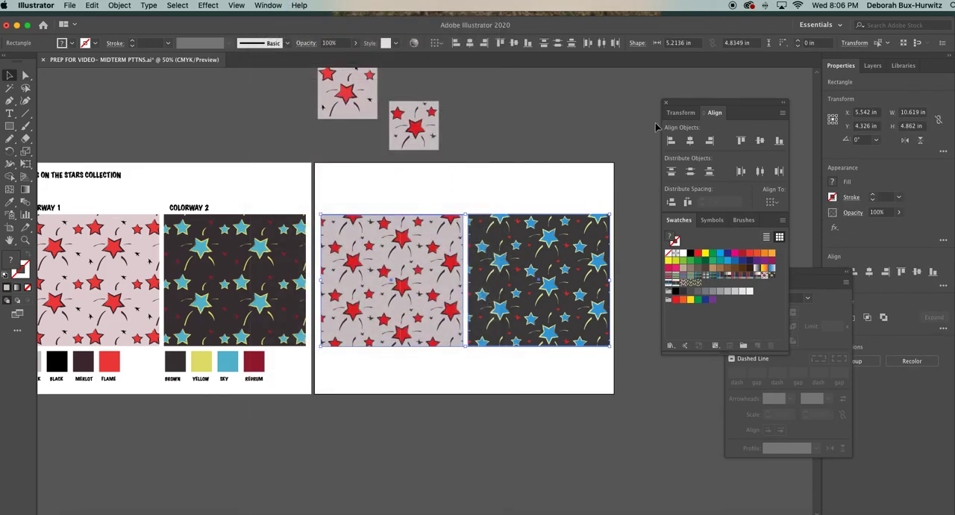
pyautogui.click(743, 142)
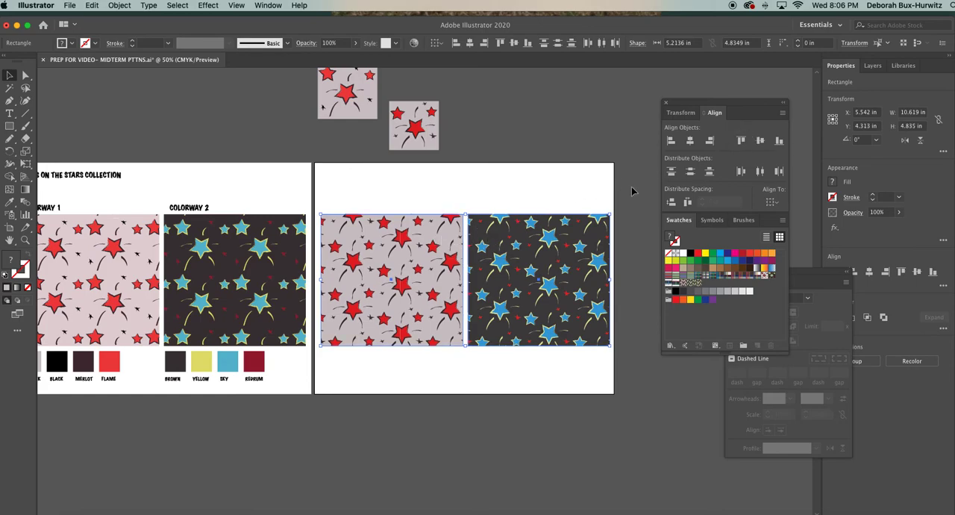
pyautogui.click(481, 201)
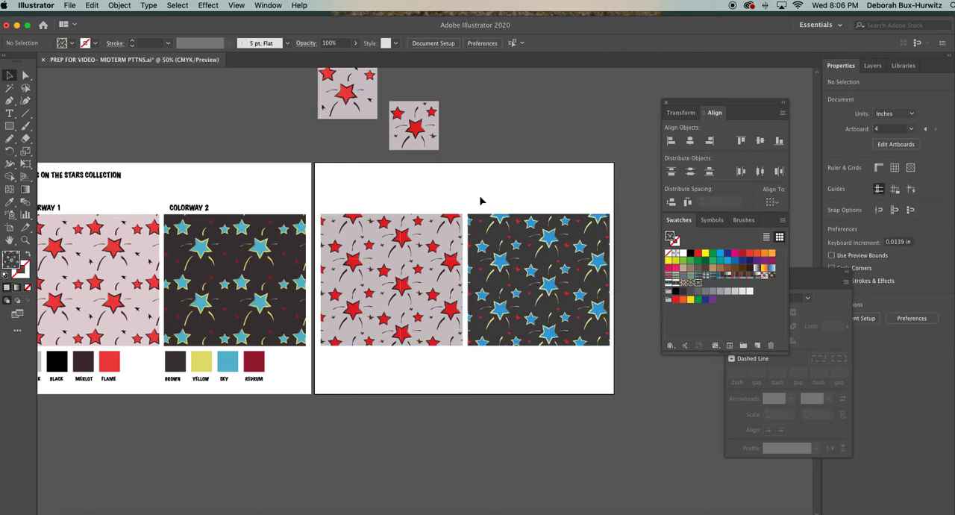
# Copy the FOCUS ON THE STARS COLLECTION title and both colorway labels from the neighboring artboard onto the fourth artboard.
pyautogui.hscroll(-3, 335, 339)
pyautogui.scroll(-2, 336, 339)
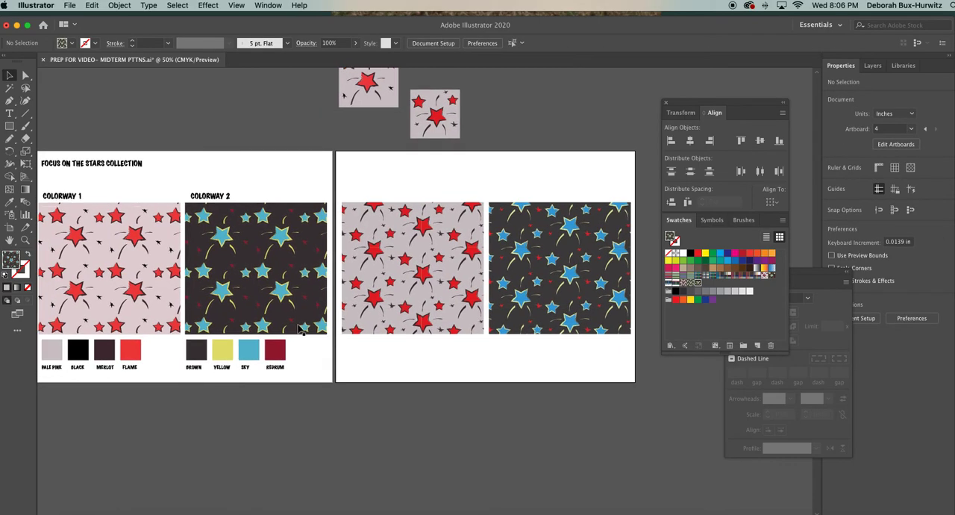
pyautogui.click(51, 155)
pyautogui.moveTo(52, 155); pyautogui.dragTo(217, 195)
pyautogui.click(226, 201)
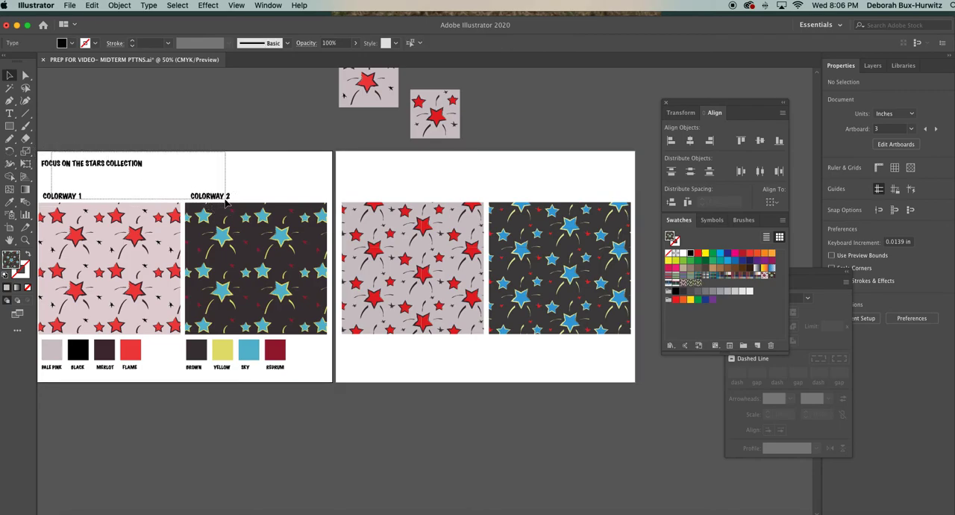
pyautogui.press('super+v')
pyautogui.moveTo(364, 275); pyautogui.dragTo(381, 167)
pyautogui.click(7, 114)
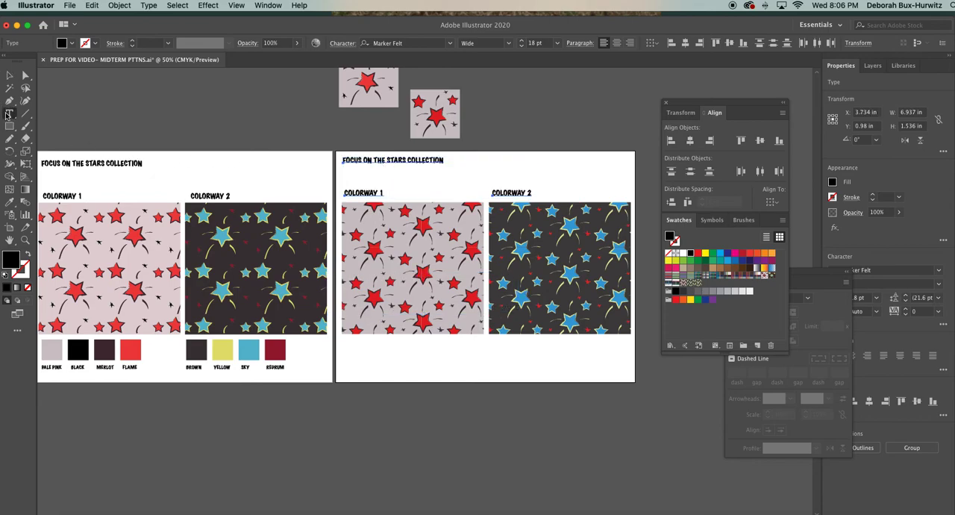
pyautogui.moveTo(406, 159); pyautogui.dragTo(330, 154)
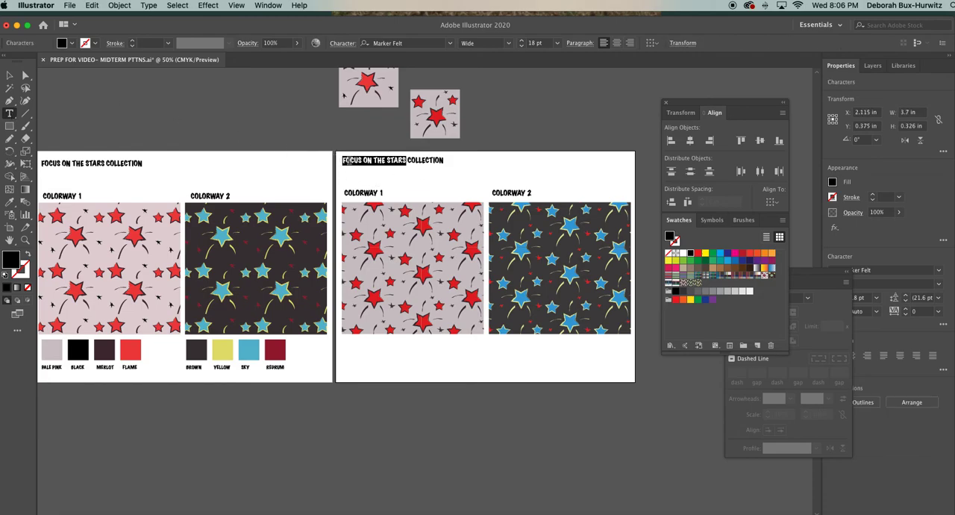
pyautogui.click(9, 75)
pyautogui.click(343, 145)
# Nudge the copied COLORWAY 1 and COLORWAY 2 labels down closer to their pattern rectangles.
pyautogui.moveTo(345, 186); pyautogui.dragTo(505, 198)
pyautogui.press('Down')
pyautogui.press('Down')
pyautogui.press('Down')
pyautogui.press('Down')
pyautogui.press('Down')
pyautogui.press('Down')
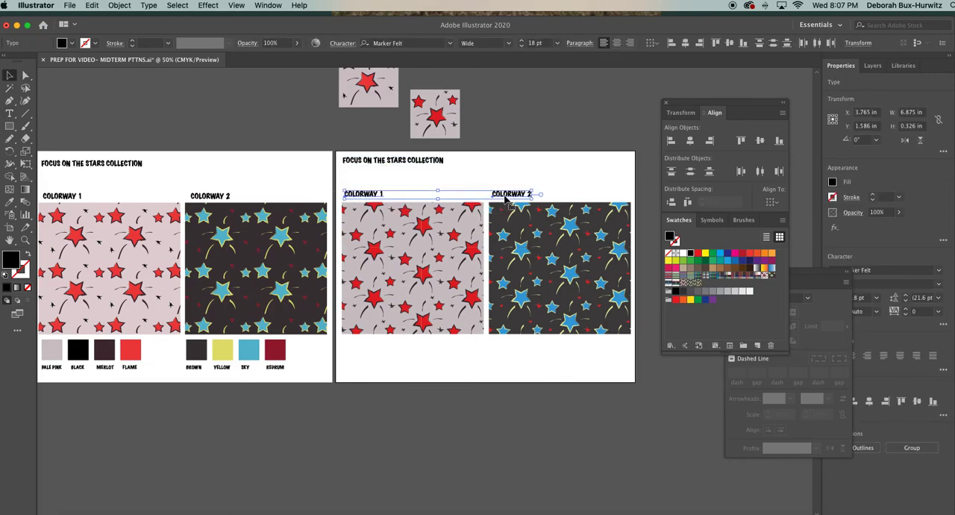
pyautogui.click(514, 141)
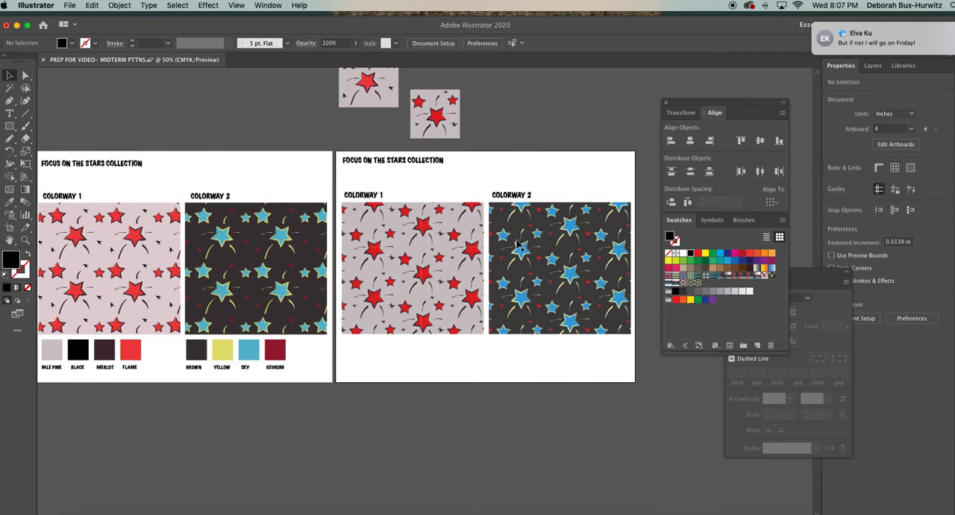
# Move the smaller loose star tile slightly to the right in the empty space above the fourth artboard.
pyautogui.scroll(-2, 519, 245)
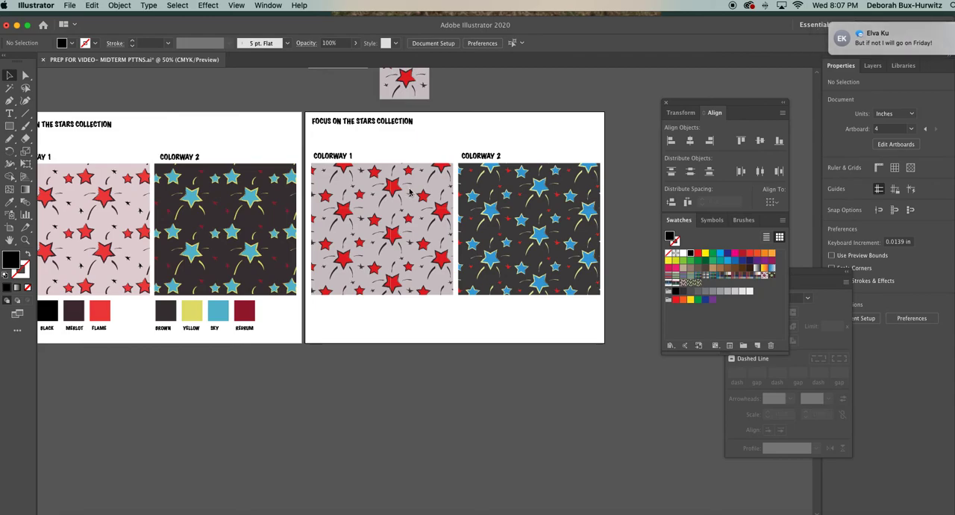
pyautogui.scroll(3, 409, 193)
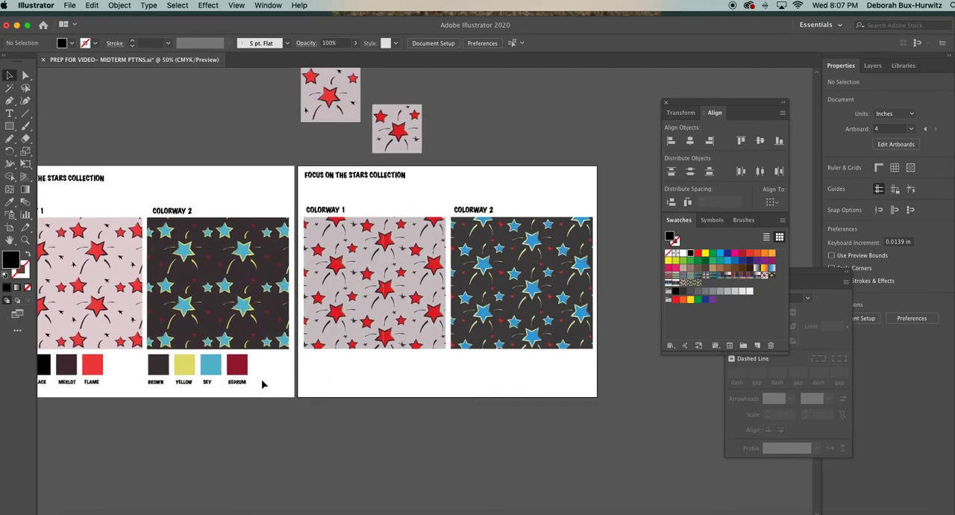
pyautogui.hscroll(-3, 274, 381)
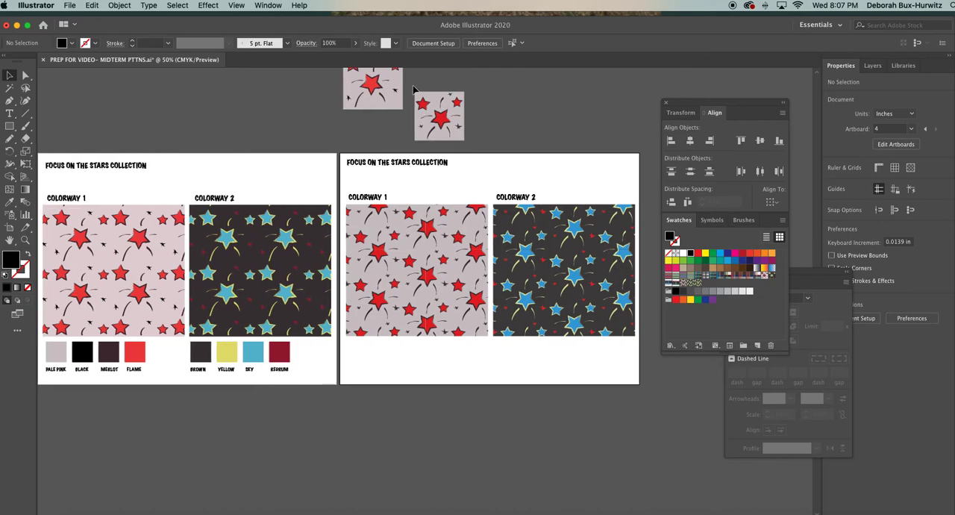
pyautogui.click(447, 121)
pyautogui.moveTo(445, 121); pyautogui.dragTo(488, 164)
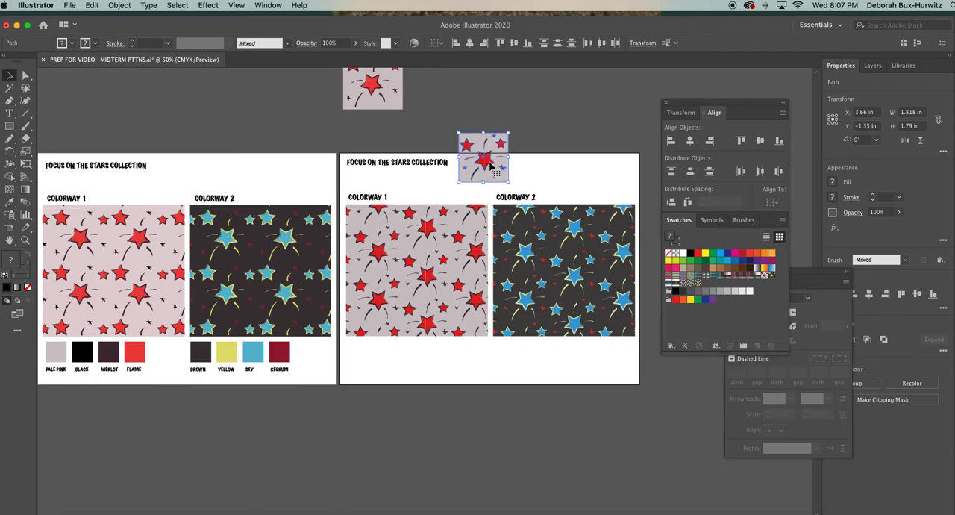
pyautogui.click(475, 129)
pyautogui.moveTo(458, 132)
pyautogui.mouseDown()
pyautogui.moveTo(486, 149)
pyautogui.moveTo(513, 187)
pyautogui.moveTo(475, 131)
pyautogui.mouseUp()
pyautogui.click(533, 129)
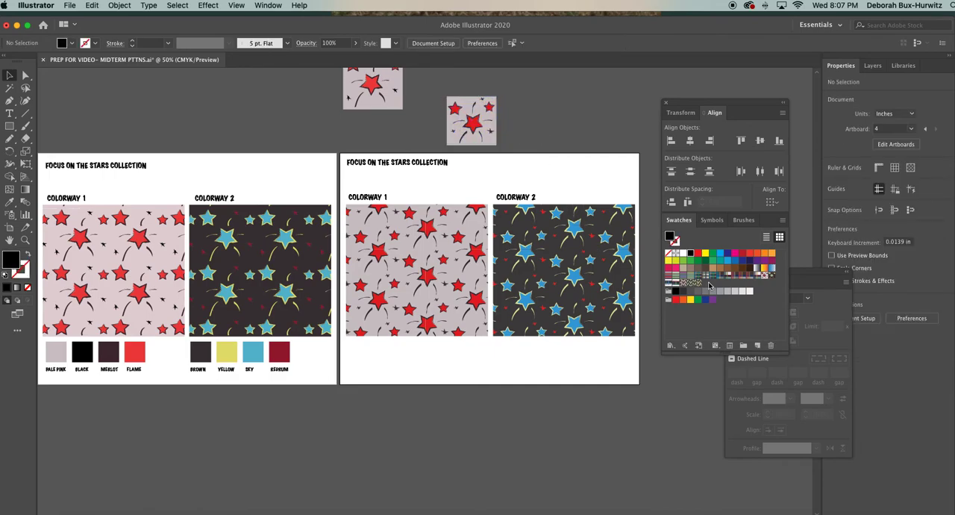
# Place the artwork of the New Pattern 18 swatch, used by the Colorway 1 rectangle, as an editable group at the fourth artboard's lower edge.
pyautogui.click(448, 279)
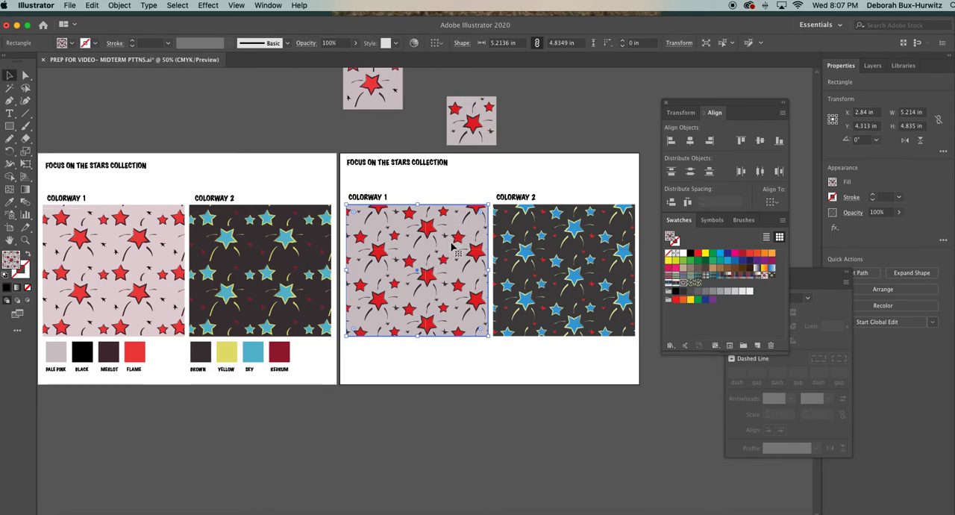
pyautogui.click(466, 194)
pyautogui.click(465, 239)
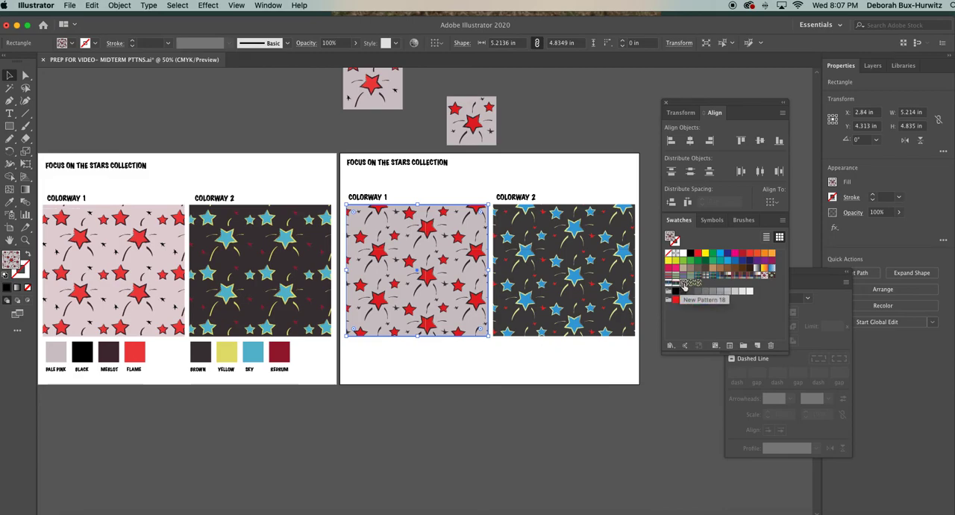
pyautogui.moveTo(683, 287); pyautogui.dragTo(553, 400)
pyautogui.moveTo(549, 345); pyautogui.dragTo(555, 399)
pyautogui.scroll(-5, 556, 399)
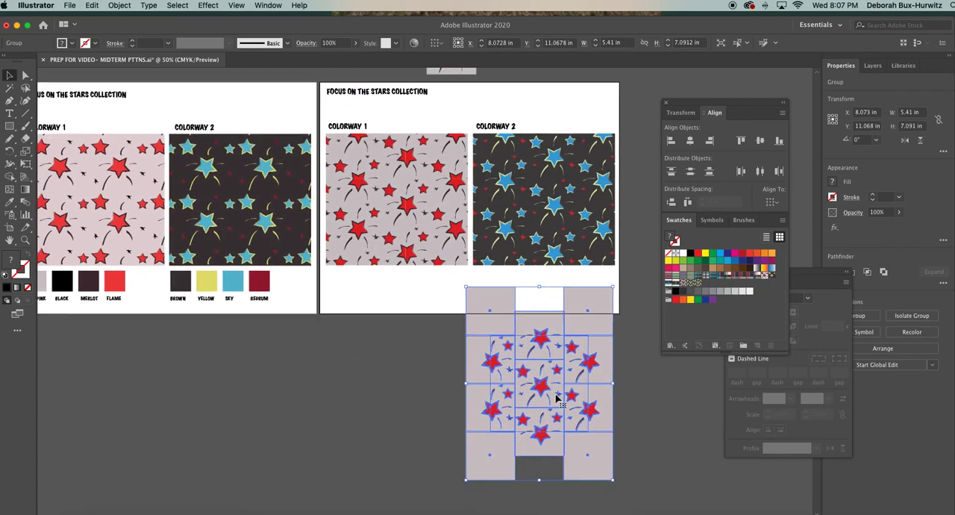
pyautogui.click(613, 373)
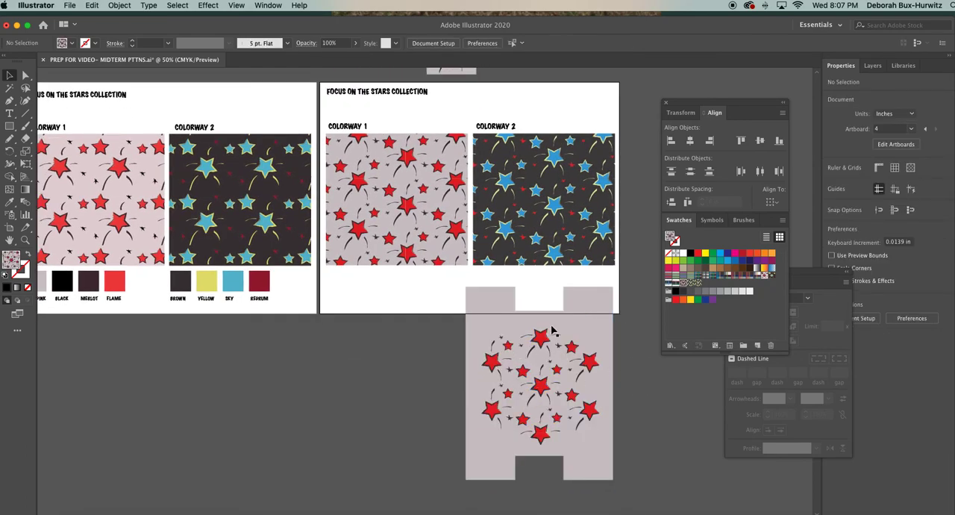
# Move the placed pattern artwork entirely below the fourth artboard and ungroup it.
pyautogui.moveTo(440, 289); pyautogui.dragTo(659, 493)
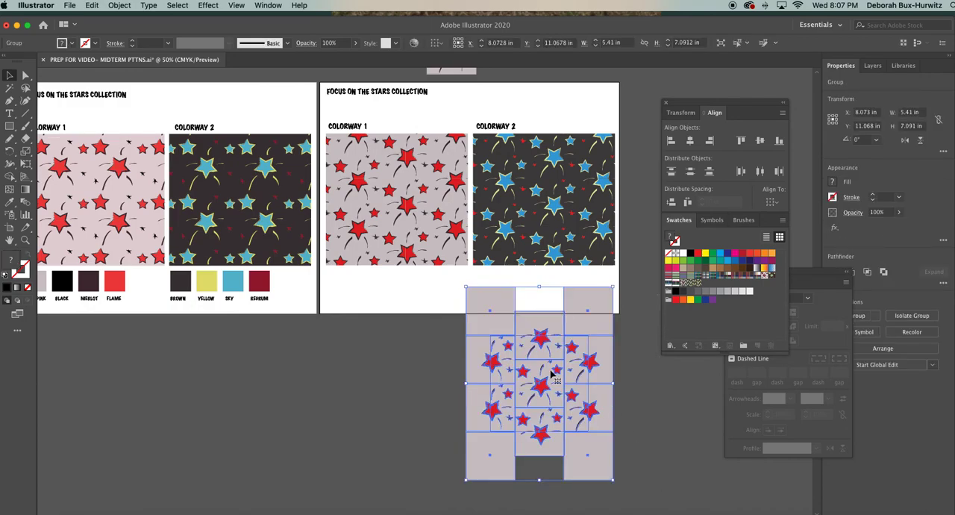
pyautogui.moveTo(540, 335); pyautogui.dragTo(512, 368)
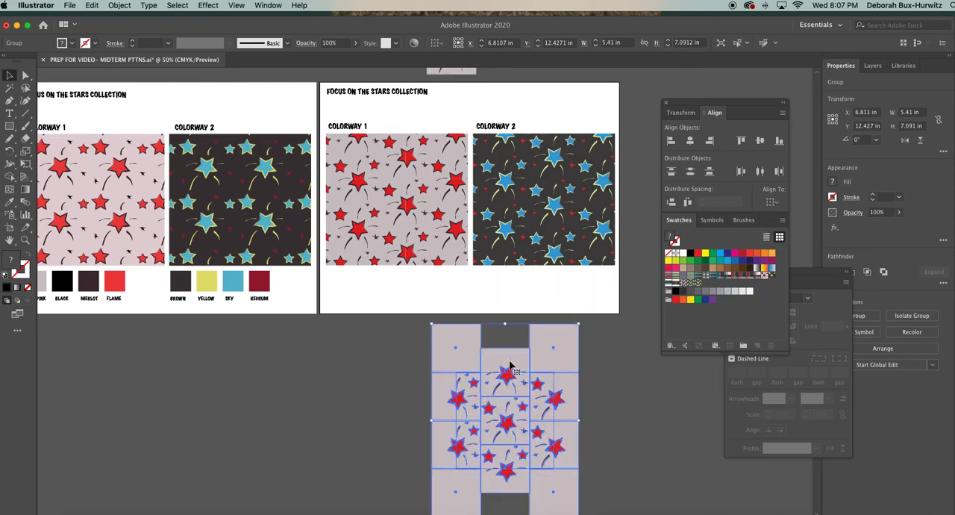
pyautogui.click(615, 357)
pyautogui.moveTo(491, 342); pyautogui.dragTo(512, 375)
pyautogui.click(120, 5)
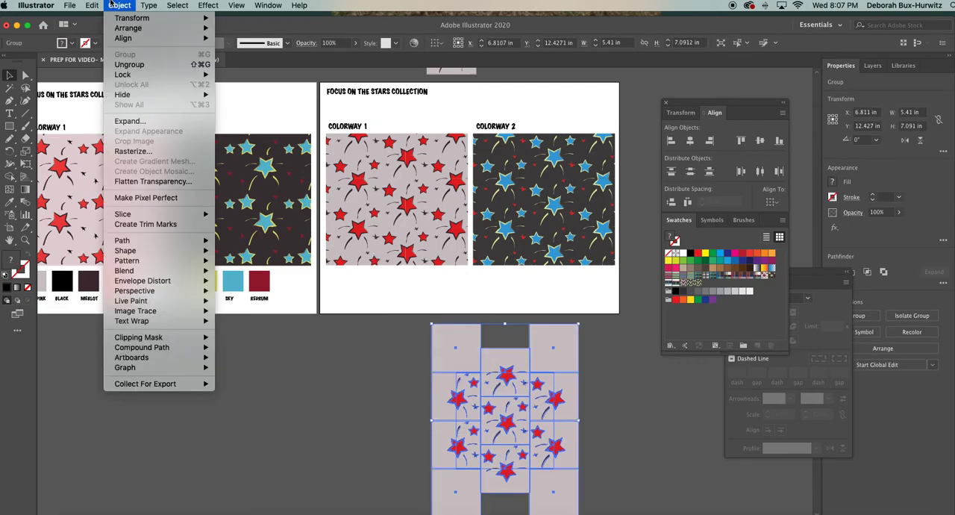
pyautogui.click(132, 72)
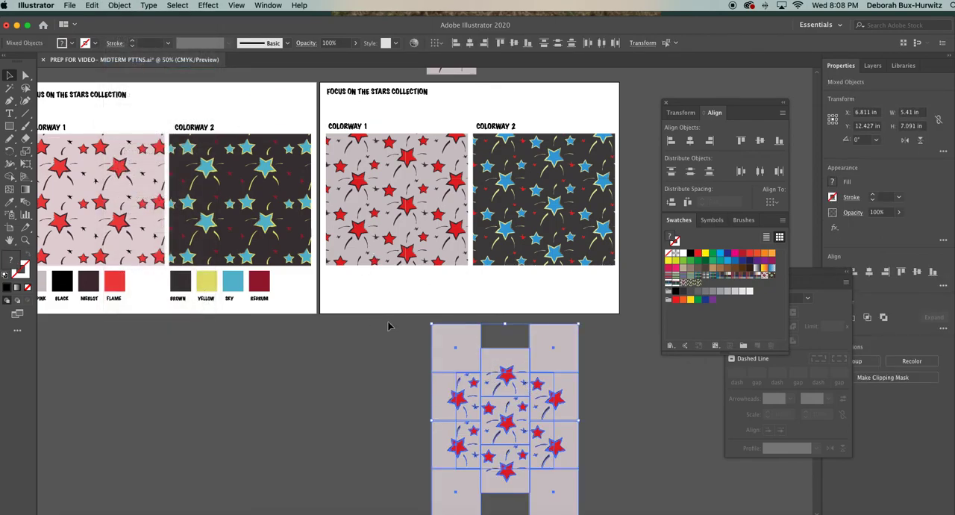
# Move the topmost star tile out of the ungrouped pattern artwork to the empty space beside it, just below the fourth artboard.
pyautogui.click(386, 320)
pyautogui.moveTo(483, 337); pyautogui.dragTo(525, 394)
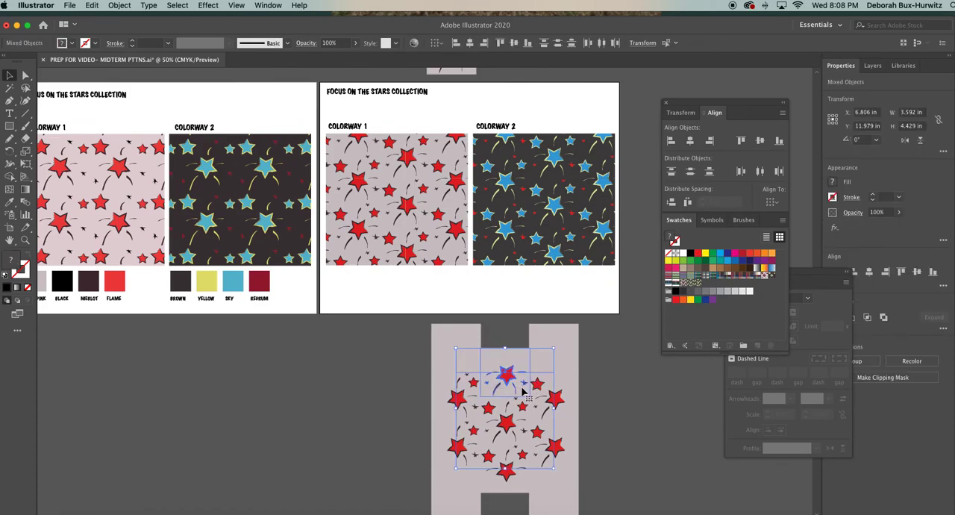
pyautogui.click(507, 328)
pyautogui.click(507, 373)
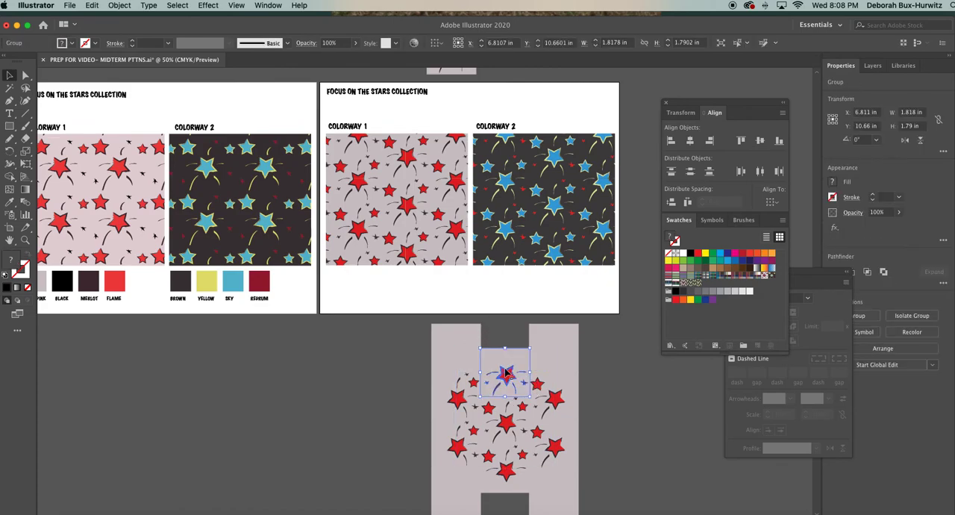
pyautogui.moveTo(506, 372); pyautogui.dragTo(359, 345)
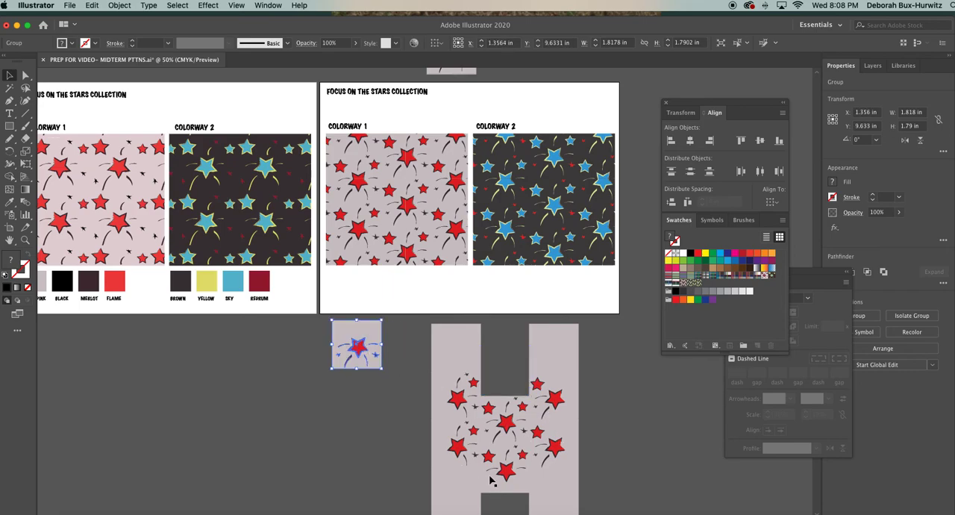
pyautogui.click(409, 361)
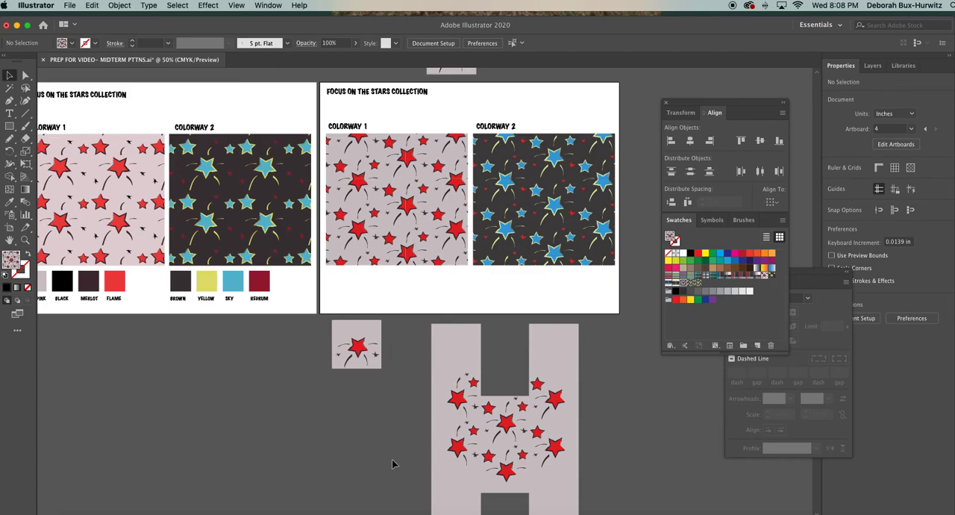
pyautogui.scroll(2, 355, 330)
pyautogui.click(336, 338)
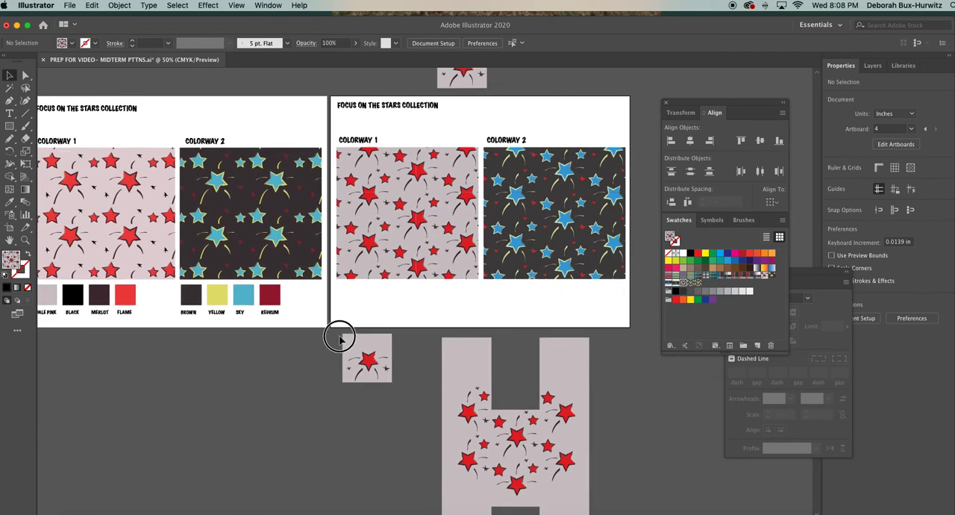
pyautogui.click(384, 373)
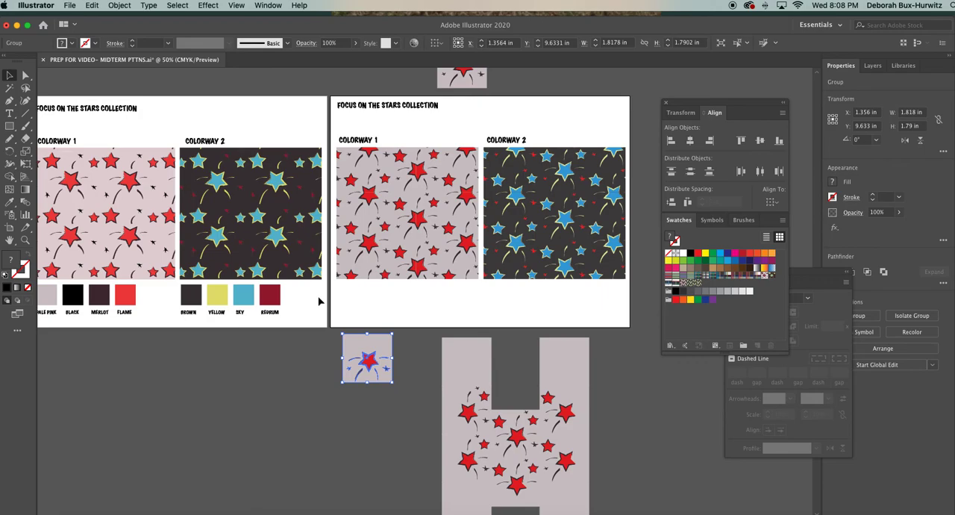
pyautogui.hscroll(-2, 319, 301)
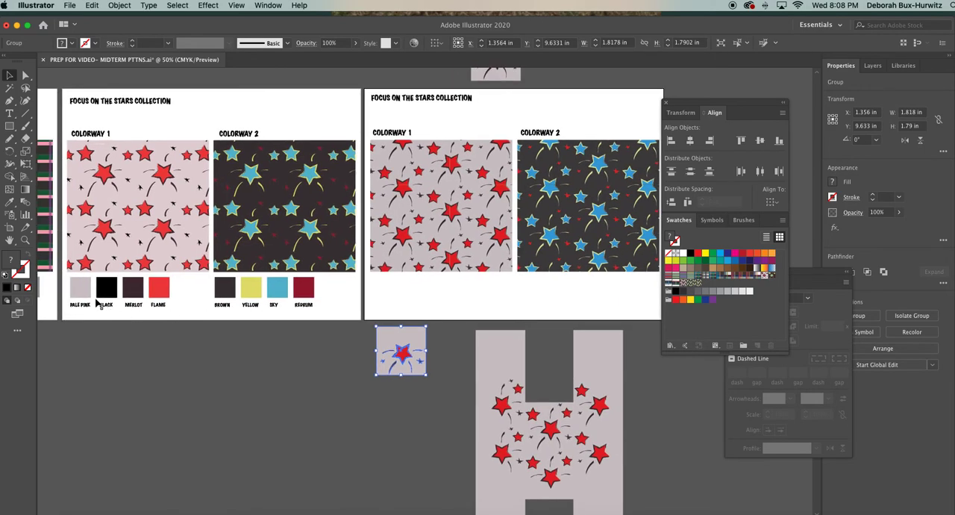
pyautogui.moveTo(64, 277); pyautogui.dragTo(327, 314)
pyautogui.press('super+v')
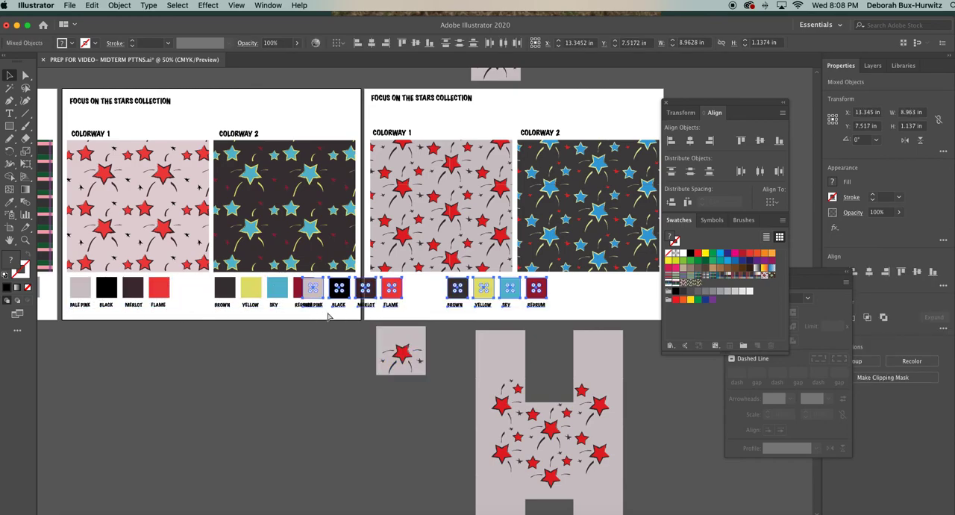
pyautogui.press('Delete')
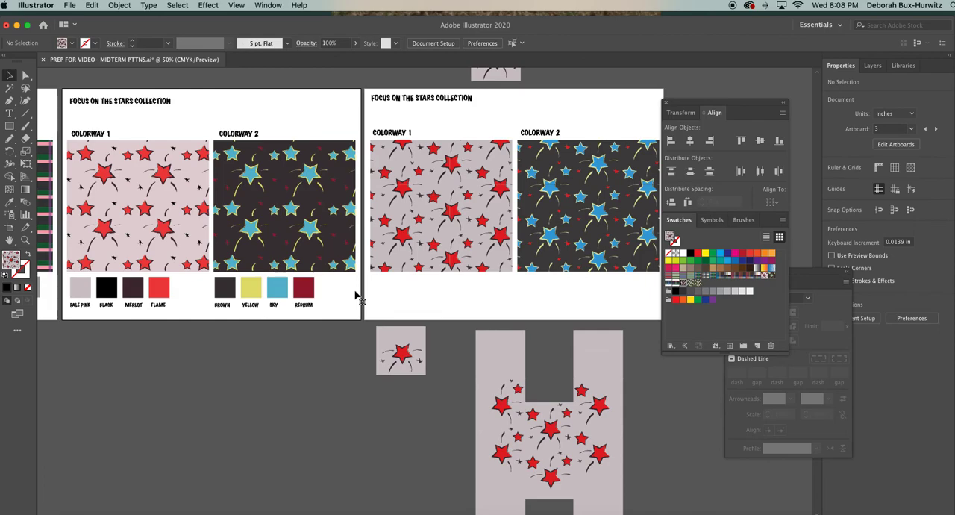
# Copy the plaid collection's ten labeled color chips and place the copies under the two star patterns on the fourth artboard.
pyautogui.hscroll(-5, 192, 305)
pyautogui.hscroll(-1, 192, 308)
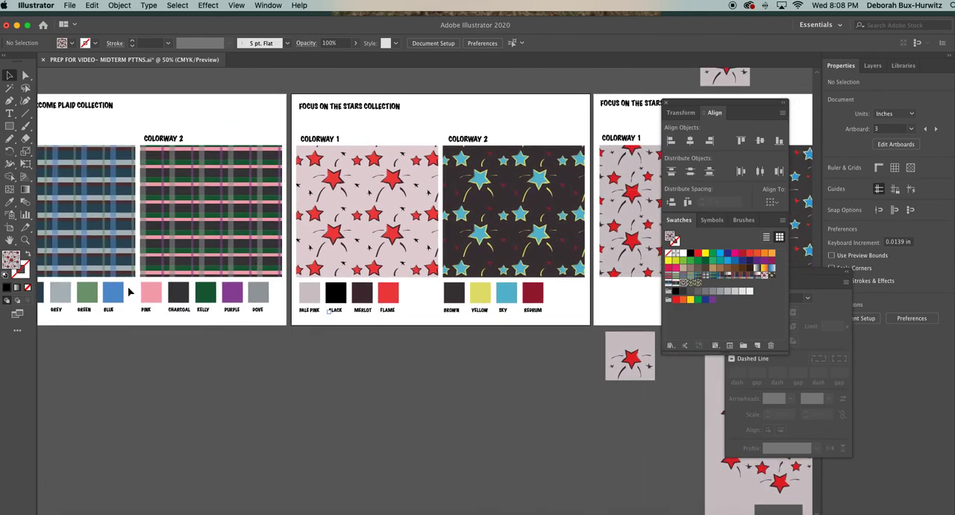
pyautogui.hscroll(-2, 139, 290)
pyautogui.moveTo(61, 289); pyautogui.dragTo(353, 322)
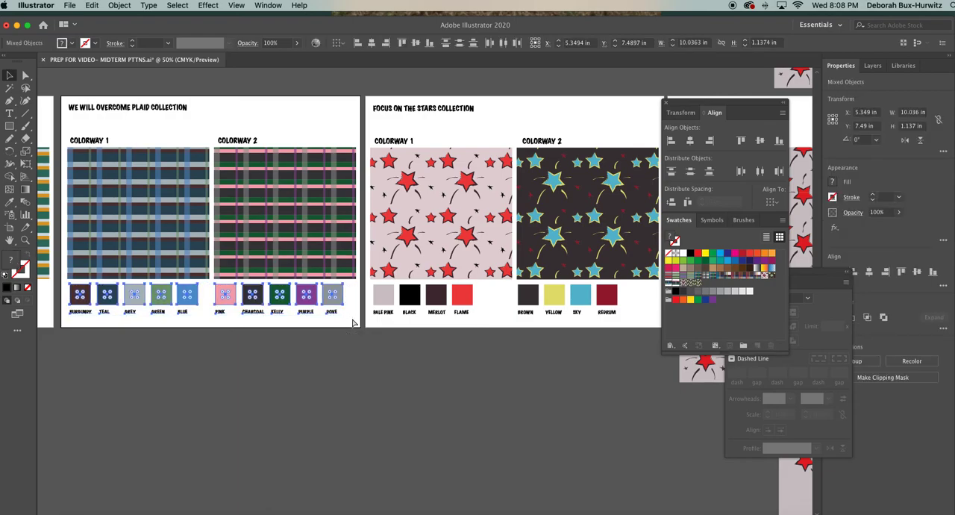
pyautogui.hscroll(14, 353, 322)
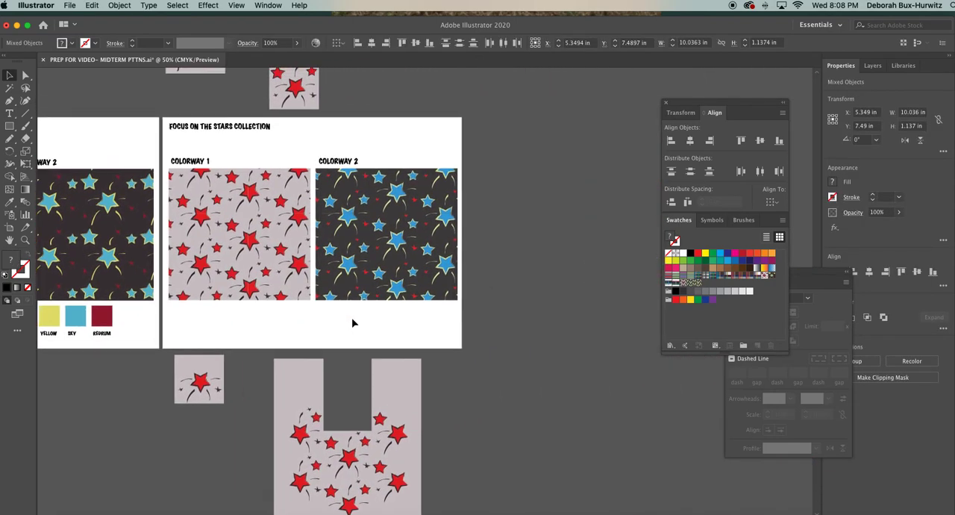
pyautogui.press('super+v')
pyautogui.moveTo(352, 287); pyautogui.dragTo(236, 323)
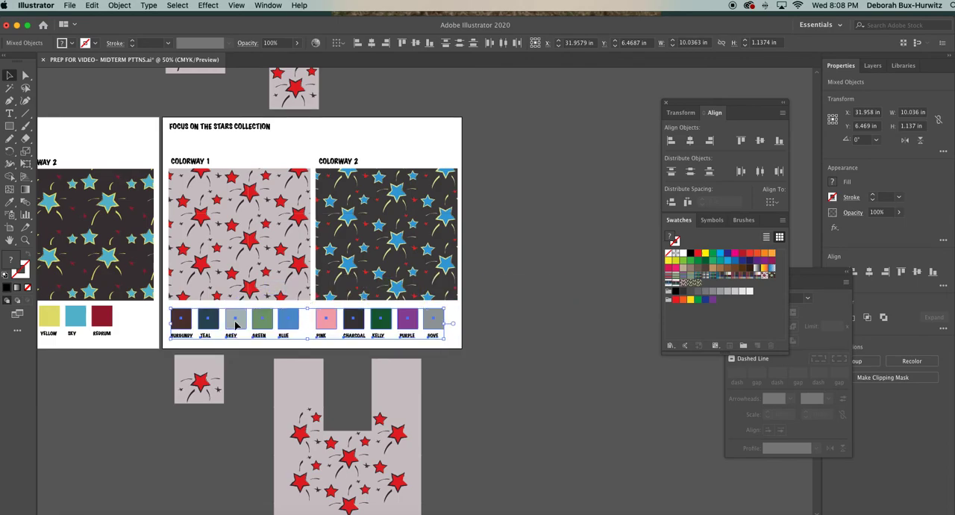
pyautogui.click(526, 306)
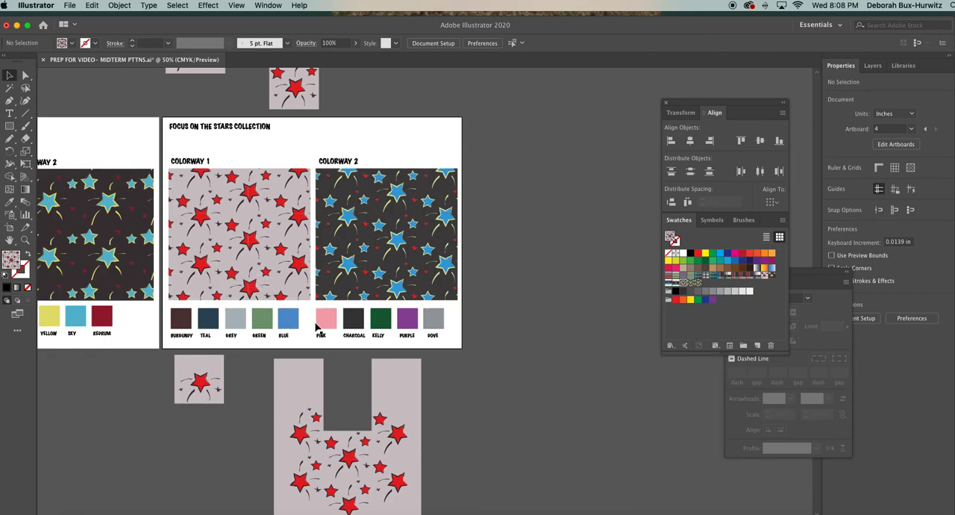
# Recolor the BURGUNDY chip on the fourth artboard with the pale background color sampled from the separated star tile.
pyautogui.hscroll(-1, 316, 326)
pyautogui.click(24, 240)
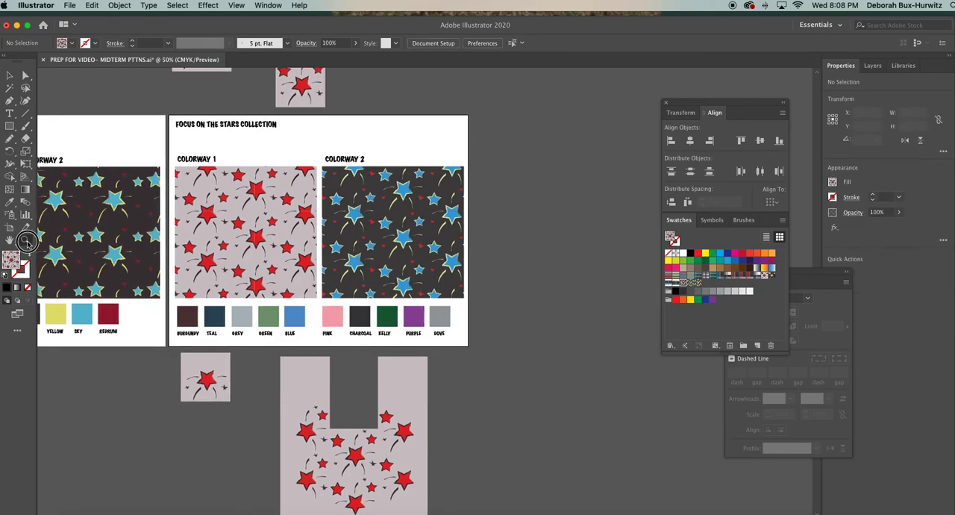
pyautogui.moveTo(555, 442); pyautogui.dragTo(583, 449)
pyautogui.press('v')
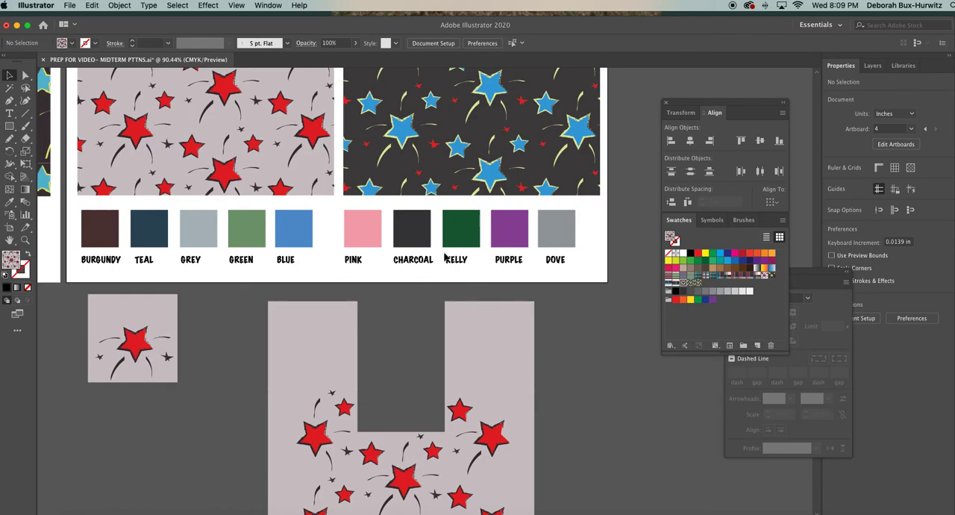
pyautogui.click(24, 76)
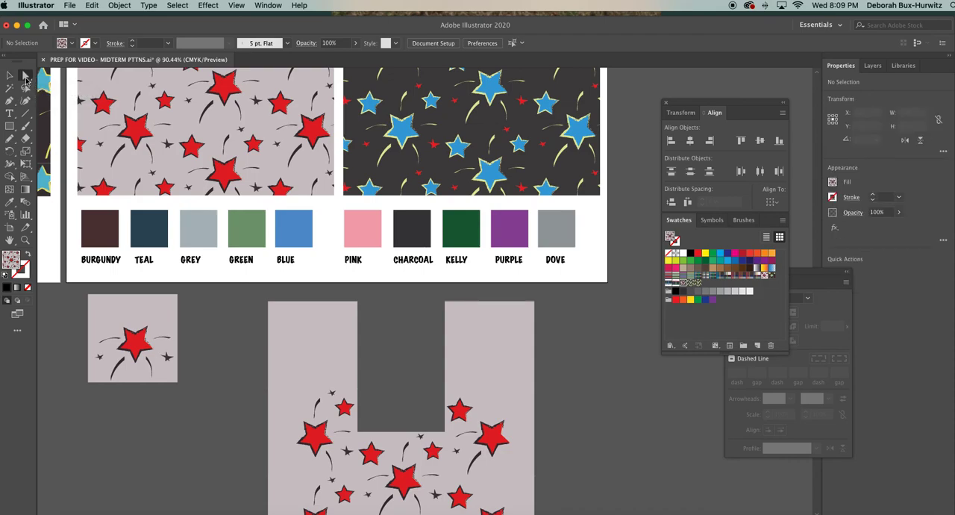
pyautogui.click(111, 224)
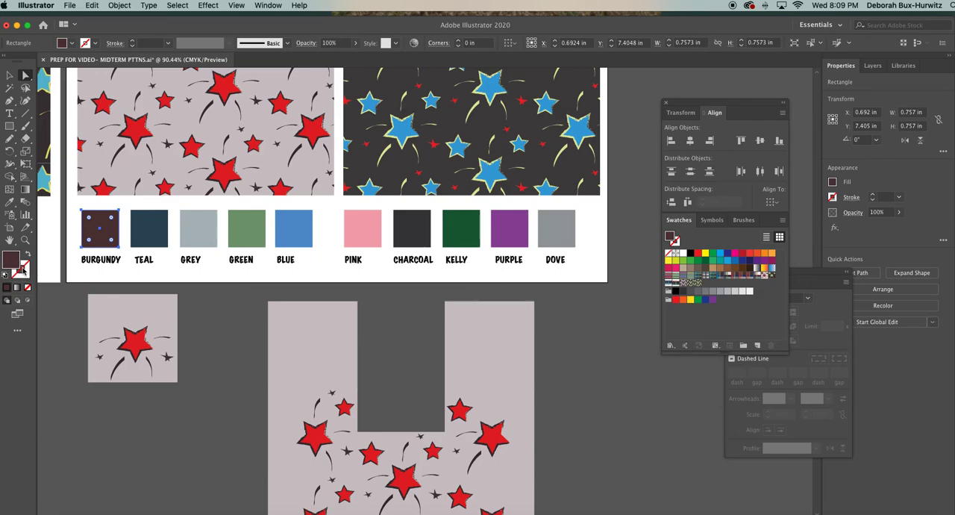
pyautogui.click(10, 201)
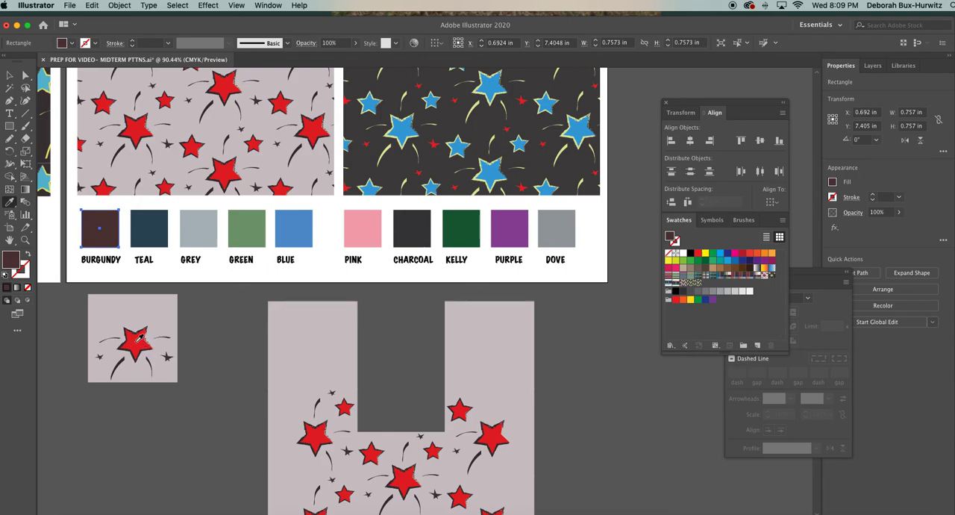
pyautogui.click(138, 312)
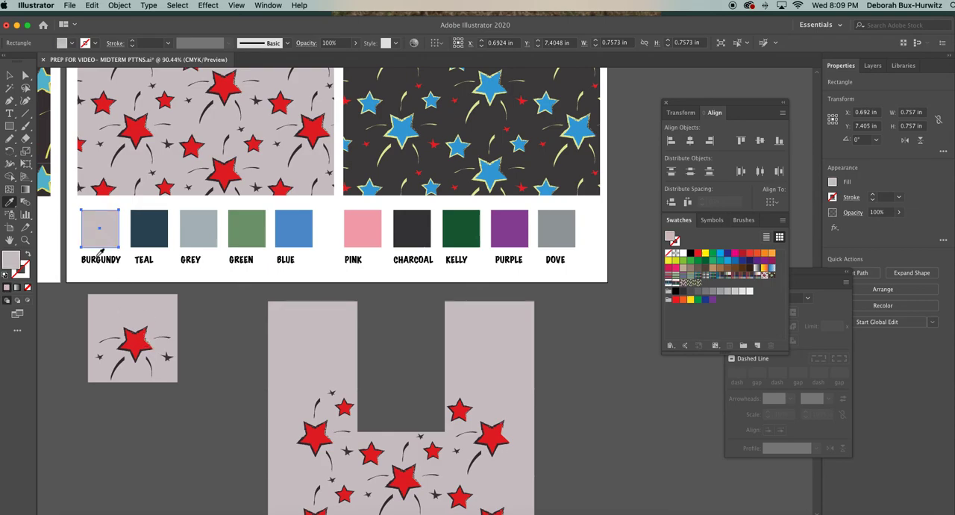
# Recolor the TEAL chip with the red sampled from the large star on the separated tile.
pyautogui.click(25, 75)
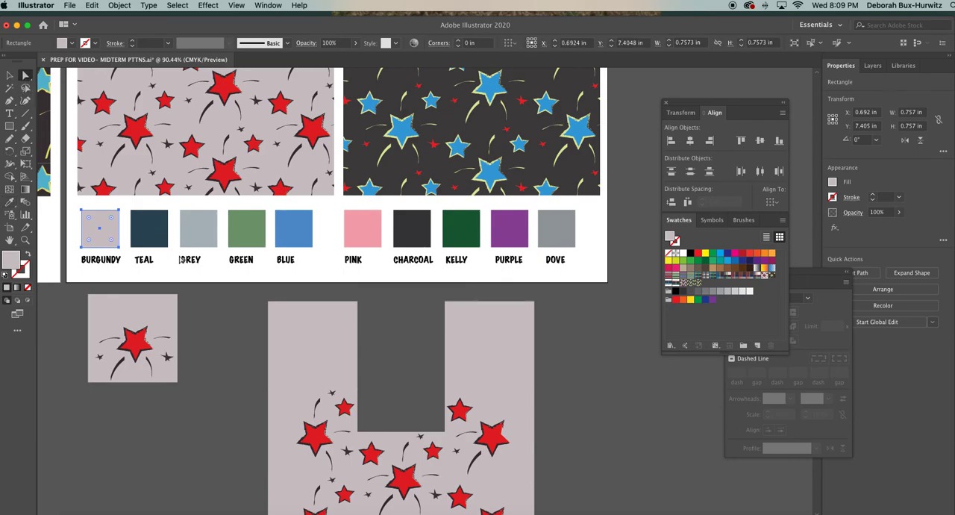
pyautogui.click(140, 232)
pyautogui.click(9, 201)
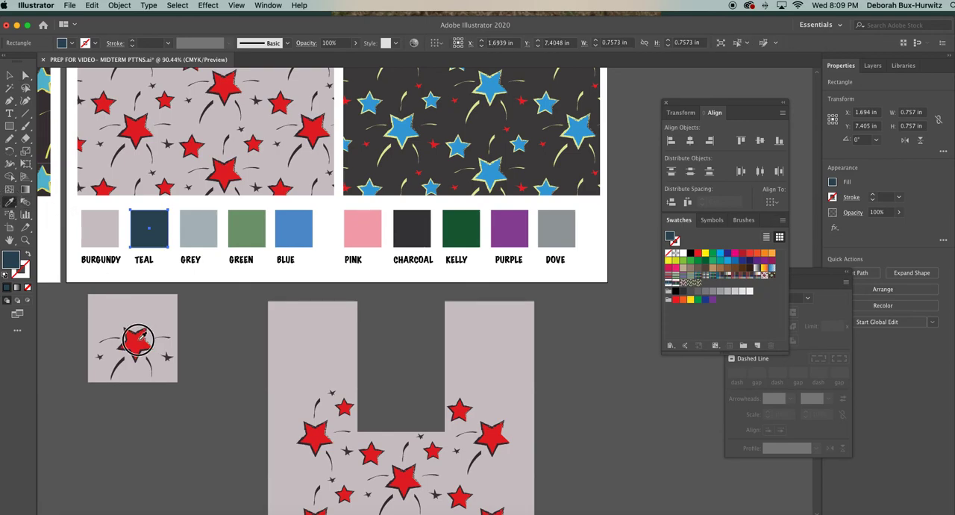
pyautogui.click(141, 334)
# Recolor the GREY chip with the dark color sampled from the large star's outline on the separated tile.
pyautogui.click(25, 75)
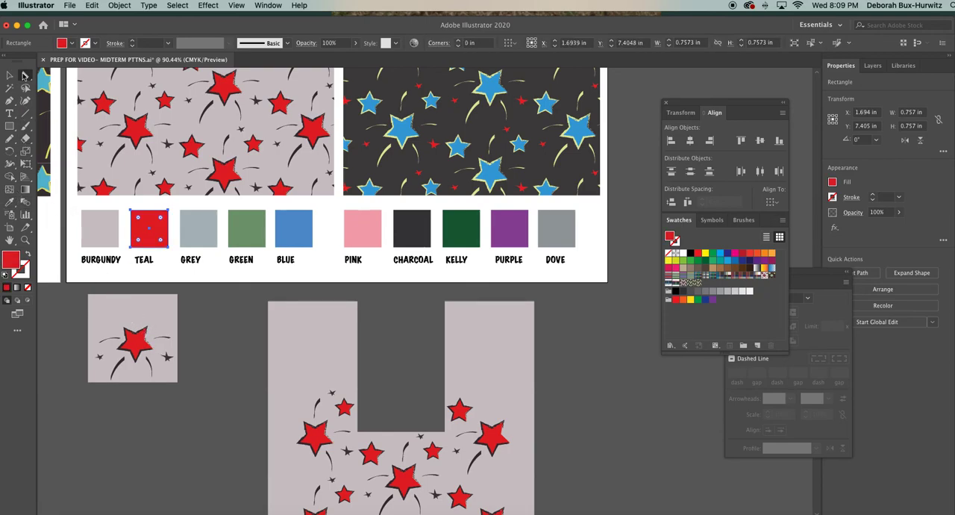
pyautogui.click(201, 240)
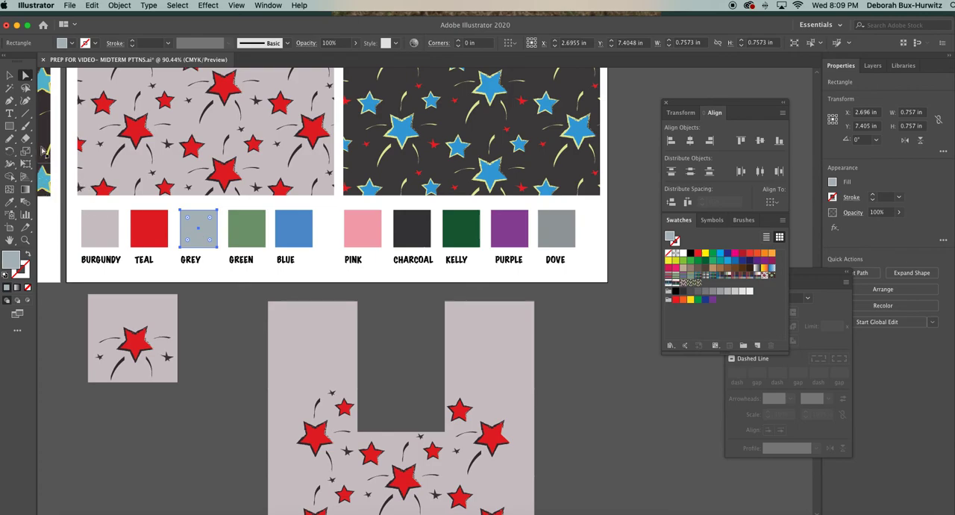
pyautogui.click(9, 202)
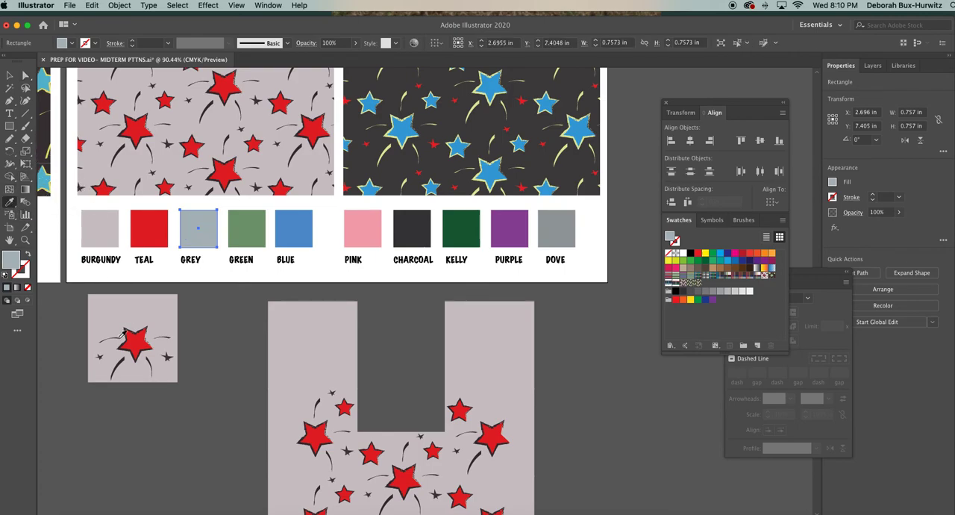
pyautogui.click(125, 356)
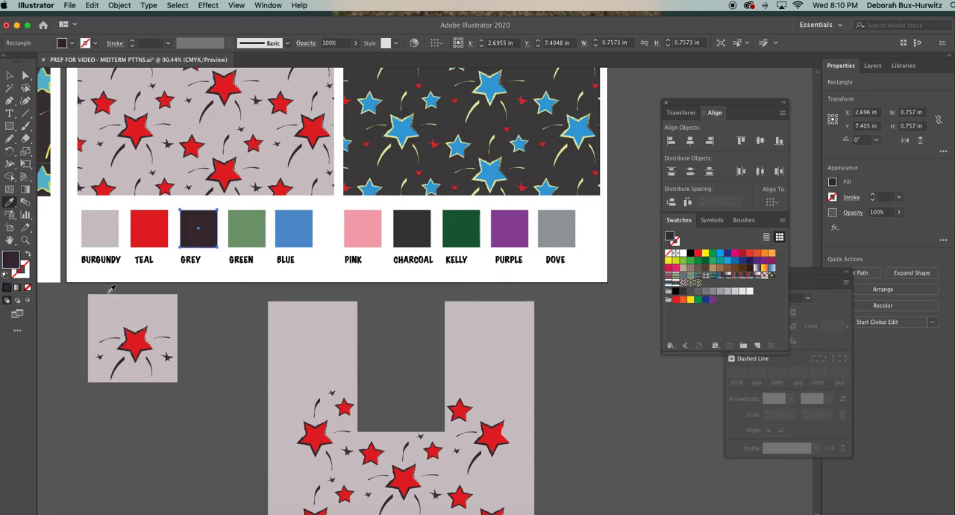
# Recolor the GREEN chip with the dark color sampled from the small star on the separated tile.
pyautogui.click(231, 296)
pyautogui.click(256, 237)
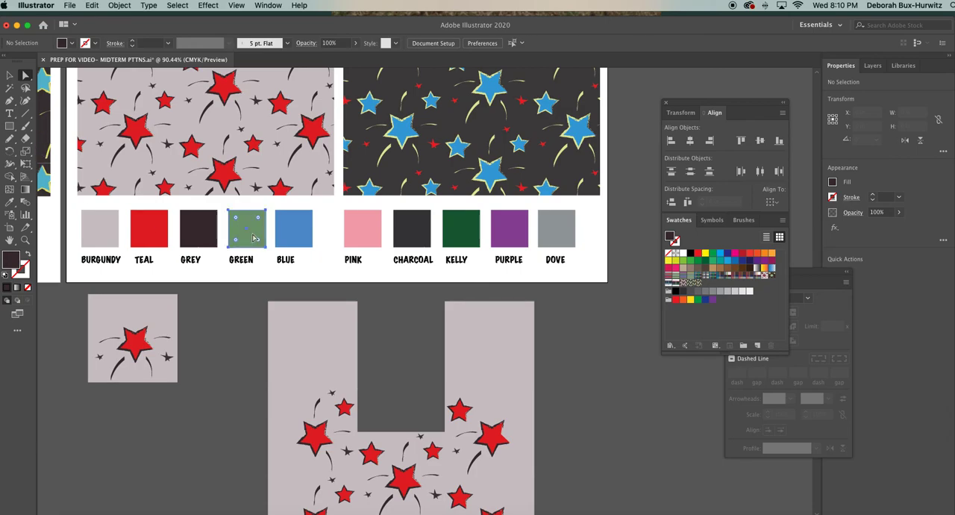
pyautogui.click(22, 209)
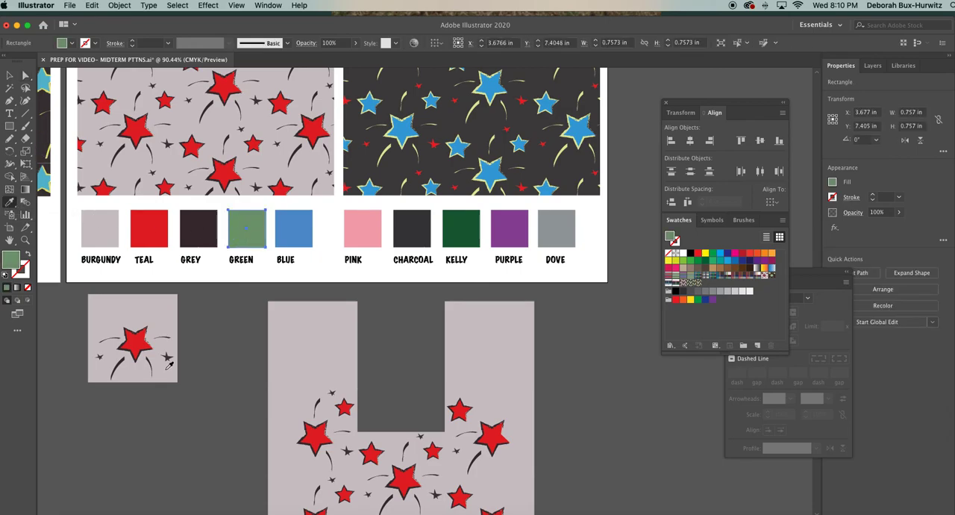
pyautogui.click(170, 357)
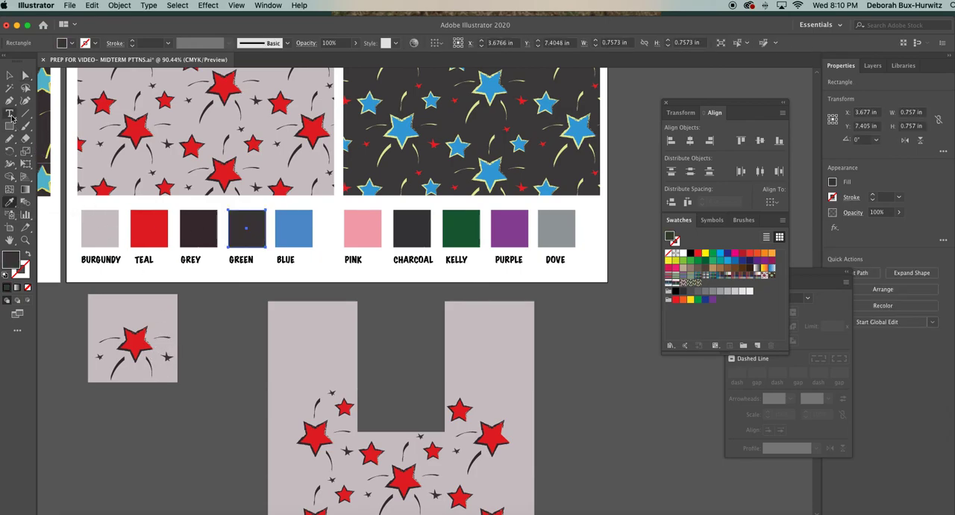
pyautogui.click(10, 76)
pyautogui.click(232, 314)
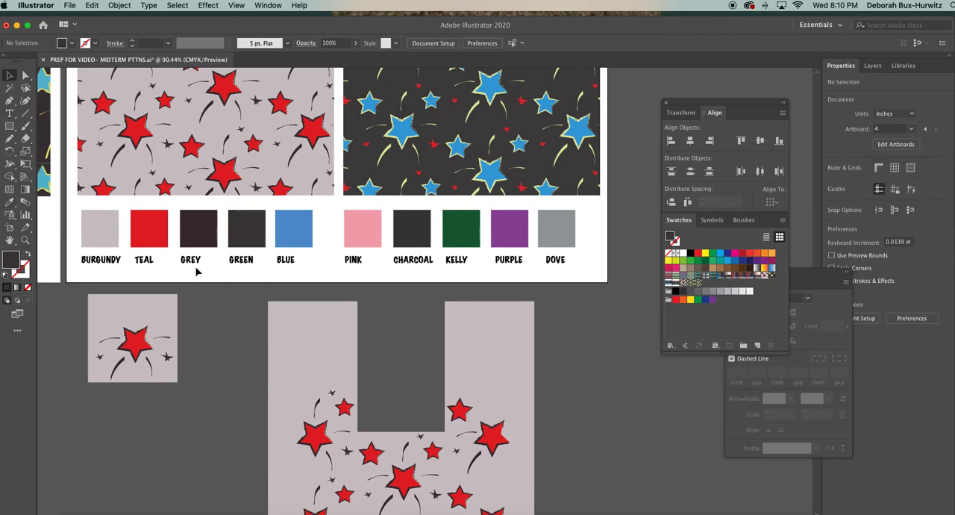
# Delete the surplus BLUE chip together with its label under Colorway 1 on the fourth artboard.
pyautogui.scroll(3, 196, 272)
pyautogui.moveTo(290, 259); pyautogui.dragTo(336, 326)
pyautogui.press('Delete')
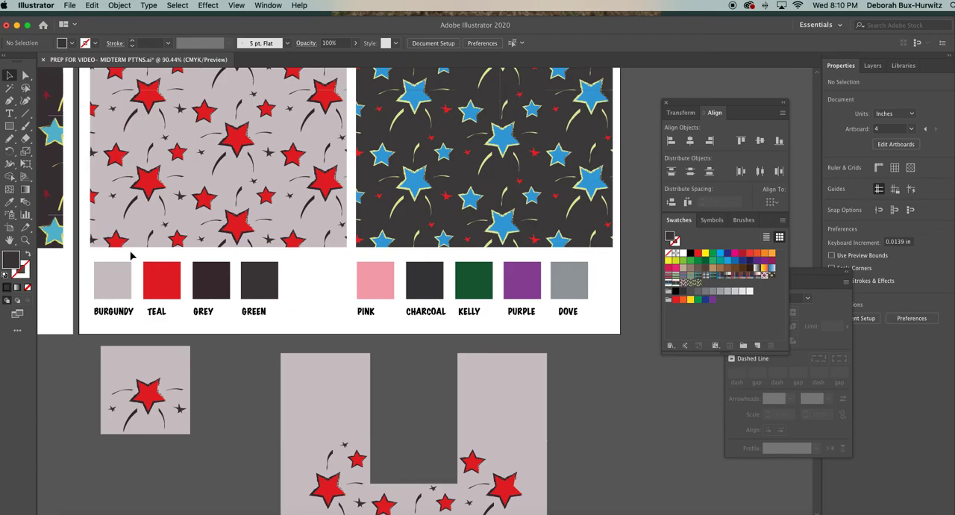
# Change the label under the first Colorway 1 chip to GREY in capitals.
pyautogui.click(10, 113)
pyautogui.moveTo(95, 311); pyautogui.dragTo(135, 311)
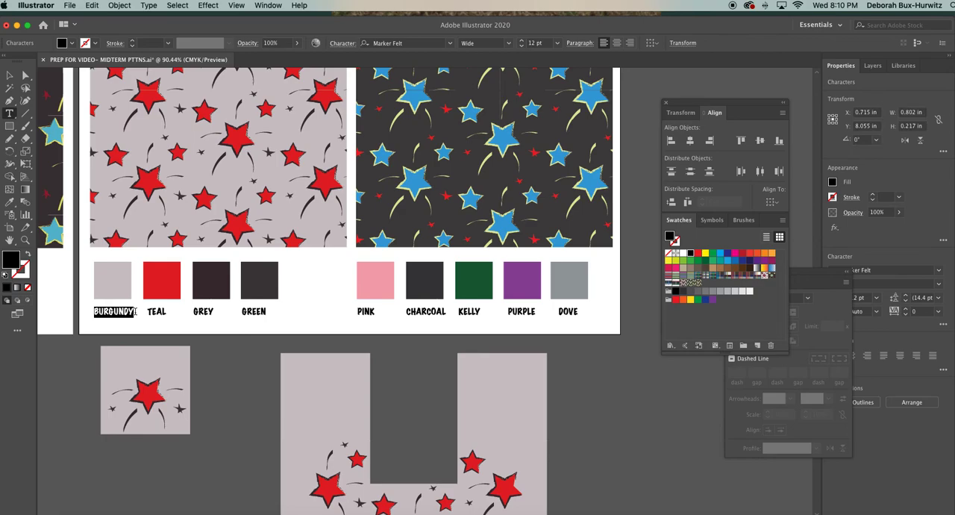
pyautogui.write('grey')
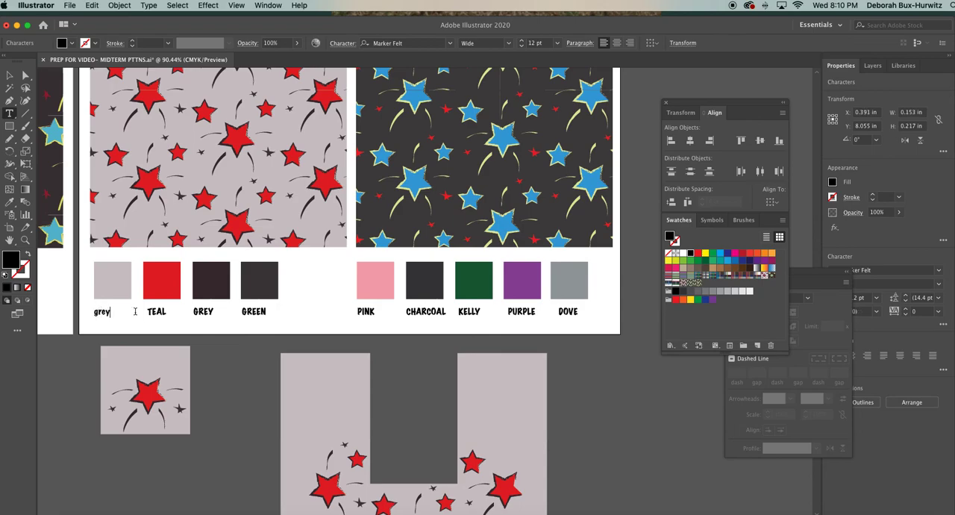
pyautogui.press('BackSpace')
pyautogui.press('BackSpace')
pyautogui.write('GREY')
# Change the labels of the second and third Colorway 1 chips to RED and BURGUNDY.
pyautogui.moveTo(147, 311); pyautogui.dragTo(179, 313)
pyautogui.write('RED')
pyautogui.moveTo(194, 311); pyautogui.dragTo(226, 309)
pyautogui.write('BU')
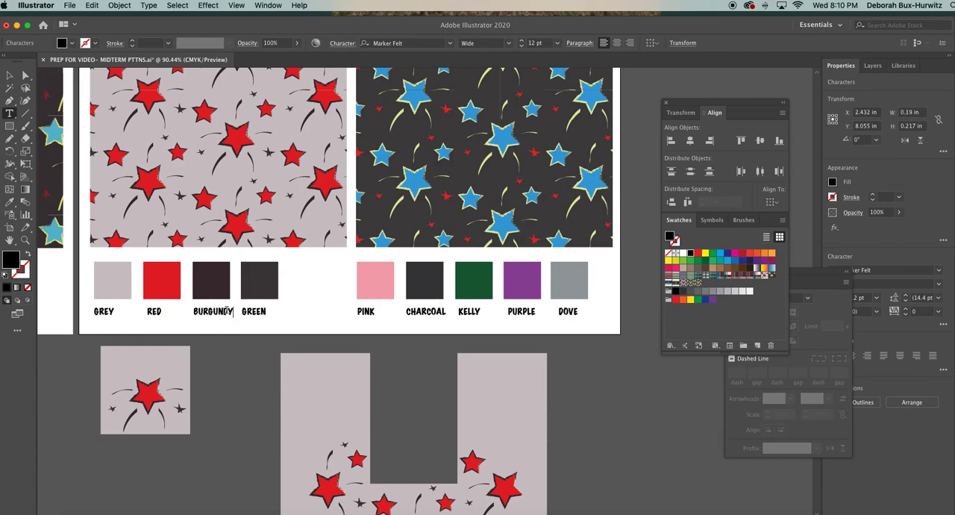
# Change the label under the fourth Colorway 1 chip to CHARCOAL in capitals.
pyautogui.click(242, 311)
pyautogui.press('super+z')
pyautogui.moveTo(243, 311); pyautogui.dragTo(267, 314)
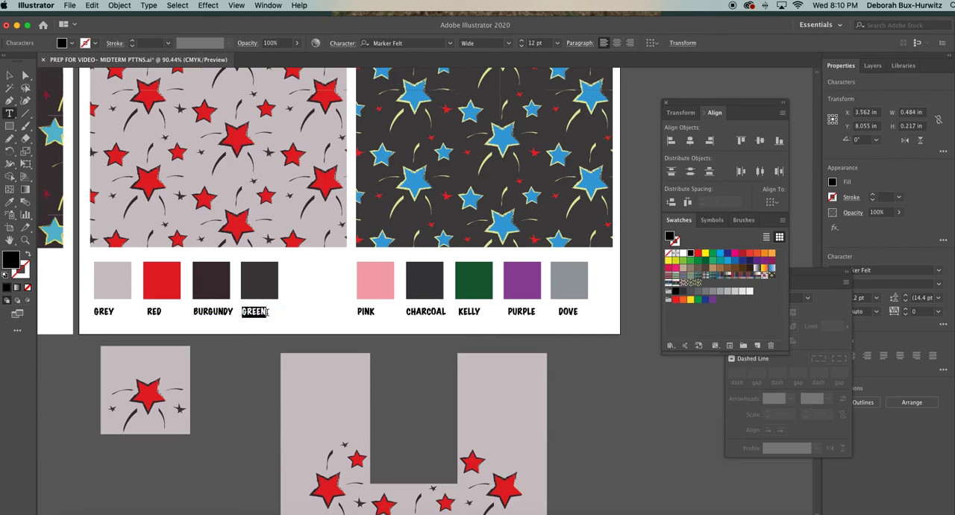
pyautogui.write('CHARCOAL')
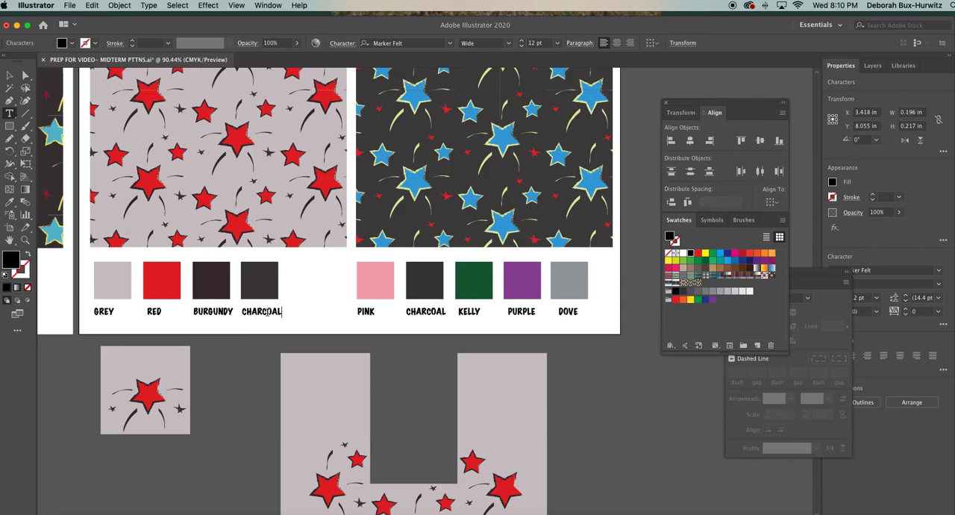
pyautogui.click(9, 76)
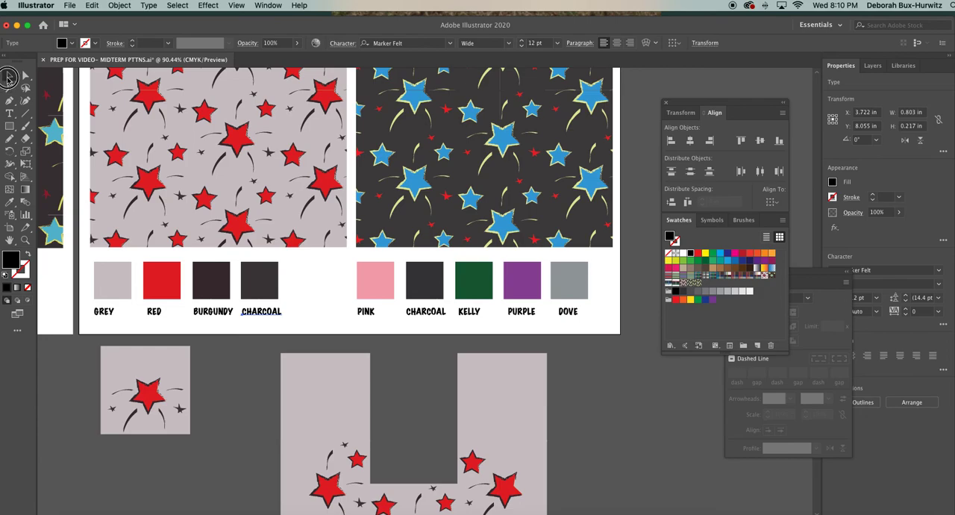
# Delete the surplus DOVE chip together with its label under Colorway 2.
pyautogui.click(334, 282)
pyautogui.moveTo(548, 261); pyautogui.dragTo(589, 328)
pyautogui.press('Delete')
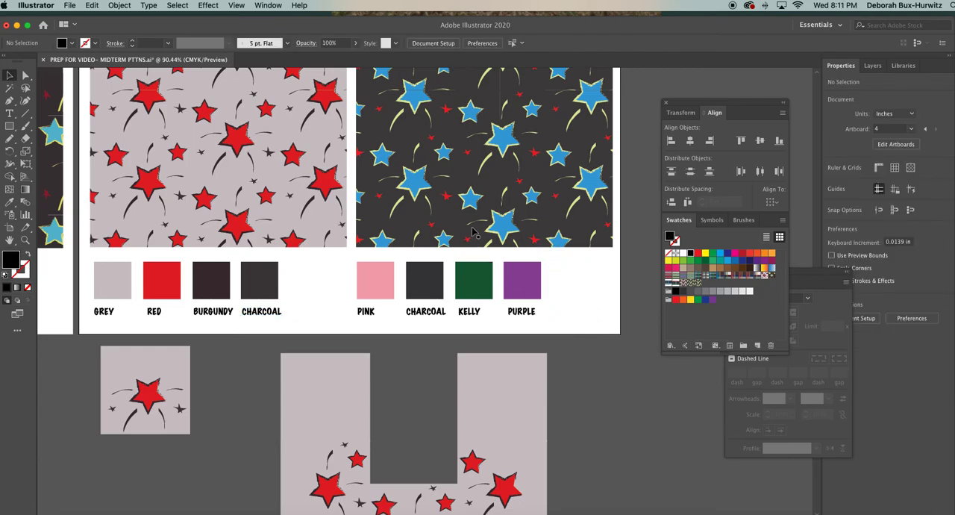
# Delete the extracted red-star pattern artwork and its separated tile below the fourth artboard.
pyautogui.hscroll(5, 472, 232)
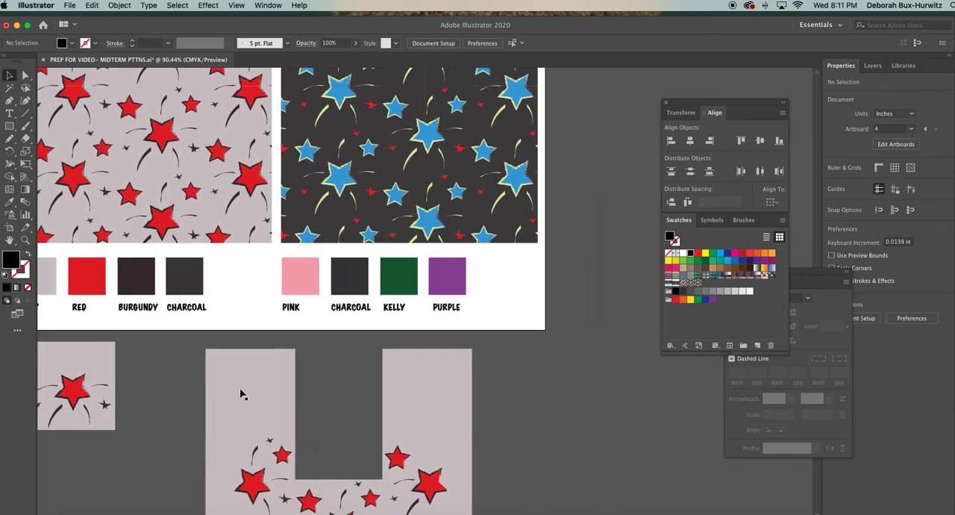
pyautogui.press('super+minus')
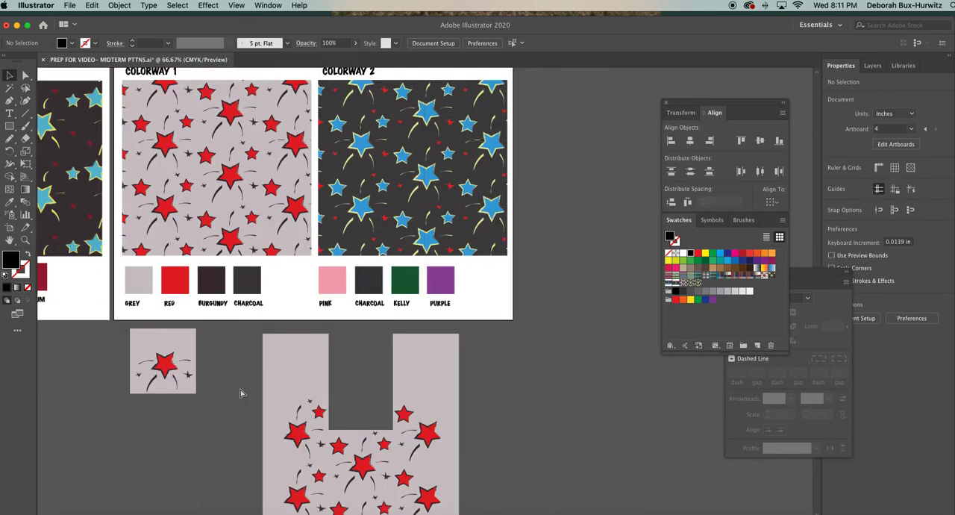
pyautogui.press('super+minus')
pyautogui.scroll(-2, 241, 391)
pyautogui.click(181, 287)
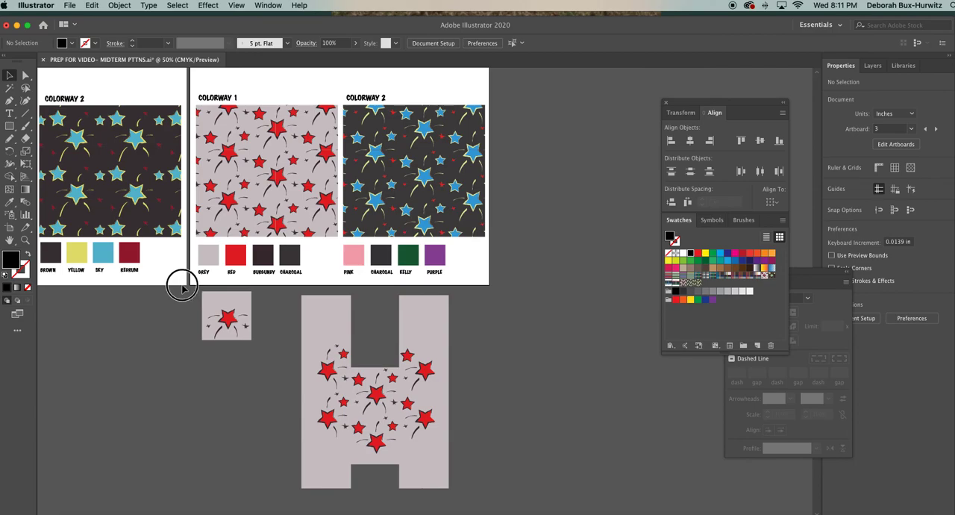
pyautogui.moveTo(516, 497); pyautogui.dragTo(195, 284)
pyautogui.press('Delete')
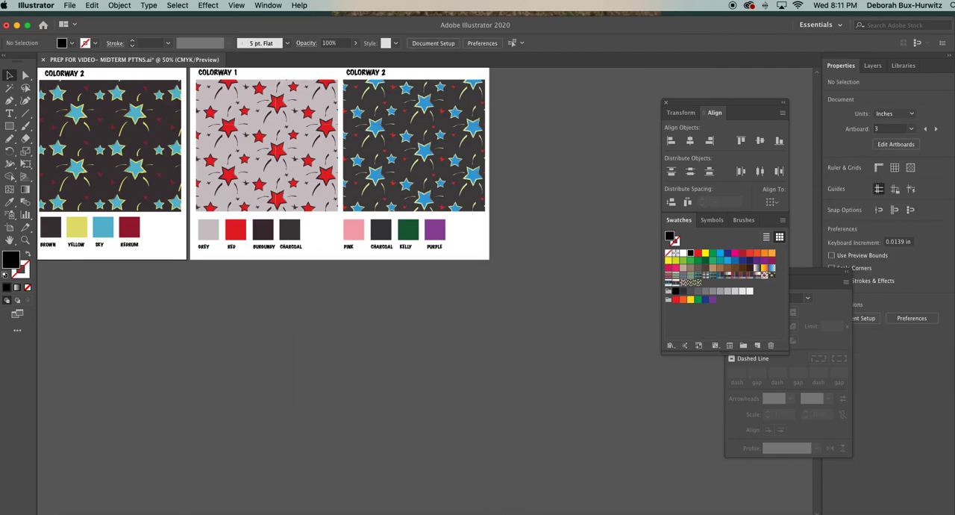
# Place the artwork of the Colorway 2 pattern swatch on the empty canvas beside the fourth artboard.
pyautogui.scroll(4, 411, 329)
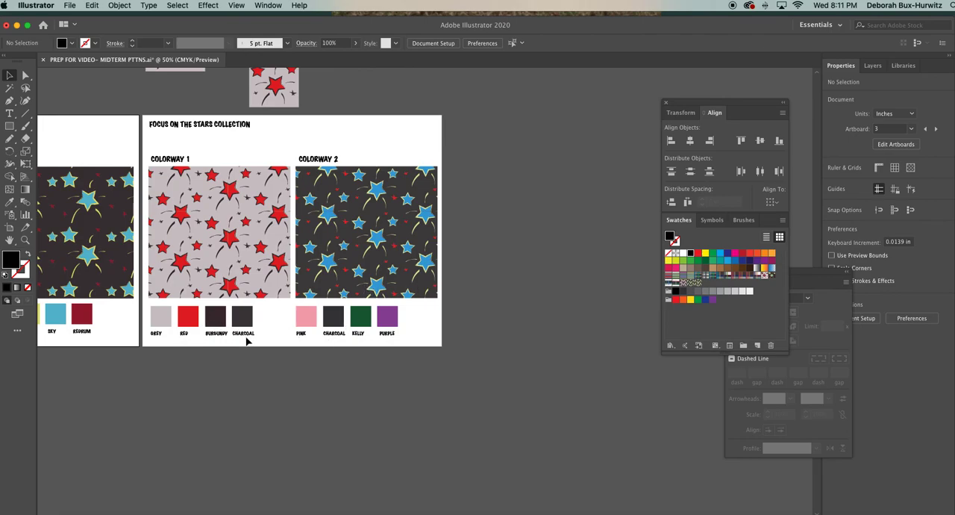
pyautogui.click(385, 239)
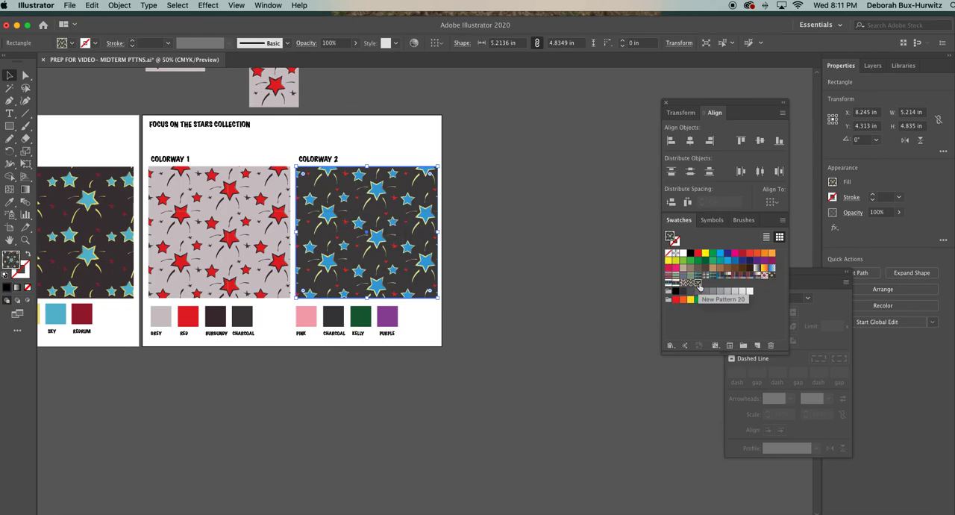
pyautogui.moveTo(697, 285); pyautogui.dragTo(517, 368)
pyautogui.moveTo(470, 305); pyautogui.dragTo(492, 307)
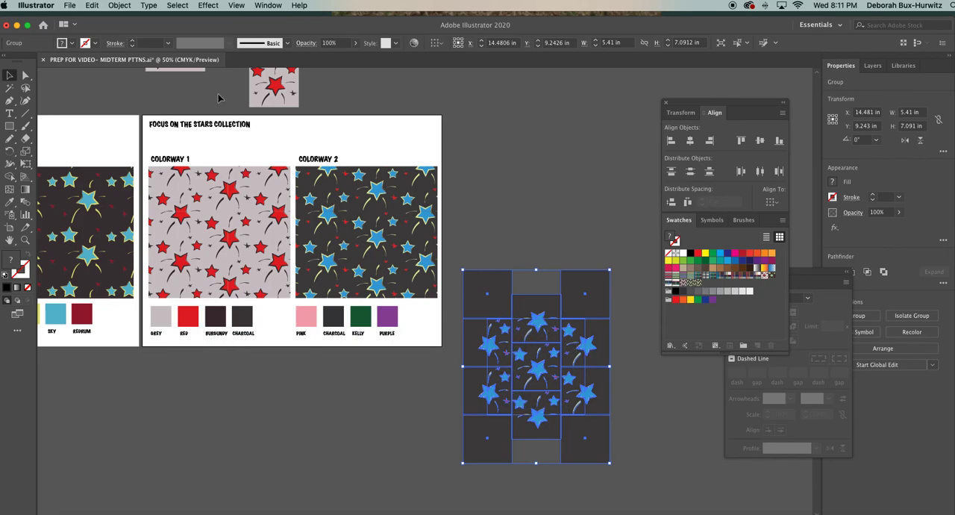
# Ungroup the extracted blue-star artwork and move its uppermost star tile to the empty canvas below the Colorway 2 chips.
pyautogui.click(129, 7)
pyautogui.click(149, 64)
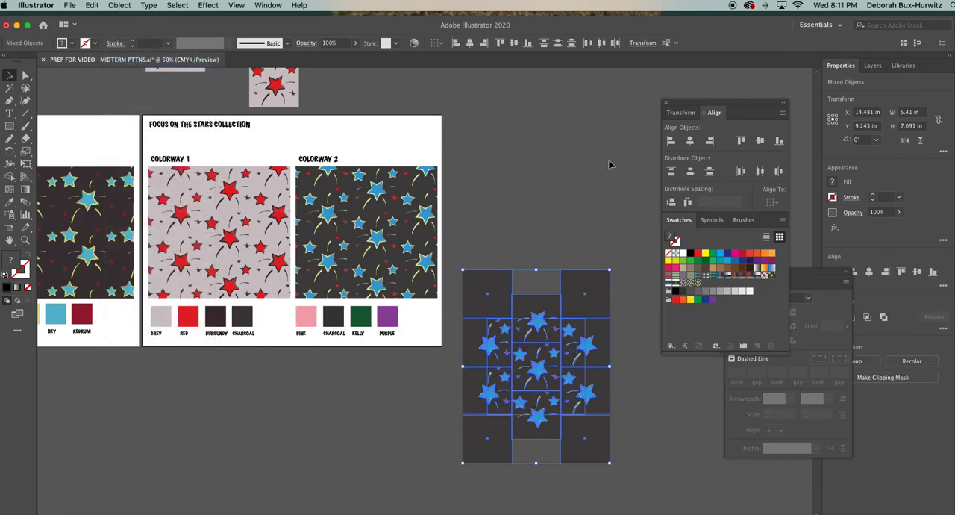
pyautogui.click(565, 169)
pyautogui.click(536, 317)
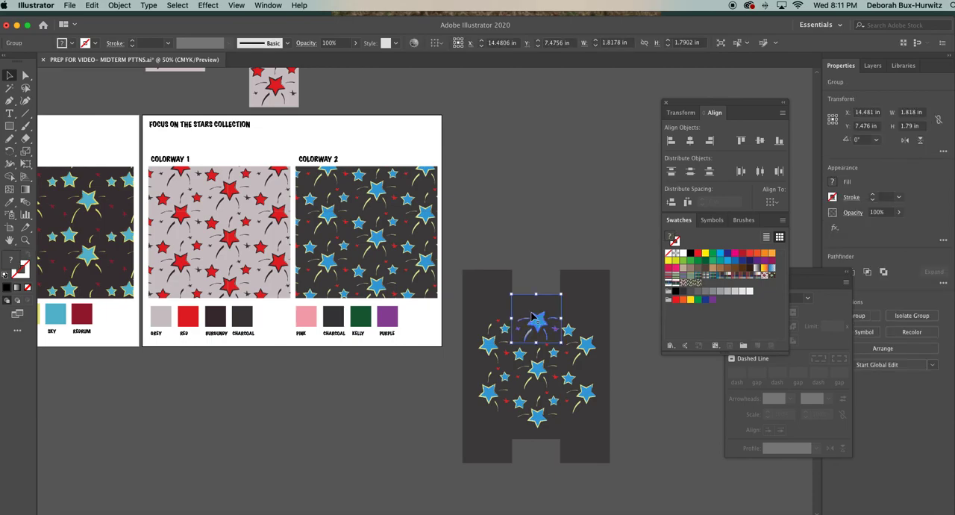
pyautogui.moveTo(535, 317); pyautogui.dragTo(403, 378)
pyautogui.click(337, 379)
# Recolor the PINK chip under Colorway 2 with the dark background color sampled from the separated blue-star tile.
pyautogui.click(25, 240)
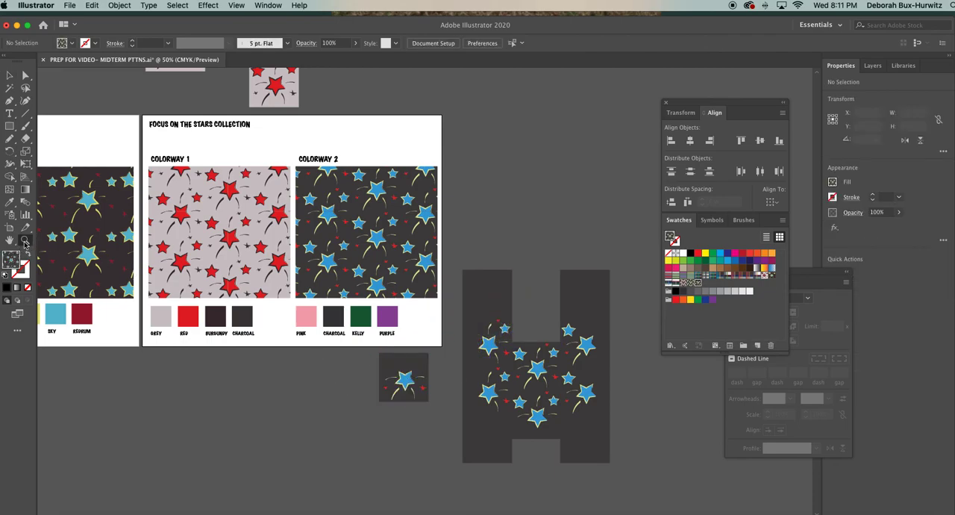
pyautogui.moveTo(259, 271); pyautogui.dragTo(498, 416)
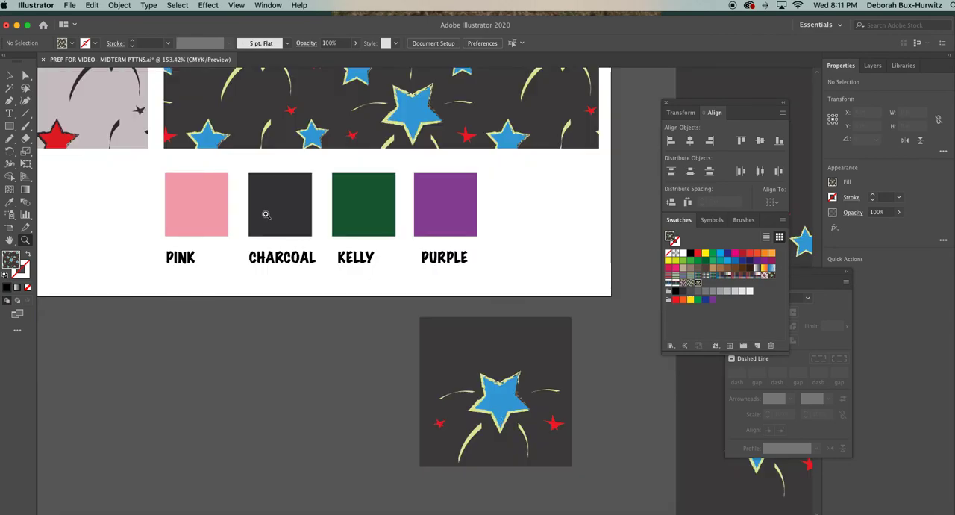
pyautogui.press('v')
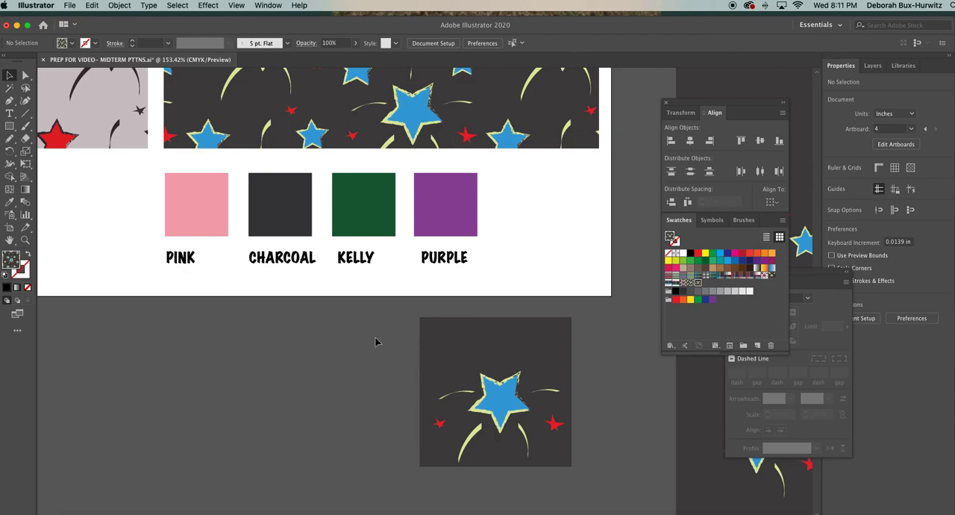
pyautogui.press('a')
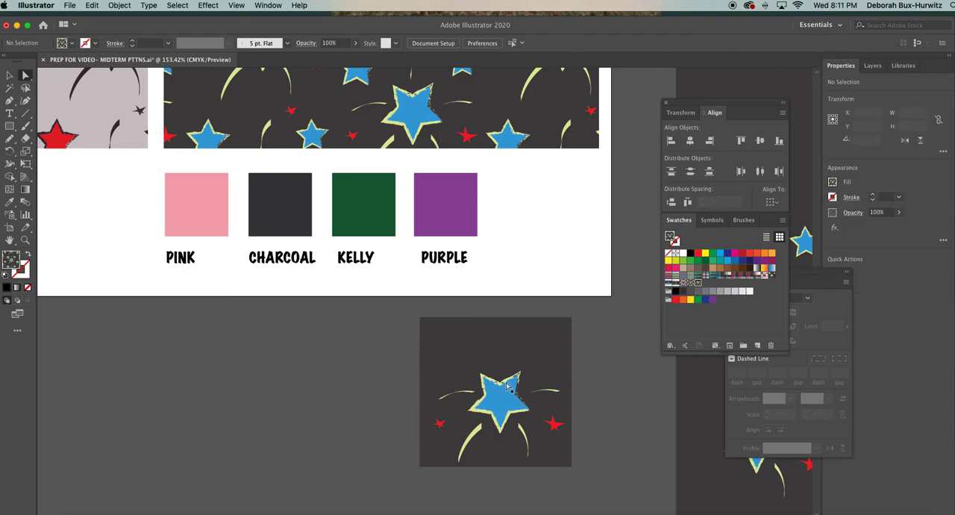
pyautogui.click(198, 204)
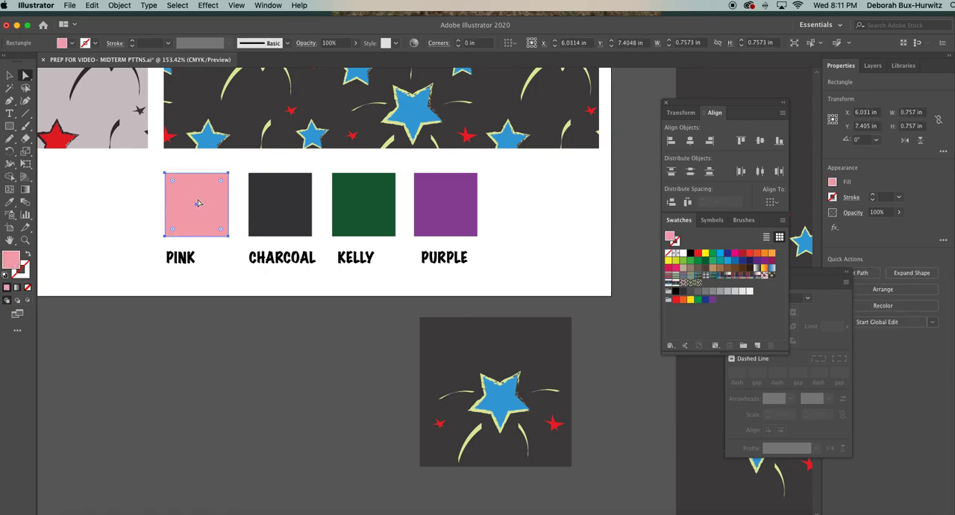
pyautogui.press('i')
pyautogui.click(465, 342)
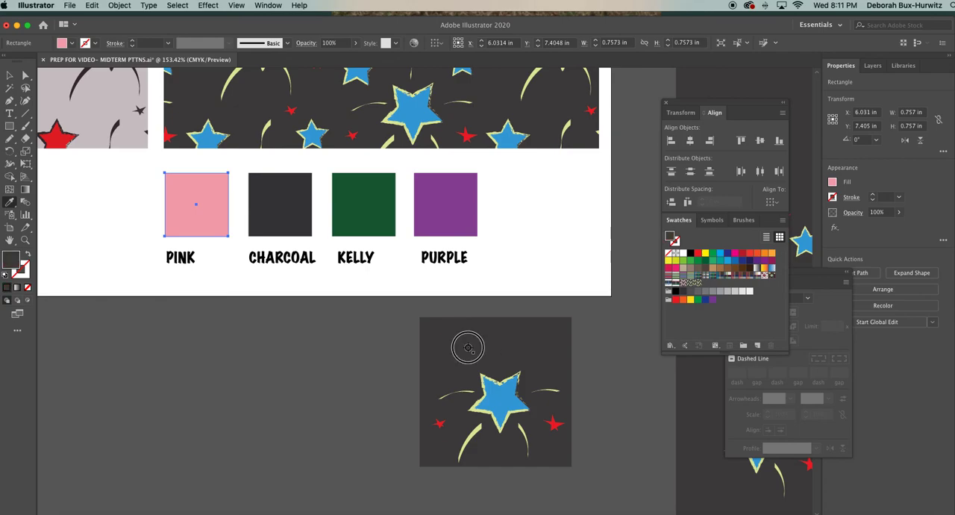
# Recolor the CHARCOAL chip under Colorway 2 with the blue sampled from the large star on the separated tile.
pyautogui.click(27, 77)
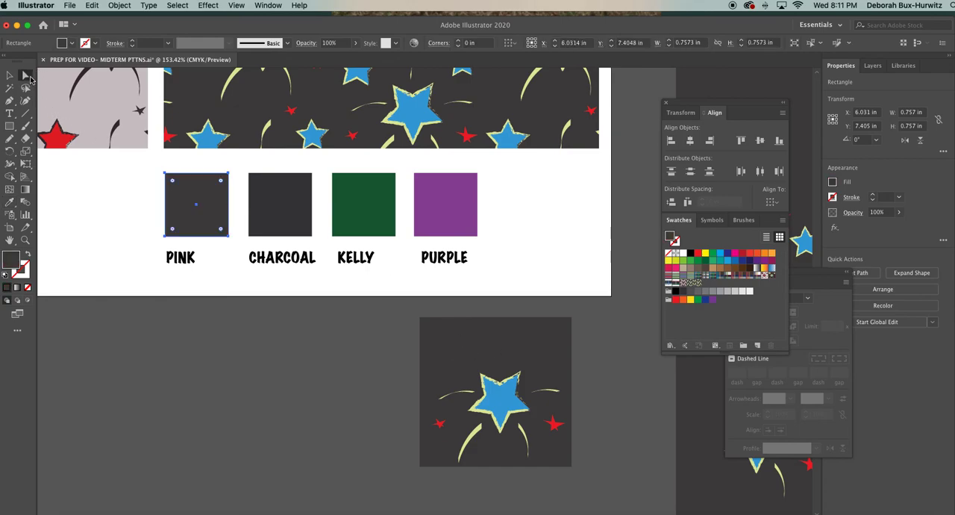
pyautogui.click(141, 220)
pyautogui.click(261, 200)
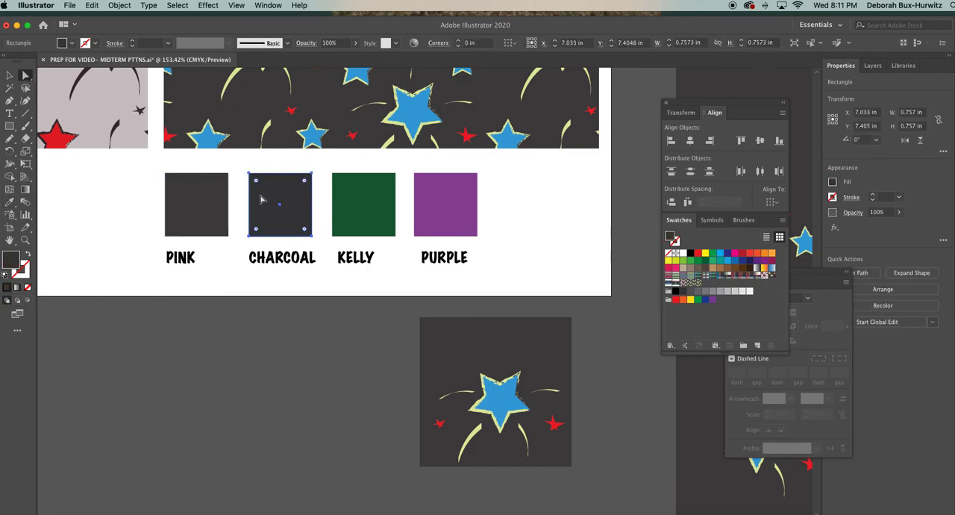
pyautogui.press('i')
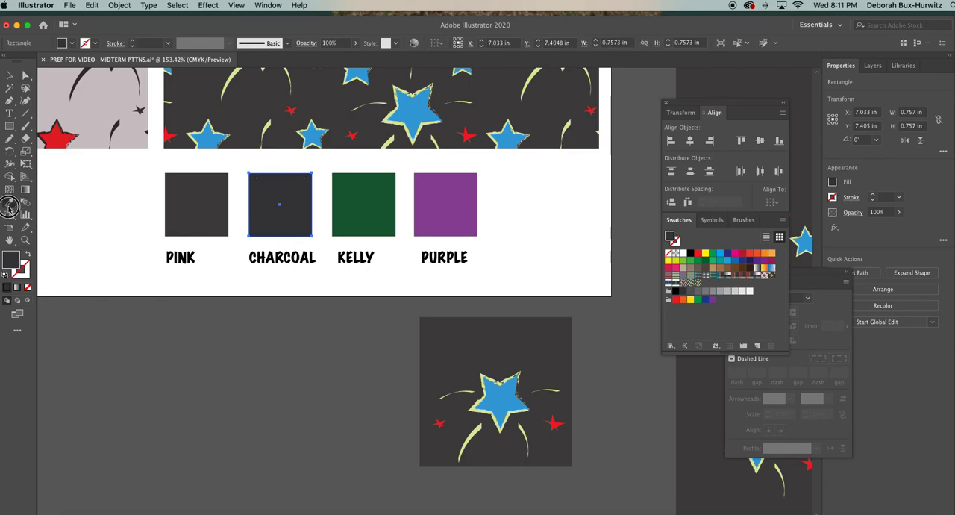
pyautogui.click(499, 396)
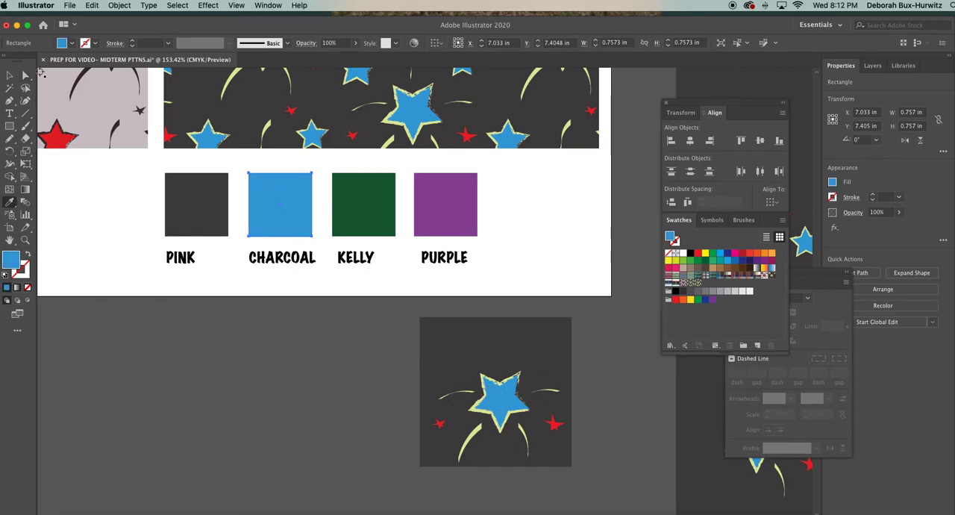
# Recolor the KELLY chip with the pale yellow-green sampled from a curved streak on the separated tile.
pyautogui.click(24, 75)
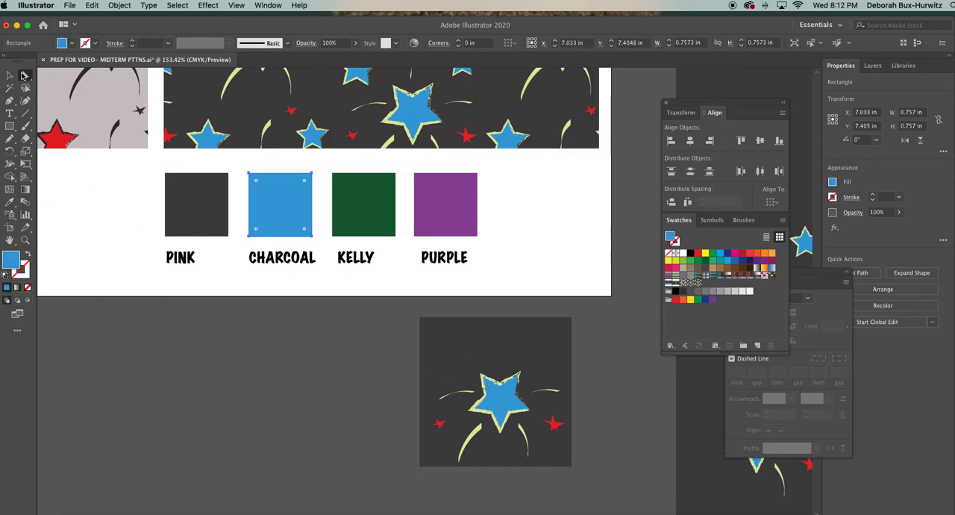
pyautogui.click(390, 210)
pyautogui.click(10, 204)
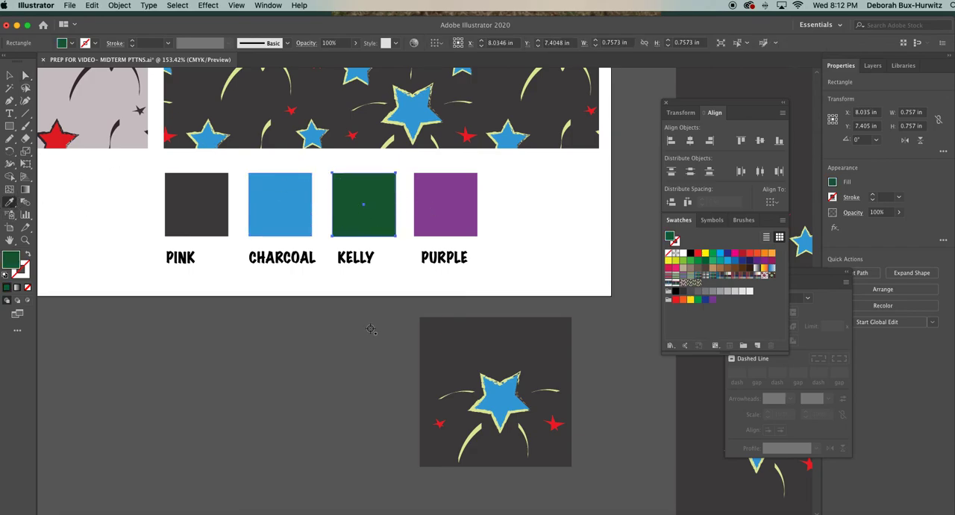
pyautogui.click(468, 441)
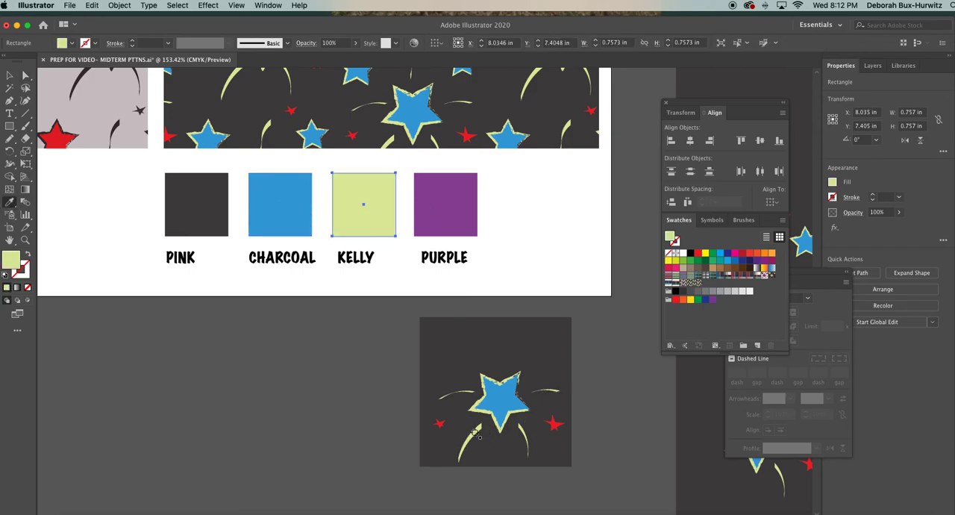
# Recolor the PURPLE chip with the red sampled from a small star on the separated tile.
pyautogui.click(26, 76)
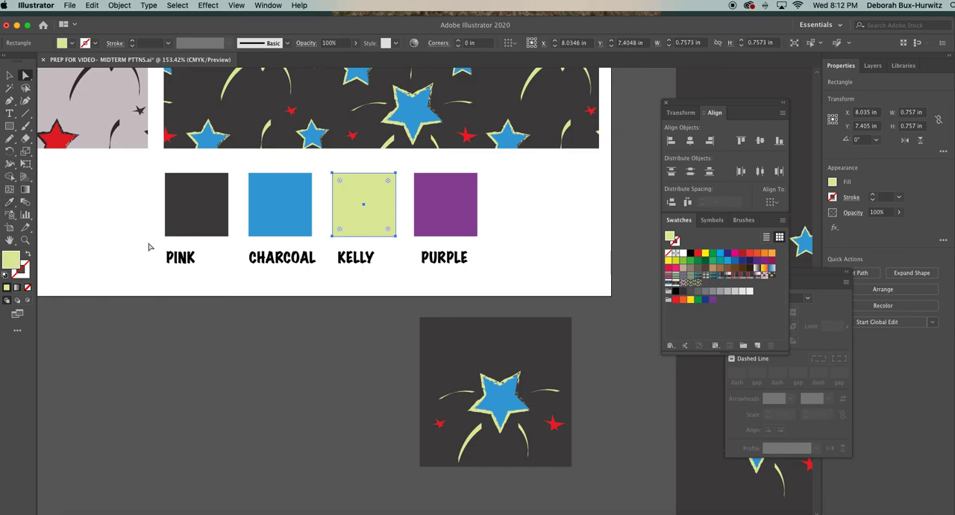
pyautogui.click(156, 277)
pyautogui.click(439, 207)
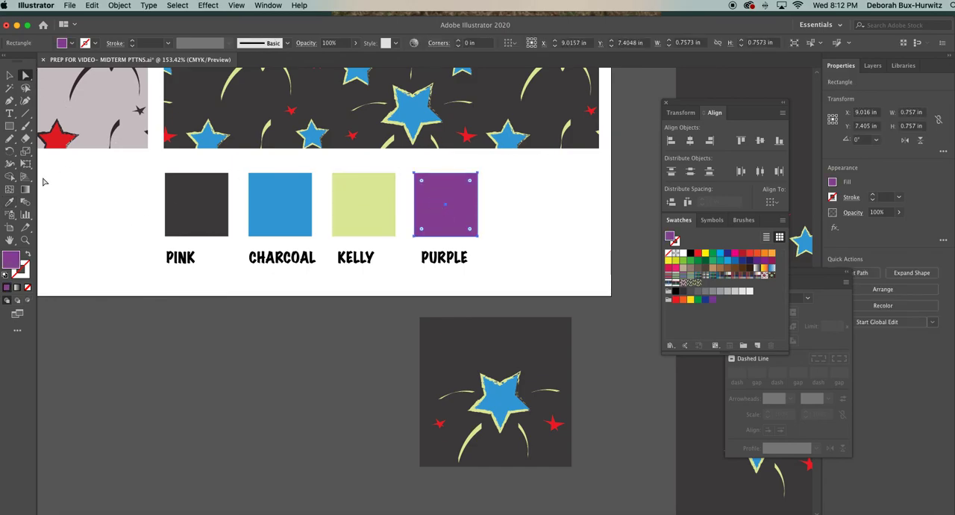
pyautogui.click(10, 202)
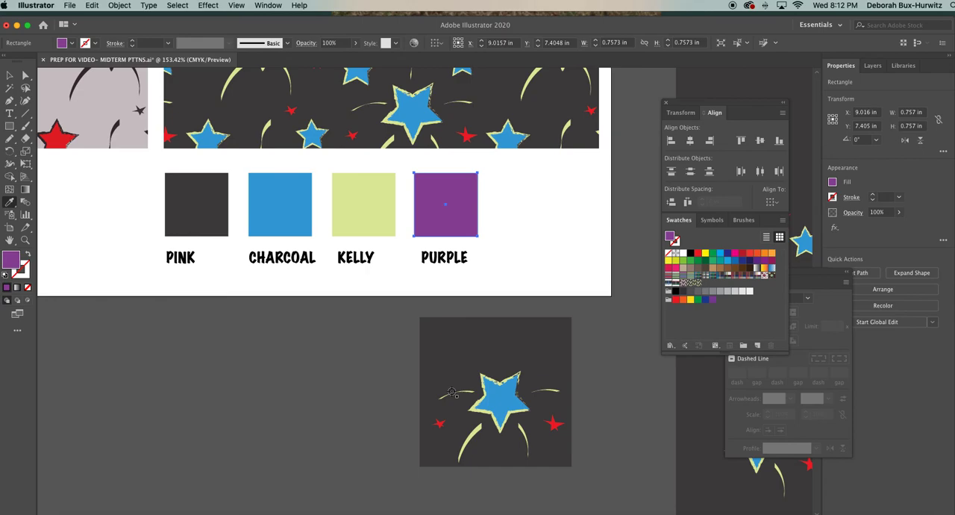
pyautogui.click(440, 423)
pyautogui.click(10, 76)
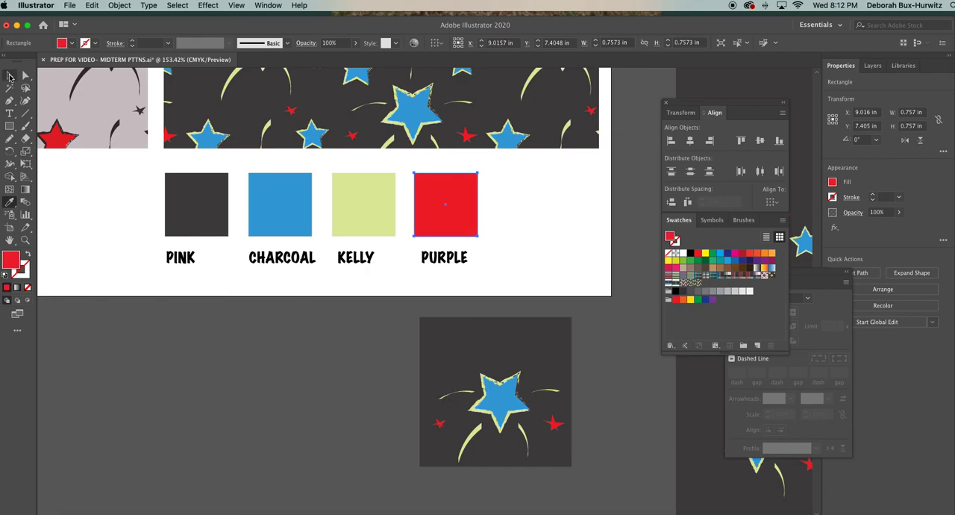
pyautogui.click(319, 316)
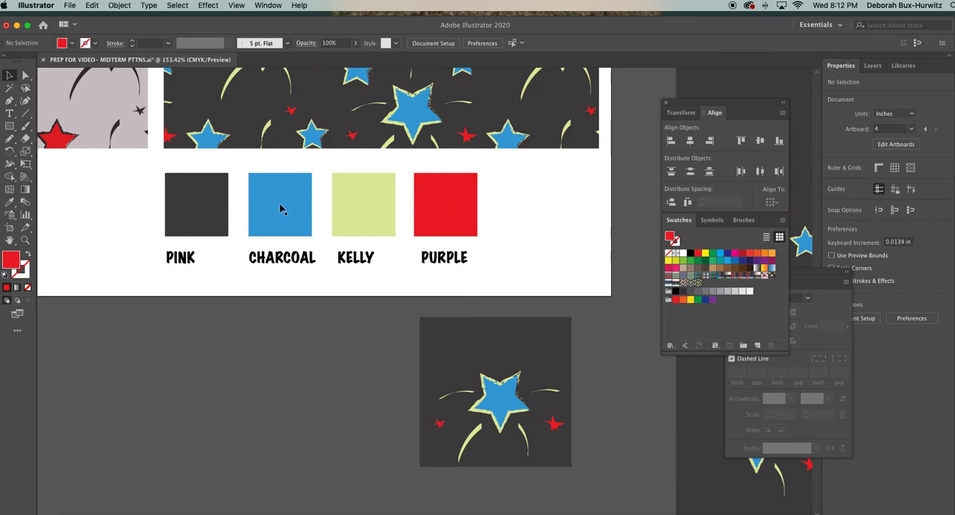
# Change the labels of the first and second Colorway 2 chips to CHARCOAL and BLUE.
pyautogui.click(9, 114)
pyautogui.doubleClick(173, 257)
pyautogui.write('CHARCOAL')
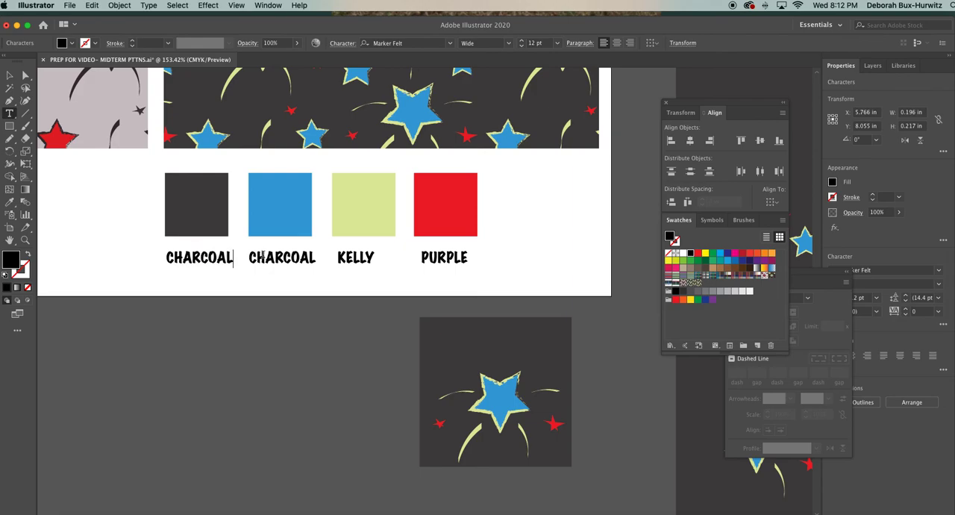
pyautogui.moveTo(252, 257); pyautogui.dragTo(317, 257)
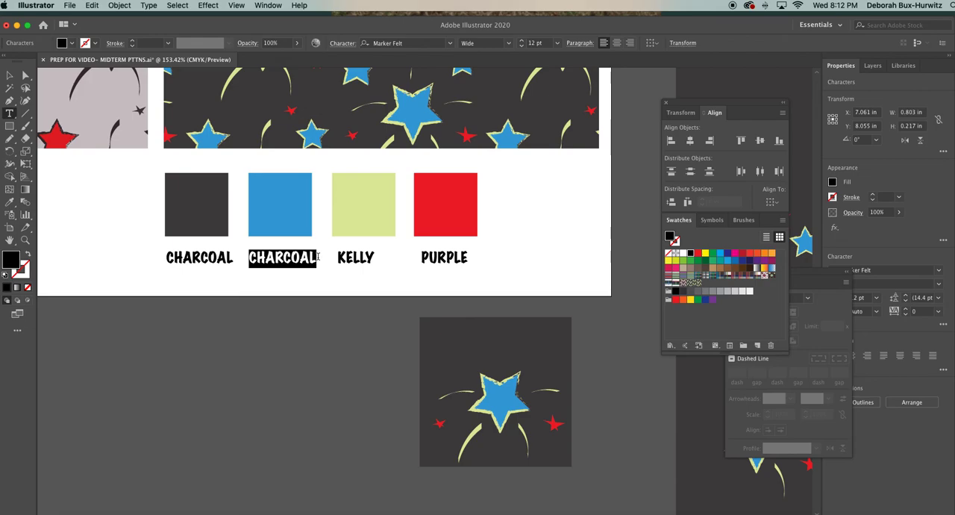
pyautogui.write('BLUE')
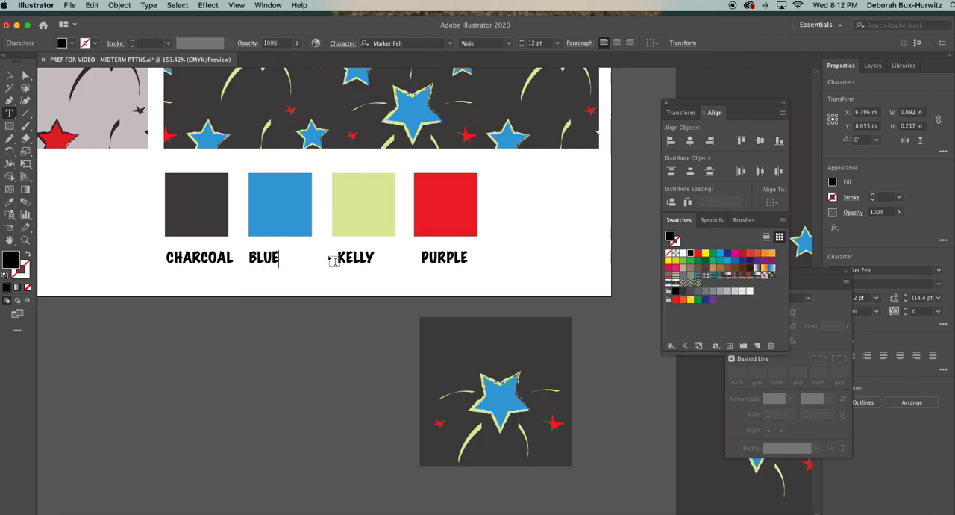
# Change the labels of the third and fourth Colorway 2 chips to YELLOW and RED.
pyautogui.moveTo(338, 256); pyautogui.dragTo(379, 256)
pyautogui.write('YELLOW')
pyautogui.moveTo(422, 257); pyautogui.dragTo(471, 257)
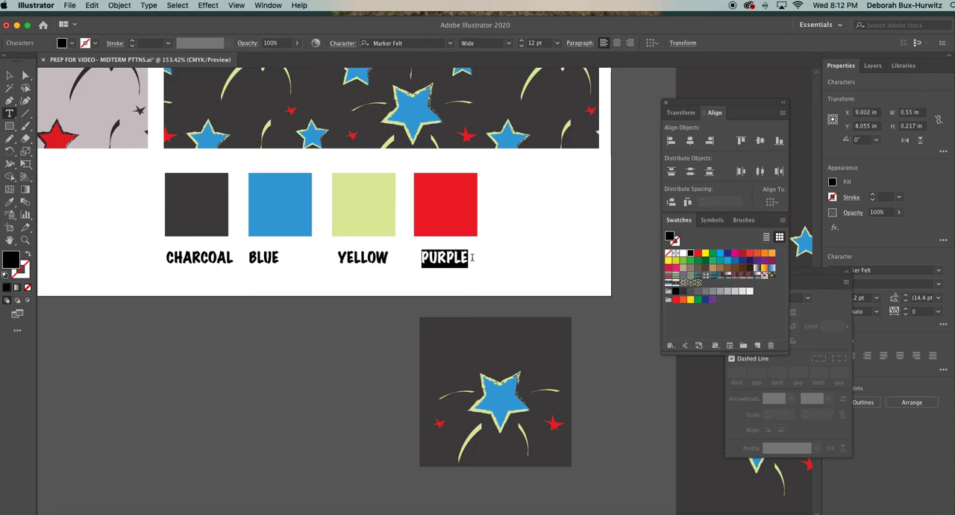
pyautogui.write('RED')
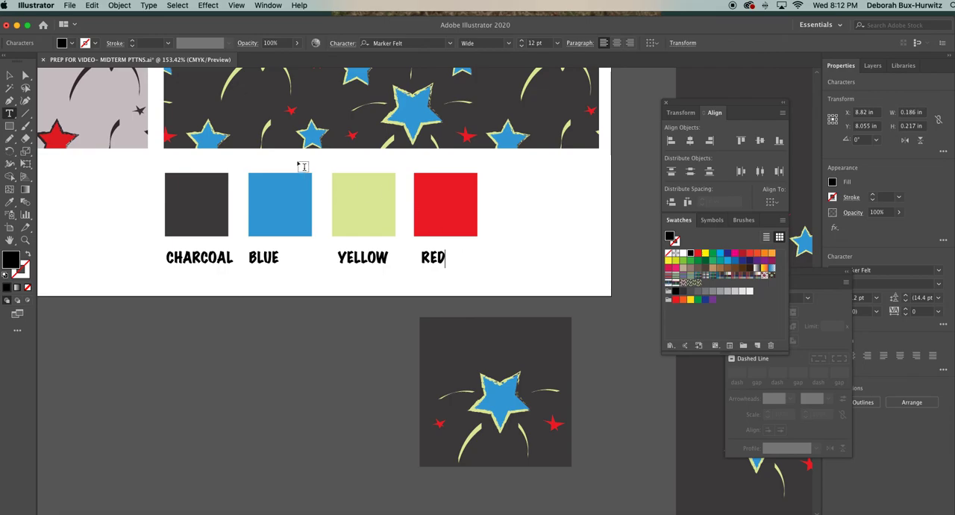
# Change the label of the fourth Colorway 2 chip to FLAME.
pyautogui.press('BackSpace')
pyautogui.press('BackSpace')
pyautogui.press('BackSpace')
pyautogui.write('FLAME')
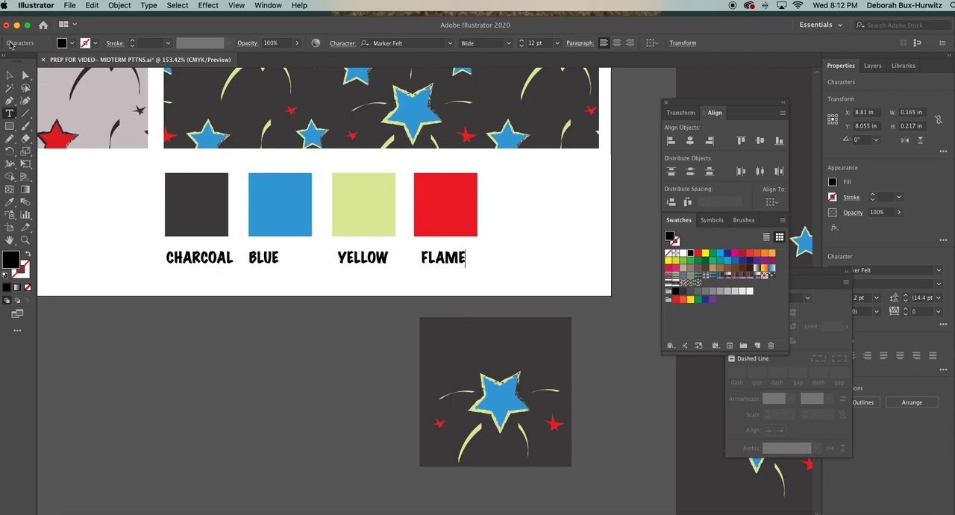
pyautogui.click(9, 76)
pyautogui.click(290, 320)
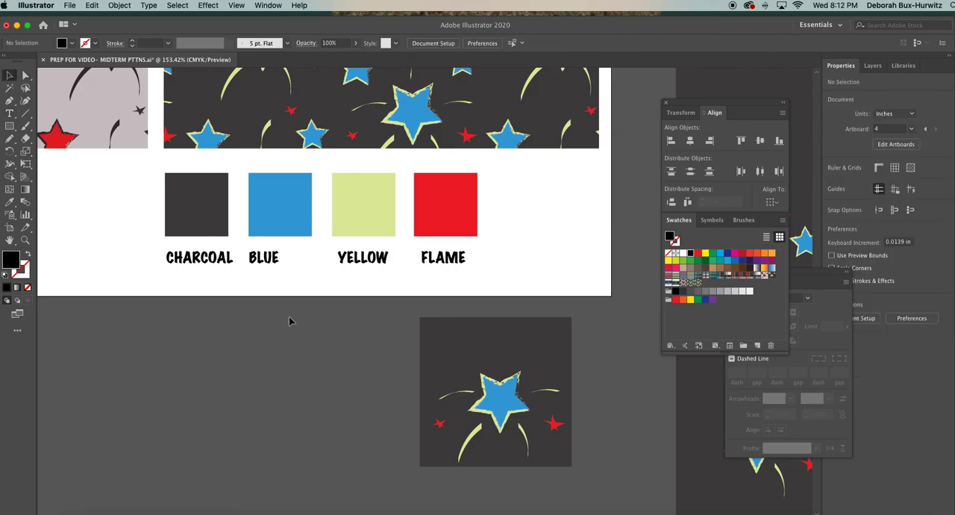
# Delete the separated dark star tile and the leftover blue-star pattern pieces outside the artboard.
pyautogui.press('super+minus')
pyautogui.press('super+minus')
pyautogui.press('super+minus')
pyautogui.press('super+minus')
pyautogui.moveTo(419, 300); pyautogui.dragTo(475, 383)
pyautogui.press('Delete')
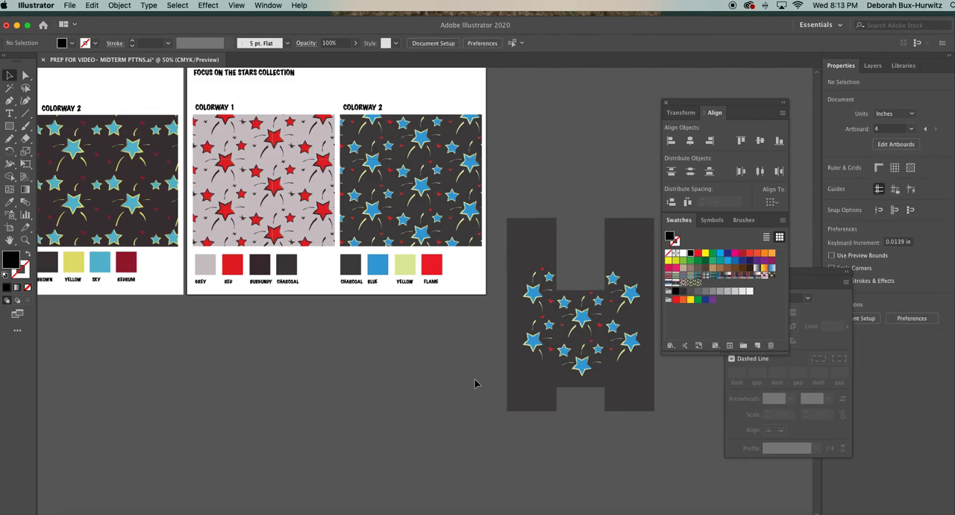
pyautogui.moveTo(501, 218); pyautogui.dragTo(668, 437)
pyautogui.press('Delete')
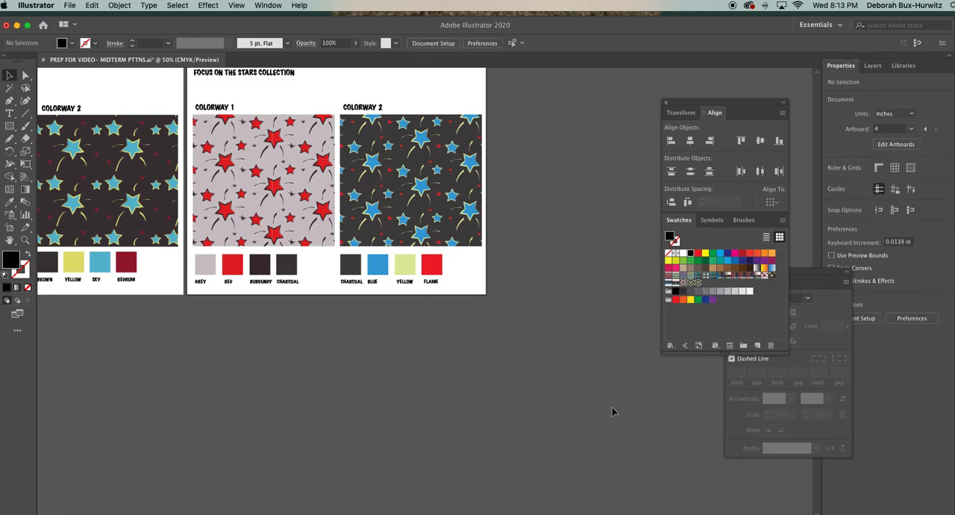
# Delete the two leftover red-star tiles above the stars artboard.
pyautogui.scroll(5, 495, 363)
pyautogui.hscroll(-2, 494, 363)
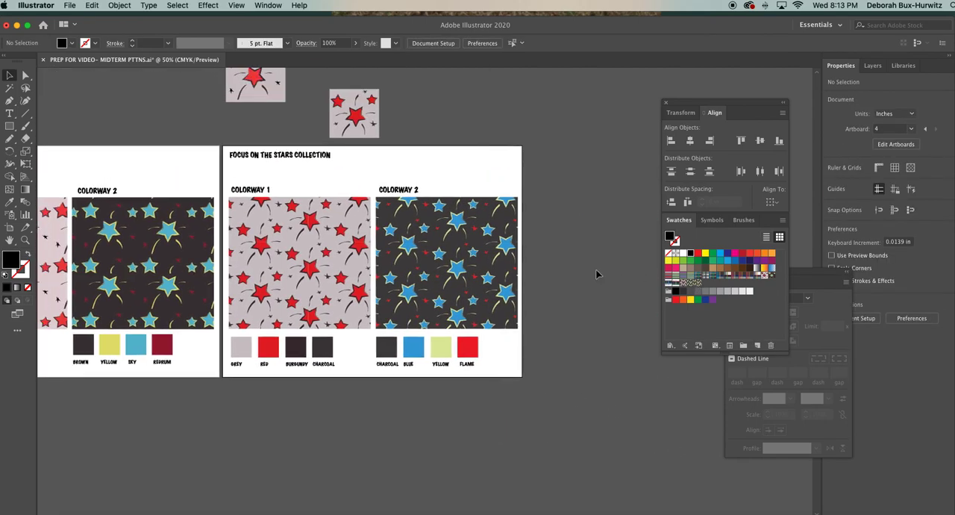
pyautogui.scroll(4, 467, 255)
pyautogui.hscroll(-2, 467, 255)
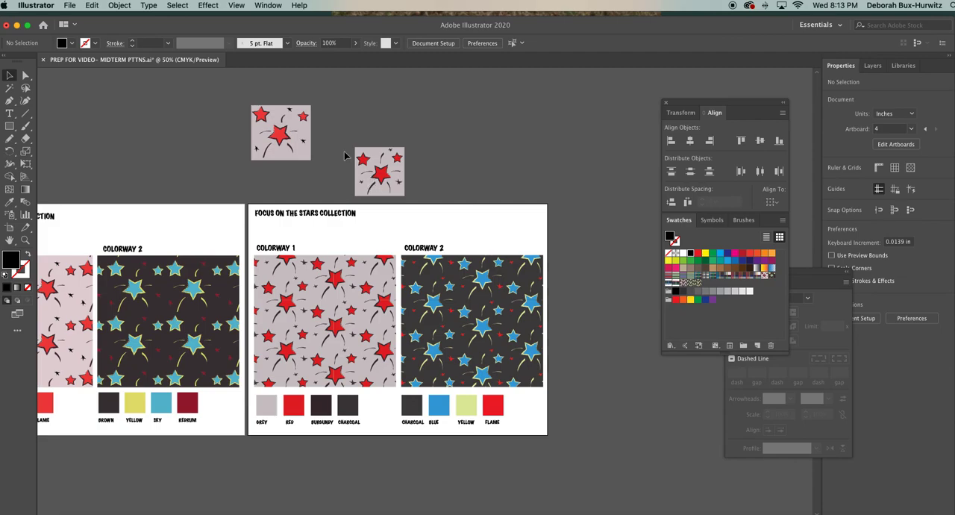
pyautogui.moveTo(230, 98); pyautogui.dragTo(418, 207)
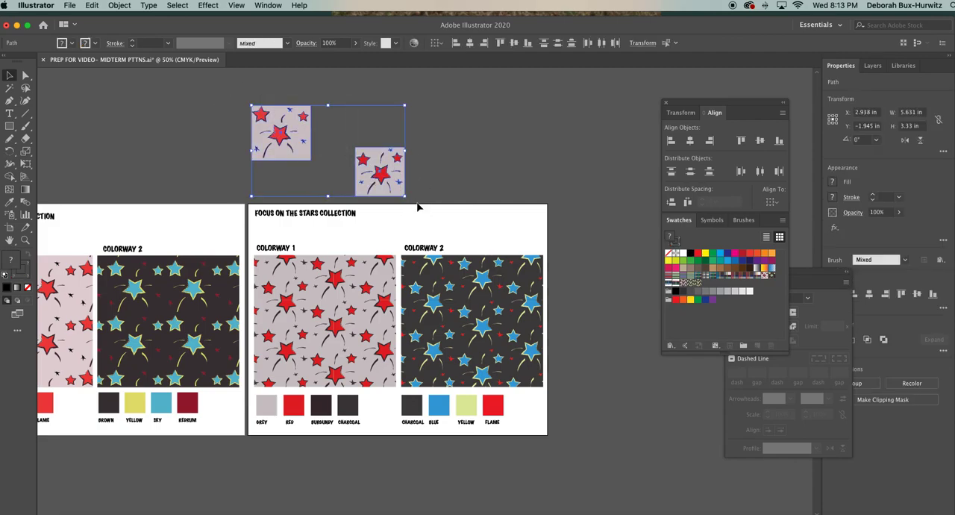
pyautogui.press('Delete')
pyautogui.hscroll(-5, 350, 186)
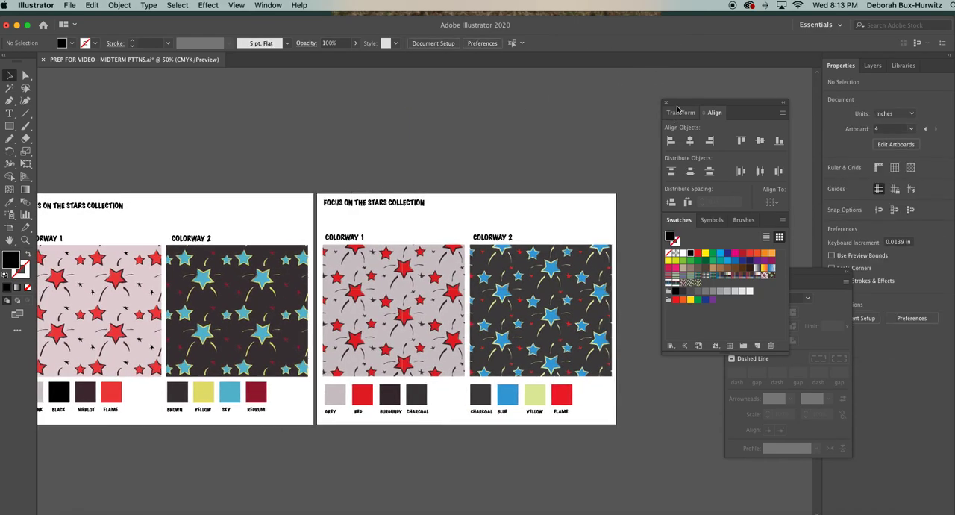
# Delete all the titles, patterns, chips and labels from the last Focus on the Stars artboard.
pyautogui.moveTo(680, 106); pyautogui.dragTo(711, 104)
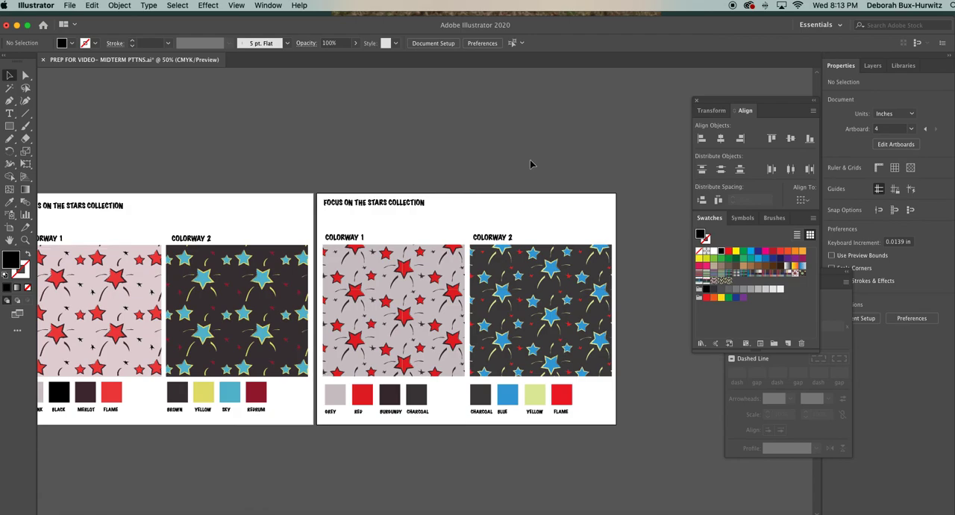
pyautogui.hscroll(-5, 299, 244)
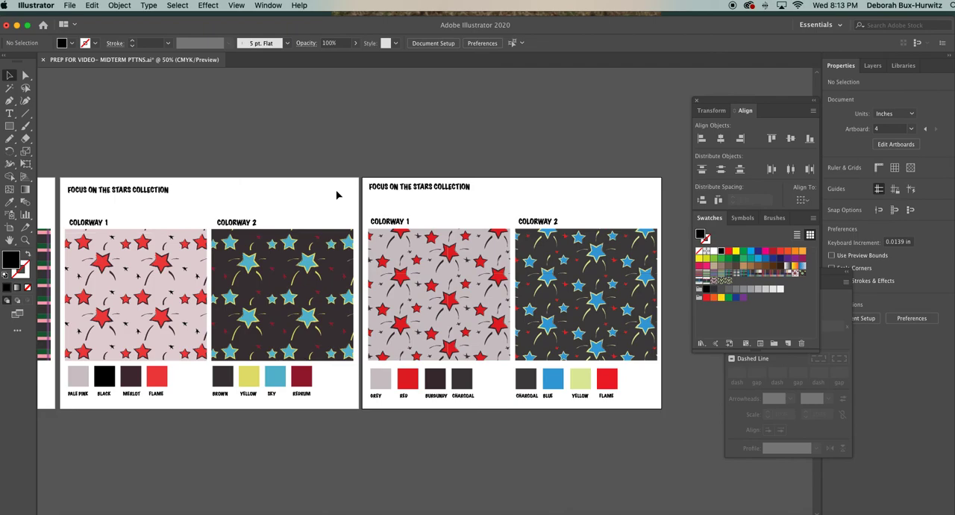
pyautogui.press('super+minus')
pyautogui.moveTo(385, 217); pyautogui.dragTo(578, 377)
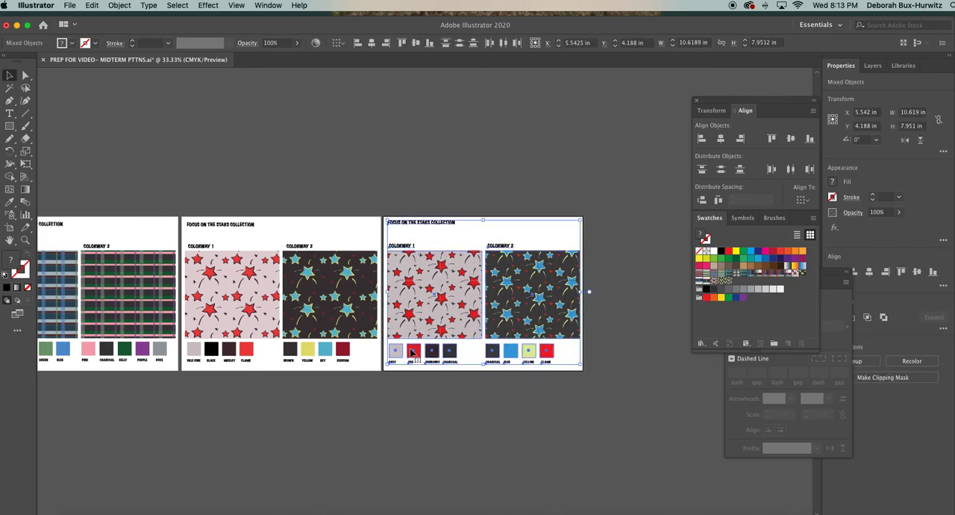
pyautogui.press('Delete')
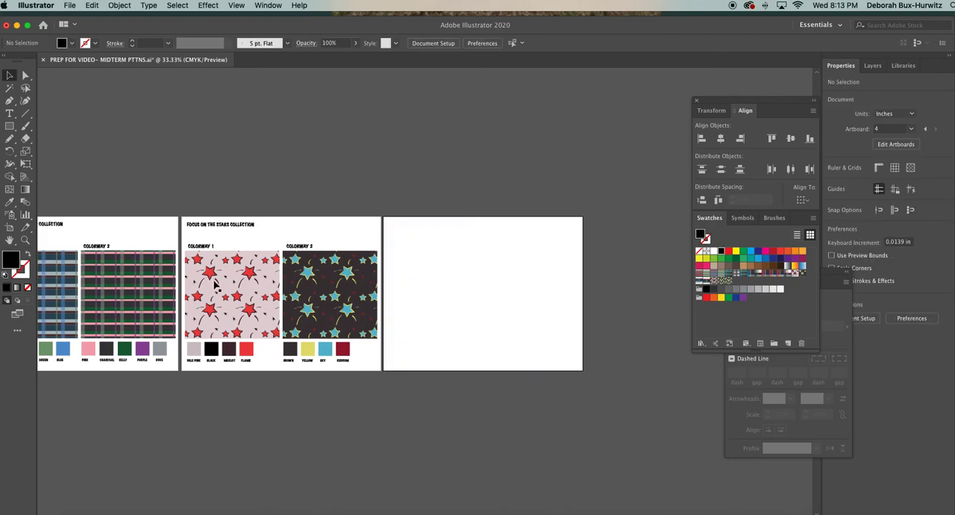
# Delete any leftover artwork just above the Brighter Days Stripe artboard.
pyautogui.hscroll(-5, 215, 286)
pyautogui.hscroll(-3, 84, 179)
pyautogui.hscroll(-3, 84, 179)
pyautogui.moveTo(69, 174); pyautogui.dragTo(95, 200)
pyautogui.press('Delete')
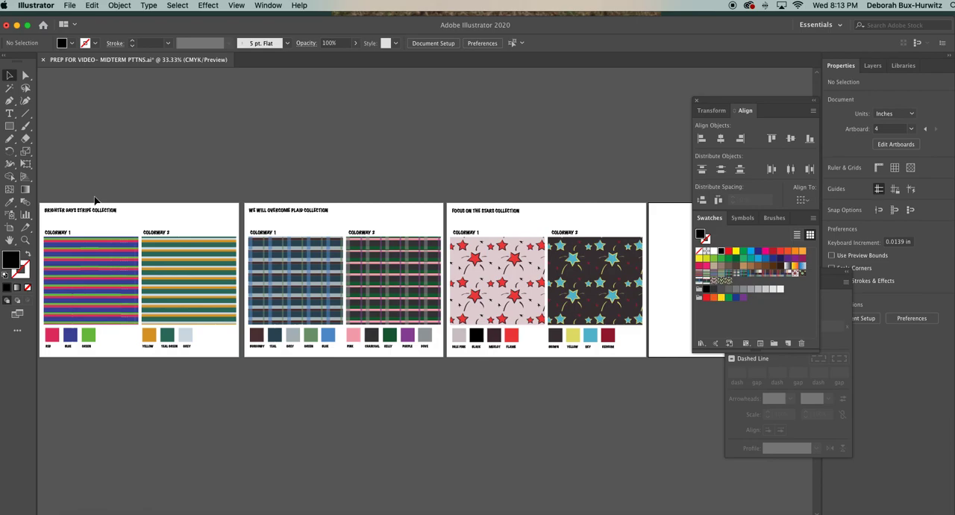
# Delete the emptied Artboard 5 and leave artboard editing.
pyautogui.click(9, 226)
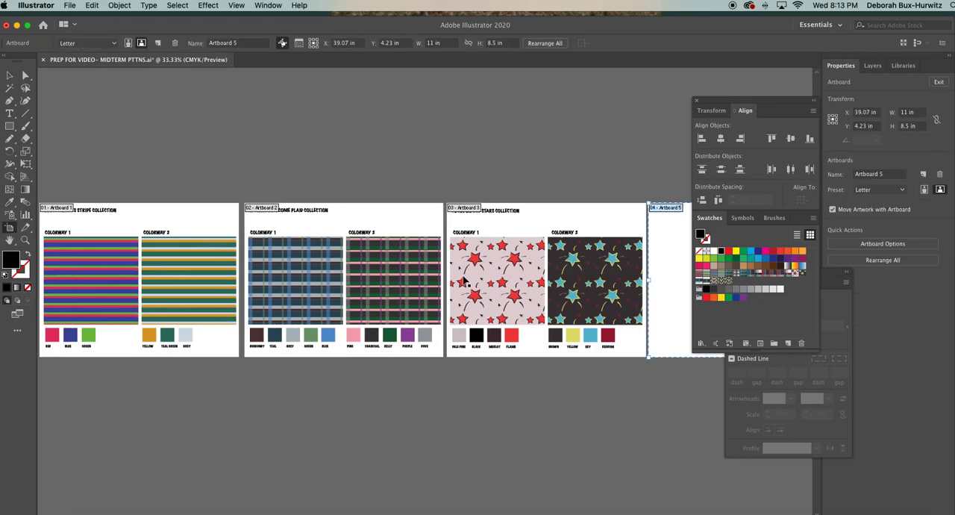
pyautogui.hscroll(5, 631, 270)
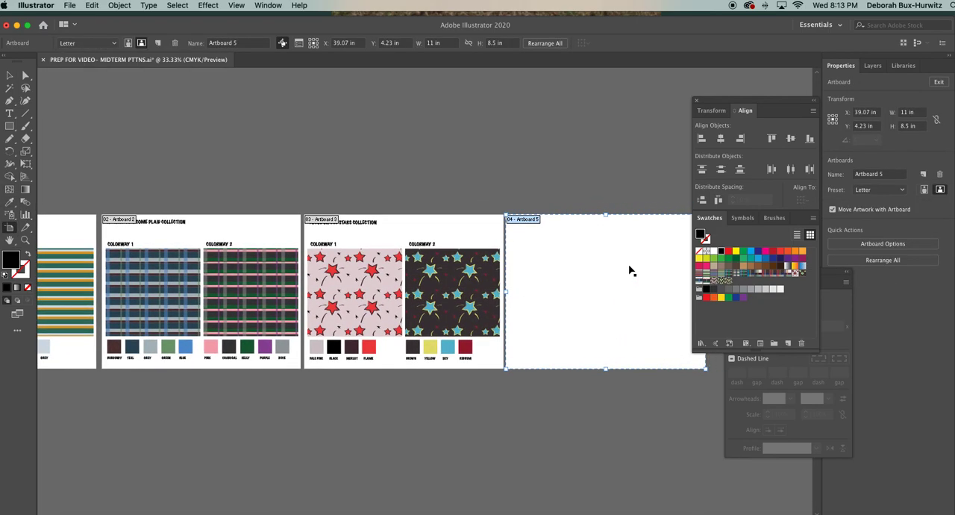
pyautogui.press('Delete')
pyautogui.hscroll(-4, 409, 280)
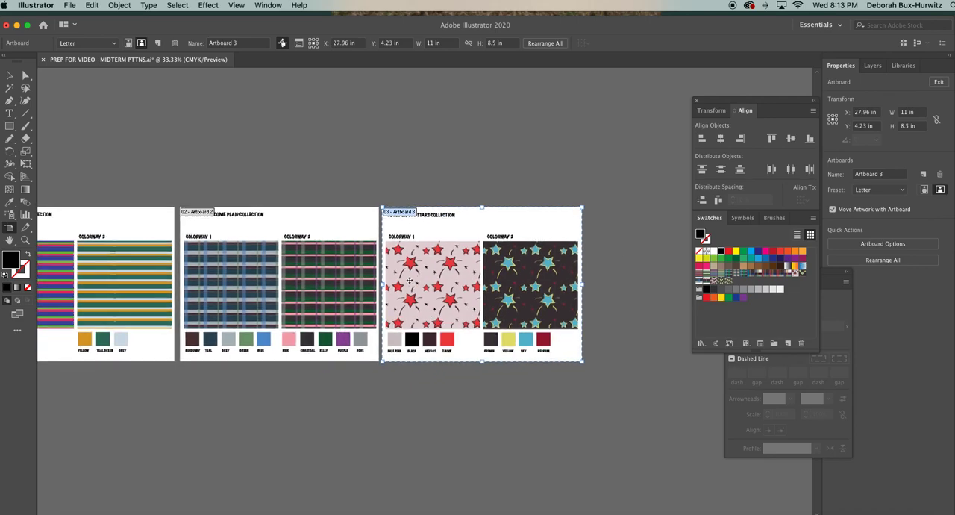
pyautogui.hscroll(-2, 409, 280)
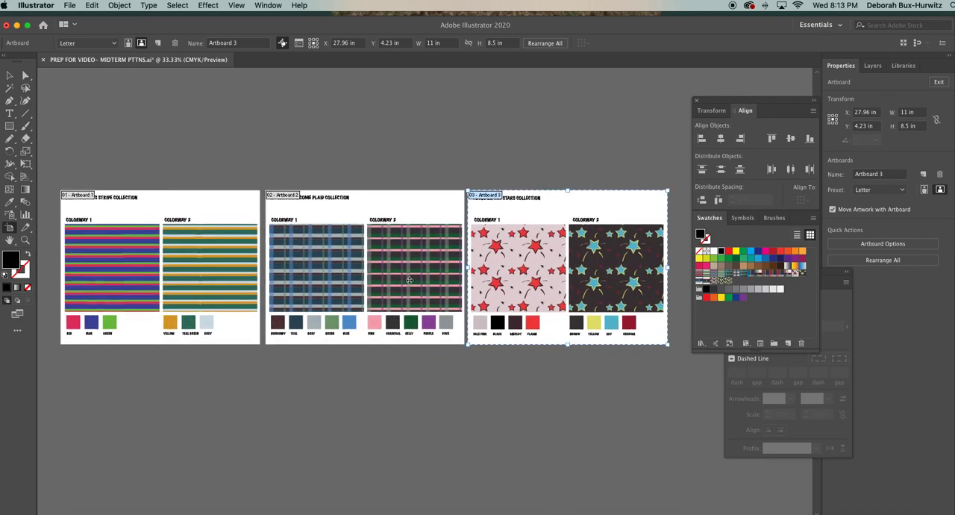
pyautogui.click(9, 75)
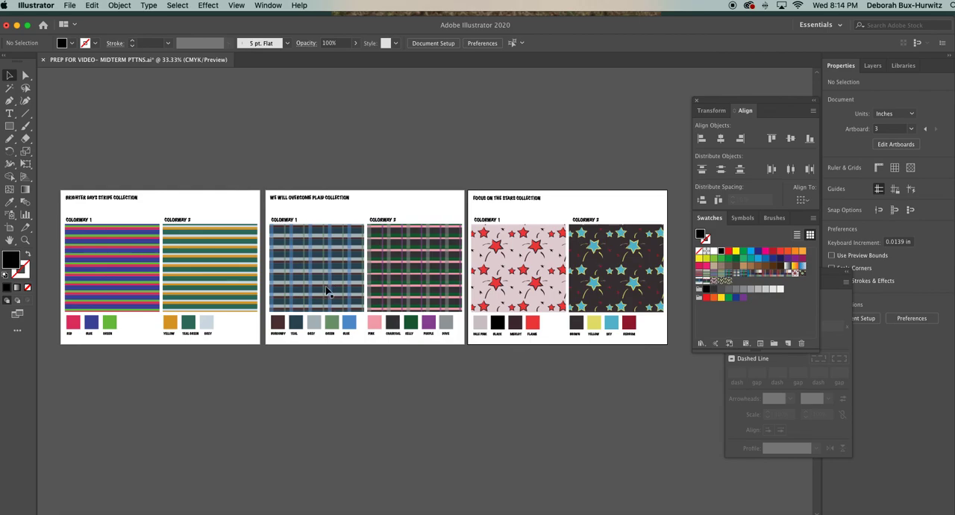
# Try scaling down all ten color chips and their labels together on the plaid artboard.
pyautogui.hscroll(3, 407, 285)
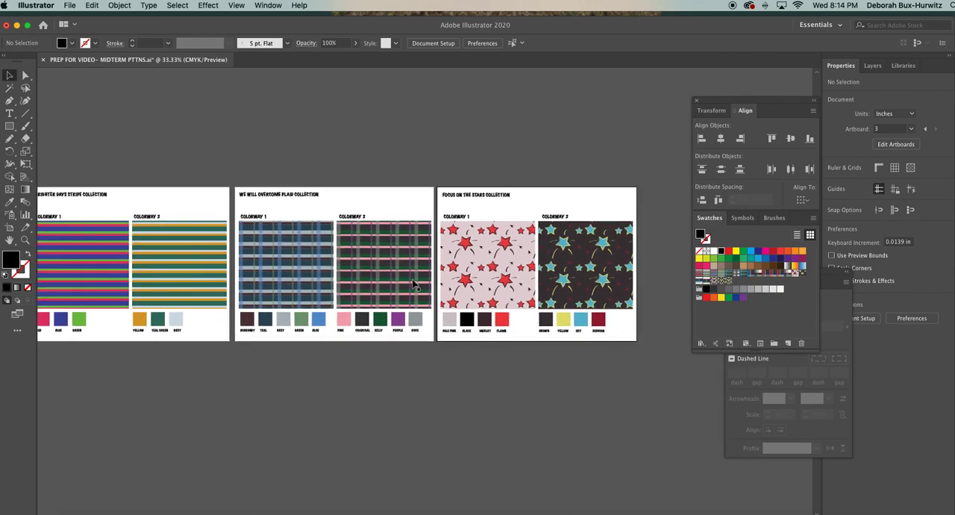
pyautogui.hscroll(-1, 414, 285)
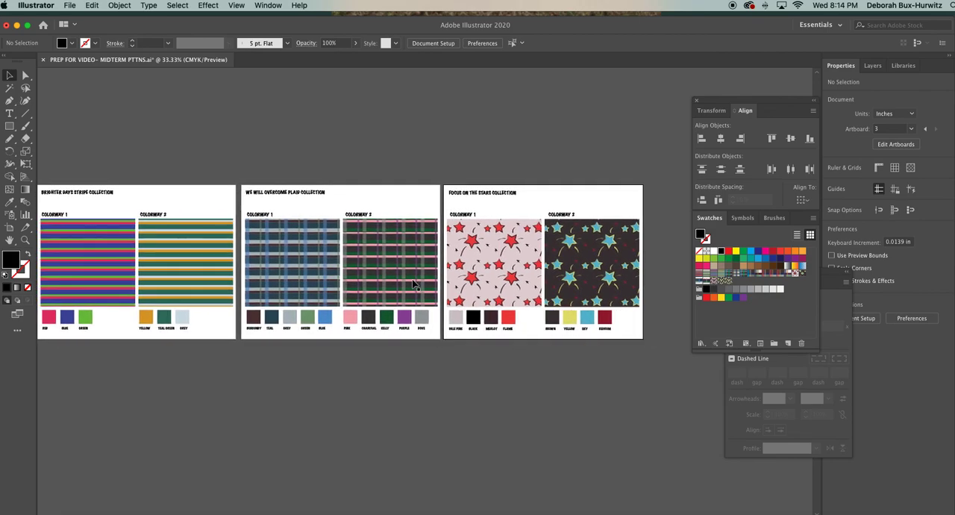
pyautogui.scroll(1, 414, 284)
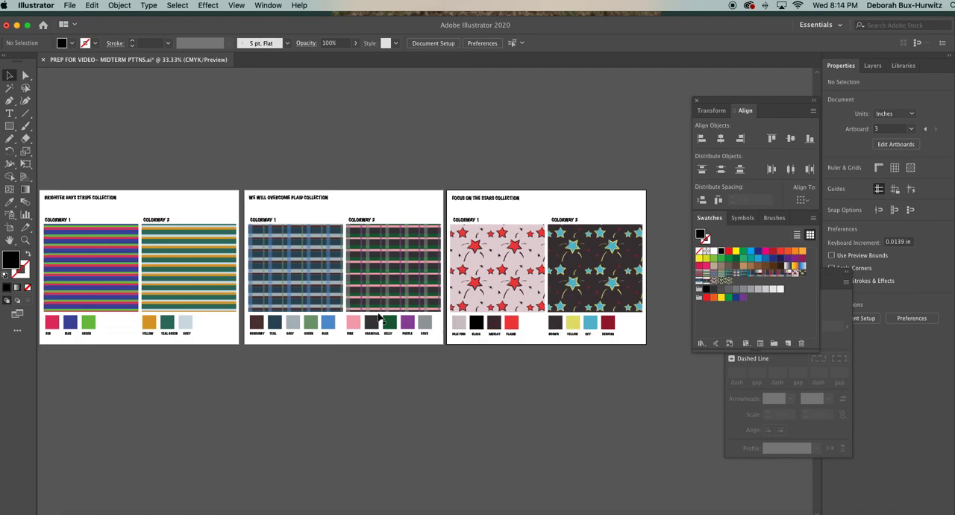
pyautogui.click(24, 240)
pyautogui.moveTo(232, 288); pyautogui.dragTo(593, 391)
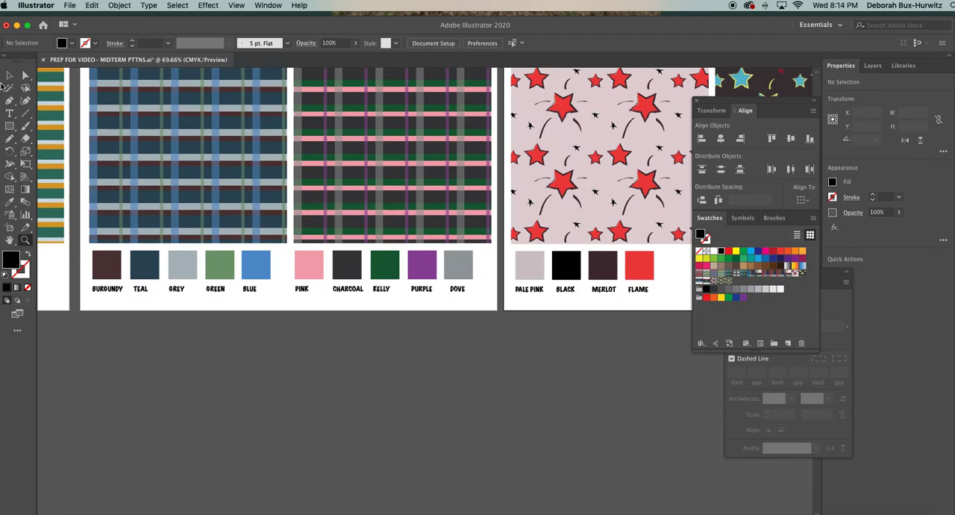
pyautogui.click(9, 76)
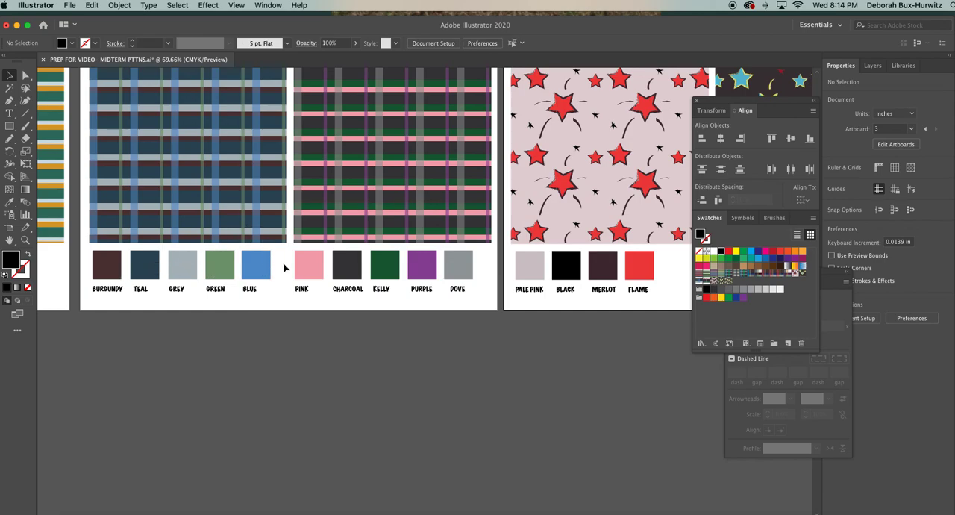
pyautogui.moveTo(89, 259); pyautogui.dragTo(474, 297)
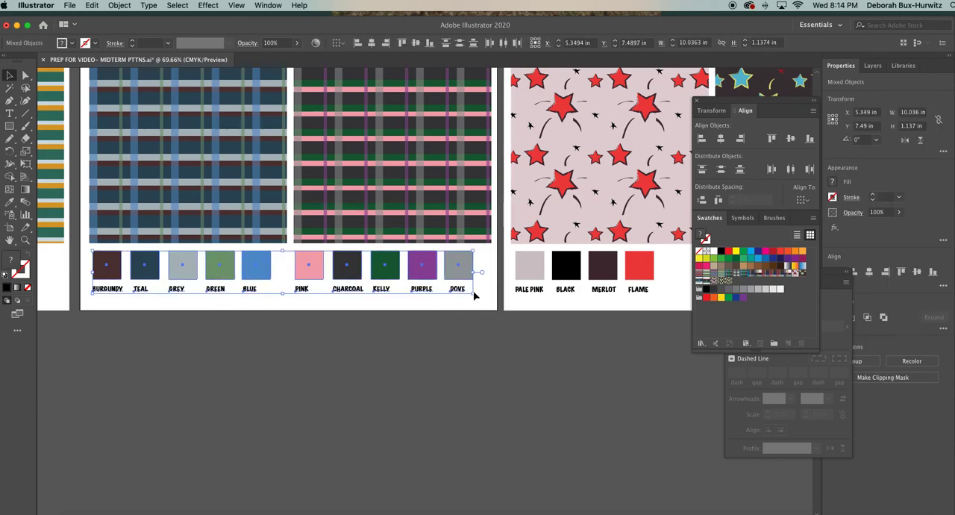
pyautogui.click(281, 313)
pyautogui.moveTo(85, 252); pyautogui.dragTo(475, 296)
pyautogui.moveTo(474, 294); pyautogui.dragTo(471, 287)
pyautogui.click(450, 271)
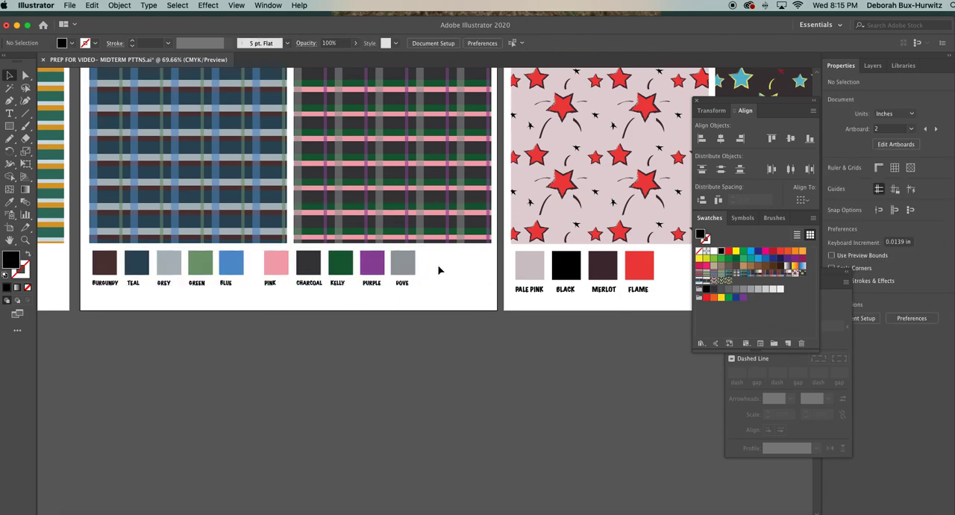
# Move the five Colorway 2 chips with their labels back under the left edge of the Colorway 2 plaid.
pyautogui.moveTo(257, 255); pyautogui.dragTo(420, 301)
pyautogui.moveTo(405, 264); pyautogui.dragTo(447, 266)
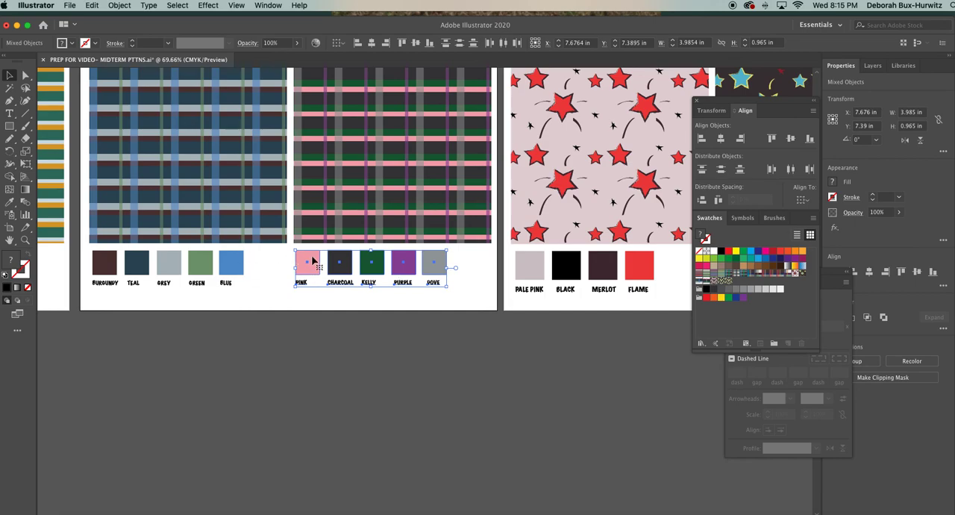
pyautogui.click(258, 271)
# Nudge the whole row of plaid chip labels up closer to the chips.
pyautogui.moveTo(95, 276); pyautogui.dragTo(438, 297)
pyautogui.press('Up')
pyautogui.press('Up')
pyautogui.press('Up')
pyautogui.press('Up')
pyautogui.press('Up')
pyautogui.press('Up')
pyautogui.press('Up')
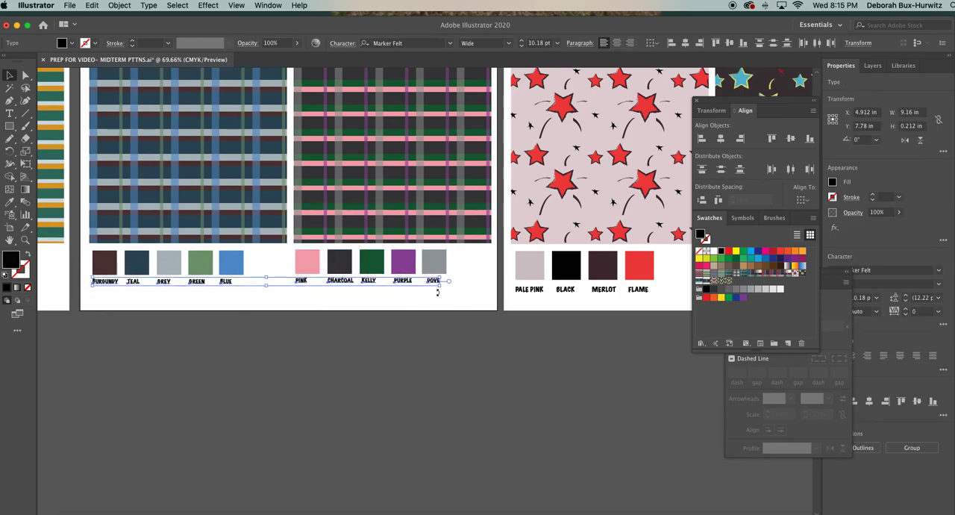
pyautogui.click(471, 287)
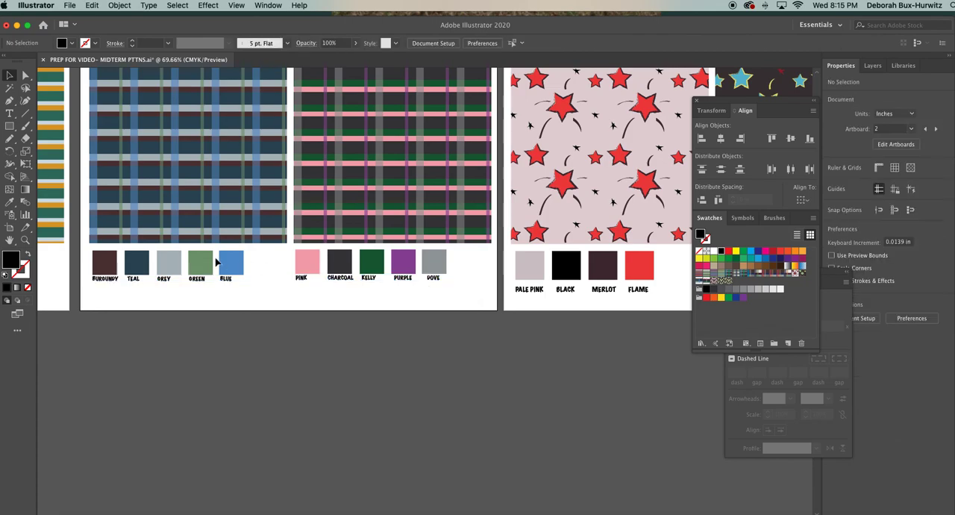
# Duplicate the plaid's BLUE chip with its label and place the copy as a sixth Colorway 1 chip.
pyautogui.moveTo(218, 252); pyautogui.dragTo(246, 287)
pyautogui.rightClick(240, 269)
pyautogui.click(266, 264)
pyautogui.click(266, 262)
pyautogui.moveTo(248, 252); pyautogui.dragTo(229, 292)
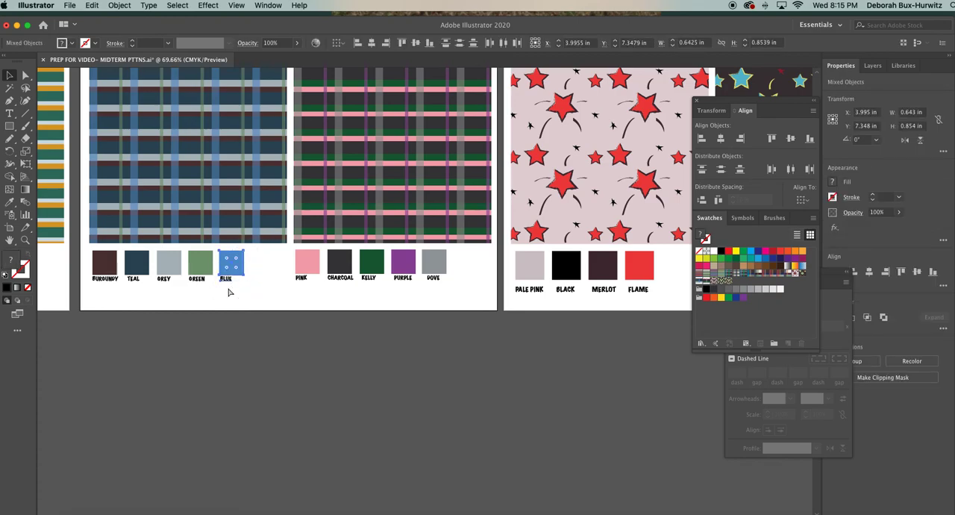
pyautogui.press('super+v')
pyautogui.moveTo(427, 290); pyautogui.dragTo(264, 266)
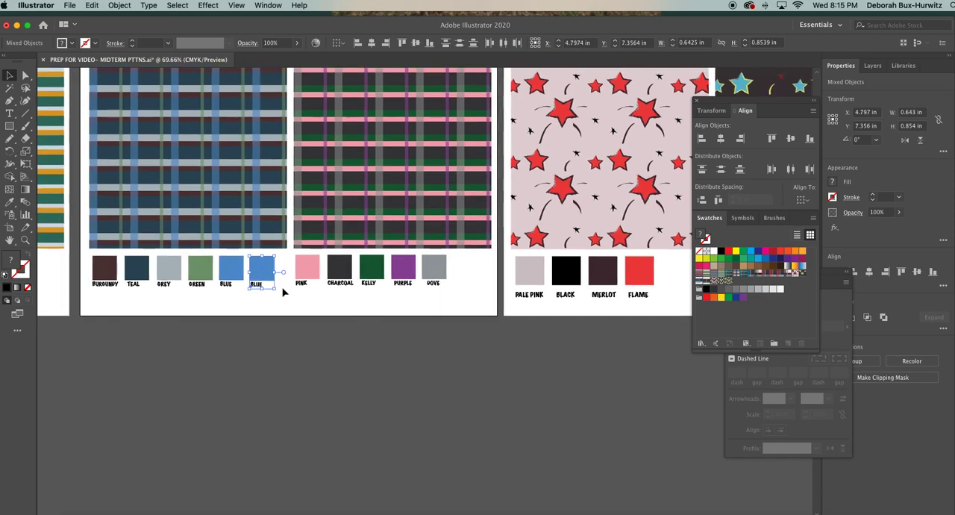
# Move the copied BLUE chip to start a second row beneath the BURGUNDY chip.
pyautogui.scroll(2, 280, 293)
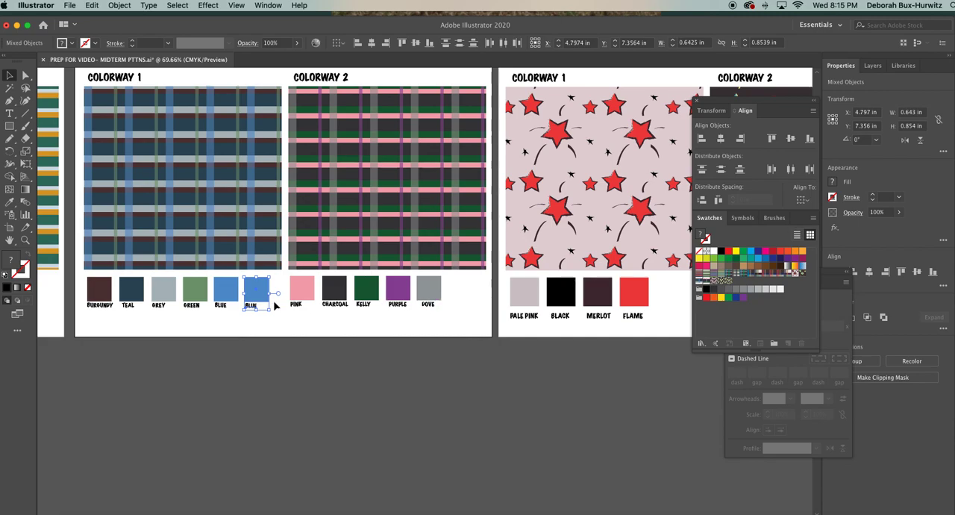
pyautogui.moveTo(259, 295); pyautogui.dragTo(99, 326)
pyautogui.click(138, 328)
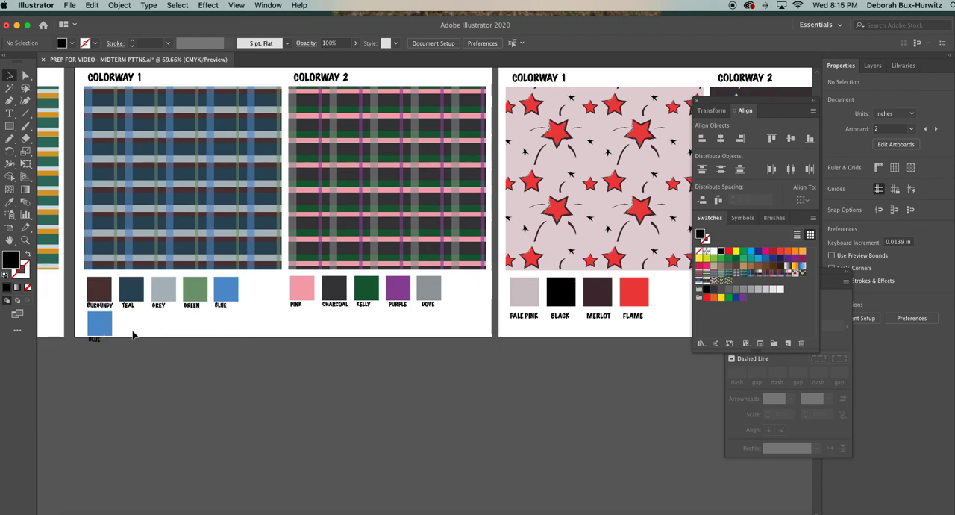
# Undo the BLUE chip duplication, the label nudges, the Colorway 2 chip move and the chip scaling on the plaid artboard.
pyautogui.press('super+z')
pyautogui.press('super+z')
pyautogui.press('super+z')
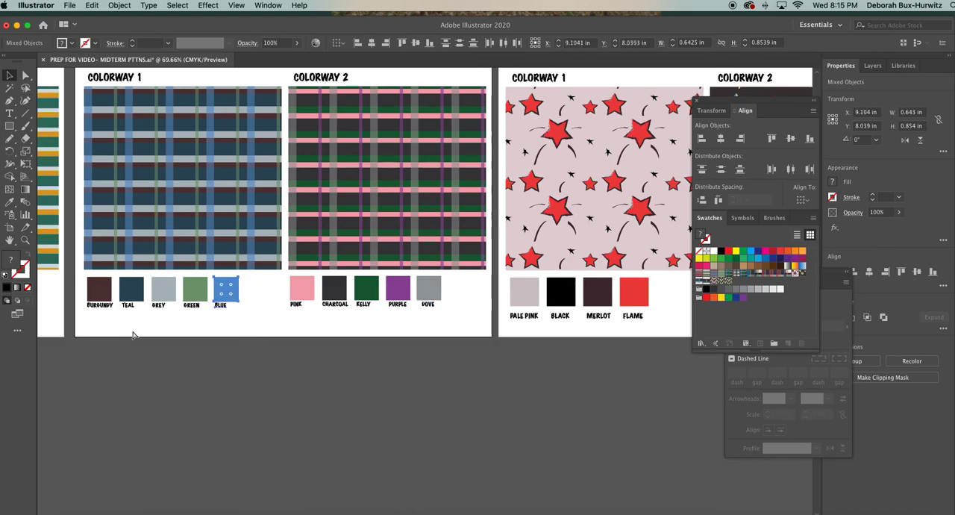
pyautogui.press('super+z')
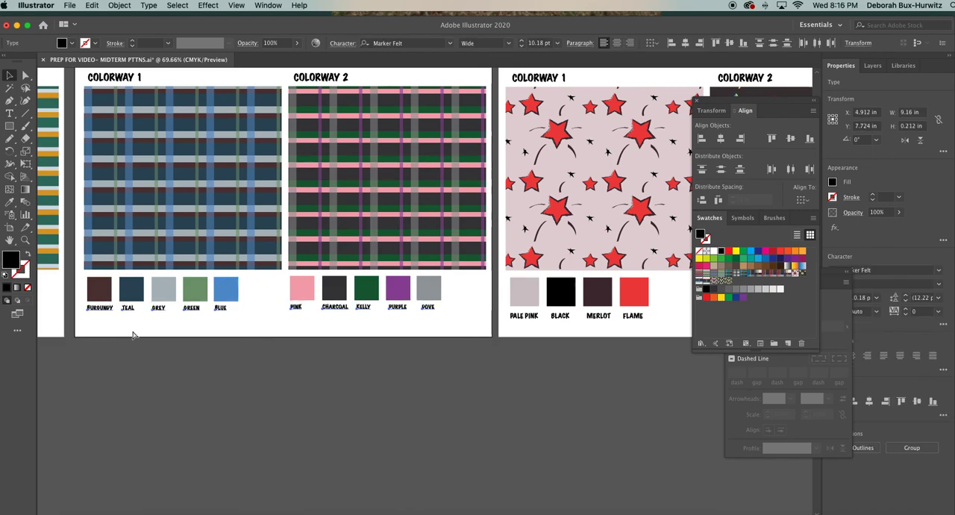
pyautogui.press('super+z')
pyautogui.press('super+z')
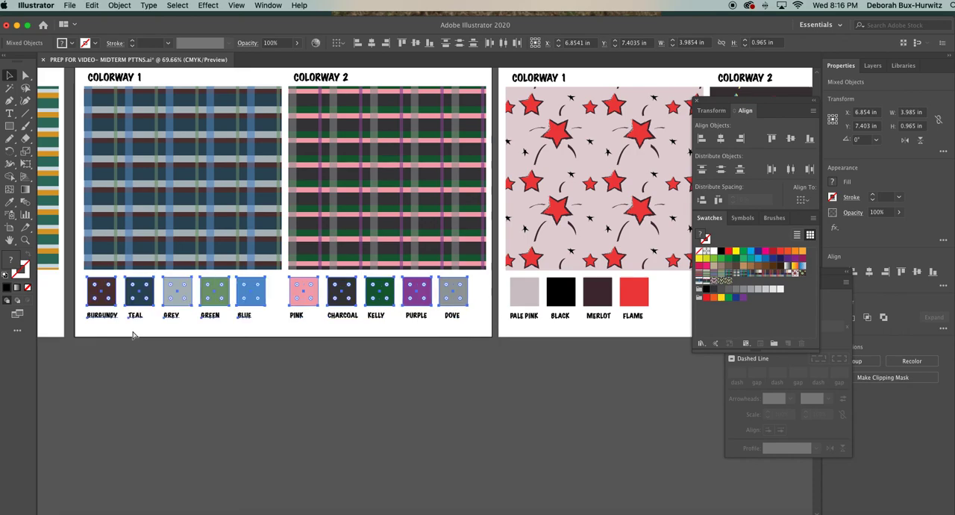
# Deselect the plaid color chips and review the finished stripe, plaid and star collection artboards side by side.
pyautogui.click(288, 361)
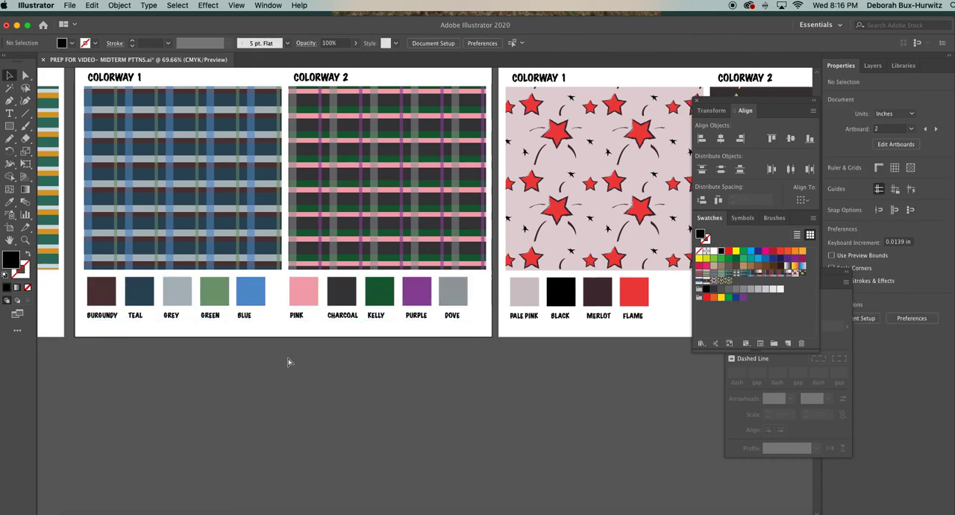
pyautogui.press('super+minus')
pyautogui.press('super+minus')
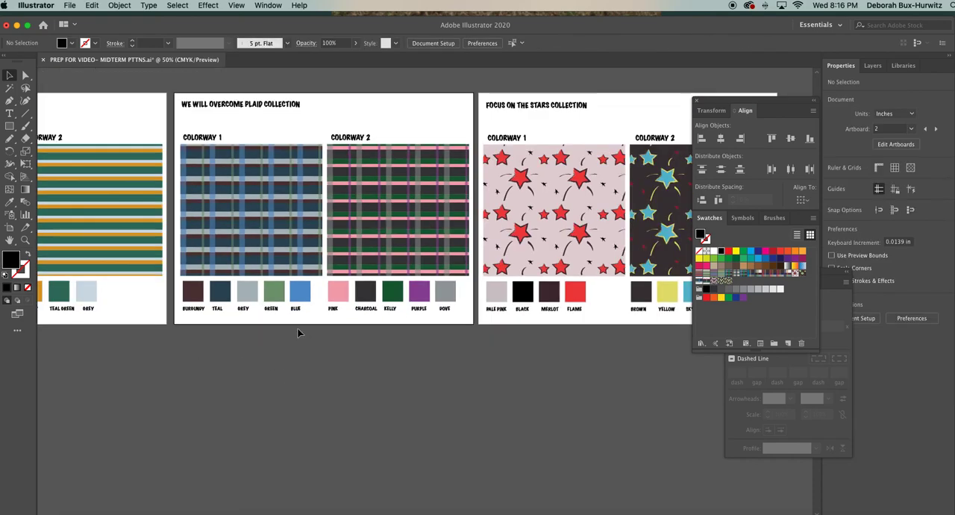
pyautogui.scroll(2, 297, 333)
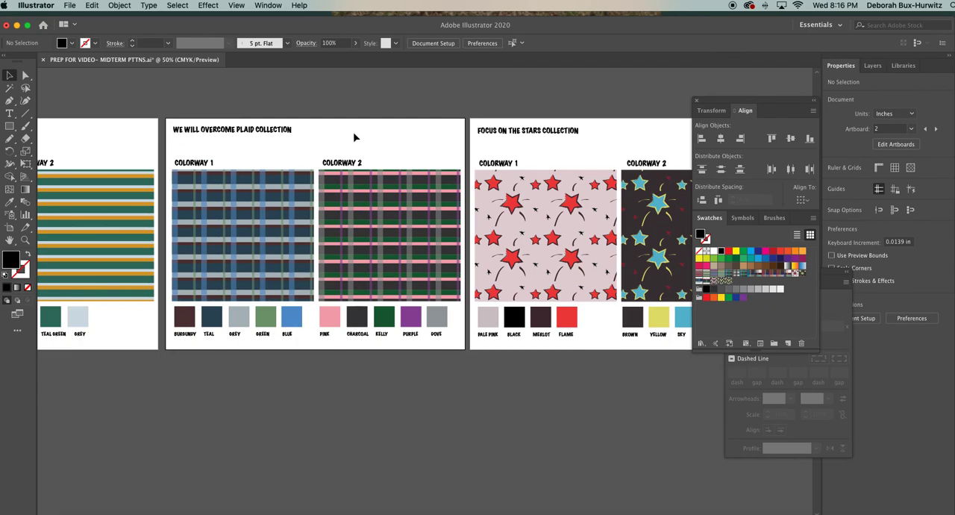
pyautogui.hscroll(5, 371, 168)
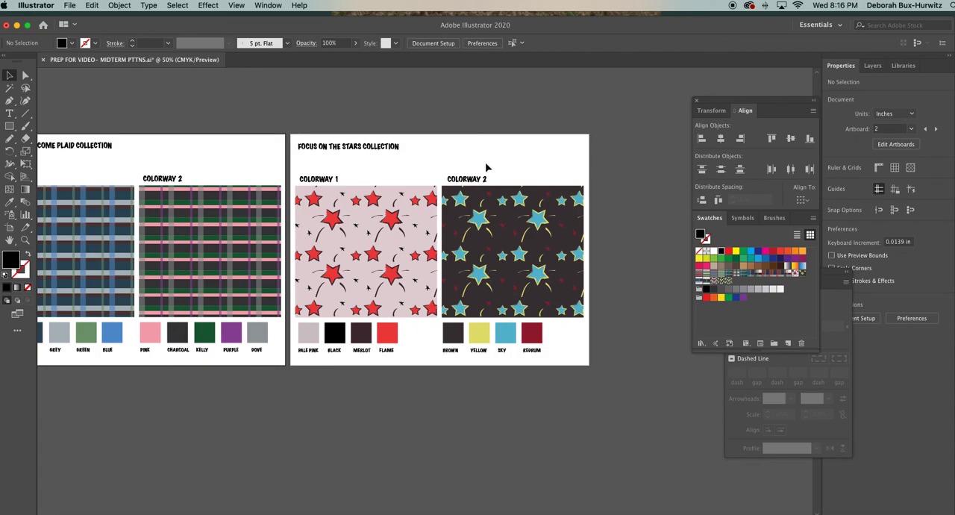
pyautogui.press('super+minus')
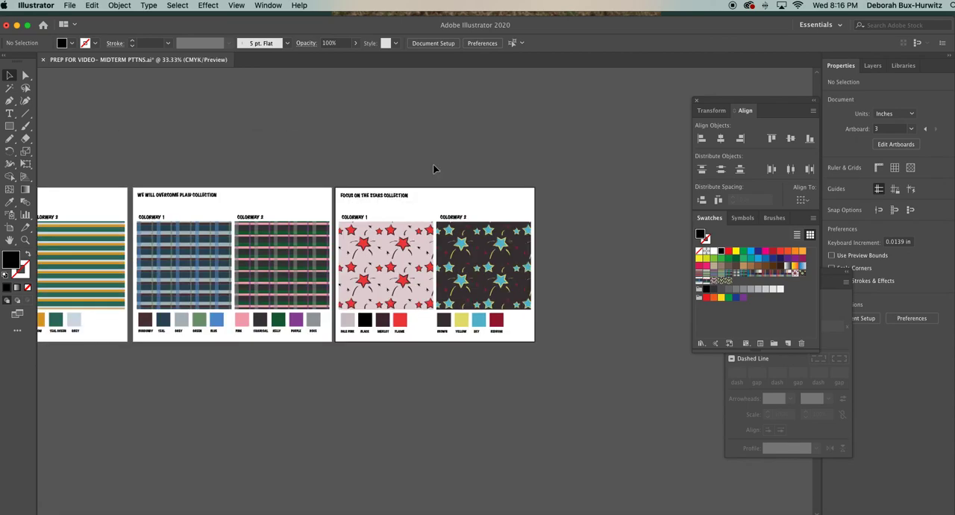
pyautogui.hscroll(-5, 320, 228)
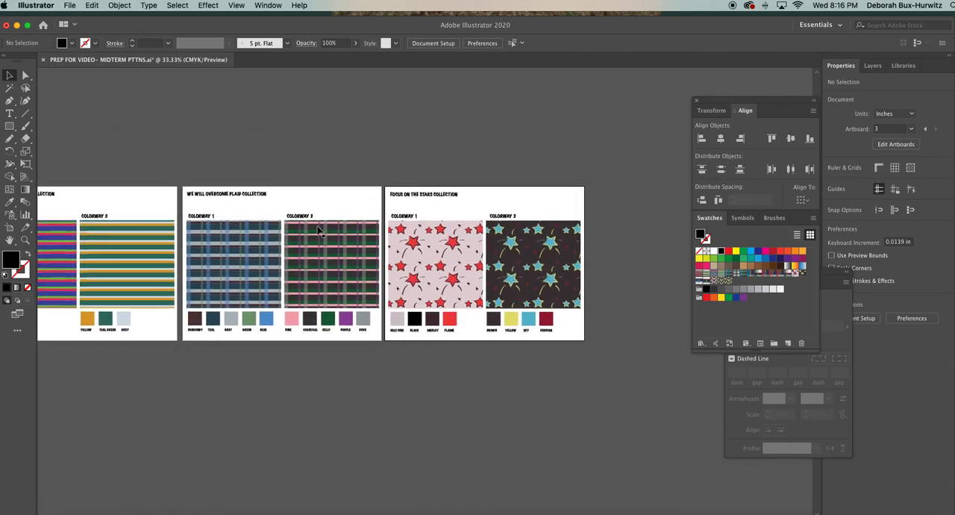
pyautogui.hscroll(-2, 320, 231)
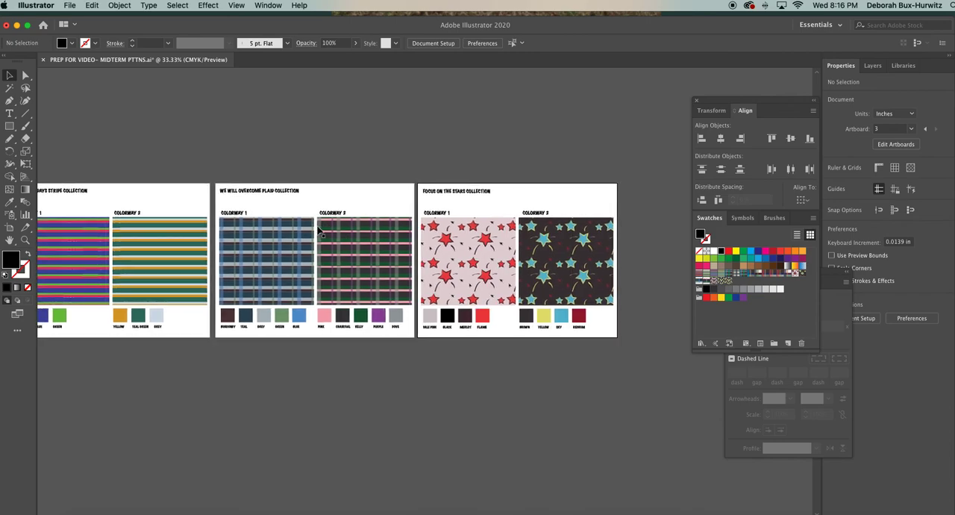
pyautogui.hscroll(-2, 320, 231)
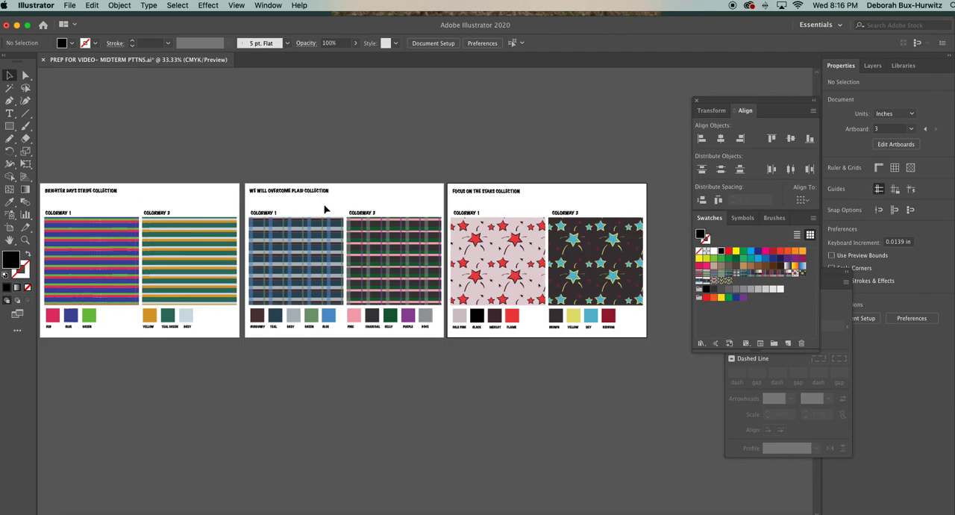
pyautogui.scroll(-2, 237, 298)
pyautogui.hscroll(-1, 237, 298)
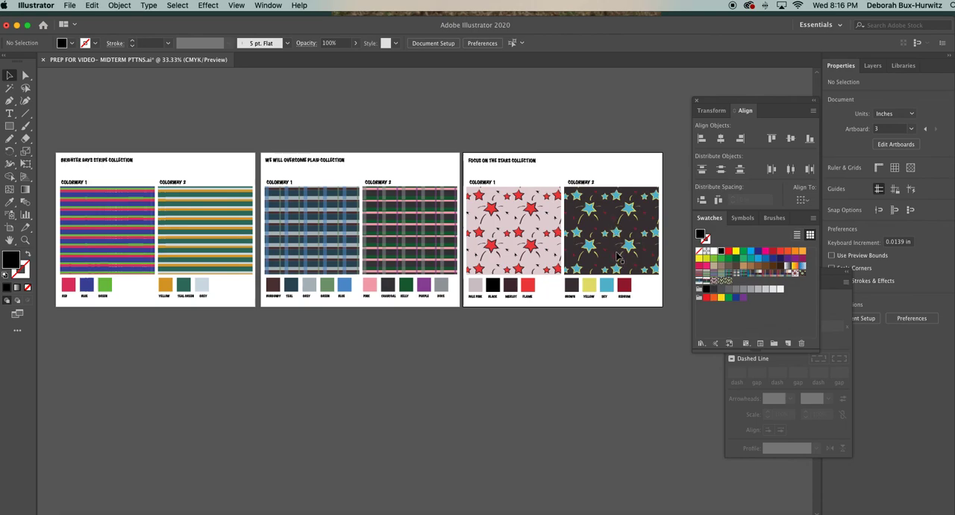
pyautogui.scroll(-1, 568, 263)
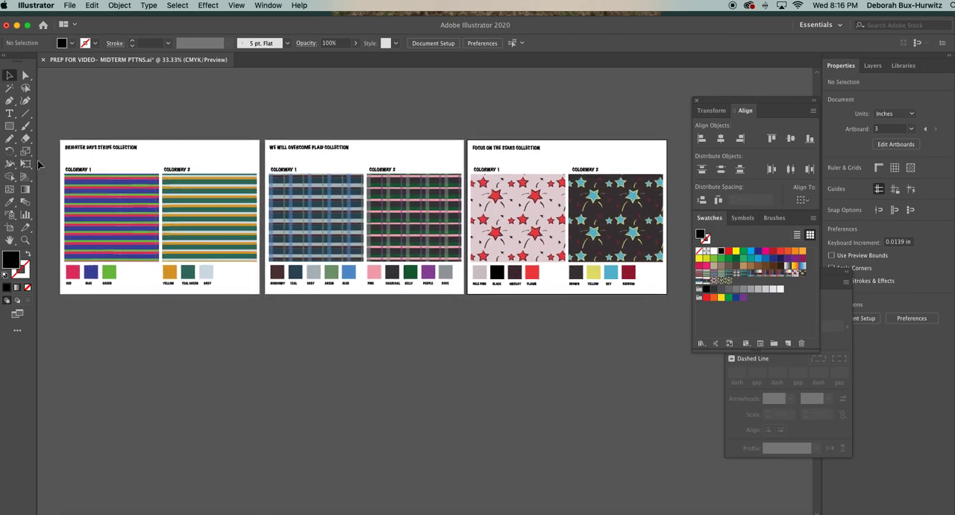